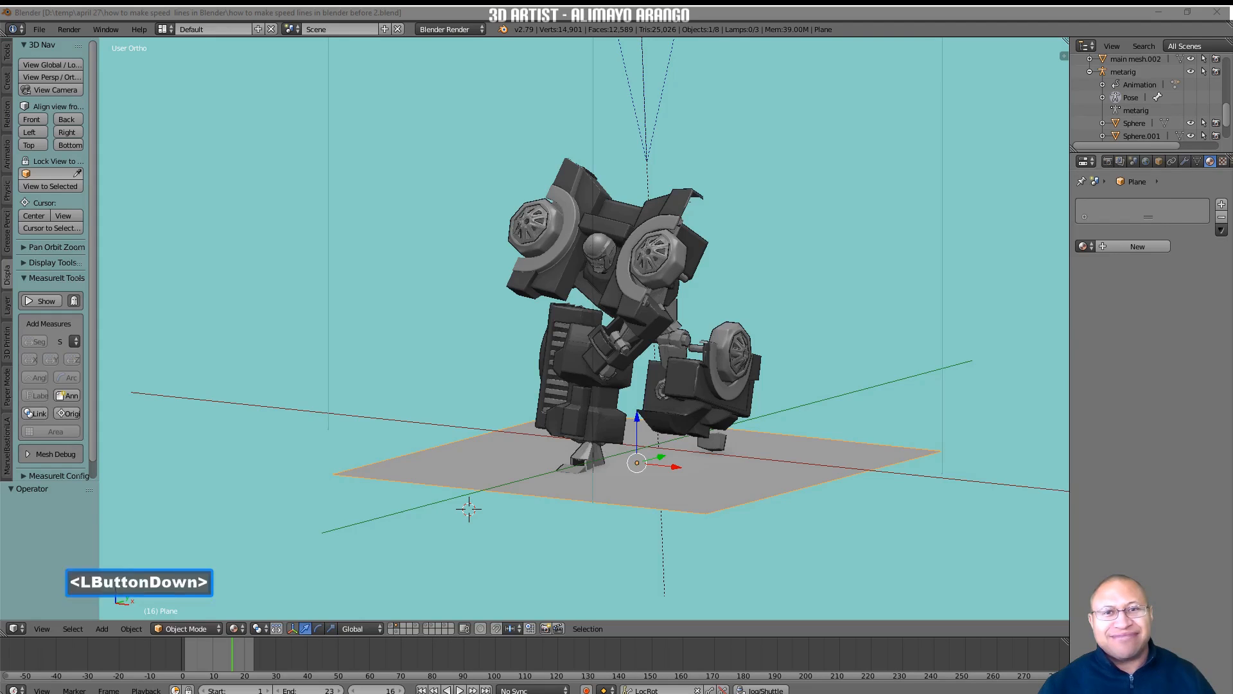
Open the user preferences to look through the available add-ons and close them.
click(1055, 376)
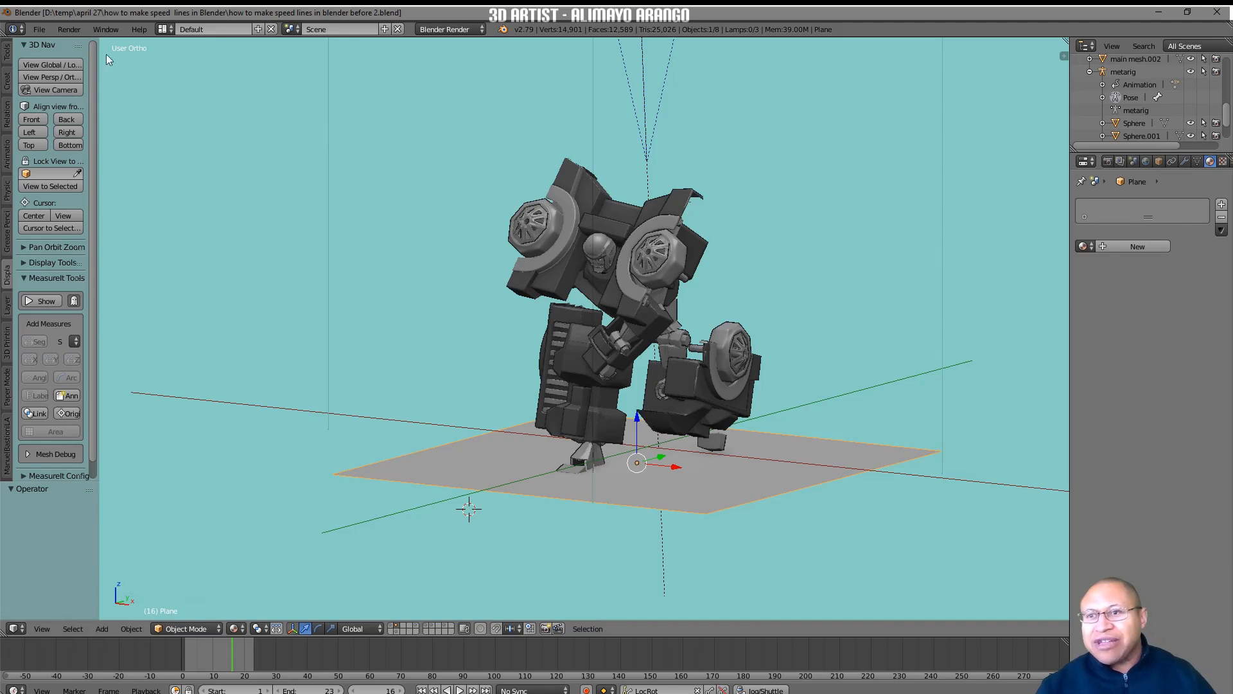
click(40, 29)
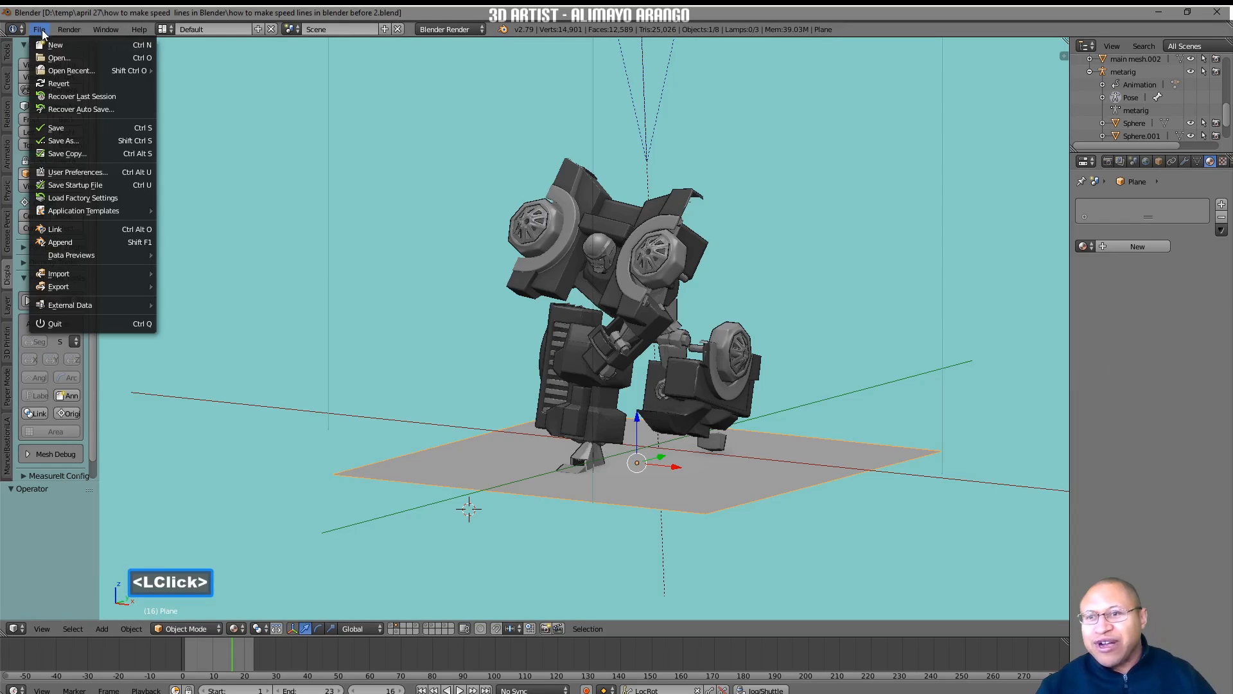
click(90, 171)
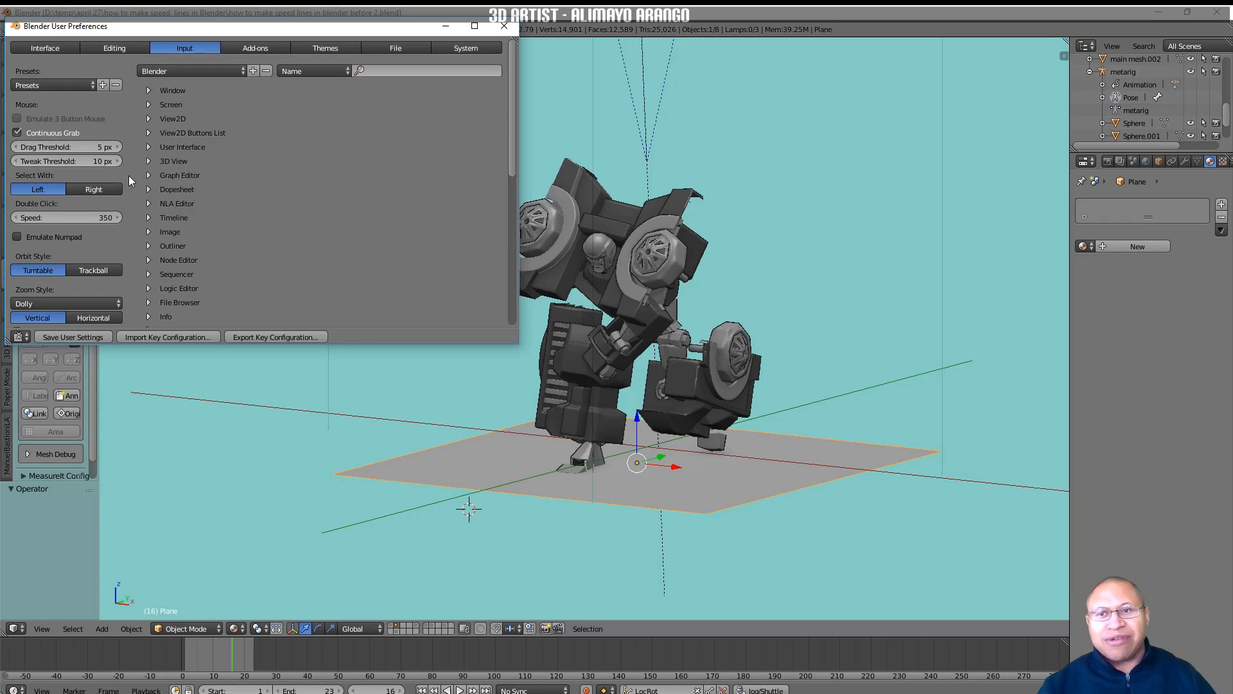
click(272, 49)
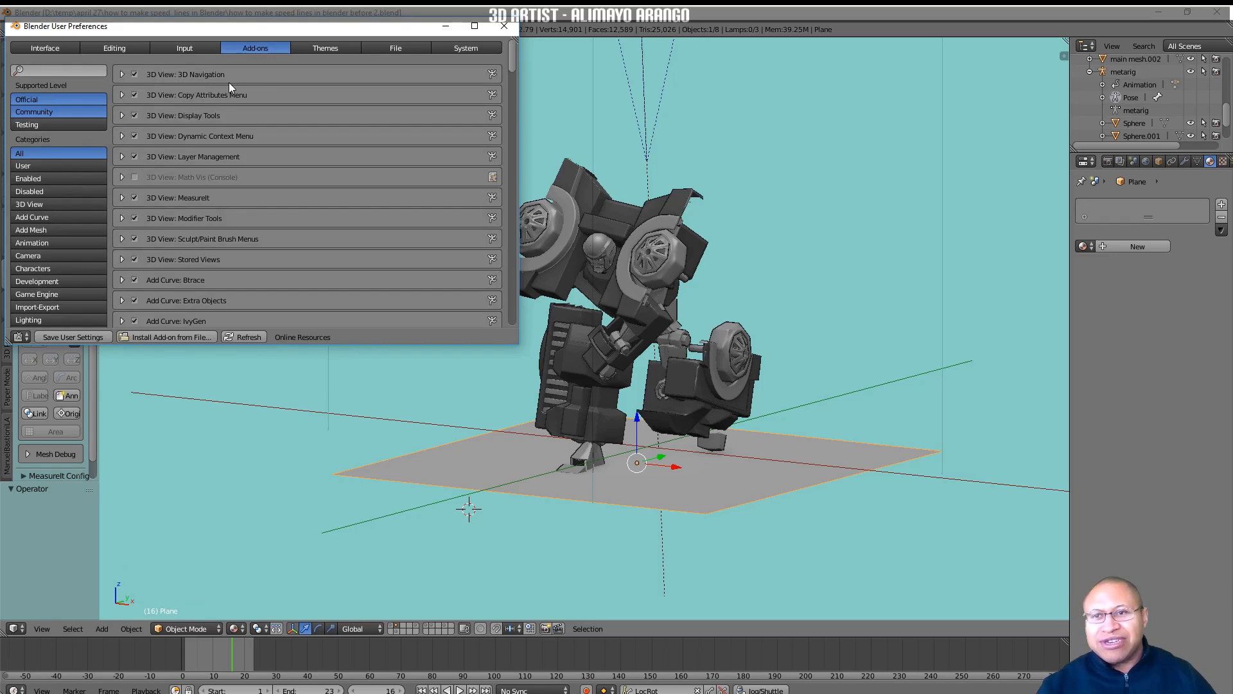
click(504, 26)
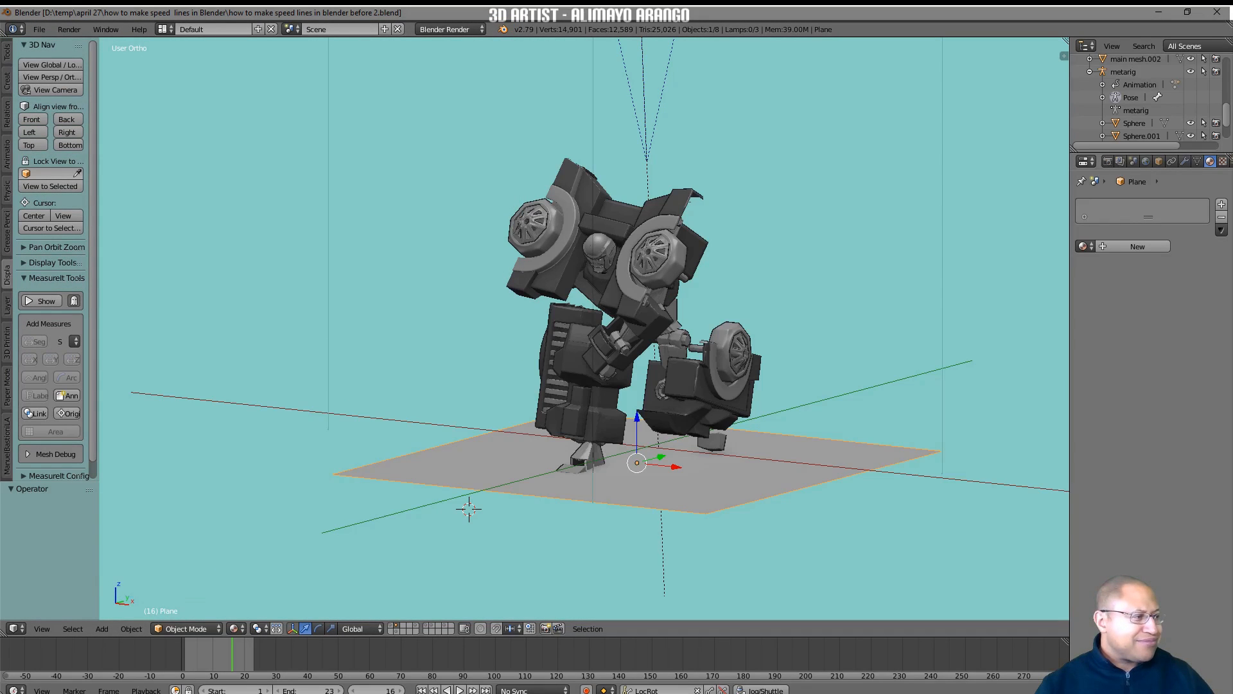
Switch to the Chrome browser to look at the Google image results for speed lines, and return to Blender.
click(1000, 518)
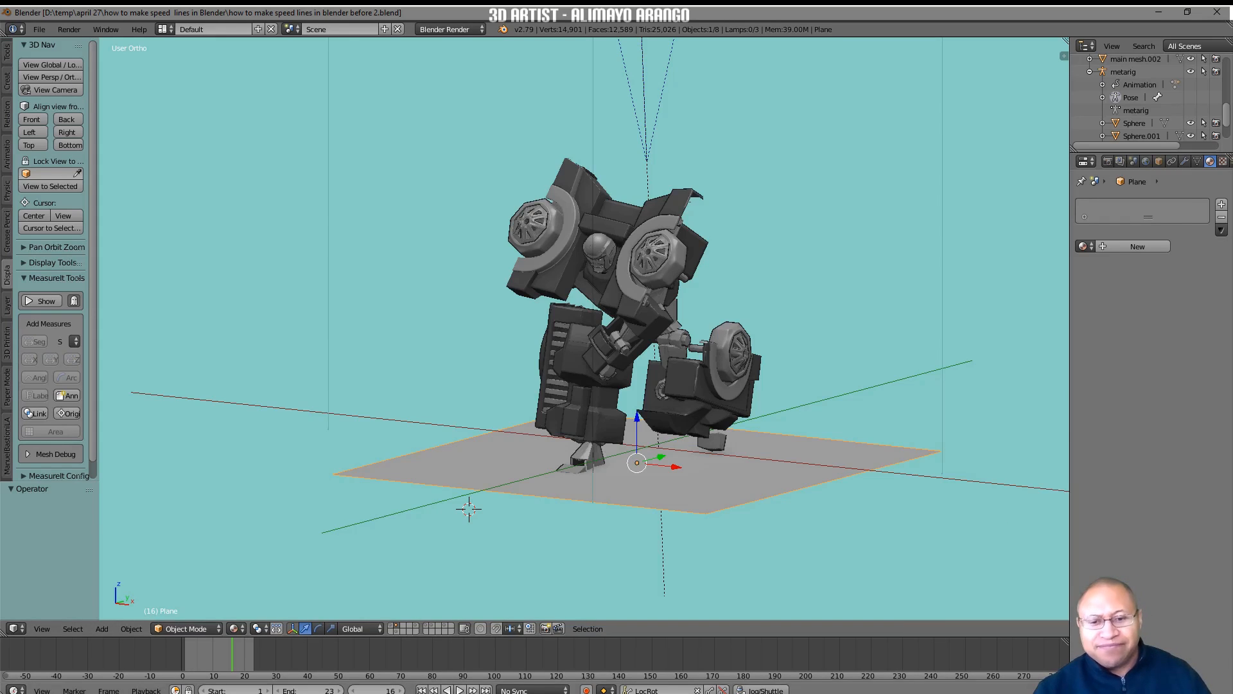
click(488, 690)
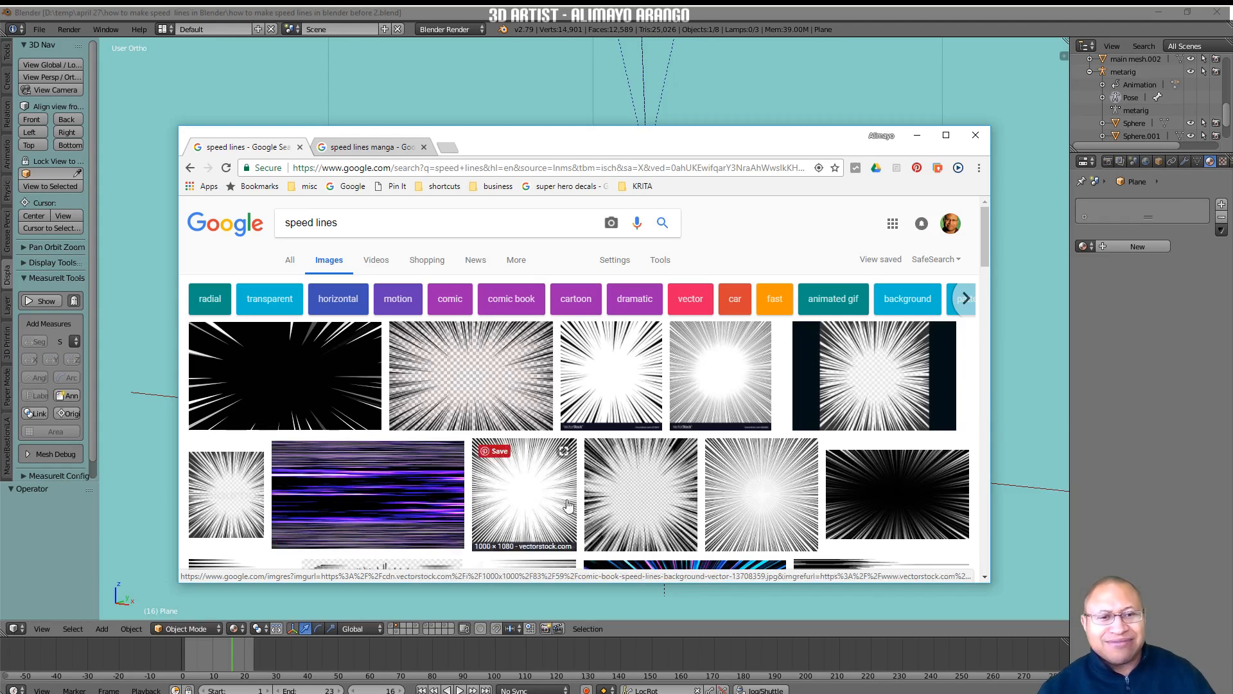
click(1049, 438)
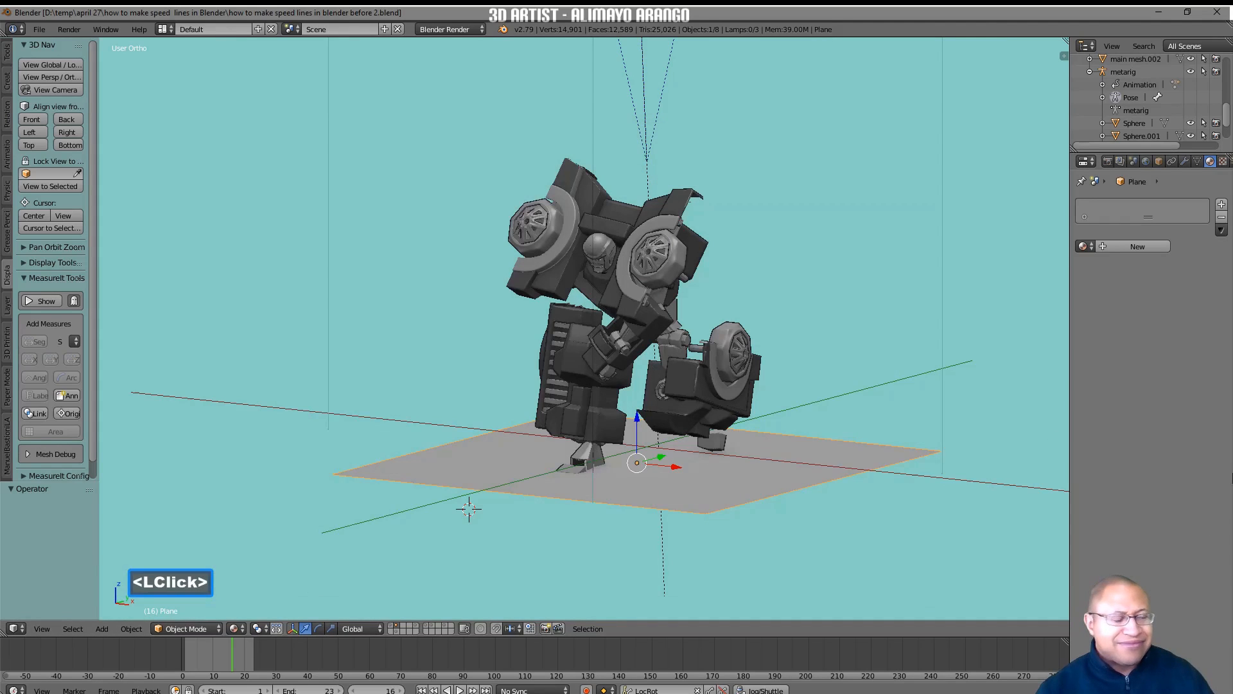
Place the 3D cursor in front of the robot at about X -0.22, Y -4.46, Z 2.18, using the front and right views.
click(1064, 56)
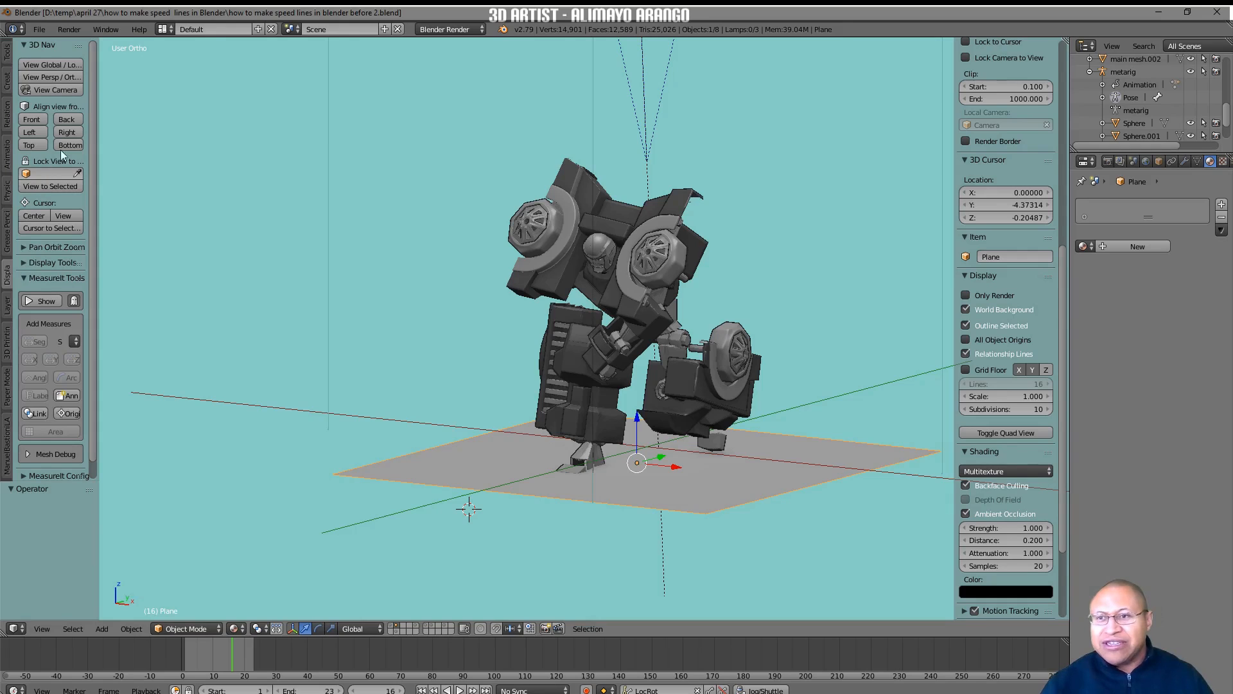
click(32, 120)
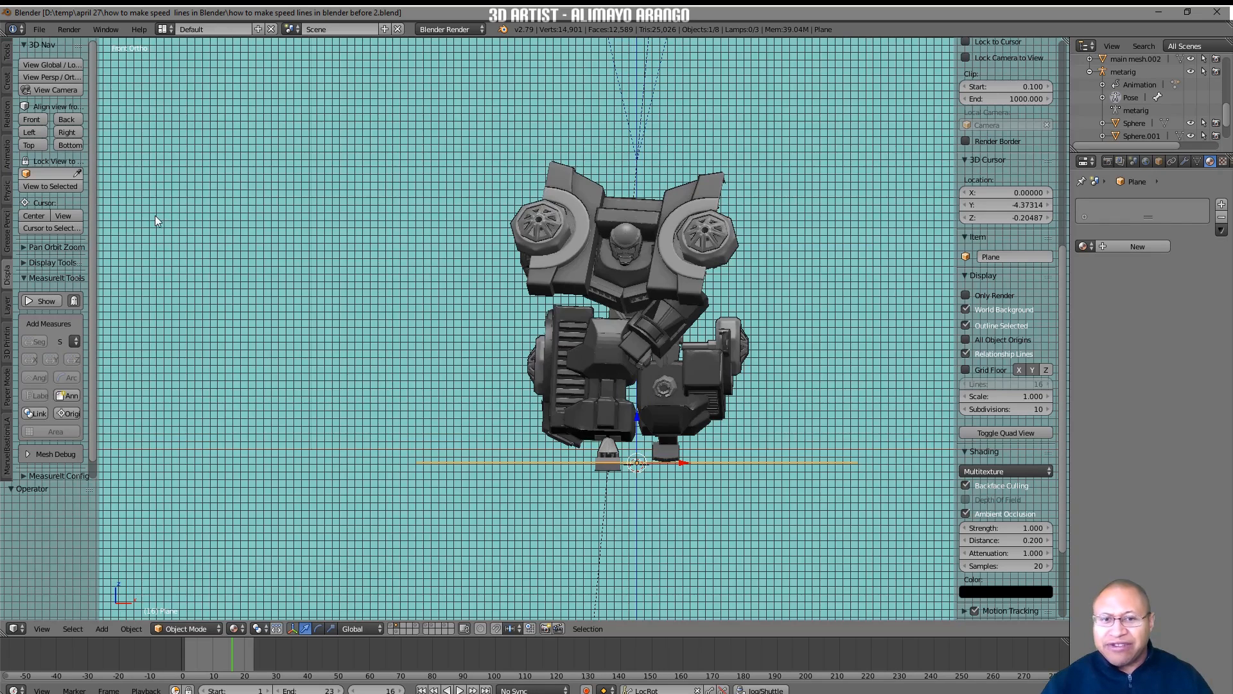
right_click(619, 316)
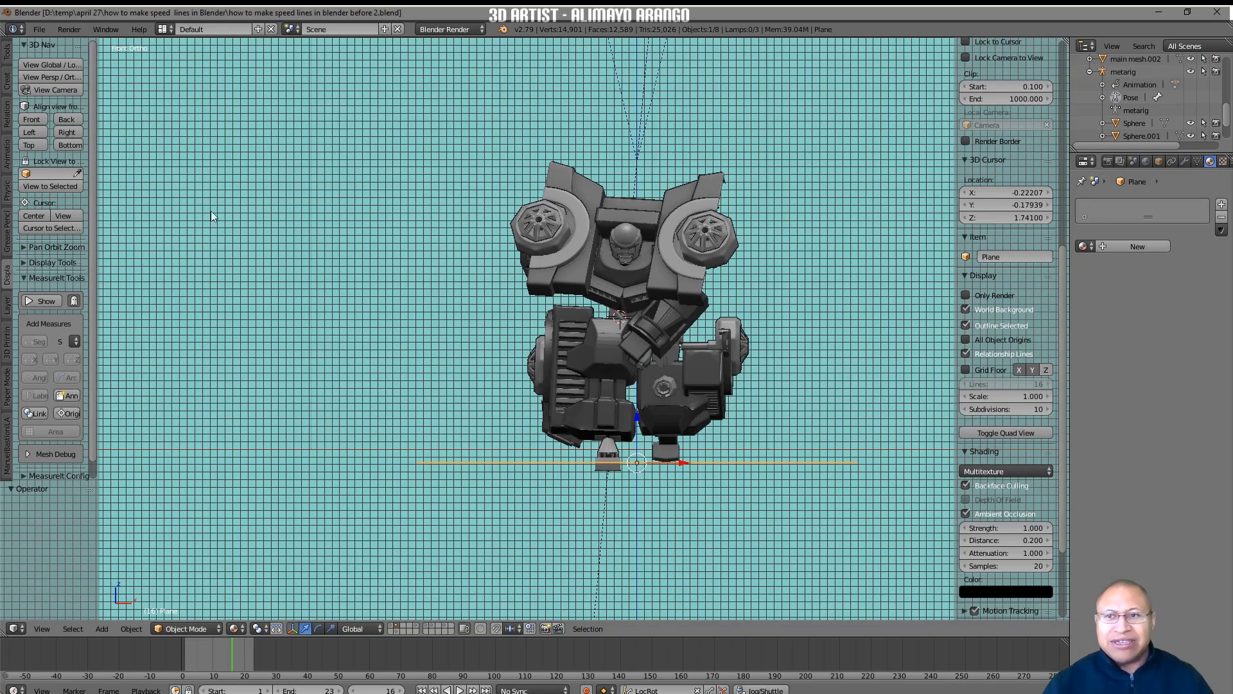
click(75, 133)
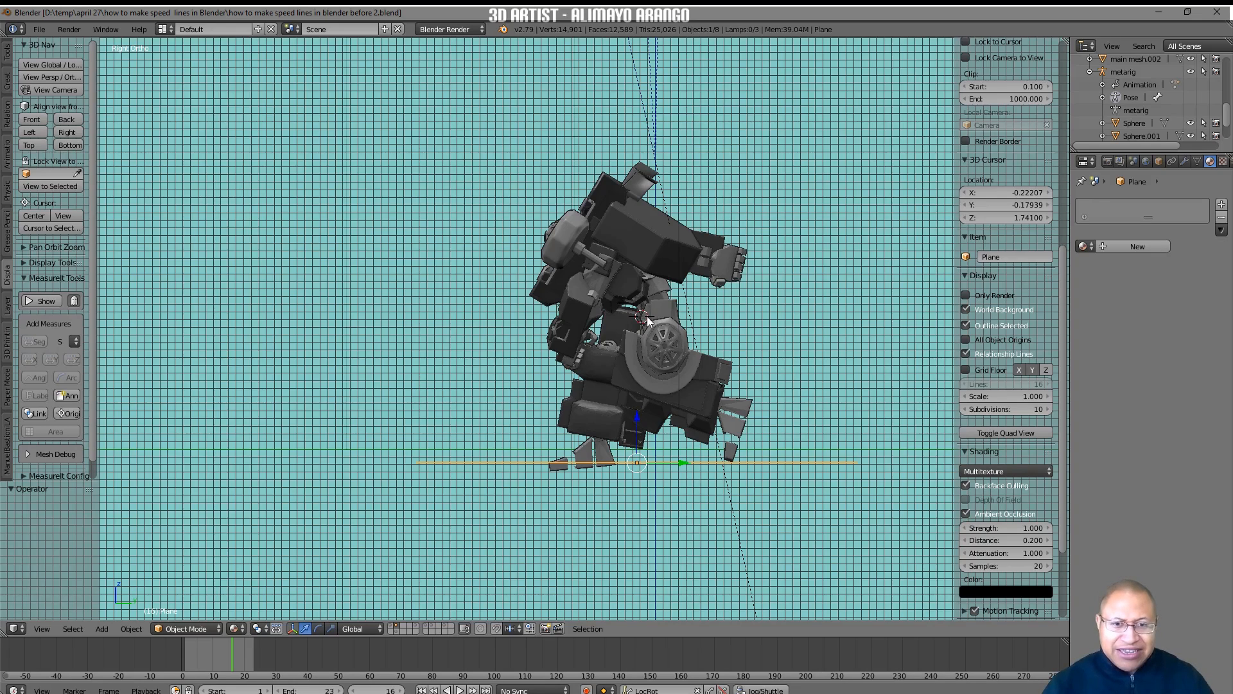
right_click(315, 283)
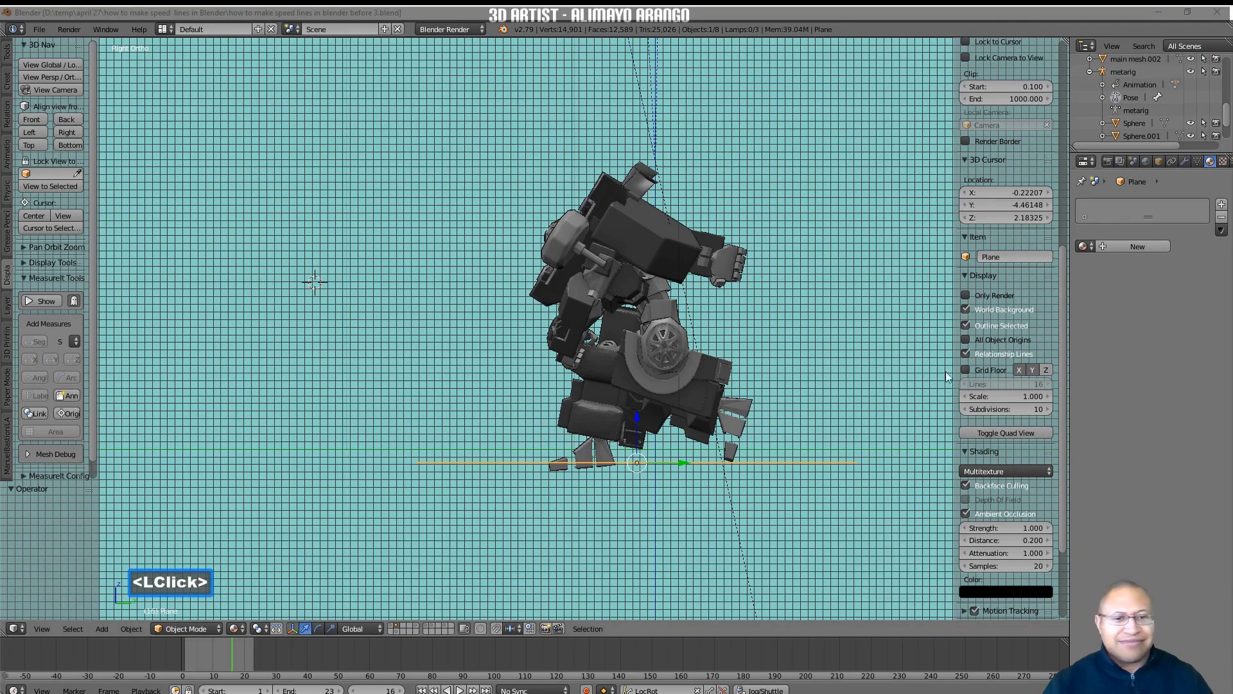
click(813, 524)
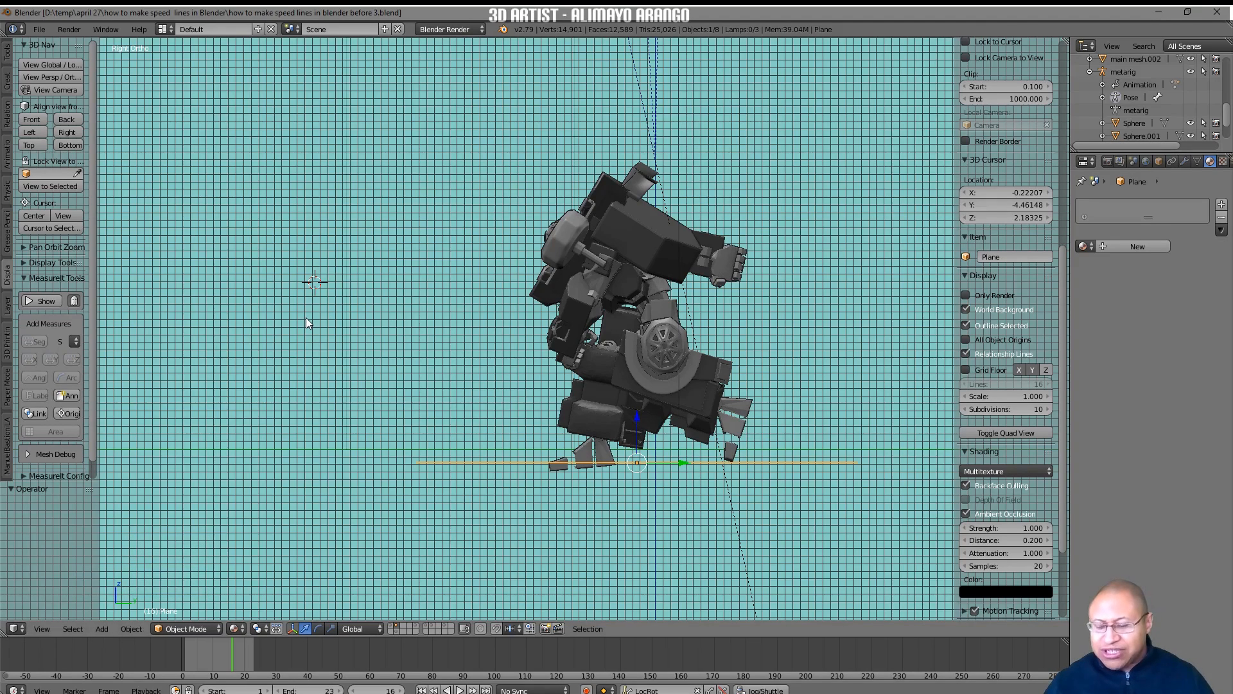
Add a mesh plane at the 3D cursor and rotate it 90° about the global X axis.
key(shift+a)
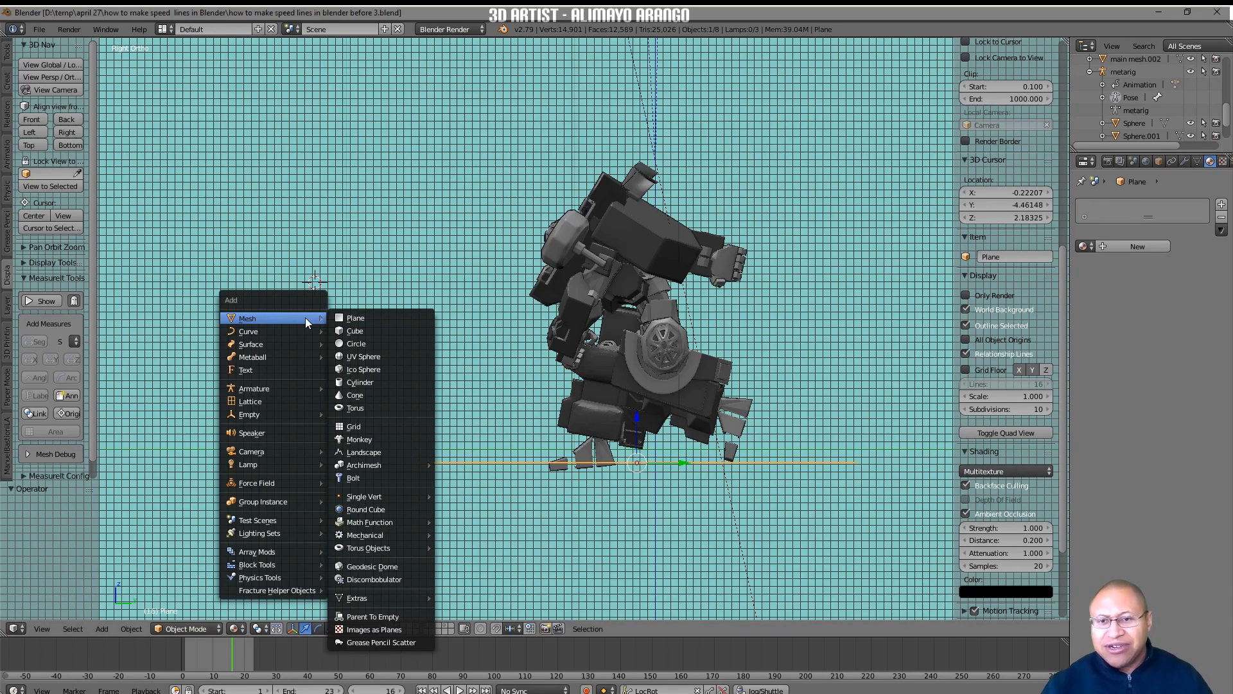
click(376, 319)
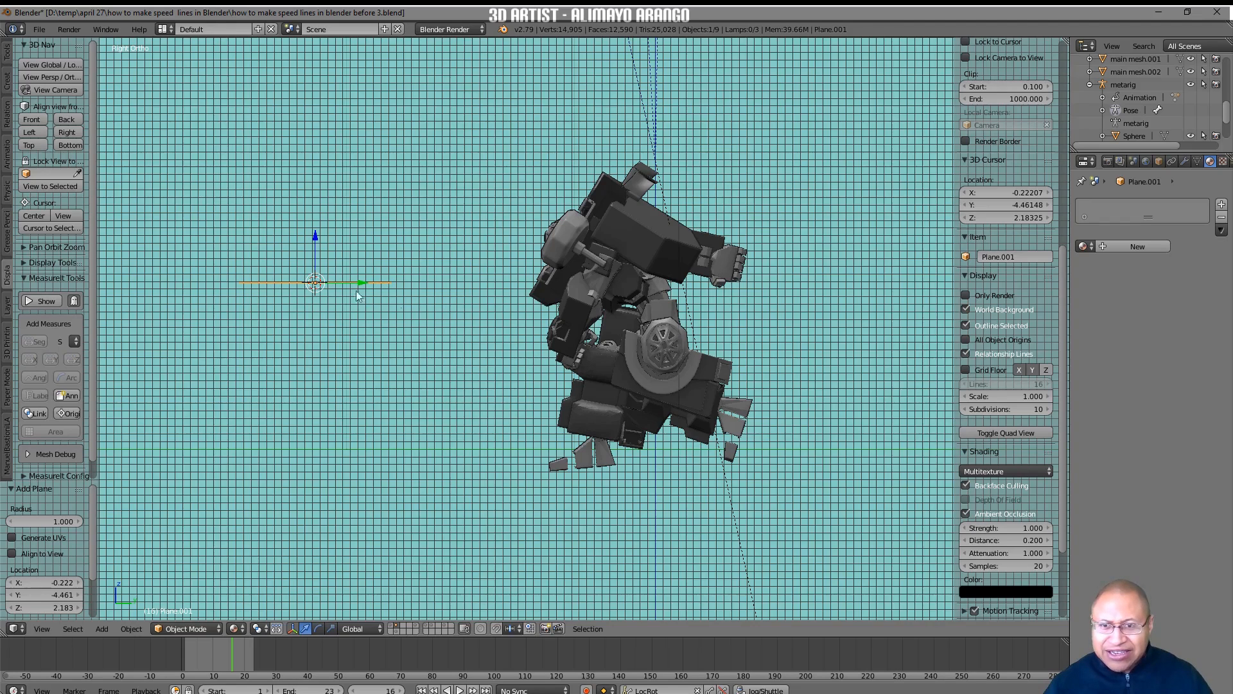
middle_drag(418, 322, 314, 334)
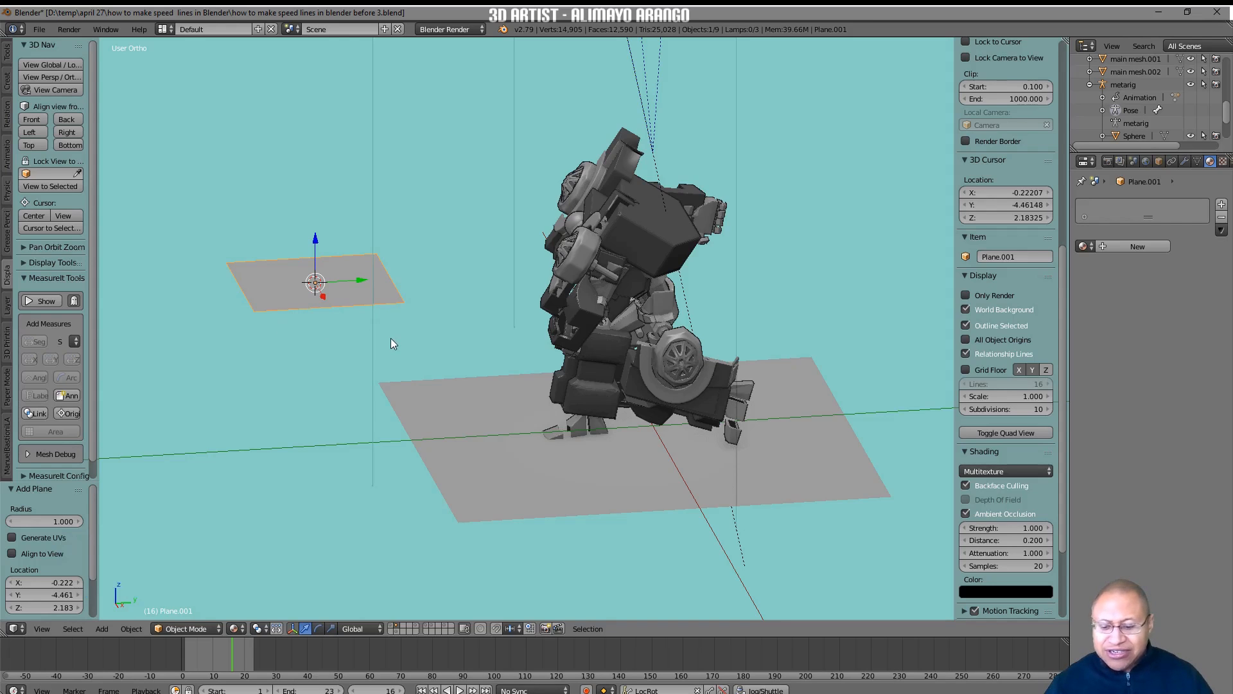
key(r)
key(x)
key(9)
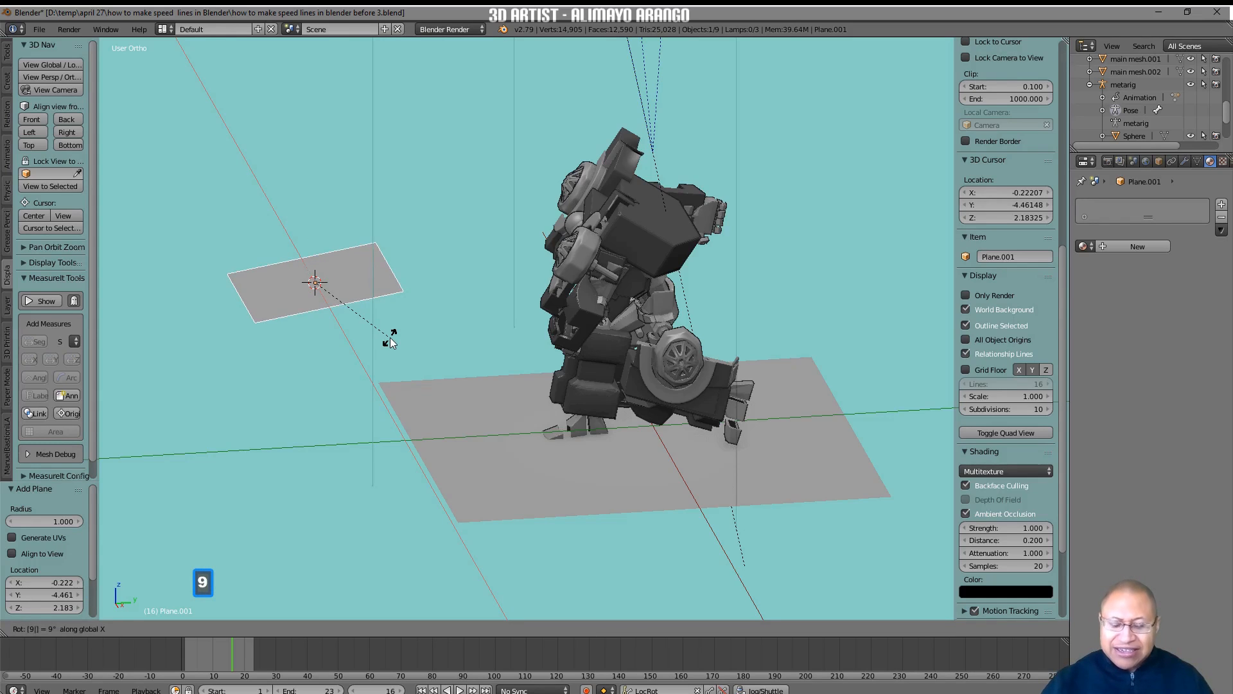
key(0)
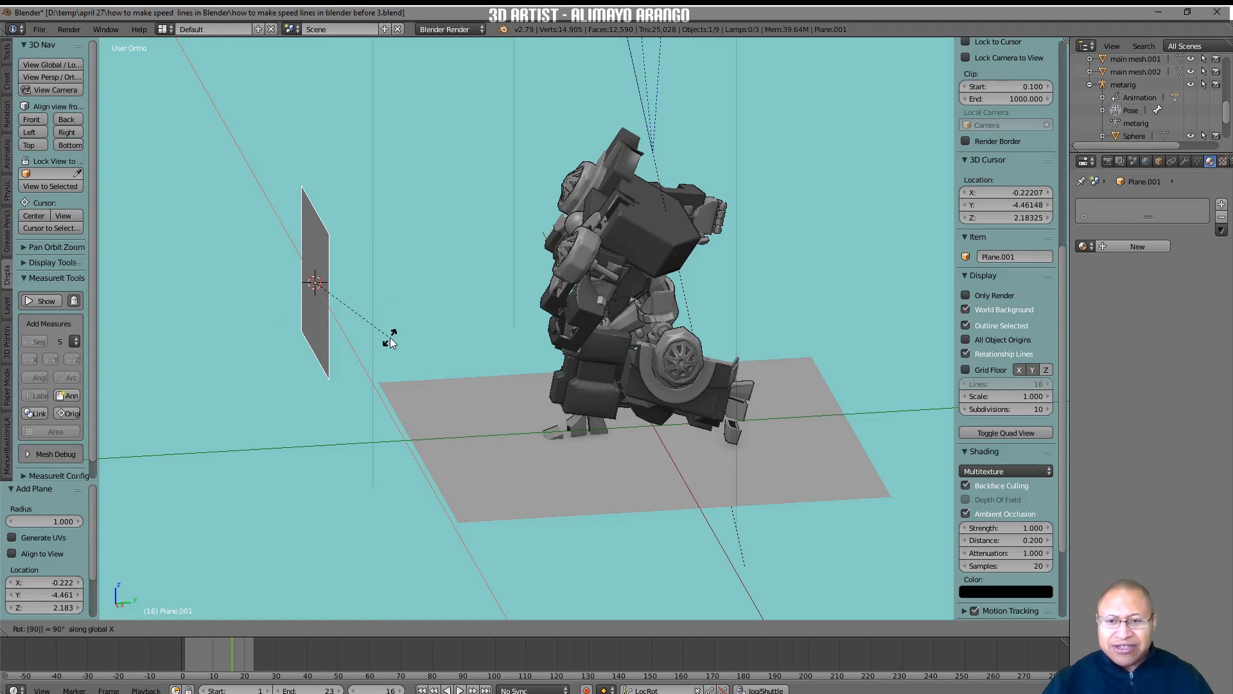
click(391, 339)
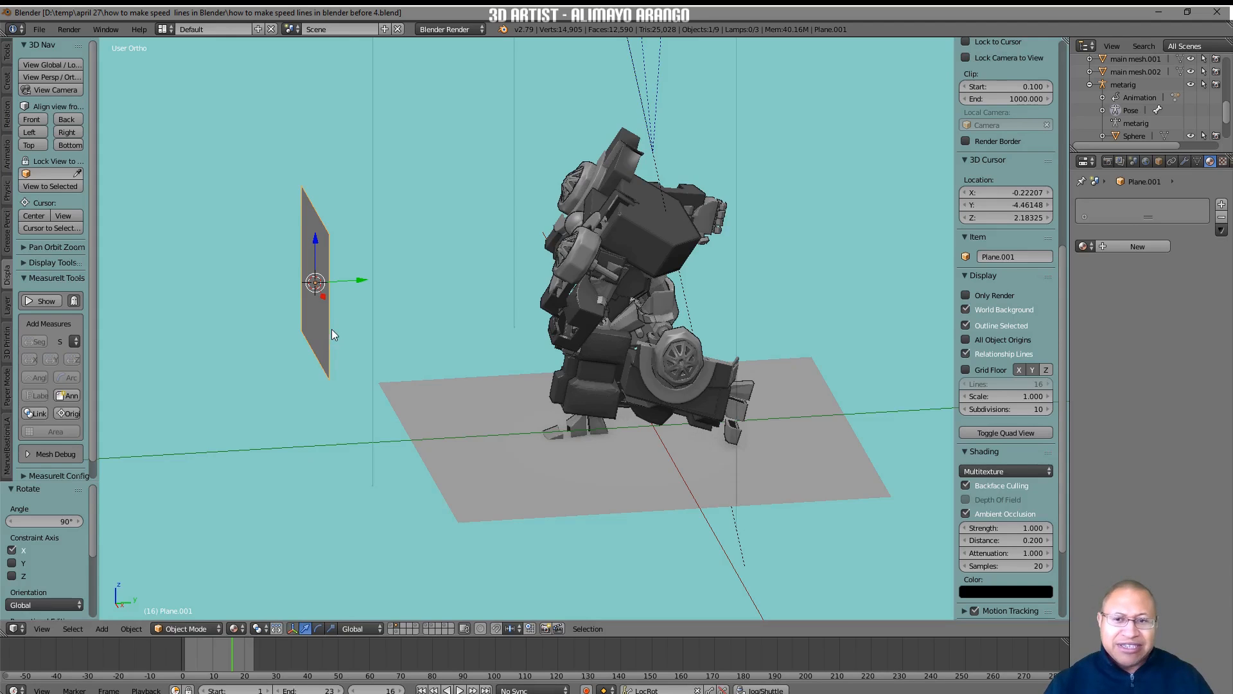
Subdivide the upright plane in Edit Mode with 10 cuts.
click(217, 629)
click(213, 600)
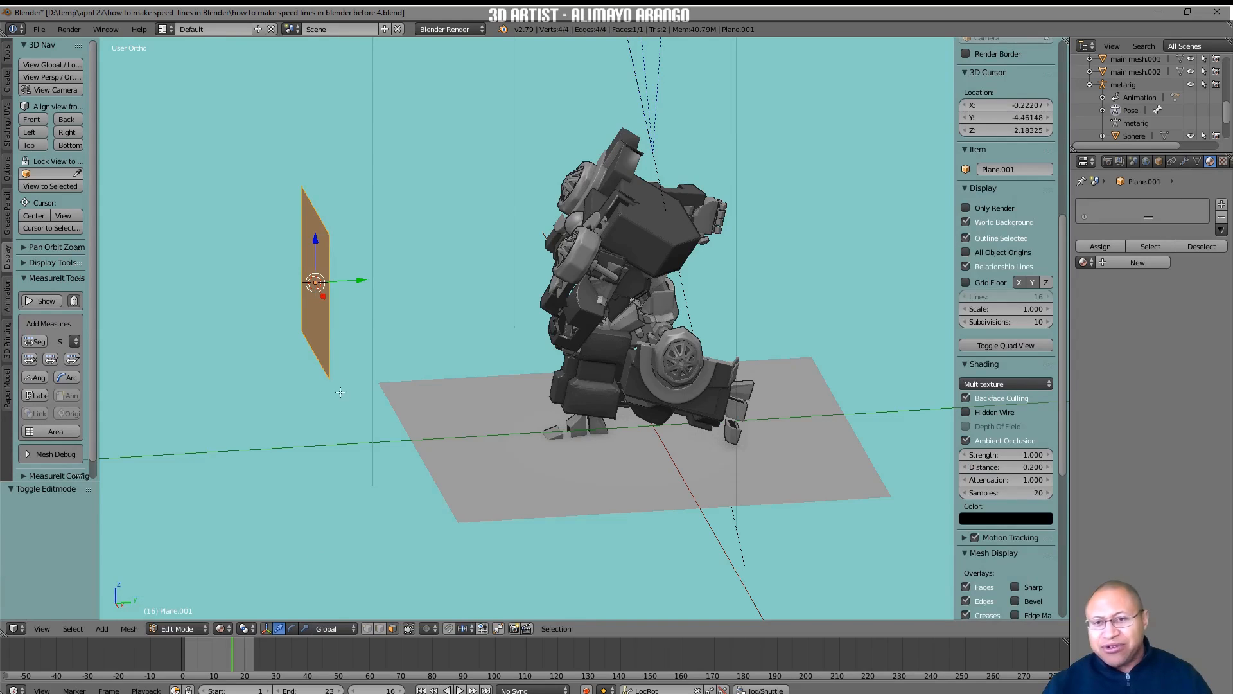
middle_drag(304, 384, 349, 420)
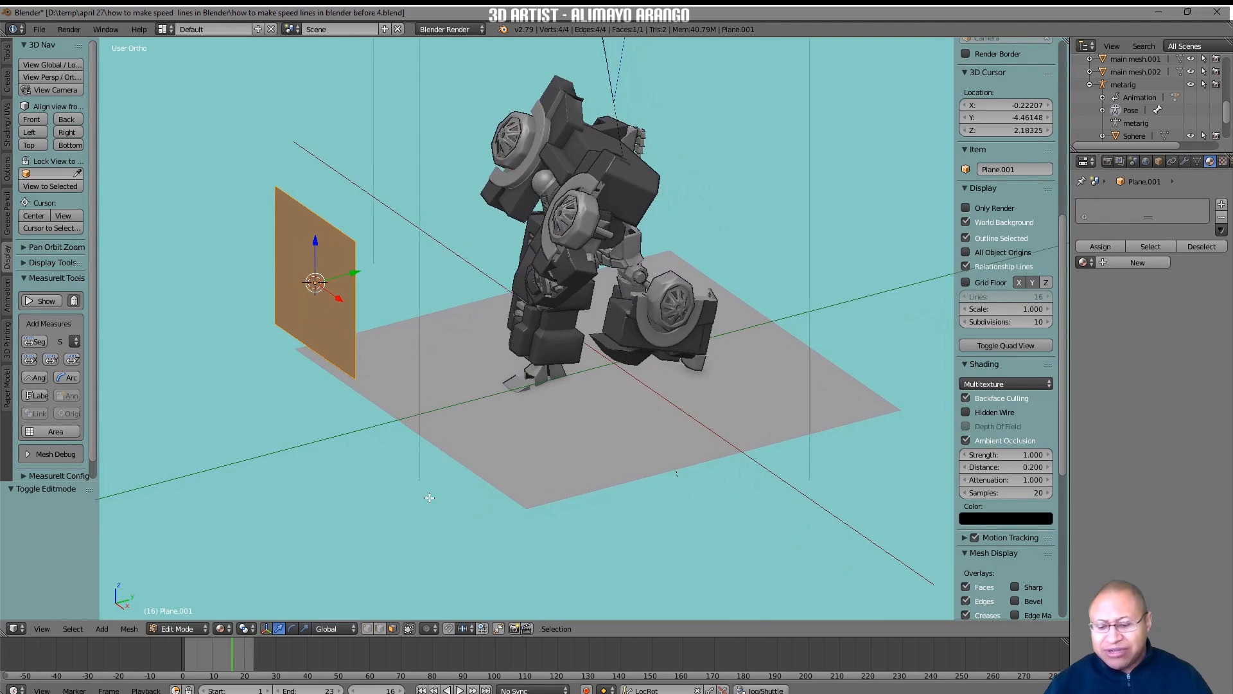
key(w)
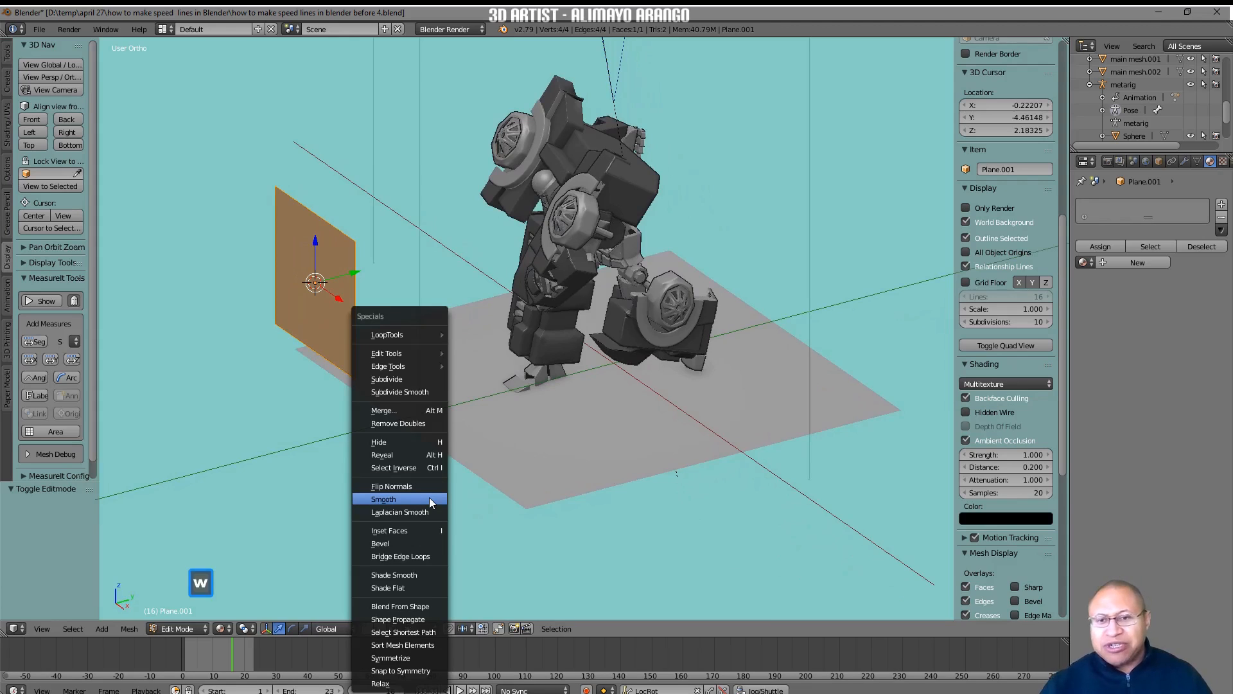
click(426, 379)
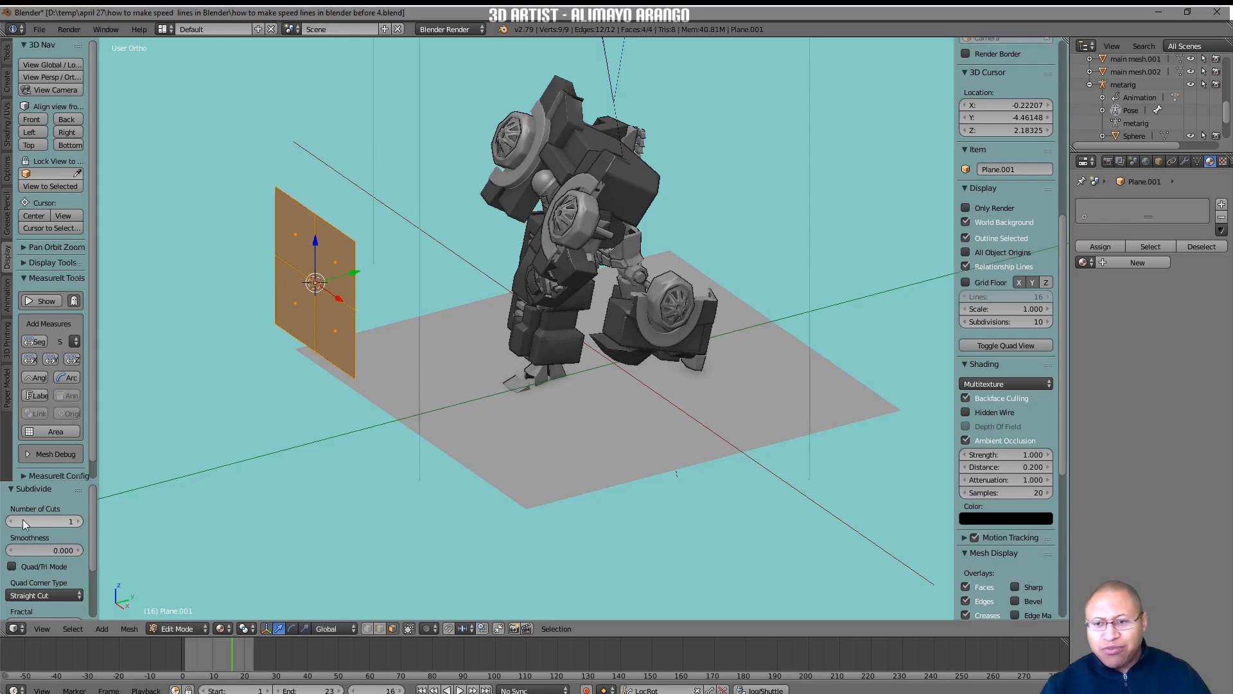
click(79, 522)
click(80, 522)
click(79, 522)
click(80, 522)
click(80, 522)
click(80, 521)
click(80, 522)
click(80, 522)
click(79, 522)
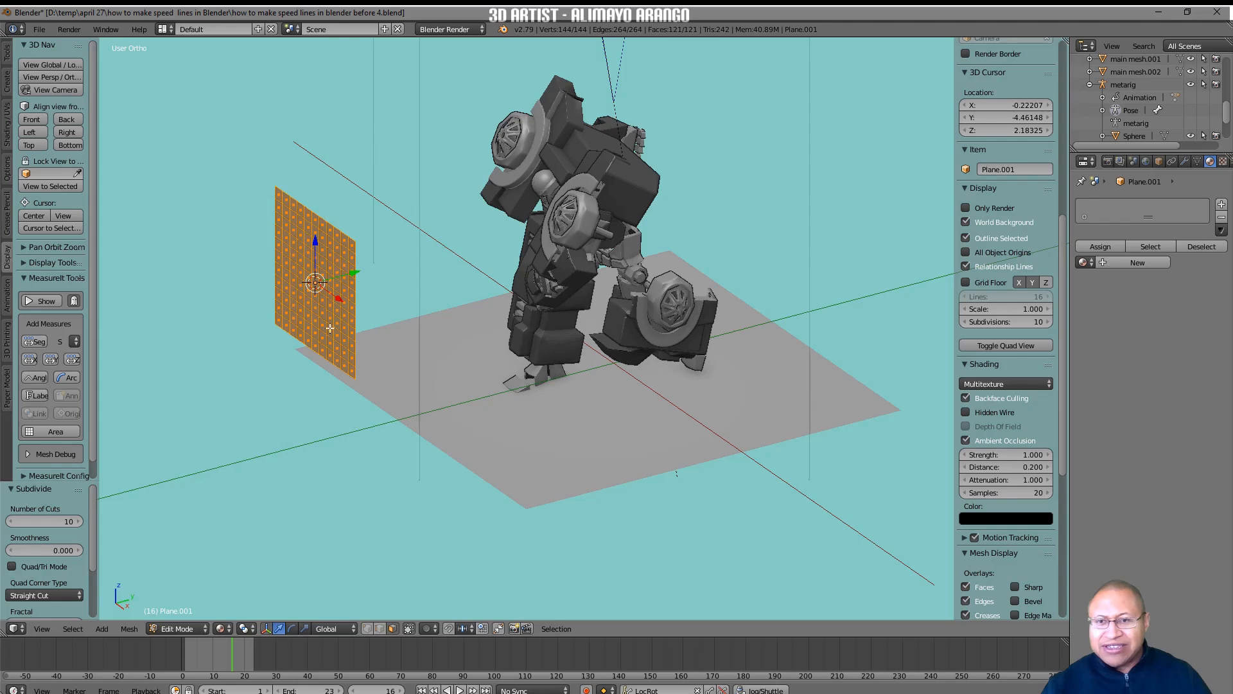
Display the face normals of the subdivided plane and check from several sides which way they point.
middle_drag(330, 341, 347, 273)
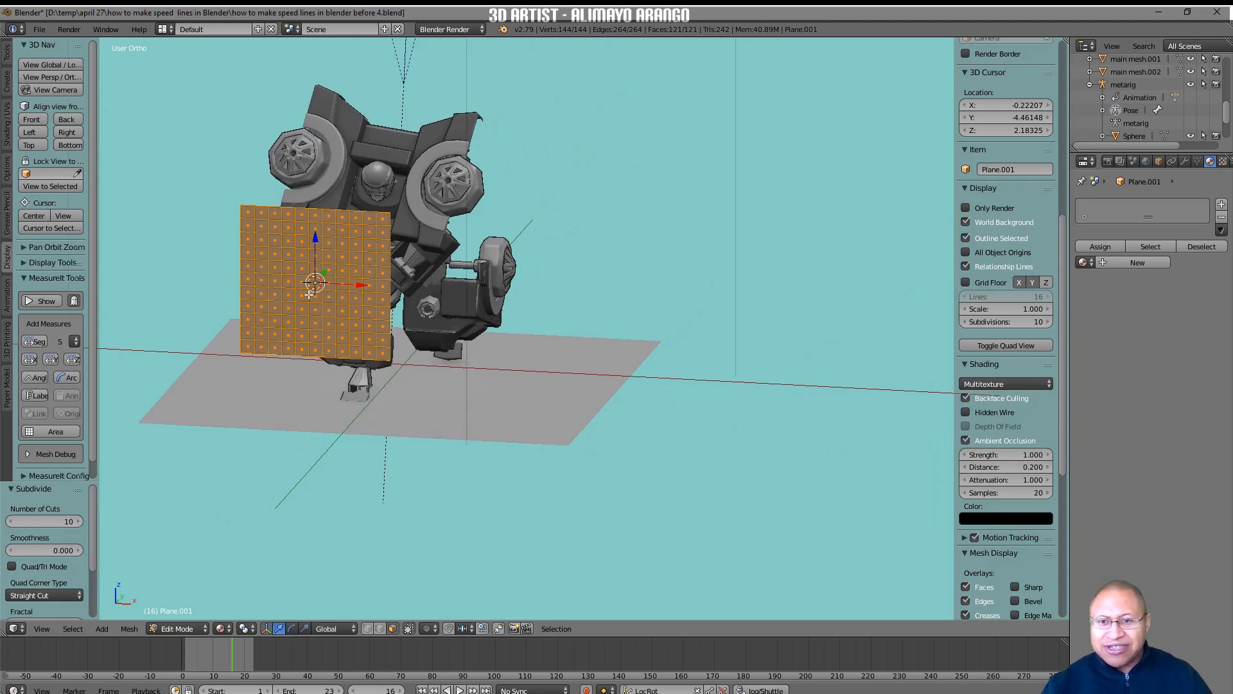
middle_drag(372, 324, 317, 341)
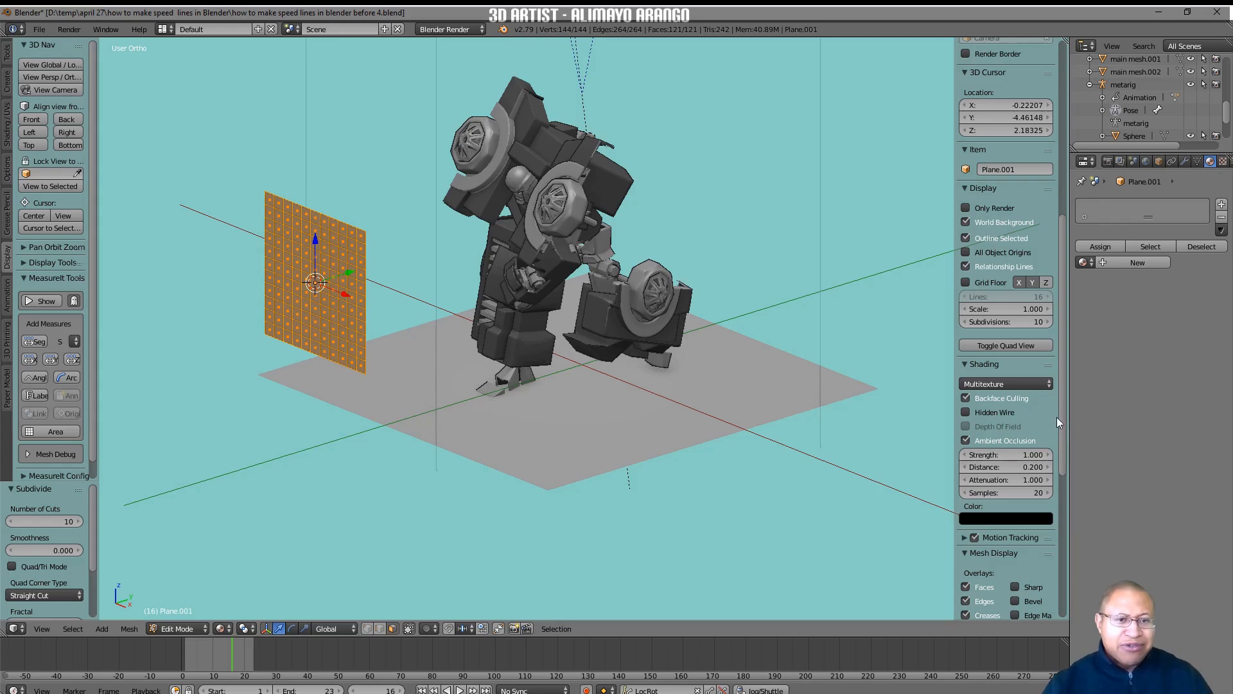
drag(1065, 406, 1077, 563)
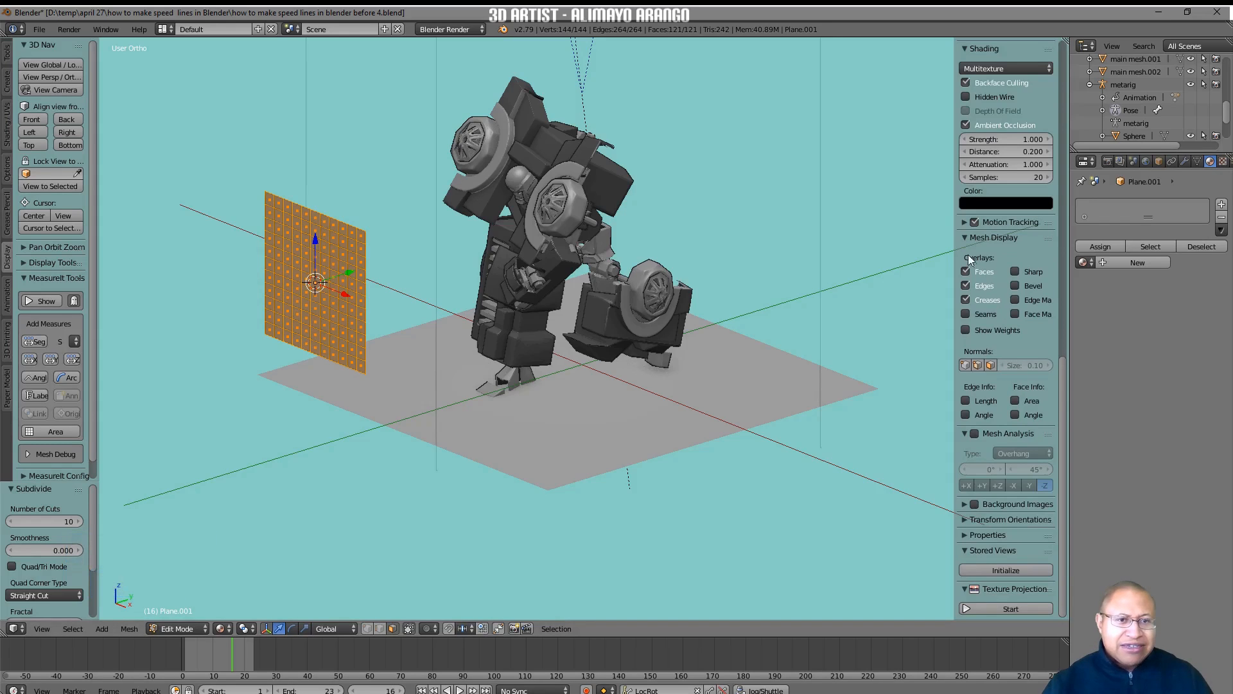
click(993, 364)
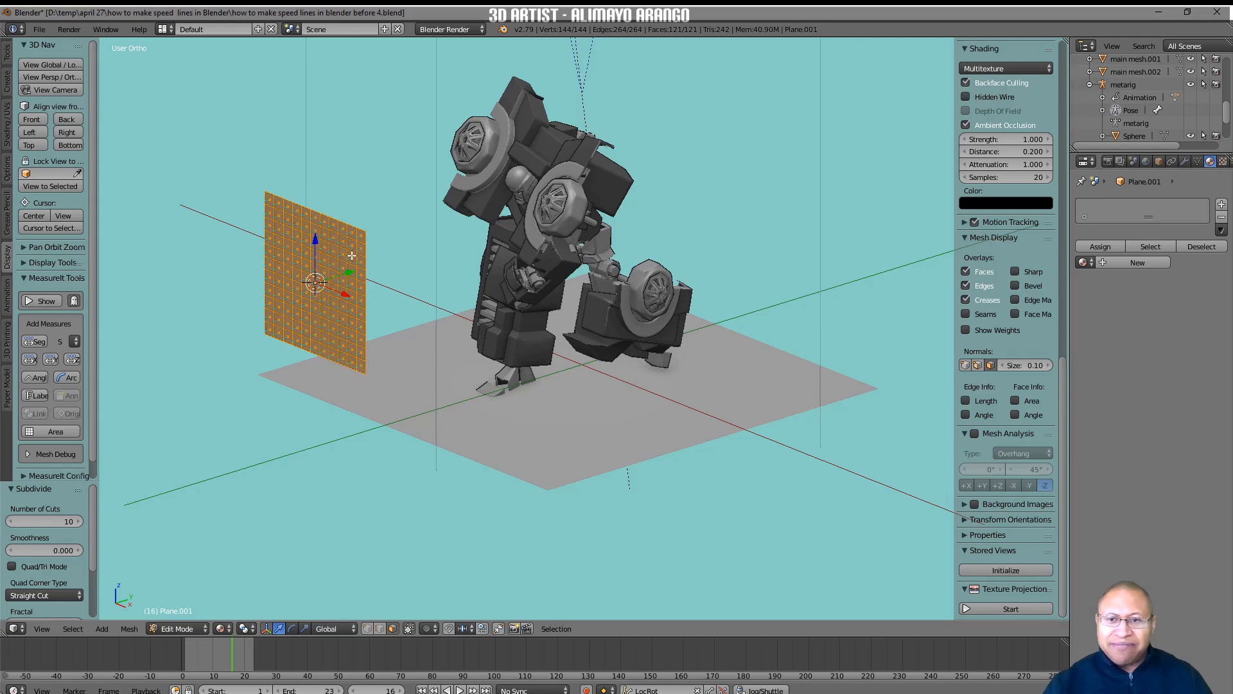
middle_drag(391, 347, 346, 360)
middle_drag(377, 308, 371, 326)
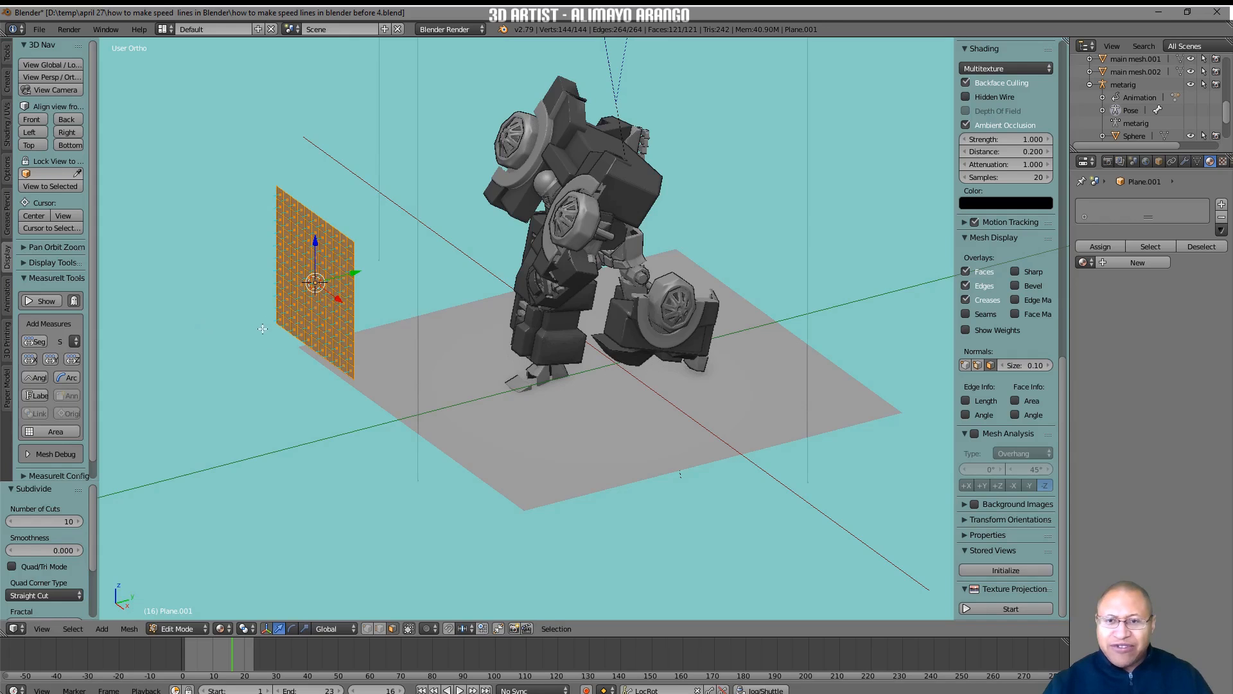
middle_drag(442, 416, 354, 407)
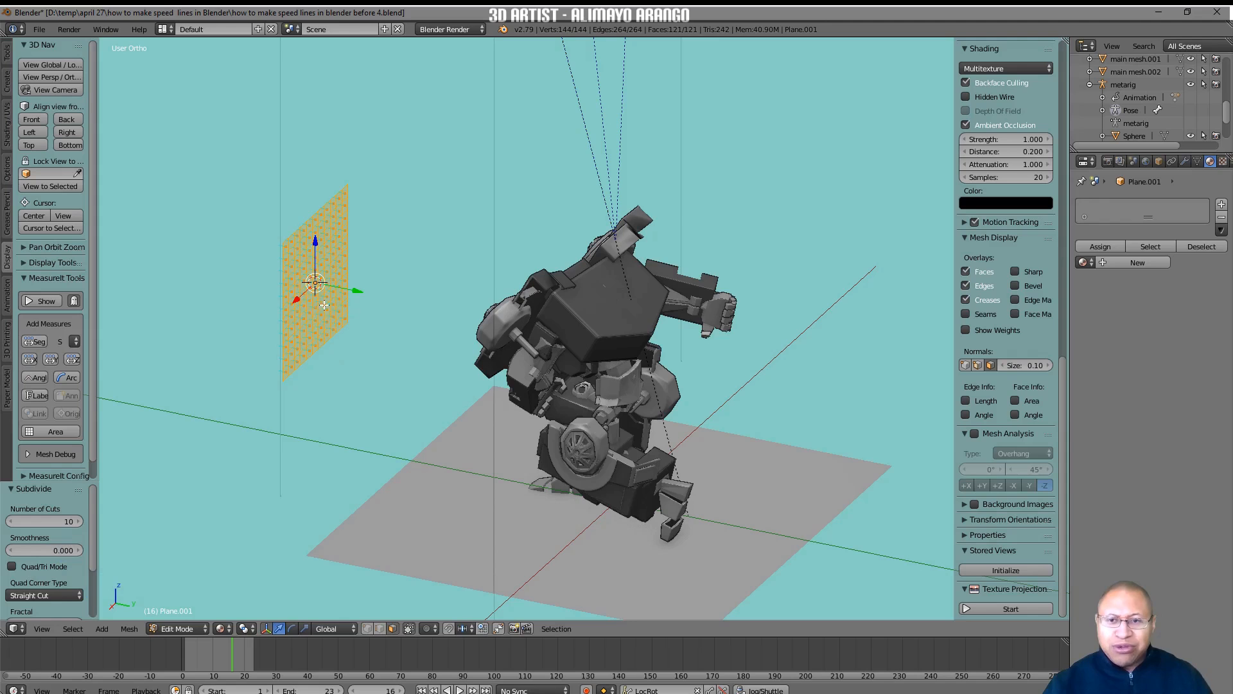
middle_drag(307, 366, 312, 333)
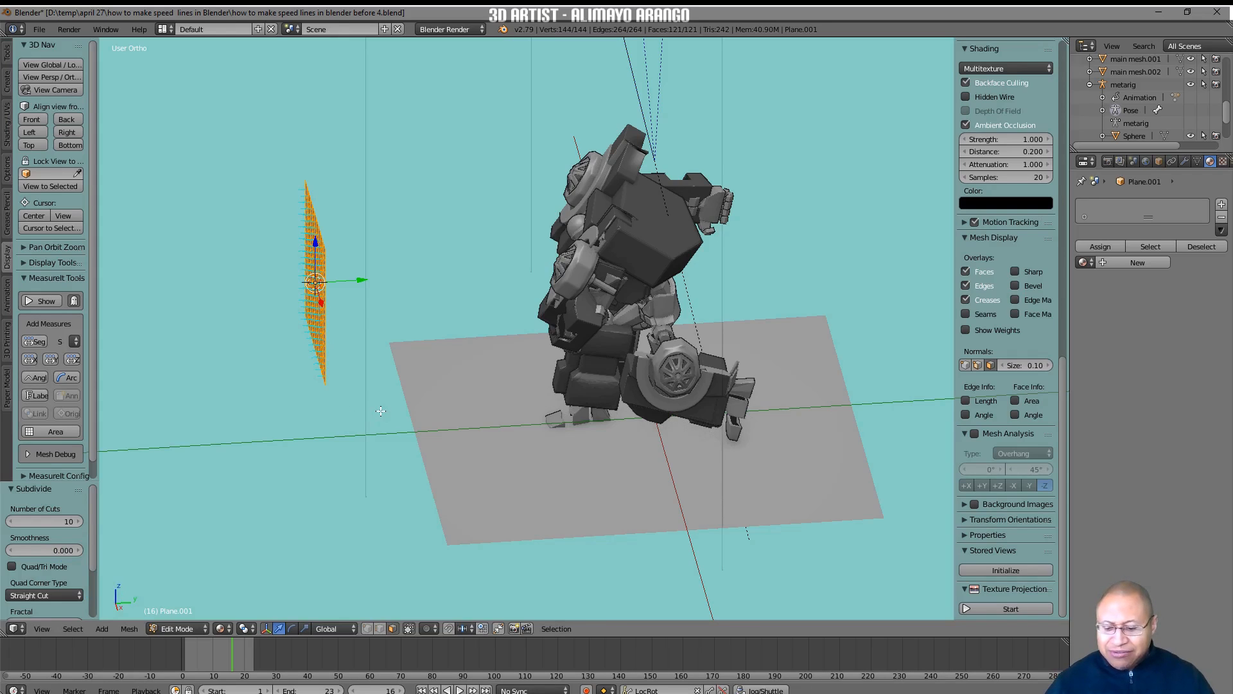
Rotate the whole subdivided plane 180° about the global X axis so its normals face the robot.
key(r)
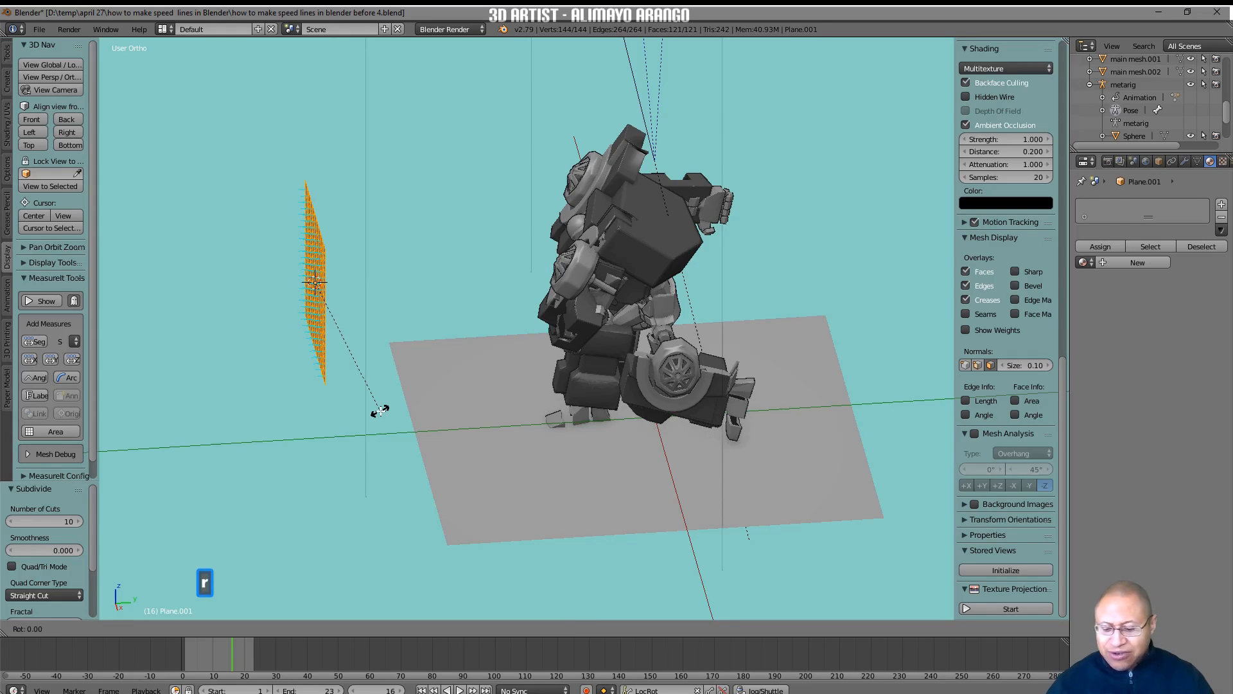
key(x)
key(1)
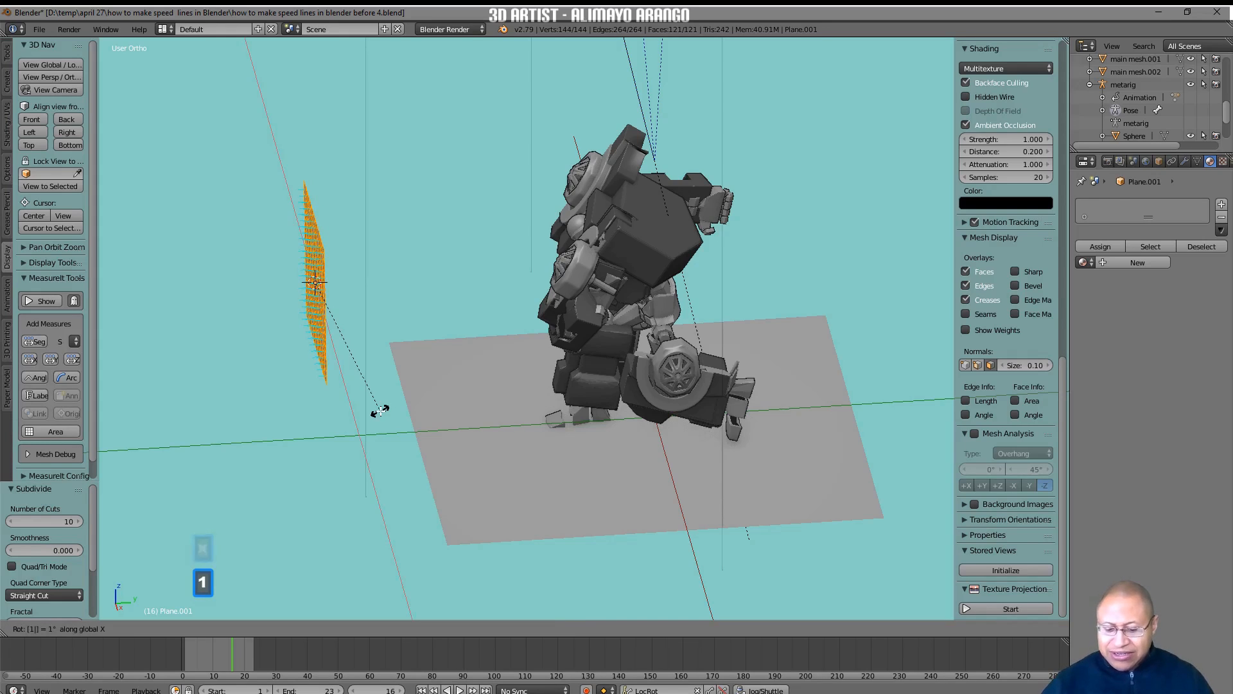
key(8)
key(0)
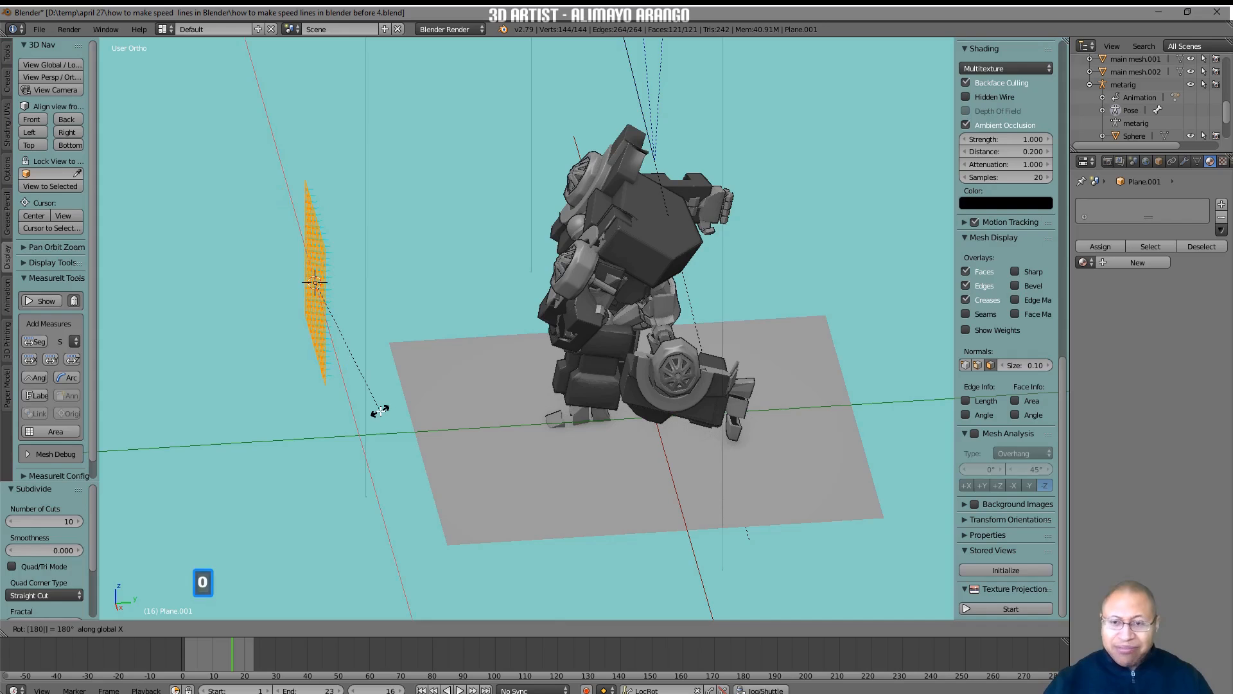
key(Return)
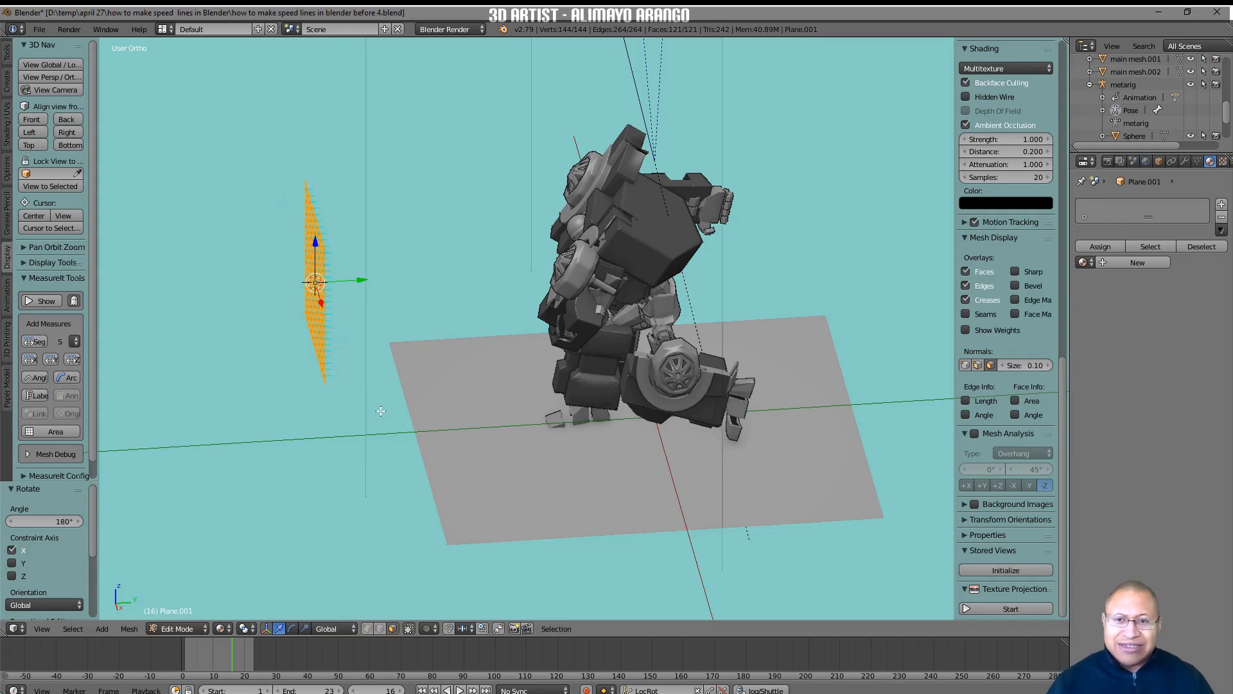
Scale up the subdivided plane twice, by about 1.704 and about 1.406, so it extends beyond the robot's silhouette.
middle_drag(381, 412, 339, 398)
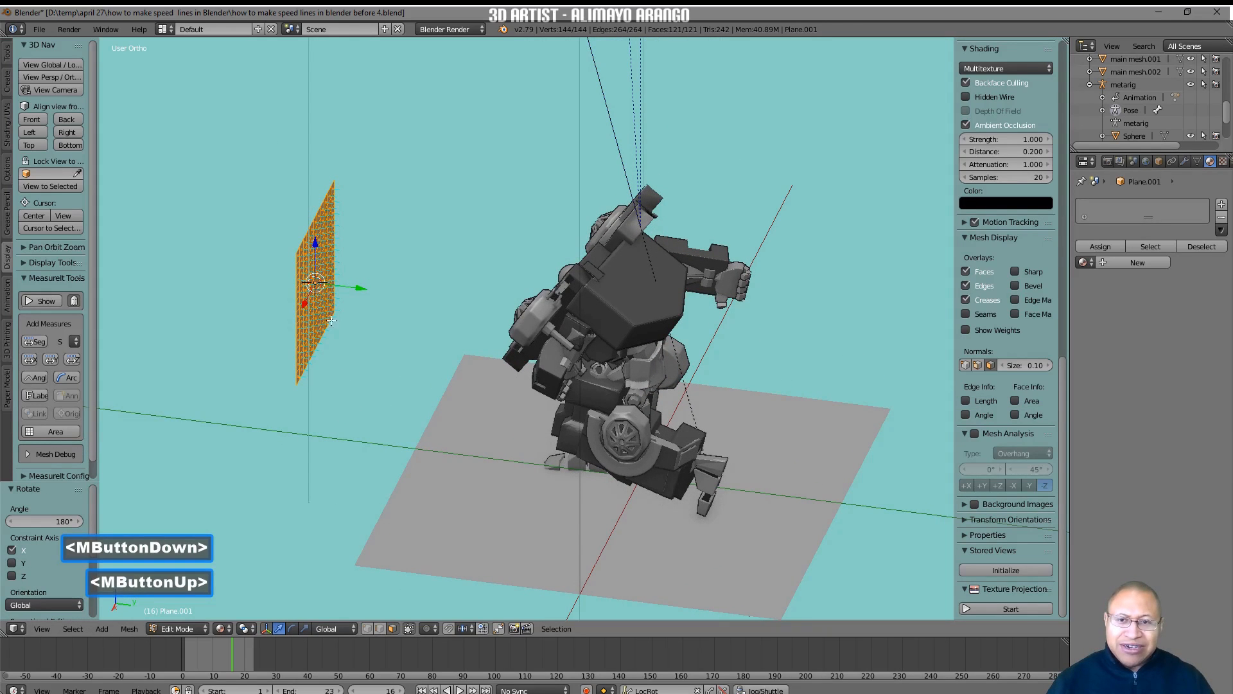
middle_drag(267, 438, 349, 449)
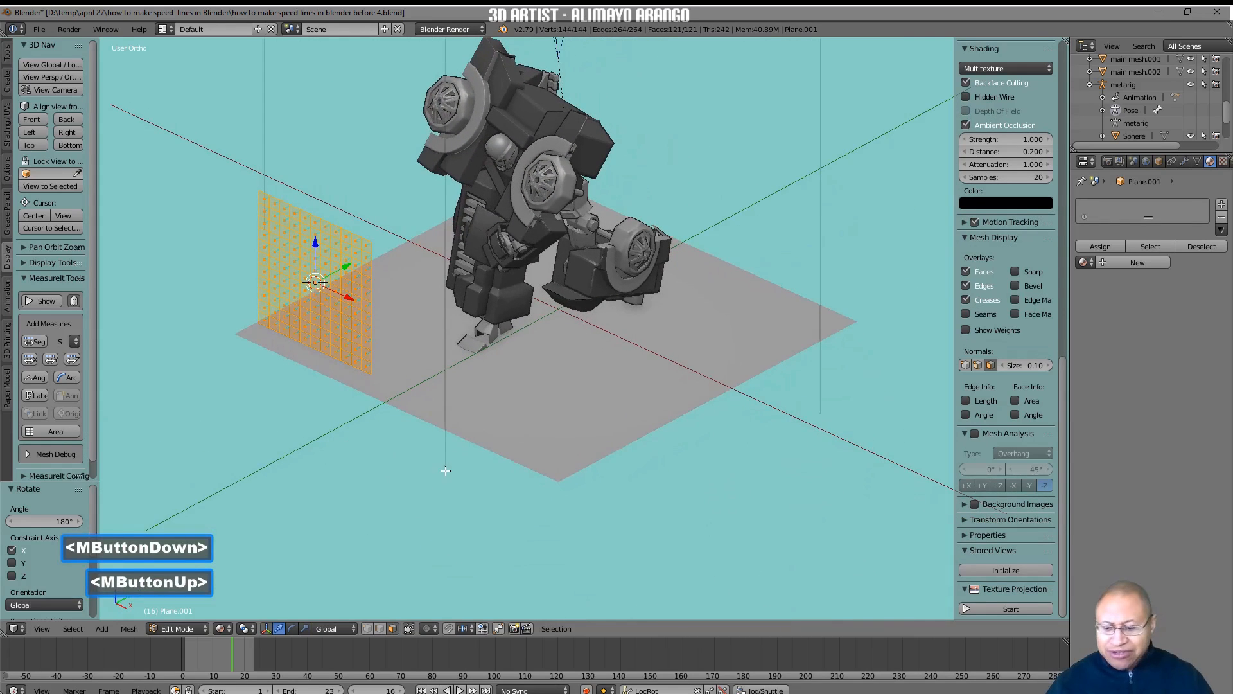
key(s)
click(582, 543)
middle_drag(384, 443, 405, 288)
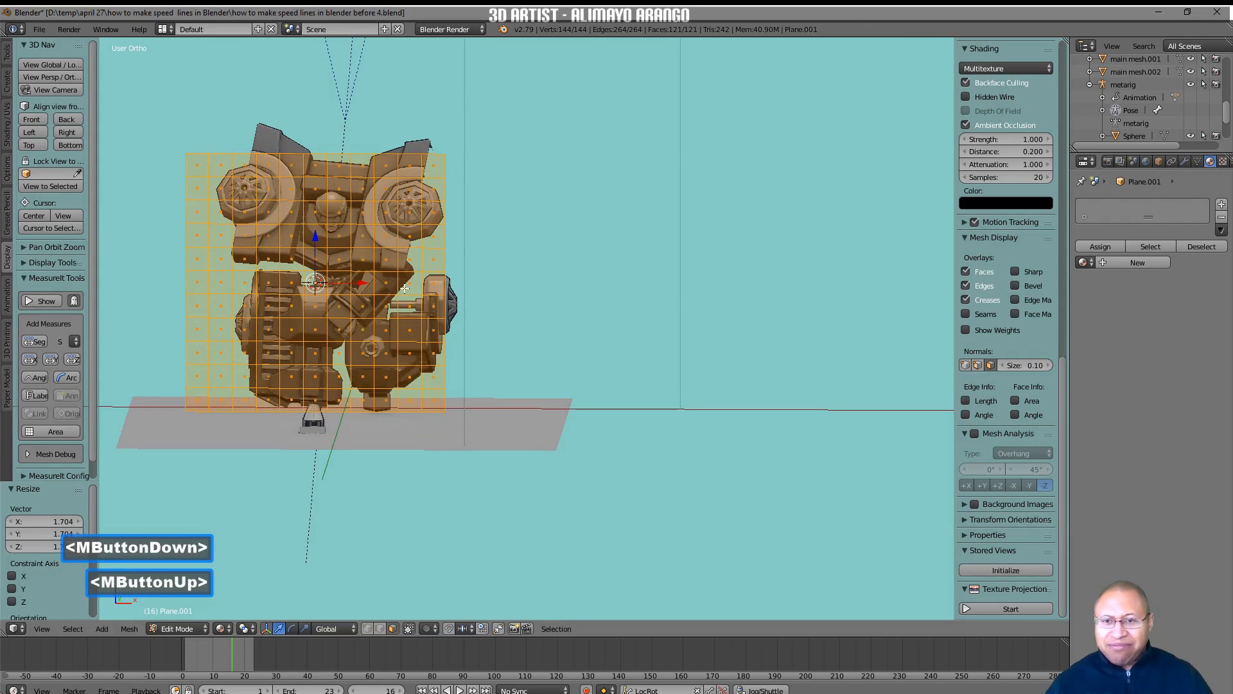
key(s)
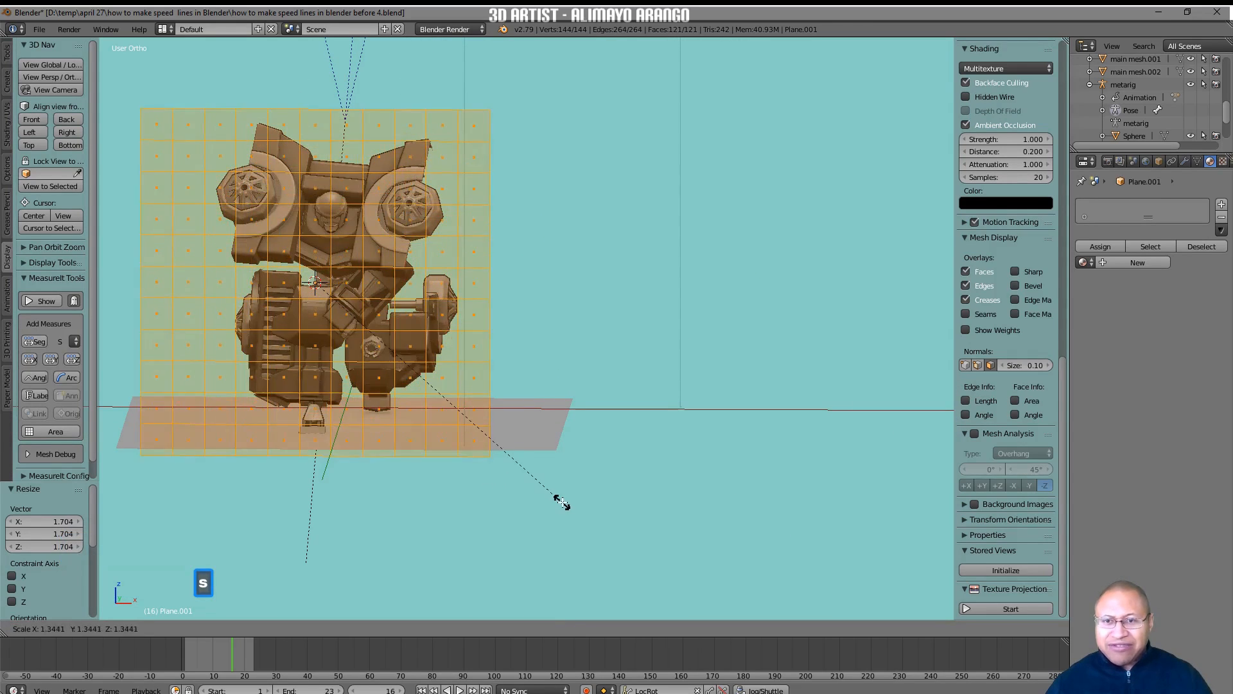
click(577, 505)
Circle-select a block of 9 by 7 faces reaching one side edge of the plane and delete those faces, leaving a C-shaped border two faces wide.
middle_drag(634, 405, 391, 420)
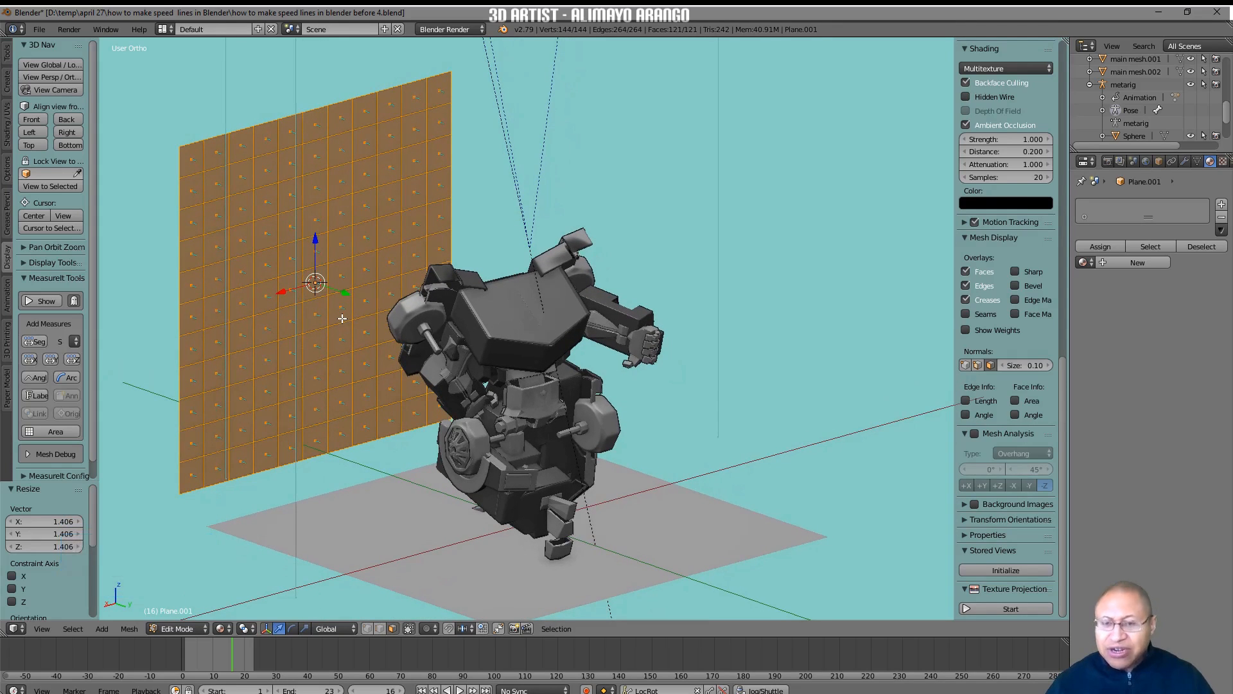
key(a)
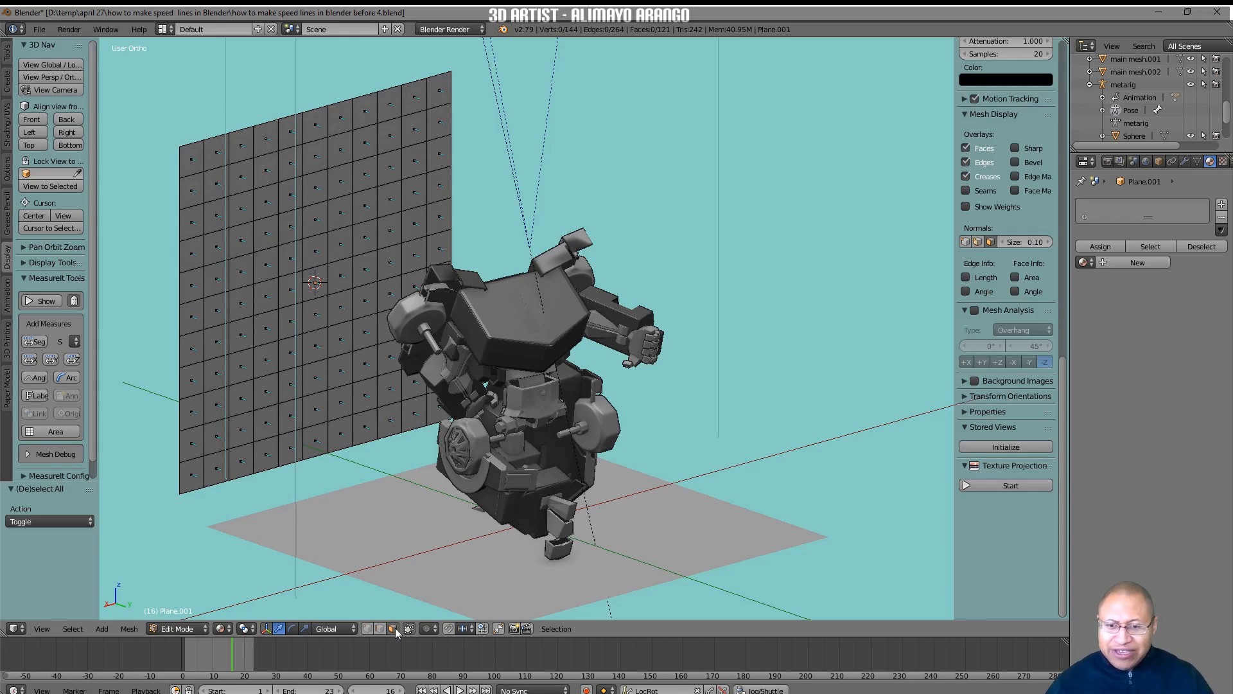
key(c)
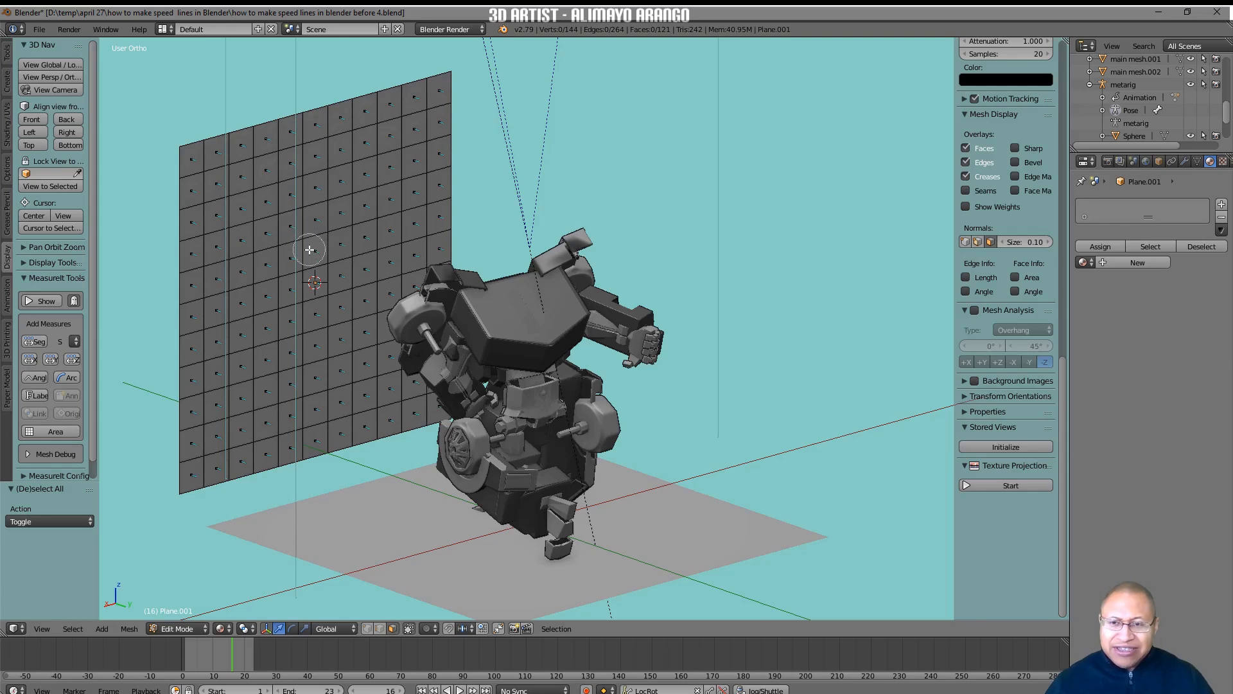
scroll(310, 253, down, 5)
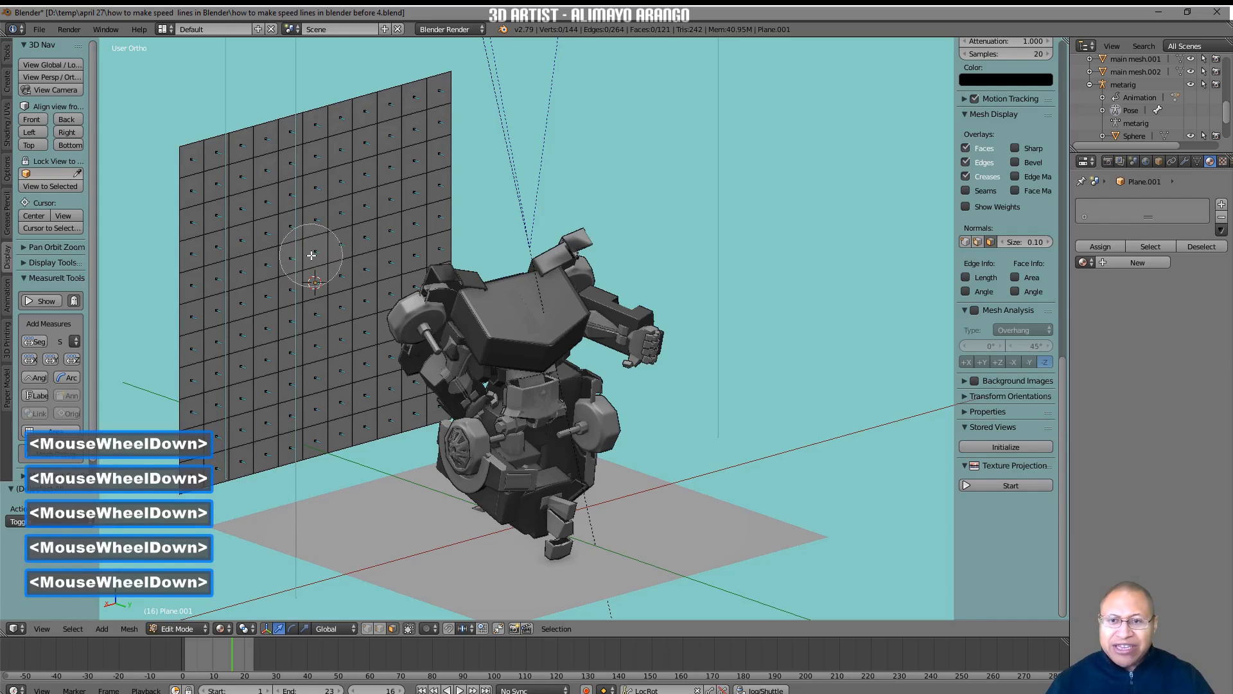
scroll(311, 255, up, 2)
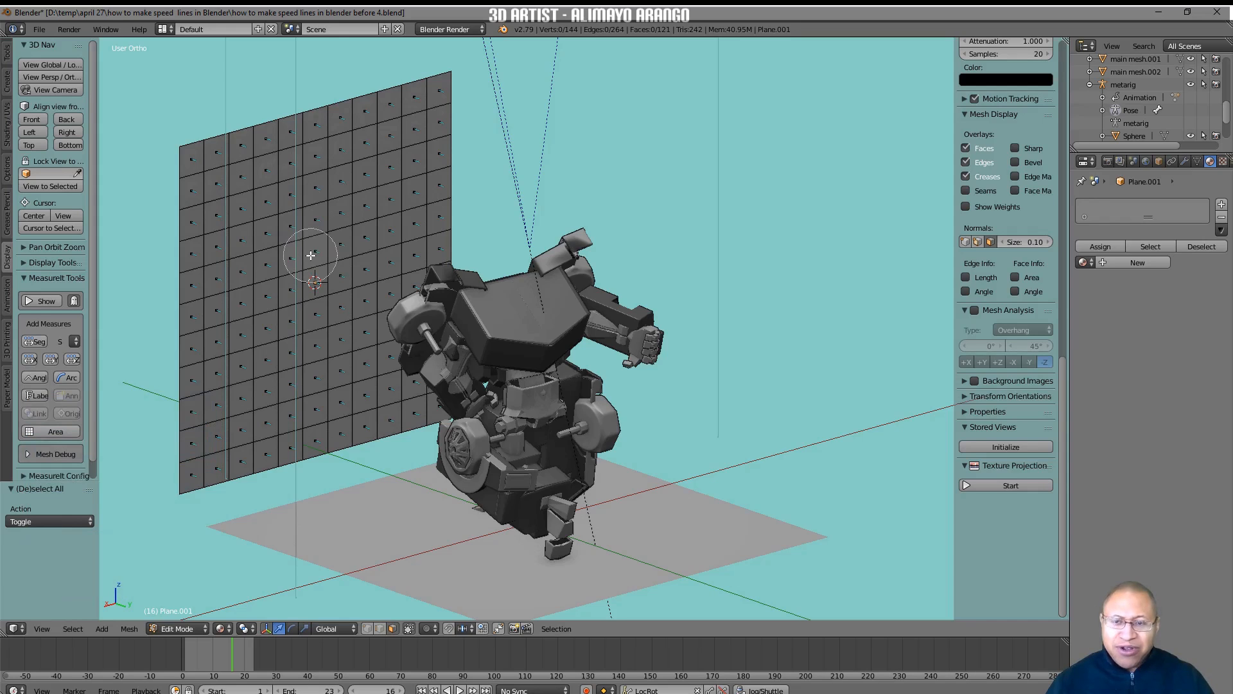
mouse_move(220, 235)
mouse_down()
mouse_move(373, 187)
mouse_move(205, 292)
mouse_move(325, 276)
mouse_move(350, 238)
mouse_move(353, 325)
mouse_move(212, 366)
mouse_move(221, 364)
mouse_up()
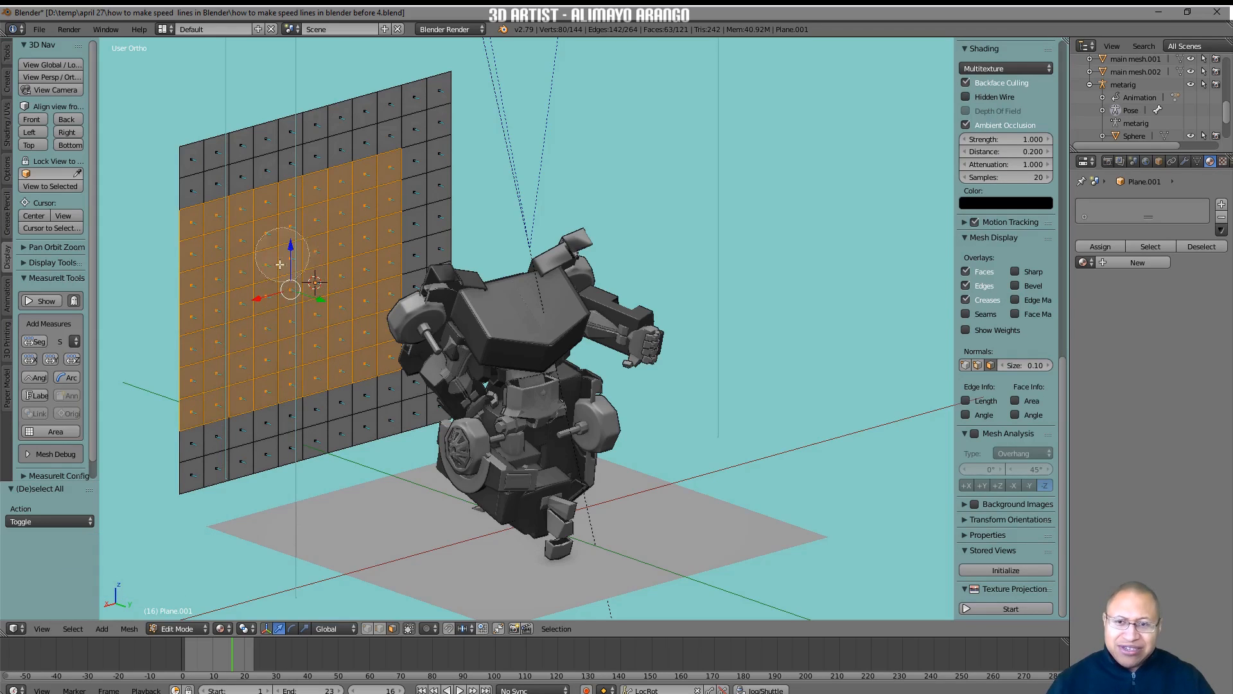
right_click(332, 330)
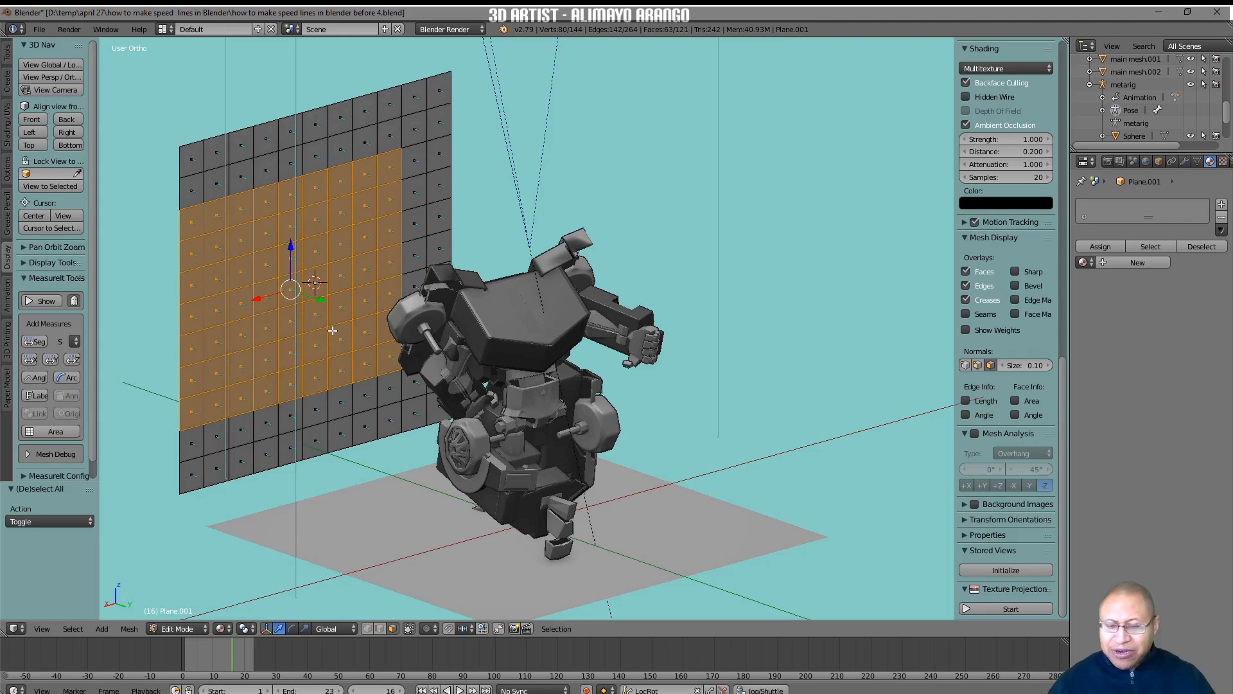
key(x)
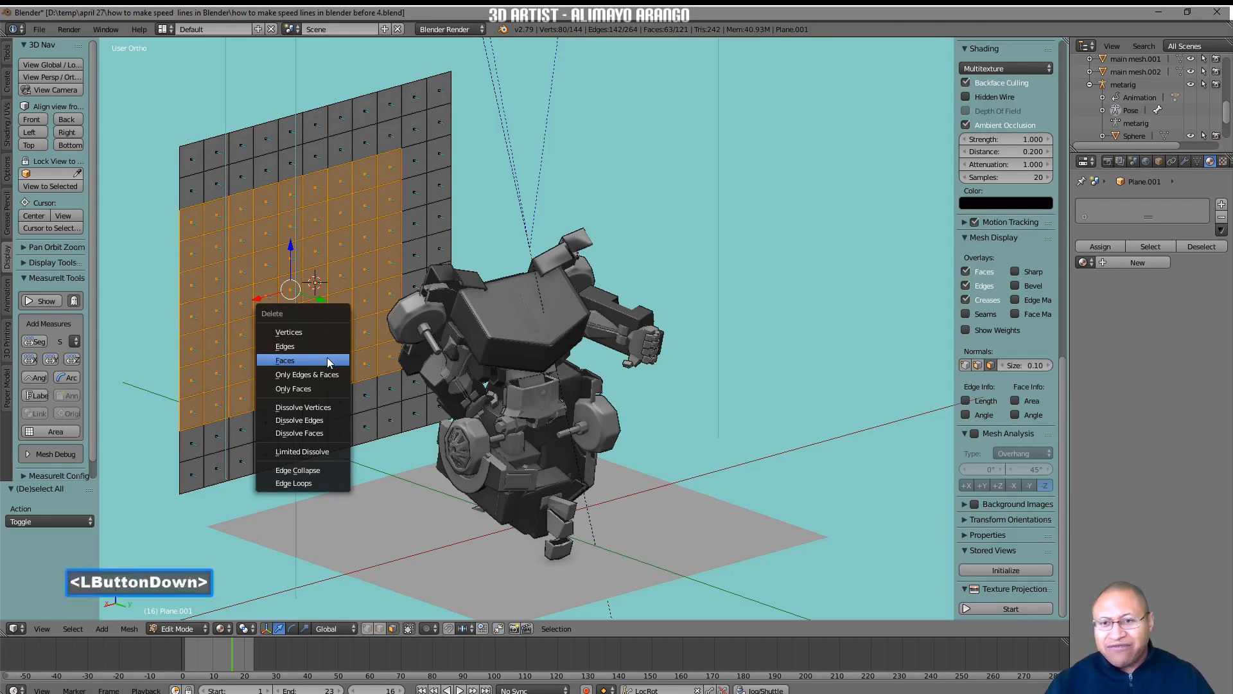
click(331, 360)
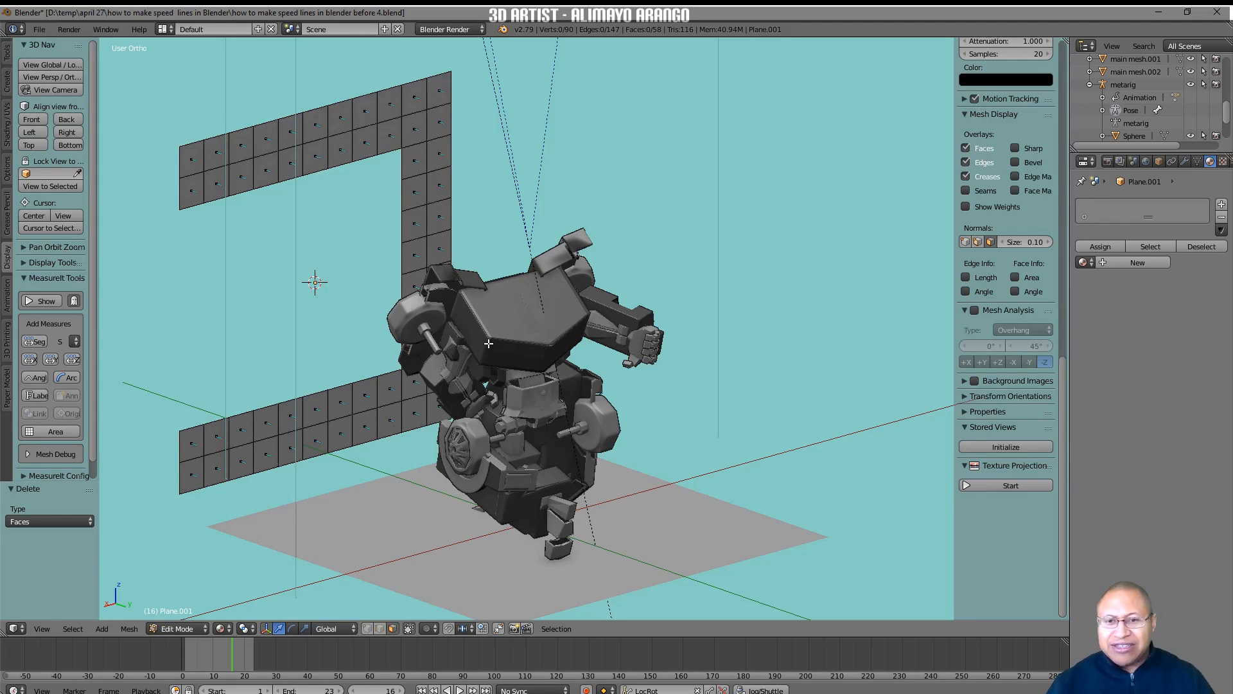
Save the file as "how to make speed lines in blender before 5.blend" and hide the plane's face normals.
middle_drag(428, 399, 581, 439)
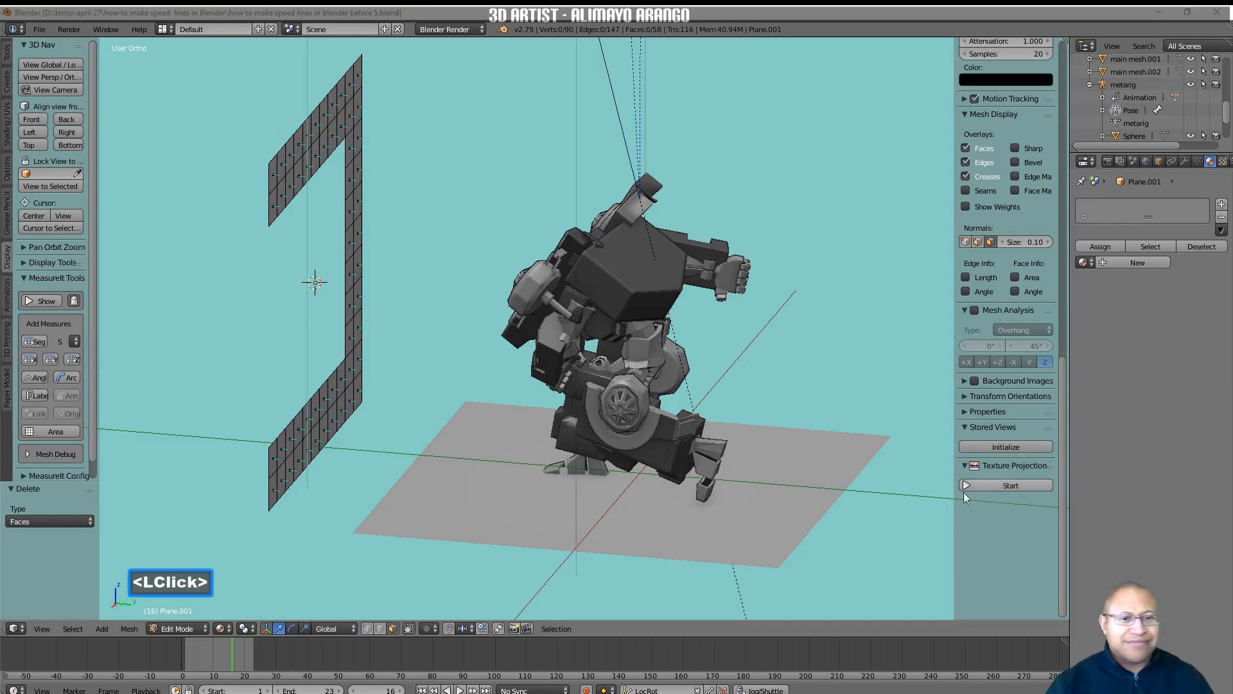
click(923, 534)
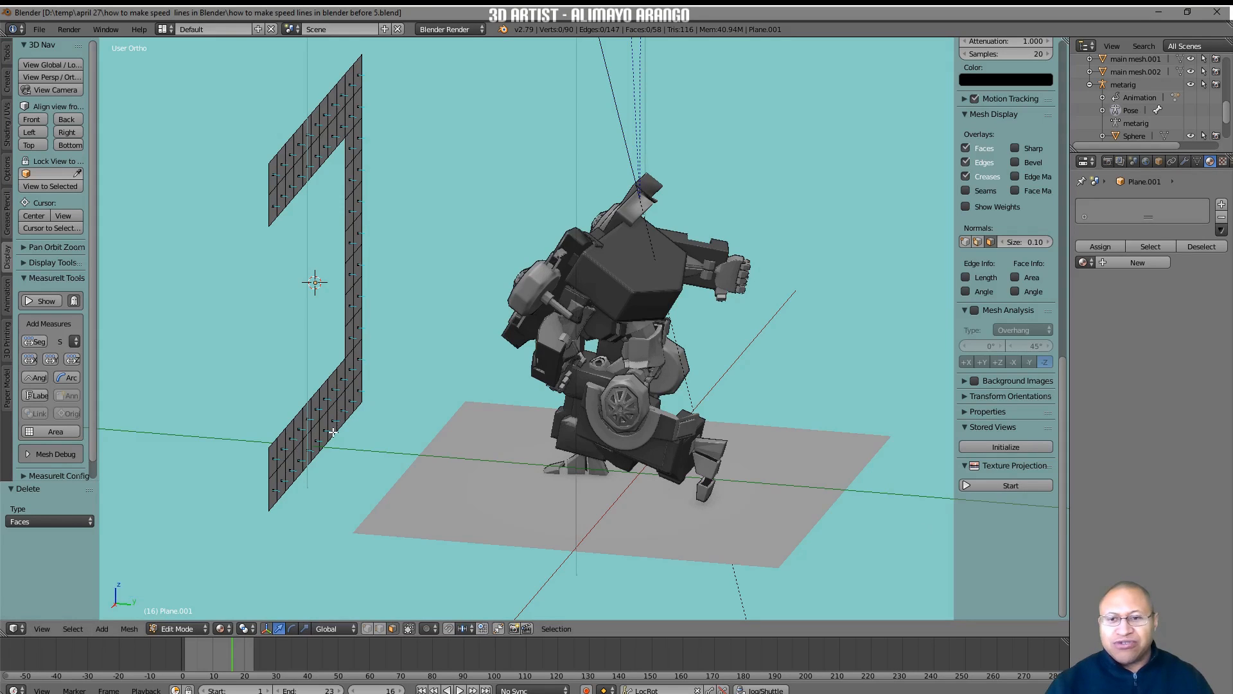
click(990, 241)
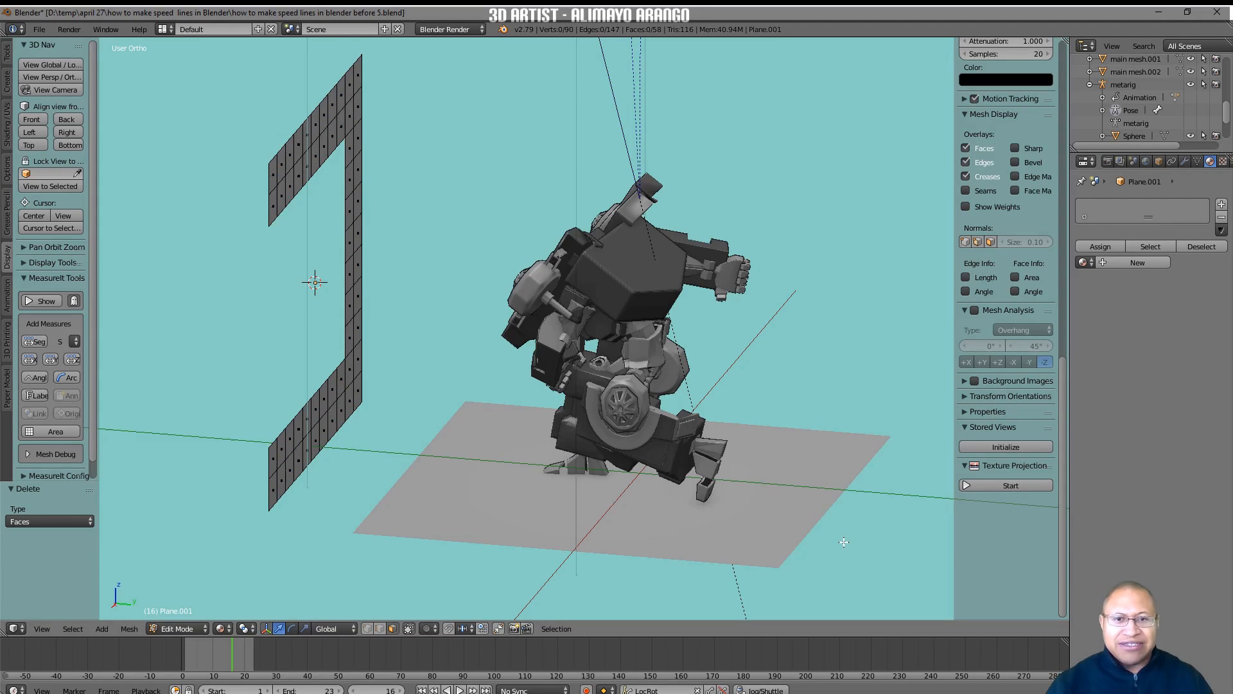
Switch to Object Mode and add a new particle system to the C-shaped plane.
click(204, 629)
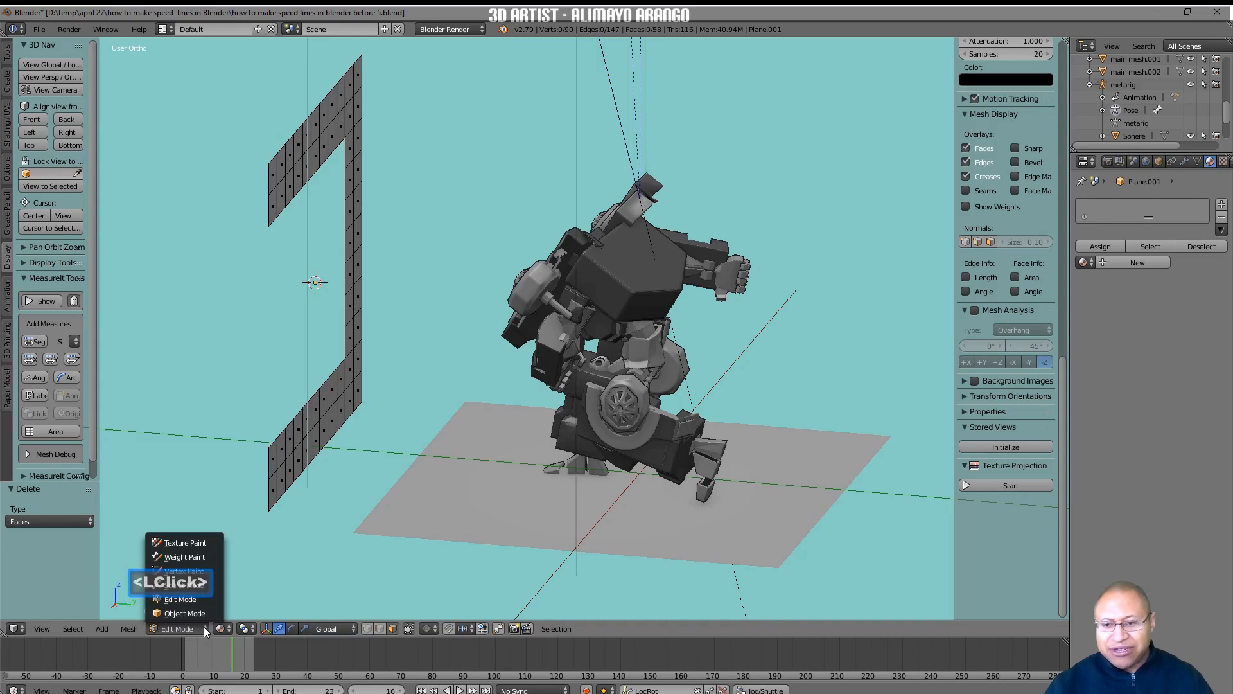
click(214, 613)
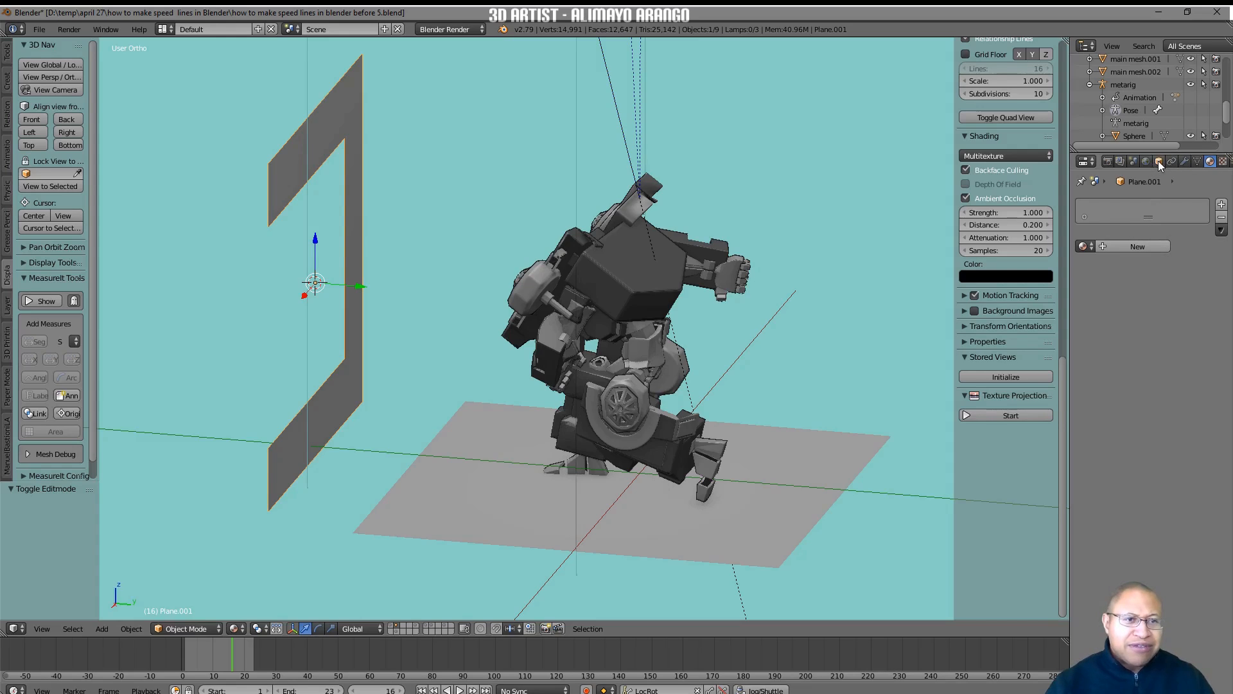
scroll(1159, 161, down, 2)
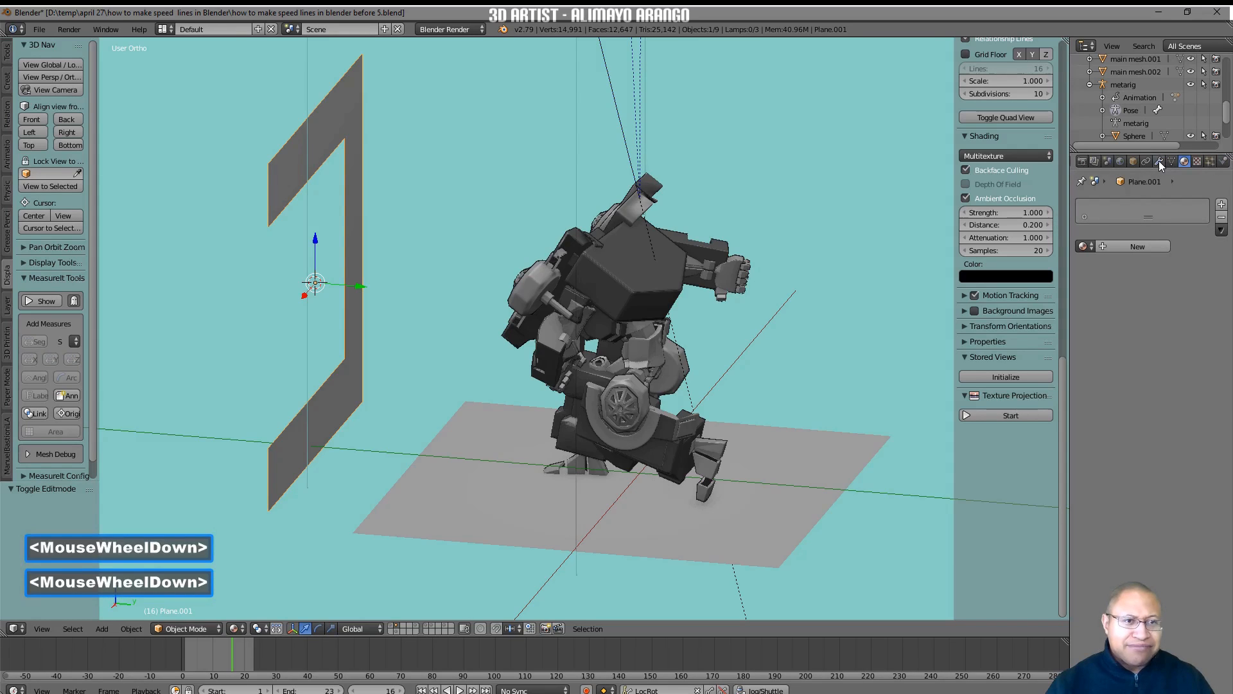
mouse_move(1144, 161)
middle_down()
mouse_move(1157, 162)
mouse_move(1143, 164)
middle_up()
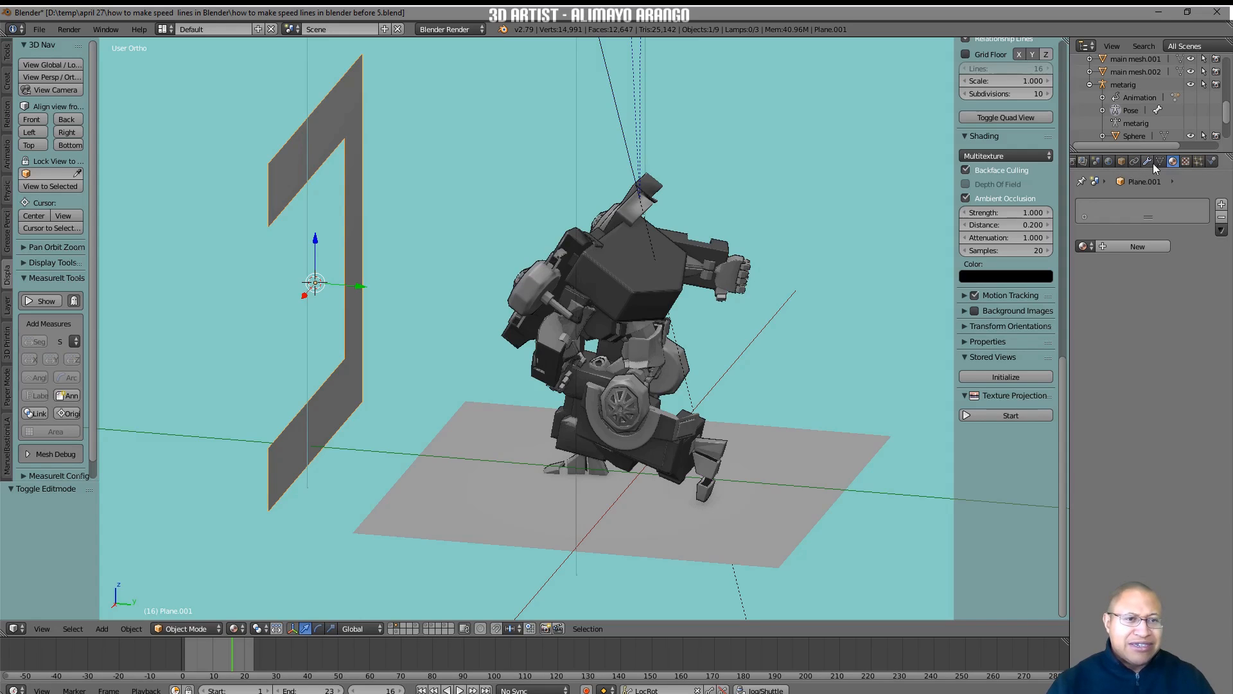
middle_drag(1149, 160, 1148, 164)
scroll(1148, 163, down, 1)
scroll(1149, 163, up, 1)
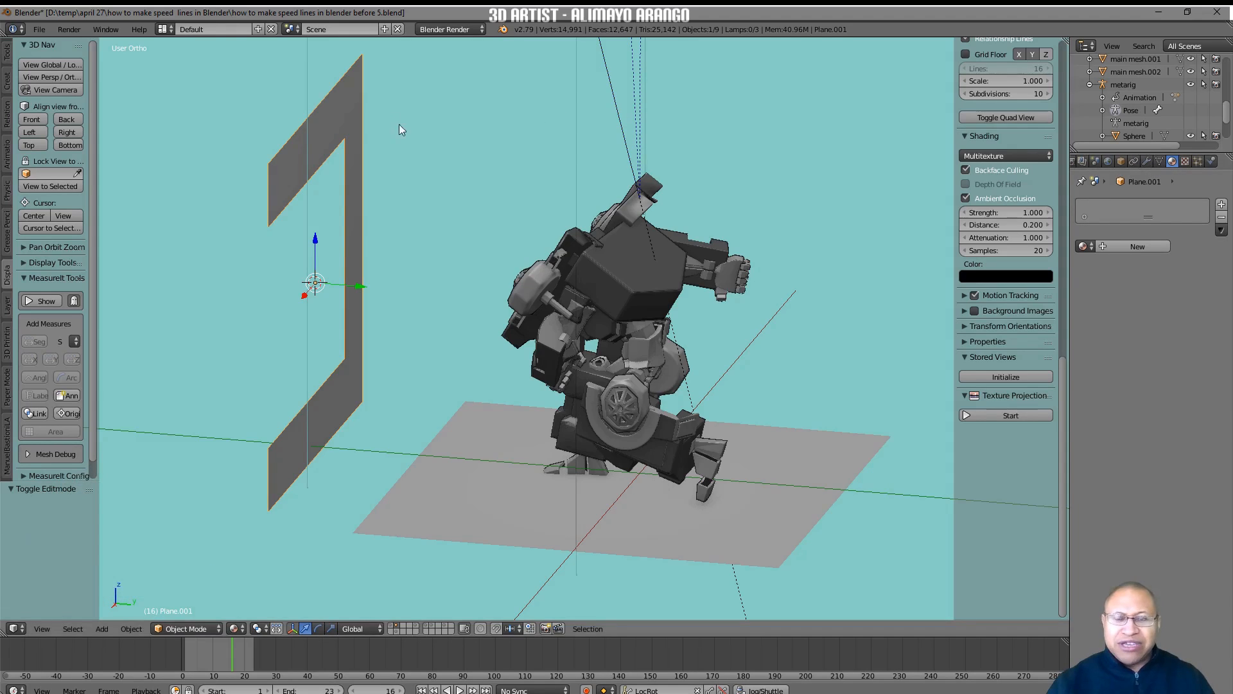
click(1196, 161)
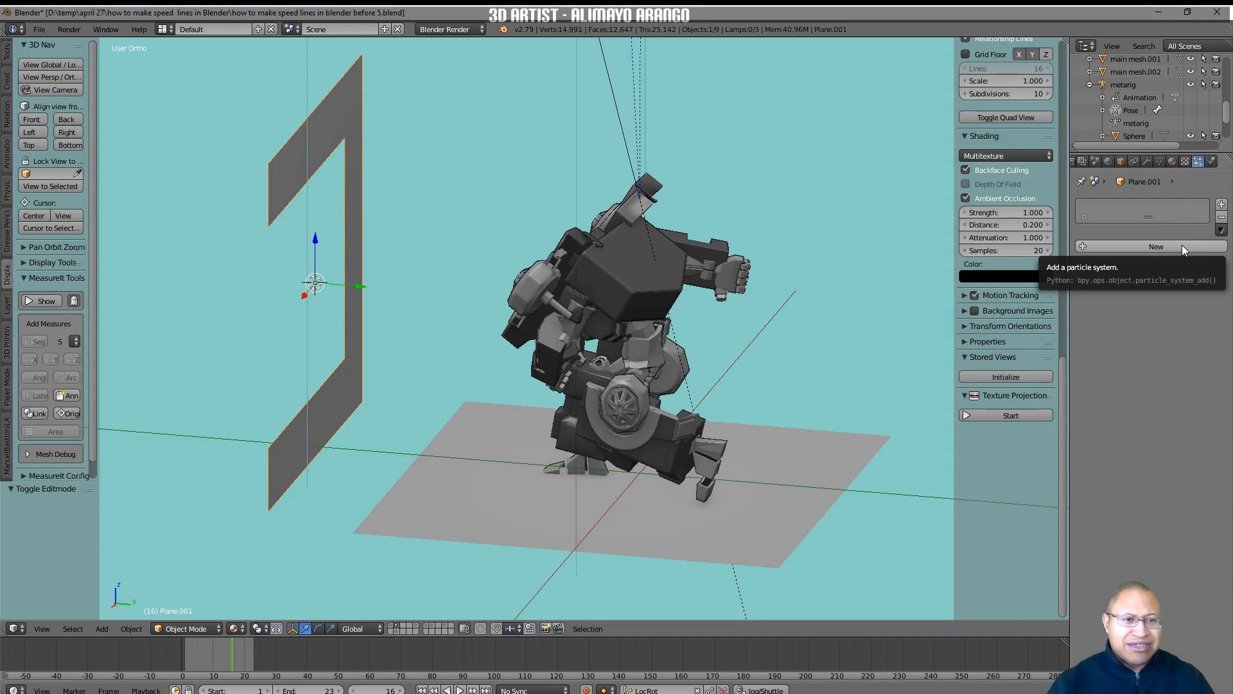
click(1156, 247)
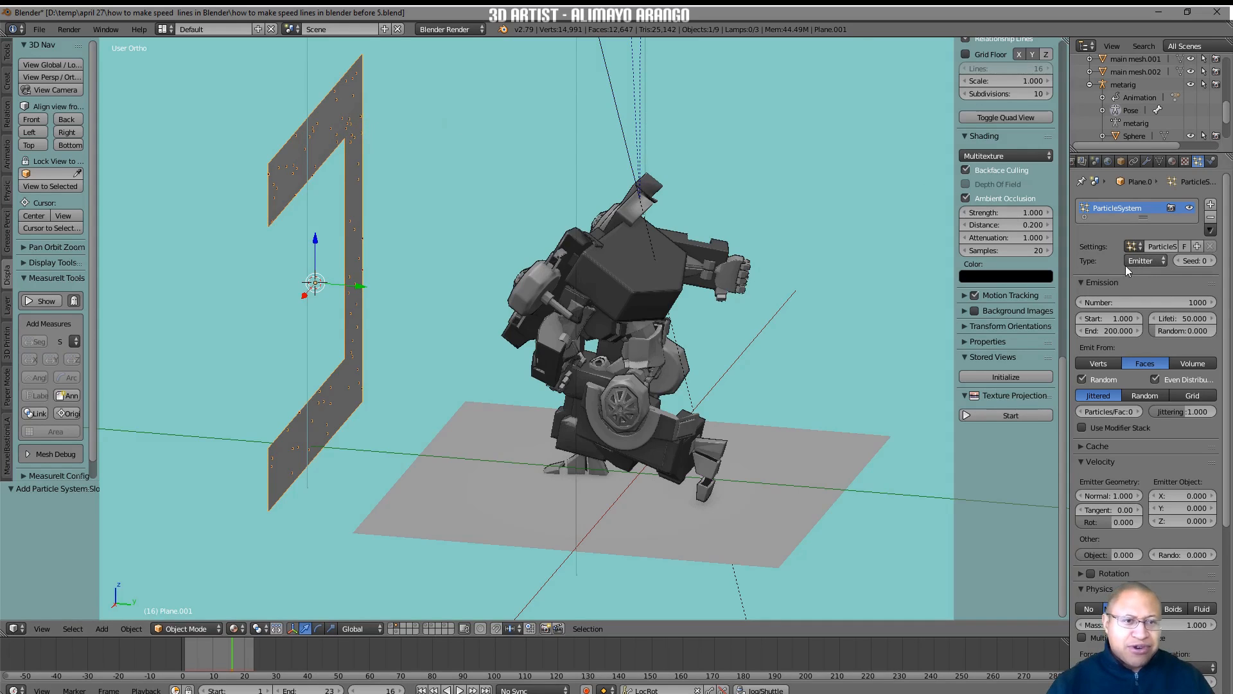
Set the particle system's type to Hair with a hair length of 50 and check how far the strands extend past the robot.
click(1164, 260)
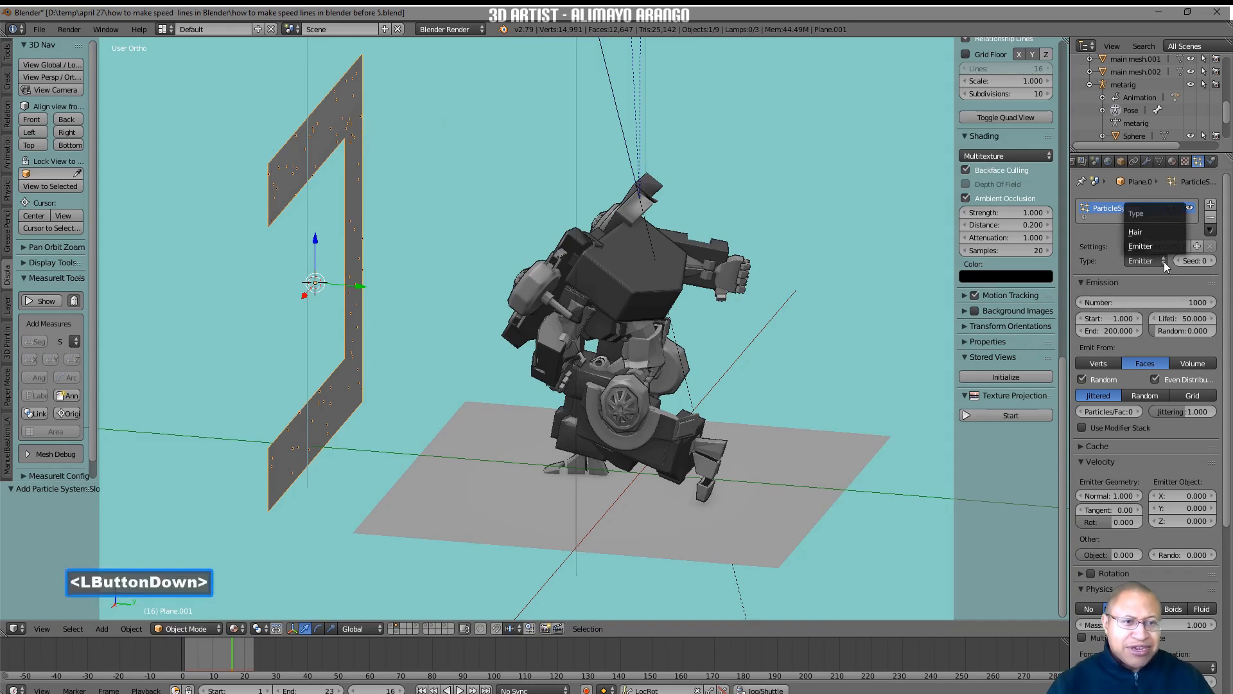
click(1159, 234)
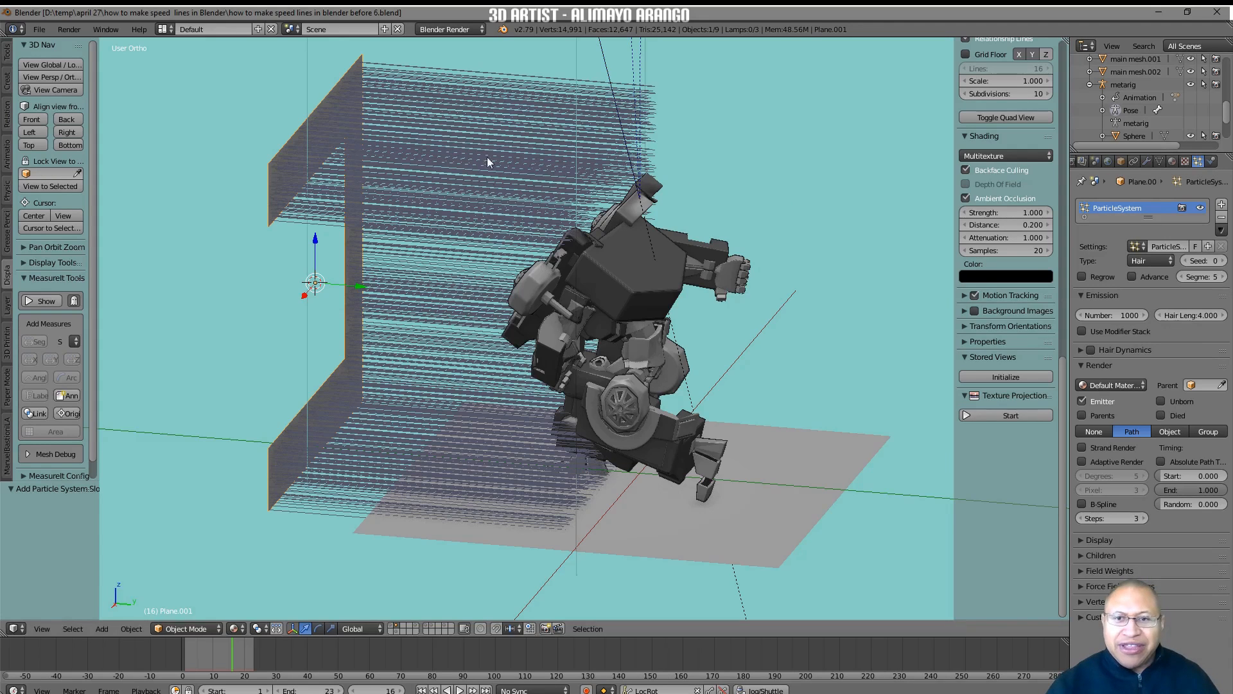
click(1192, 311)
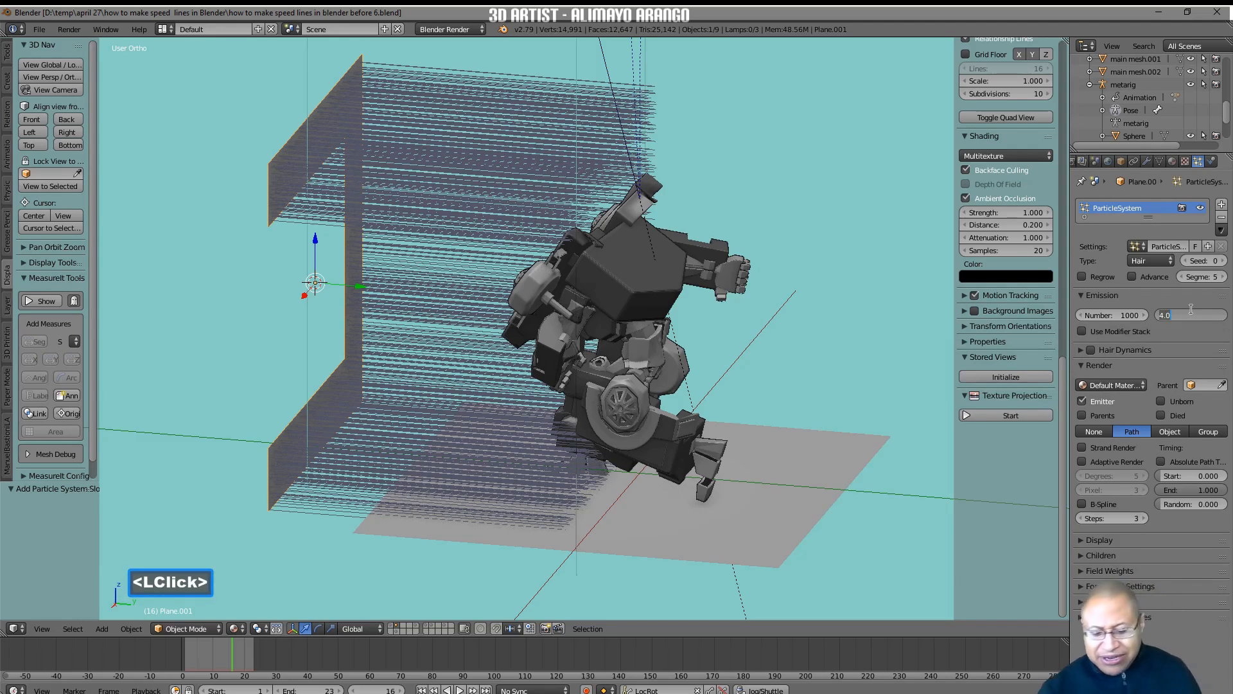
text(50)
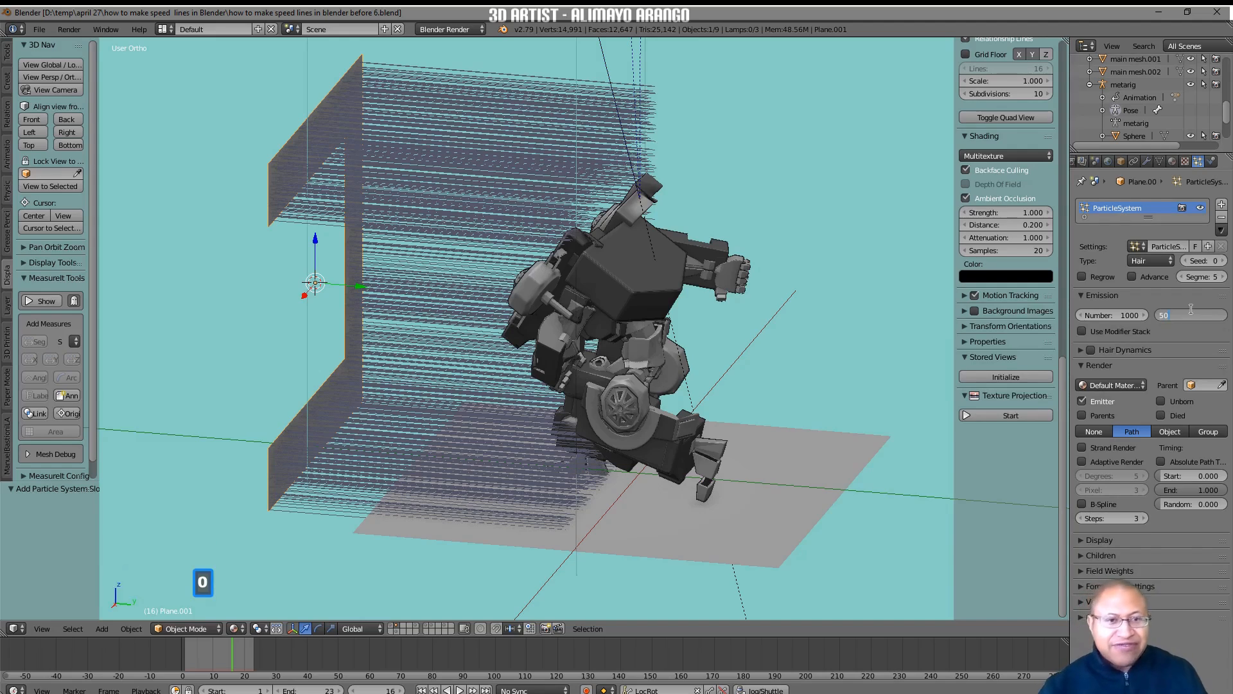
key(Return)
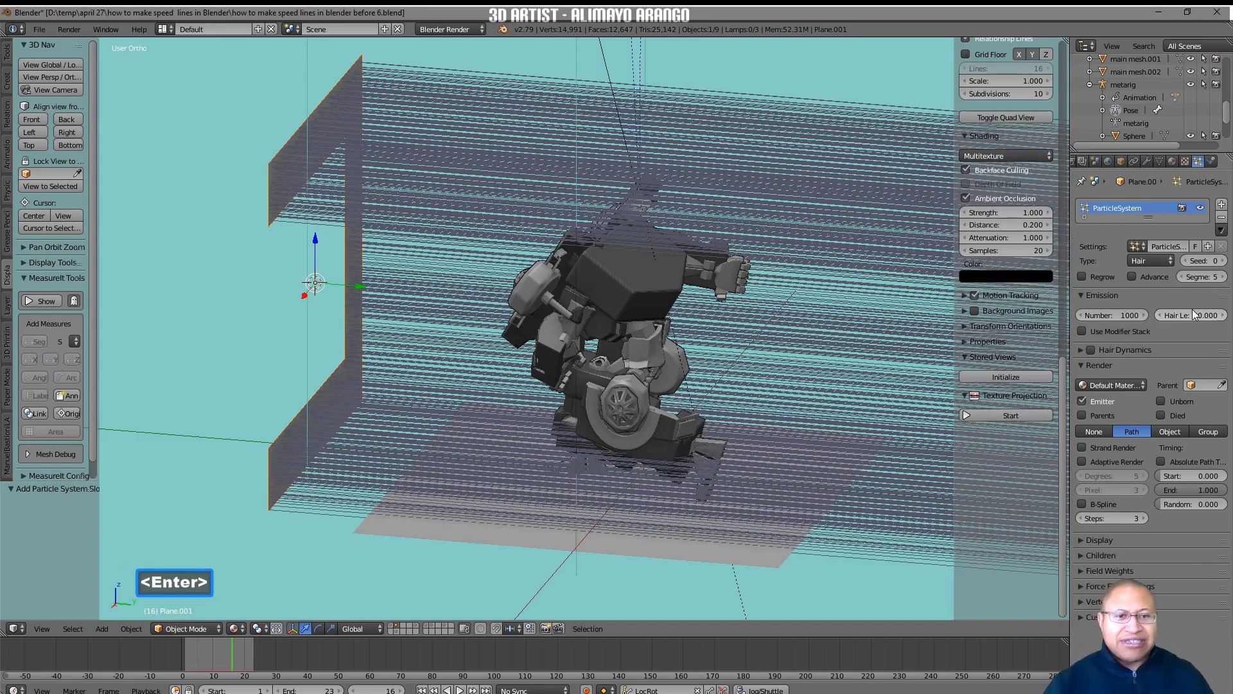
scroll(838, 362, down, 4)
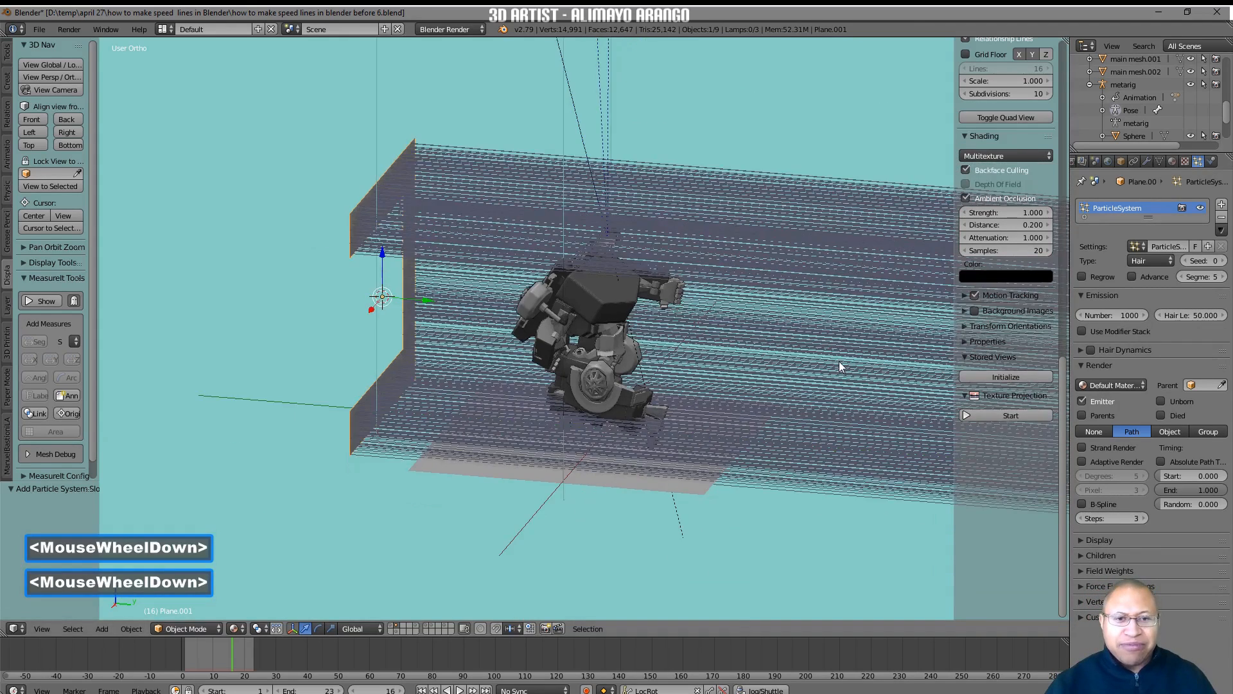
scroll(839, 361, down, 5)
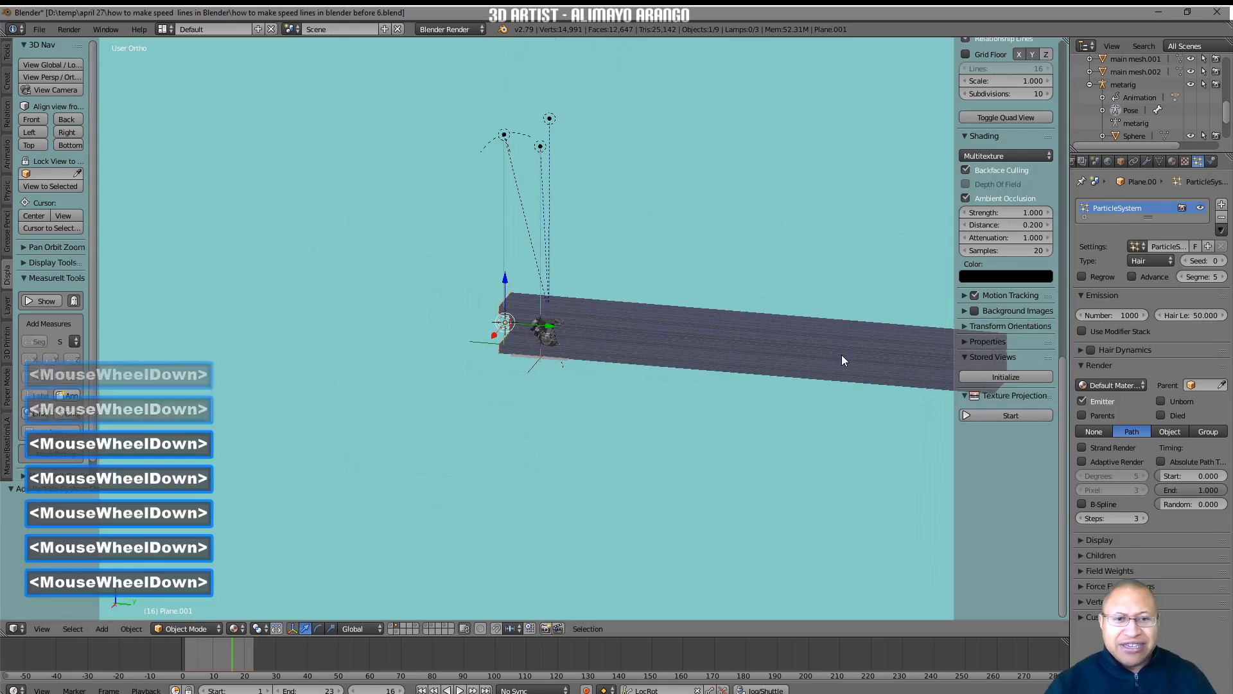
scroll(815, 368, up, 10)
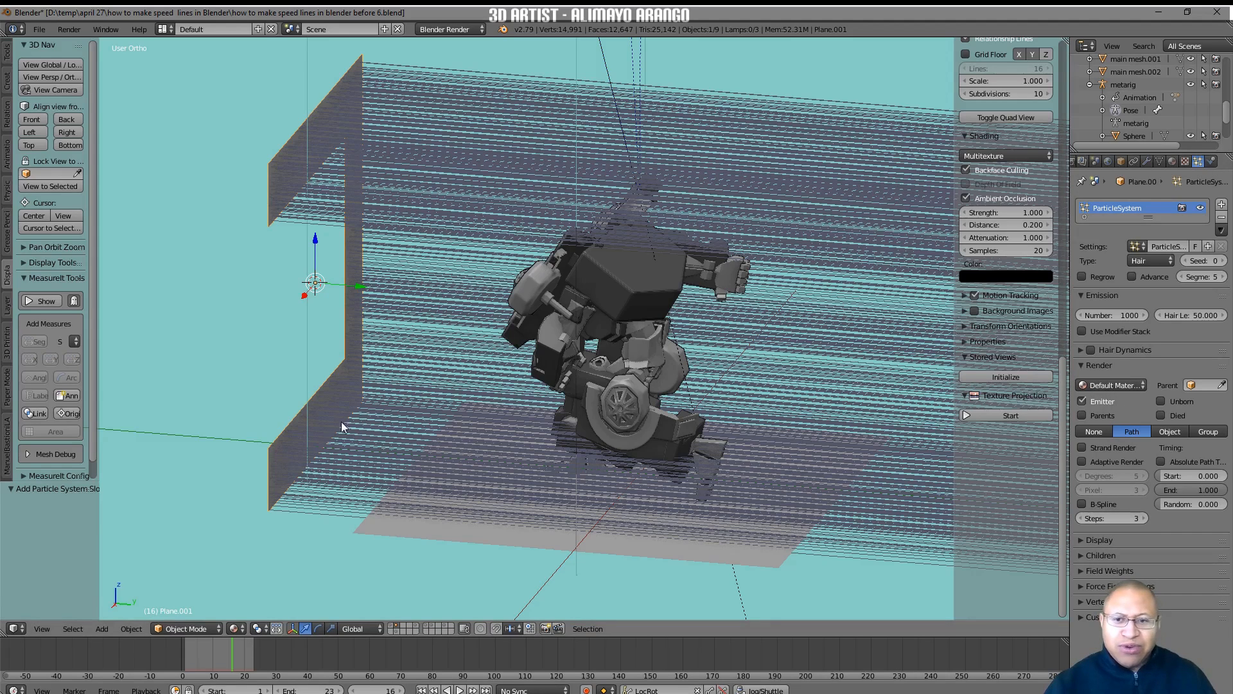
Turn off emitter rendering for the hair particle system and save the file as "how to make speed lines in blender before 7.blend".
click(1082, 401)
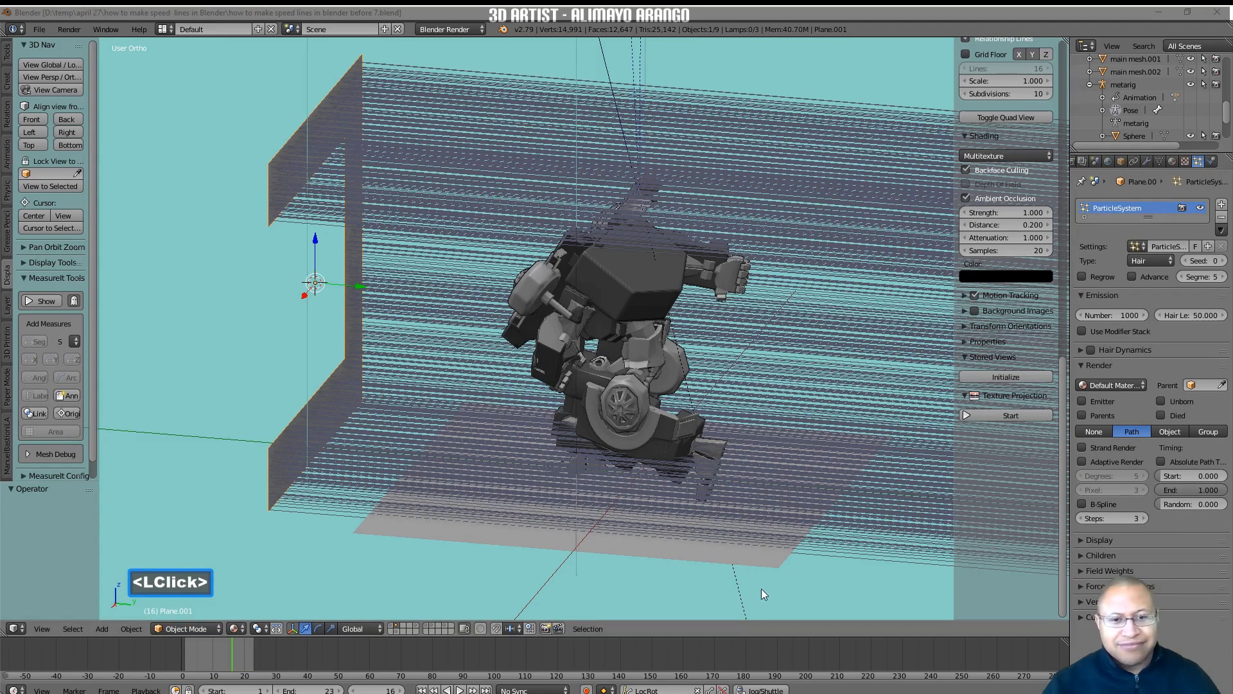
click(773, 592)
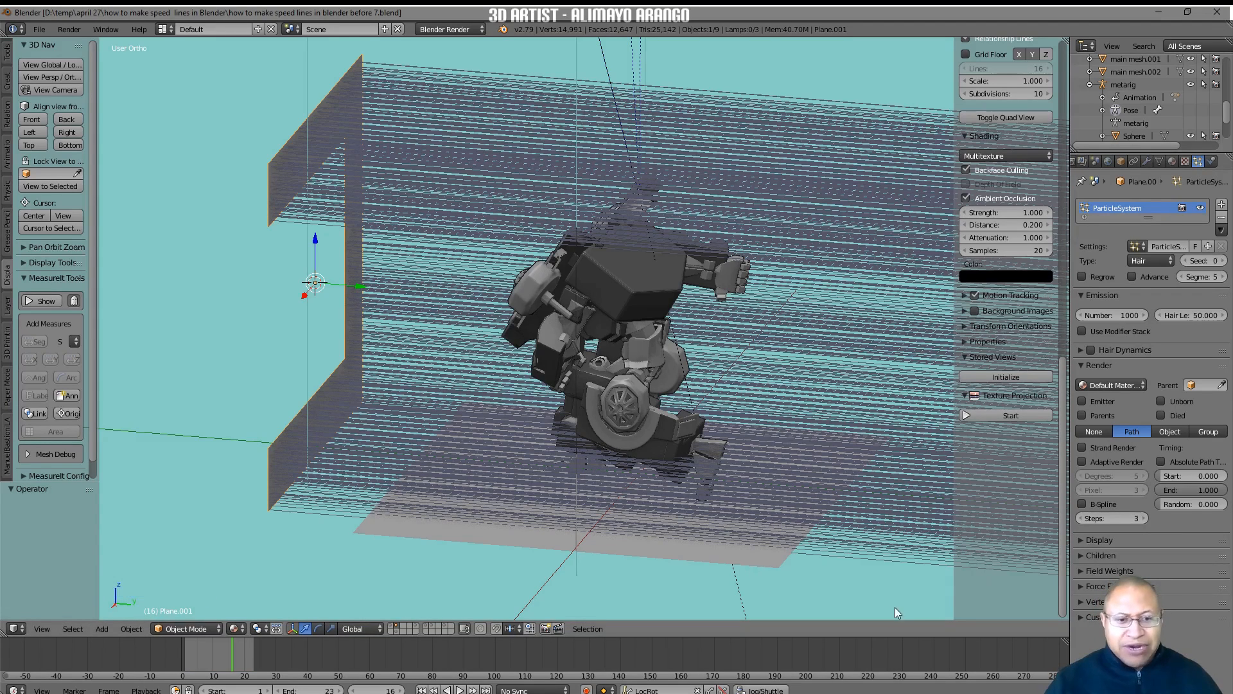
key(n)
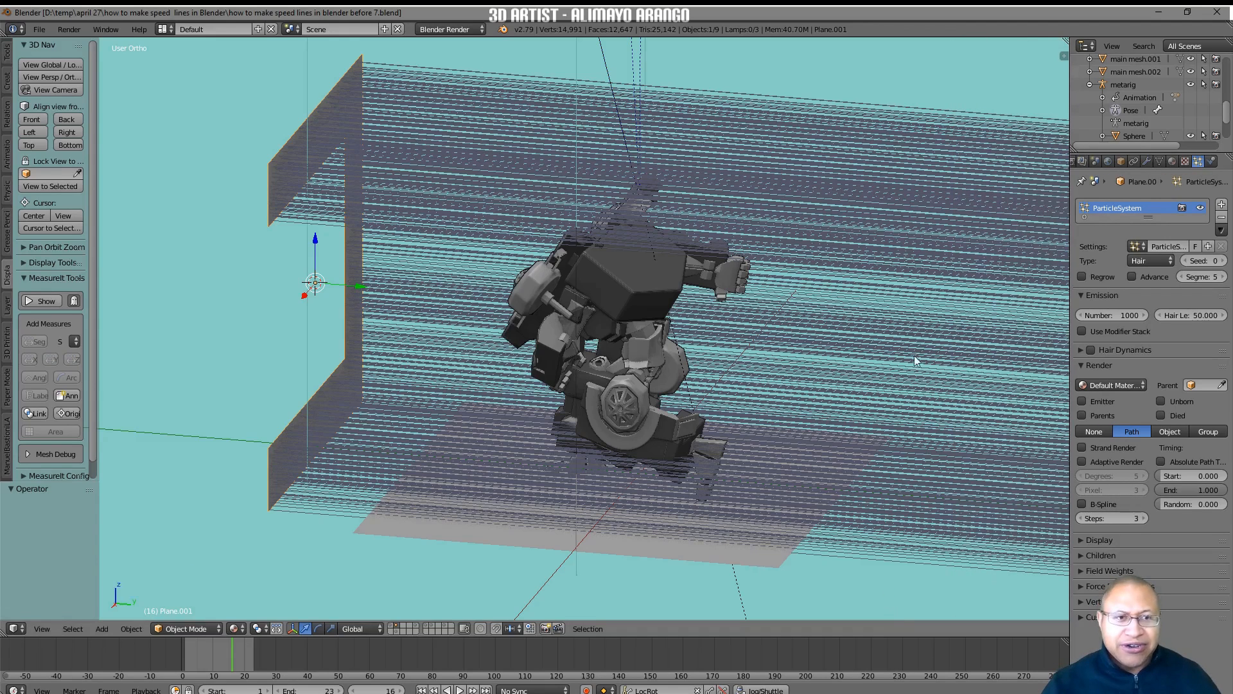
Add a new material to the C-shaped plane and darken its diffuse color to near black.
click(1172, 161)
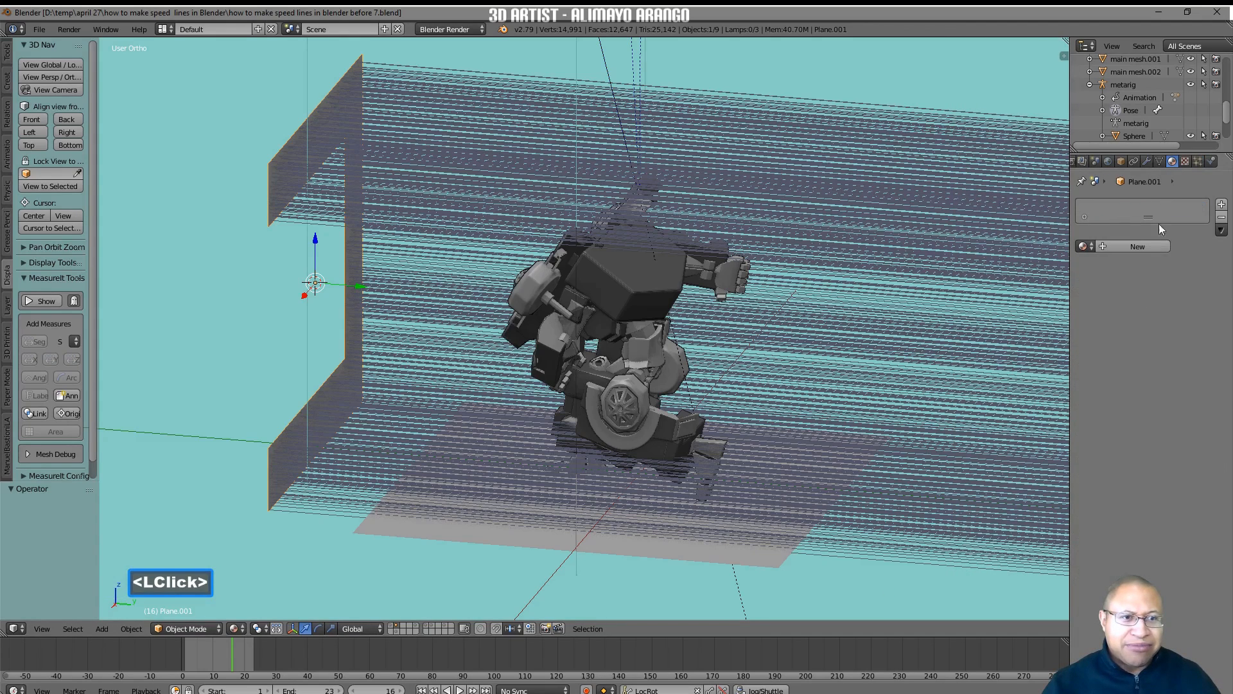
click(1151, 248)
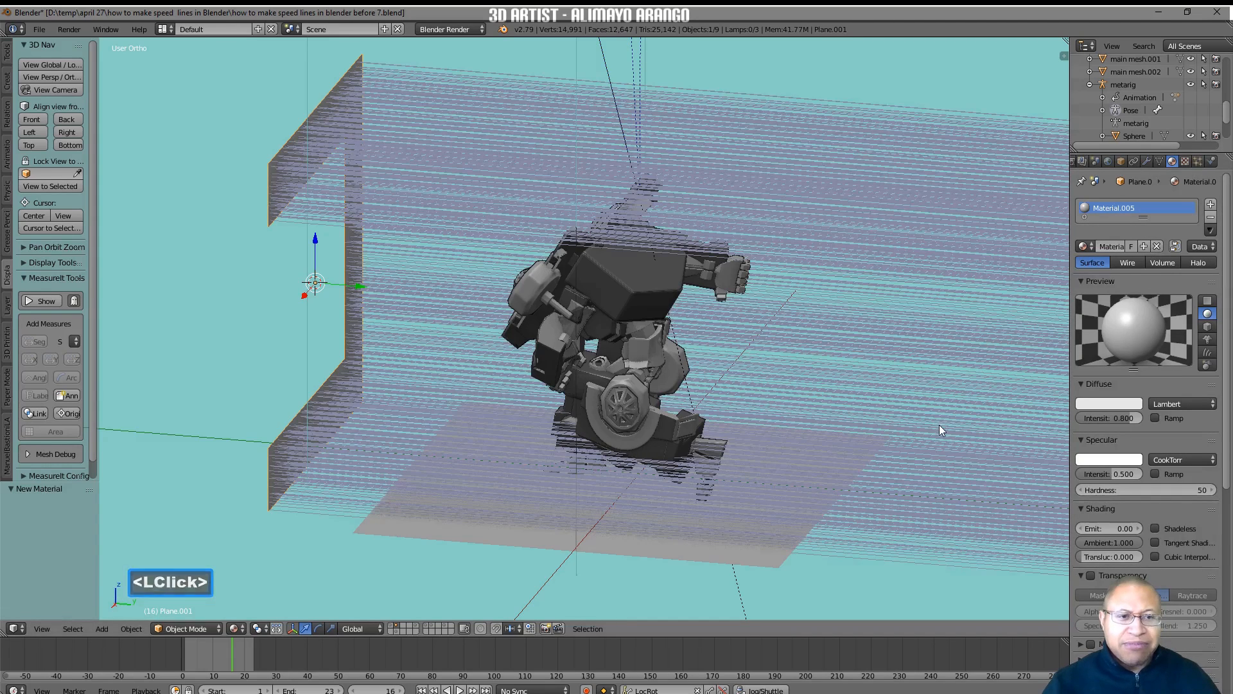
click(1112, 403)
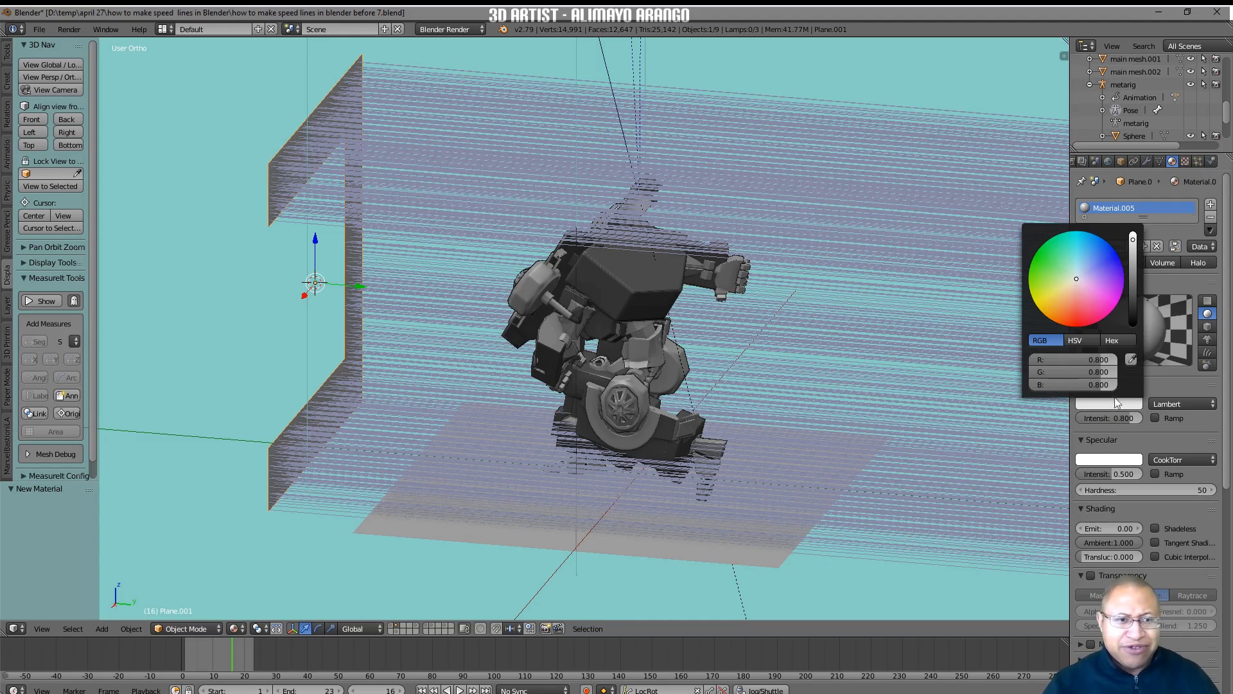
drag(1135, 244, 1134, 311)
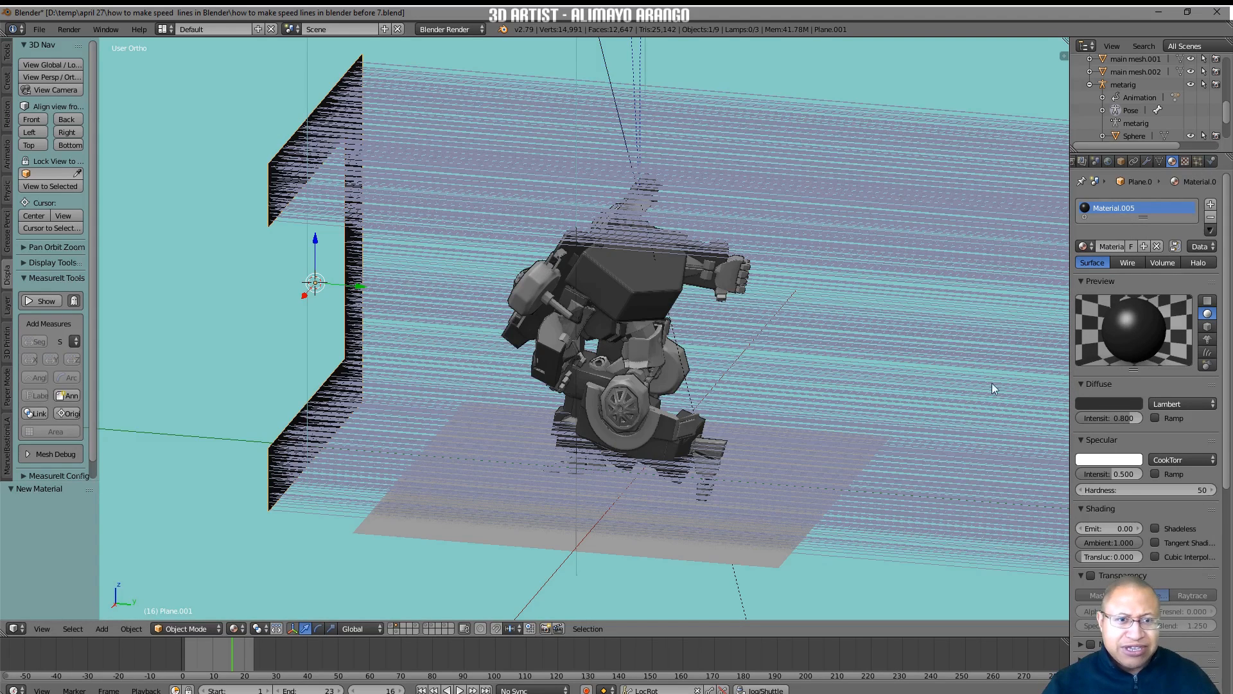
Add a second material slot with a new default material and save the file as "how to make speed lines in blender before 8.blend".
click(1212, 209)
click(1111, 275)
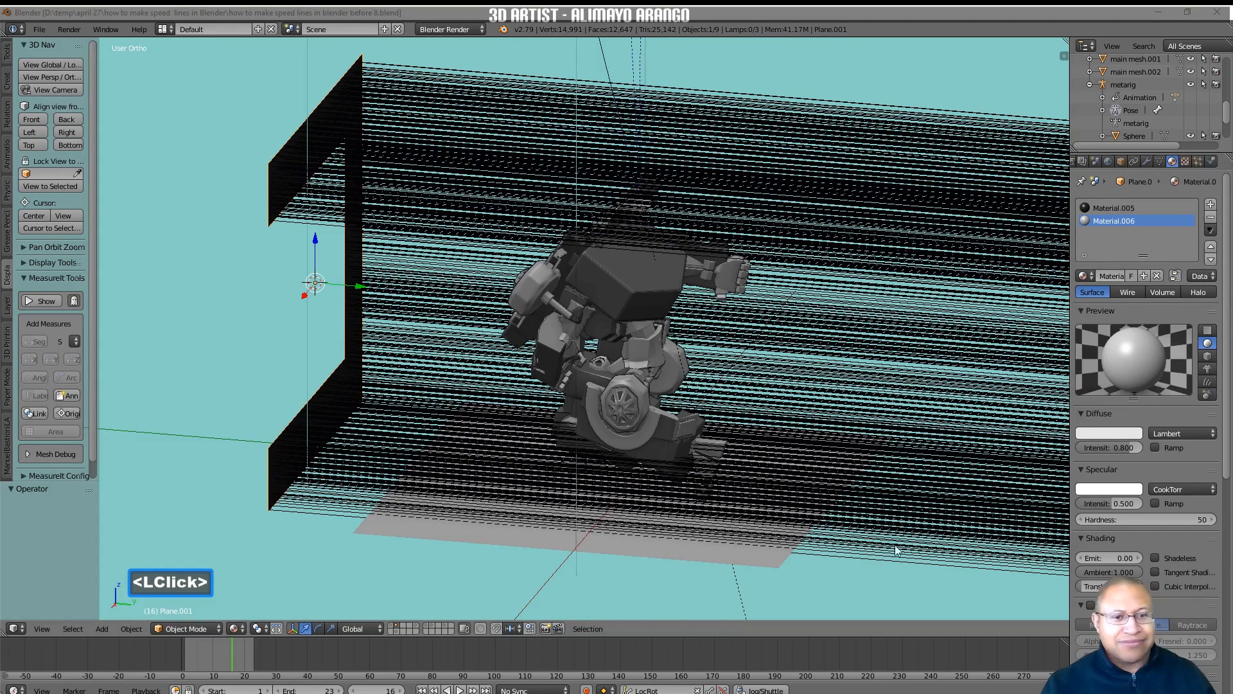
click(863, 581)
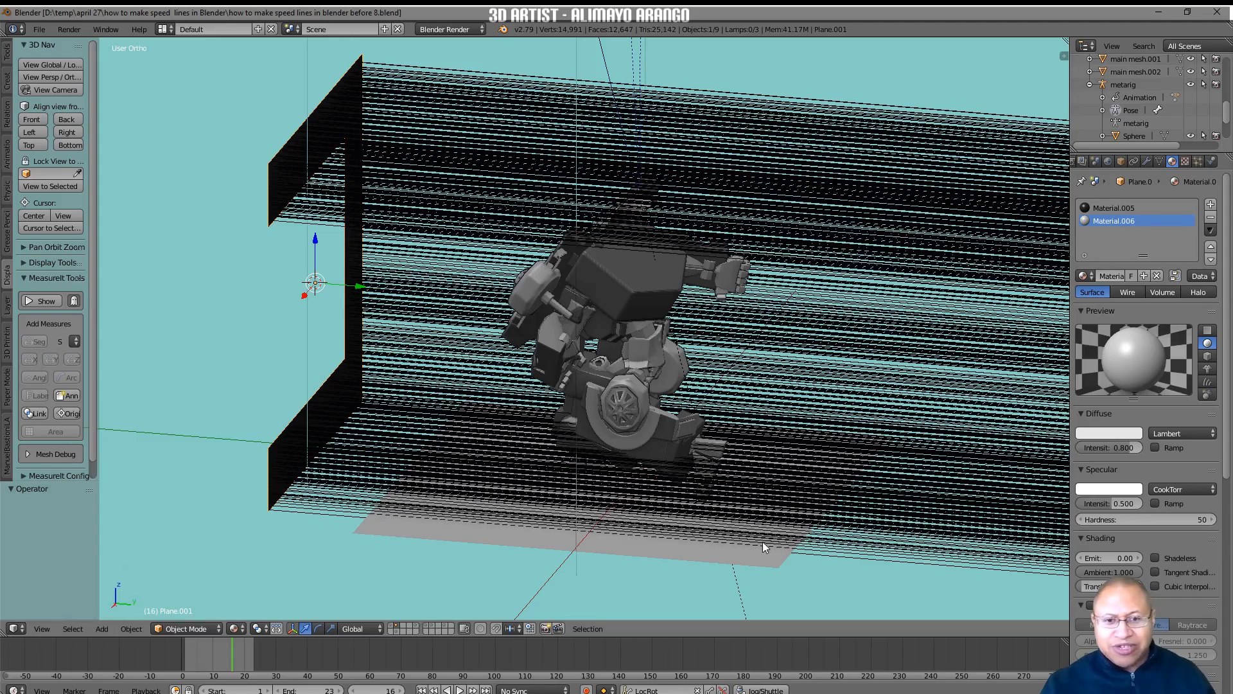
Align the active camera to a side view of the robot with the speed lines running horizontally behind it.
middle_drag(672, 569, 693, 555)
shift+middle_drag(837, 533, 792, 517)
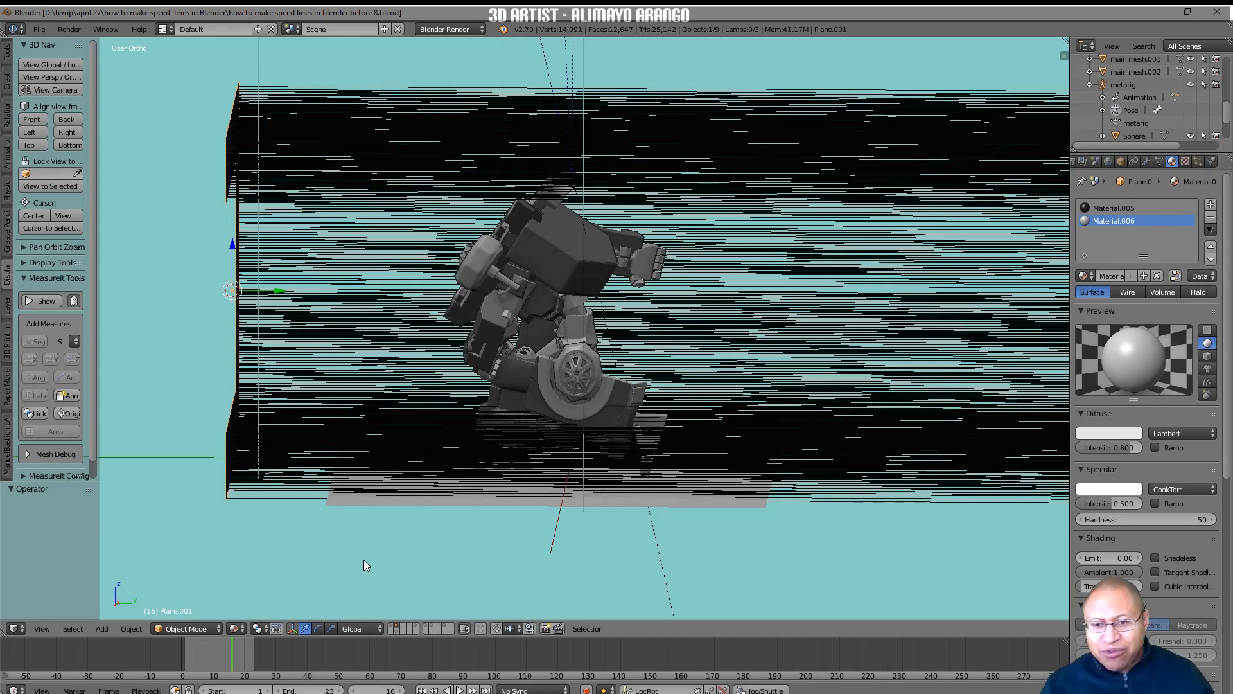
click(42, 629)
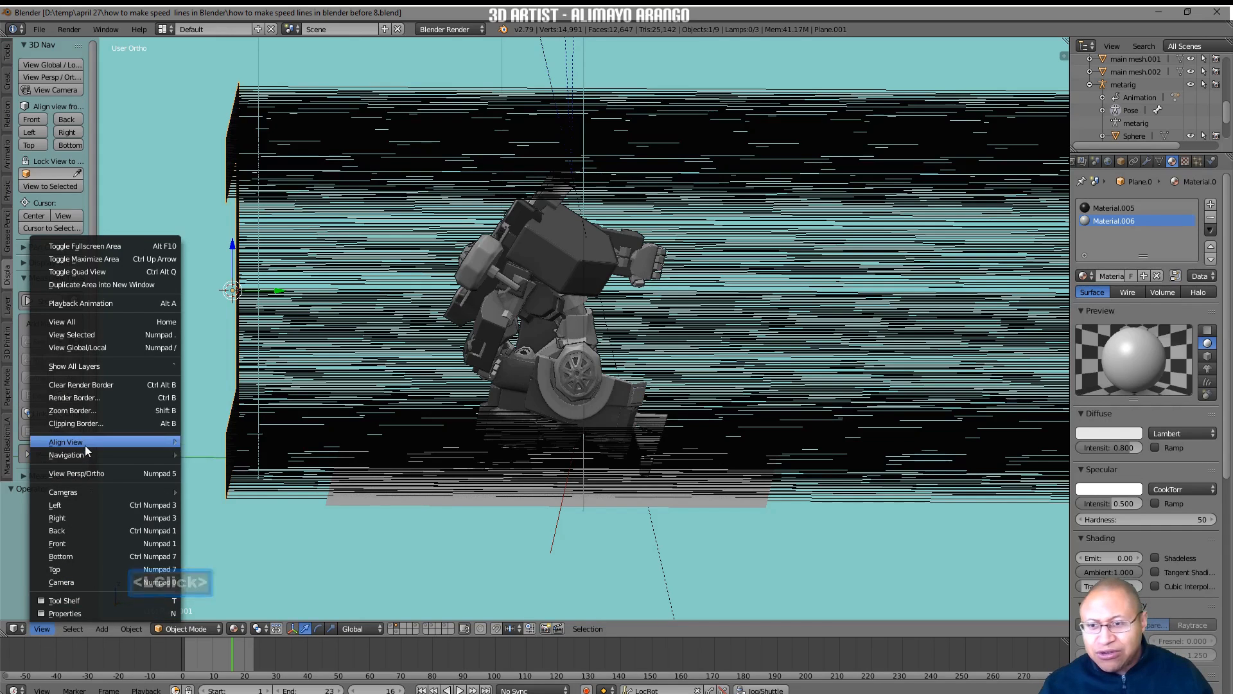
mouse_move(86, 446)
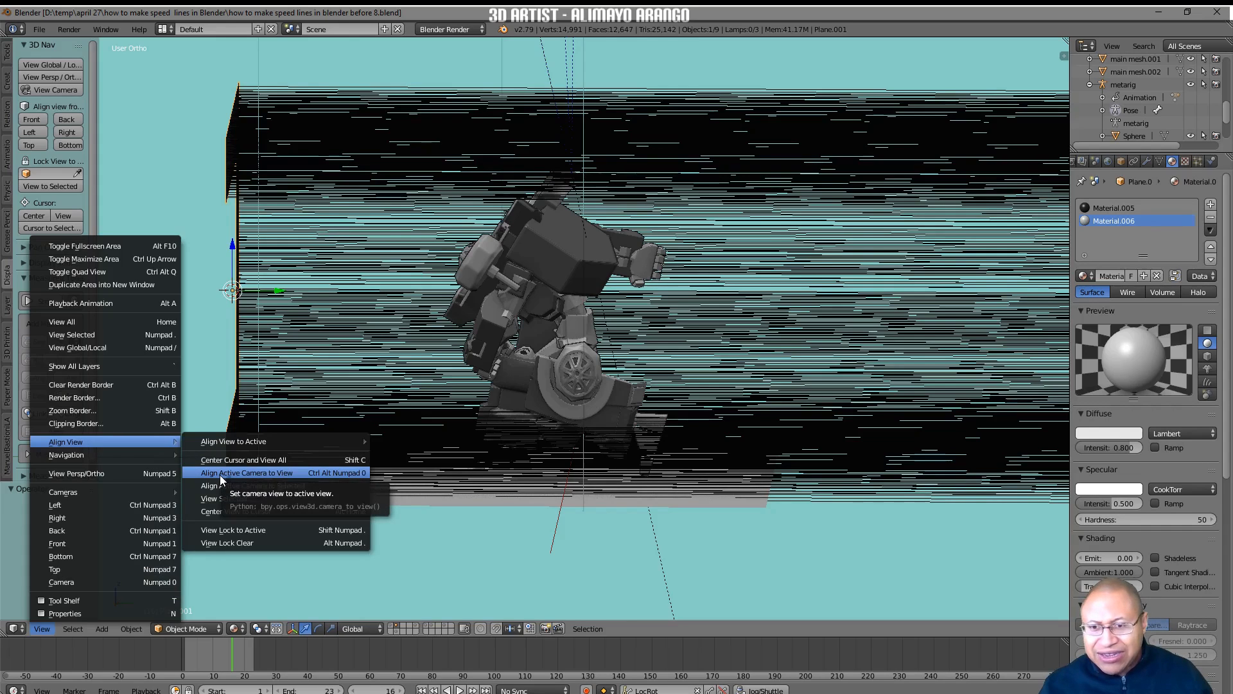
click(310, 473)
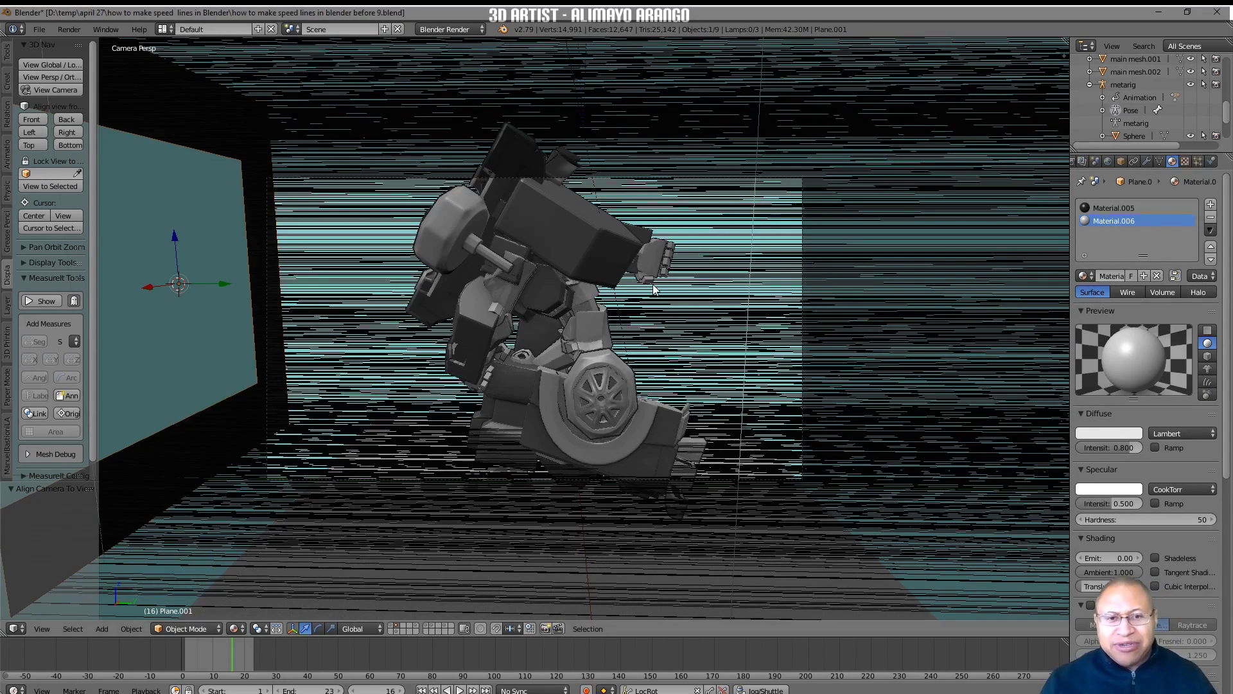
Use Lock Camera to View to pull the camera back until the whole robot fits in the frame, and turn the lock off.
key(n)
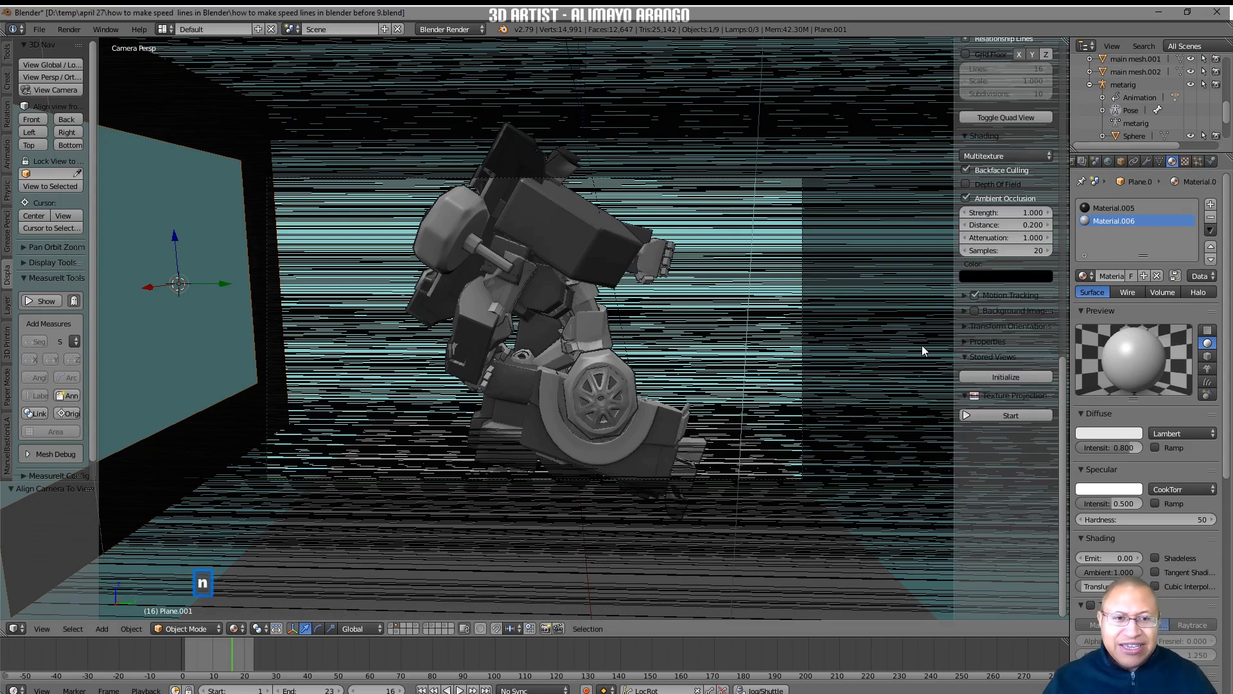
mouse_move(1063, 376)
mouse_down()
mouse_move(1065, 200)
mouse_move(1051, 155)
mouse_move(1044, 164)
mouse_up()
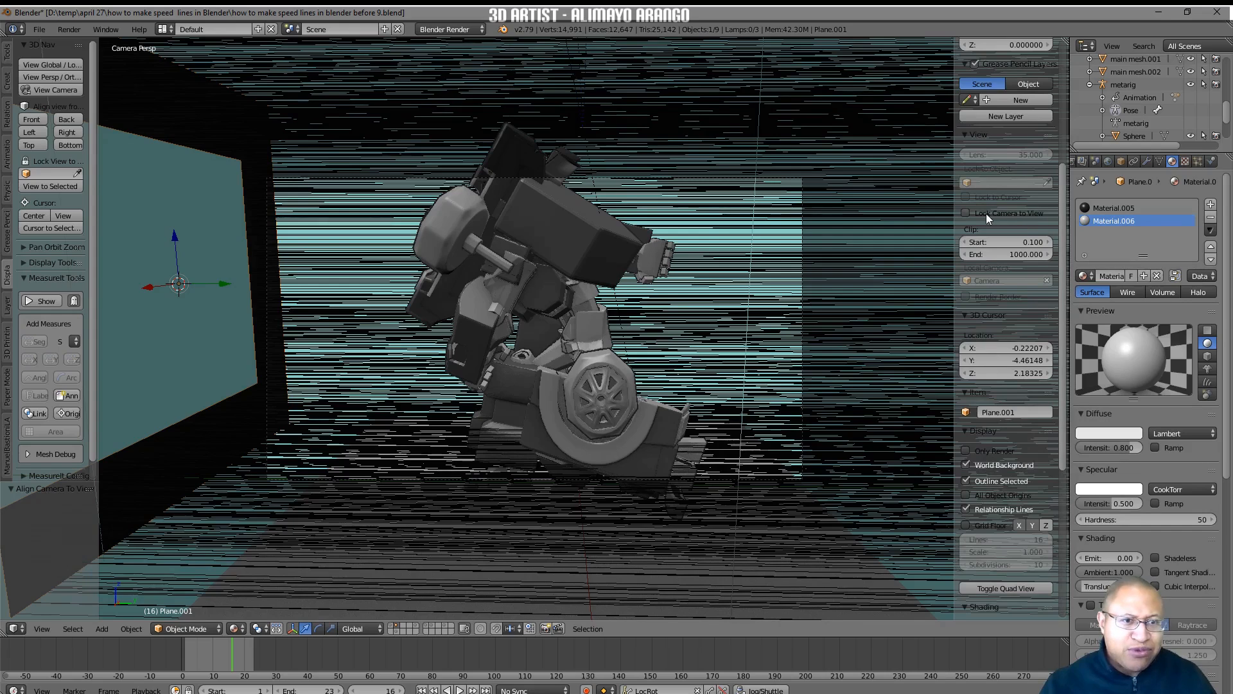
click(966, 214)
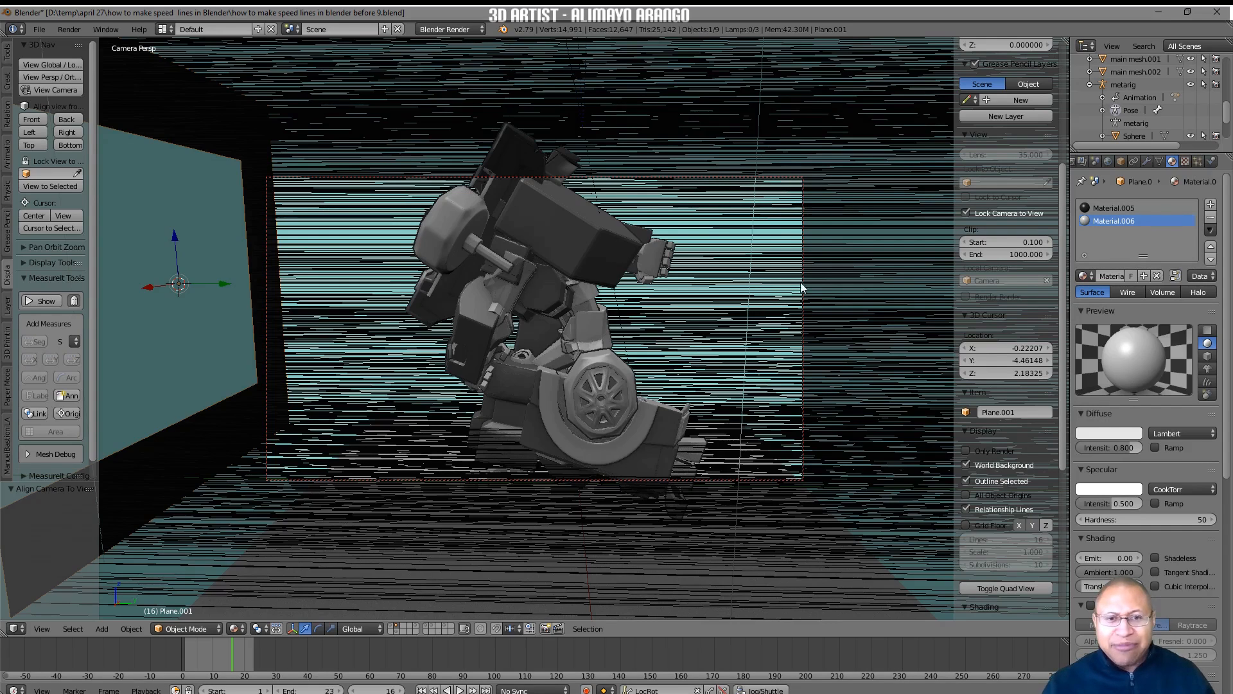
key(ctrl)
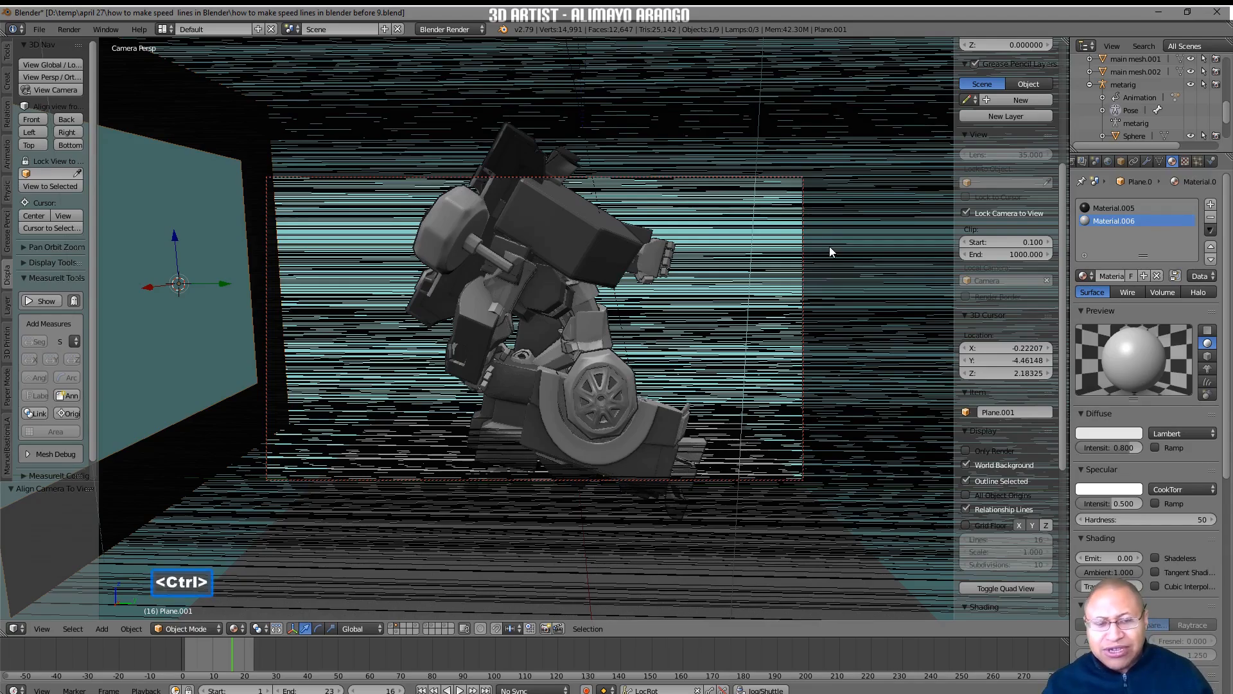
ctrl+middle_drag(830, 248, 839, 280)
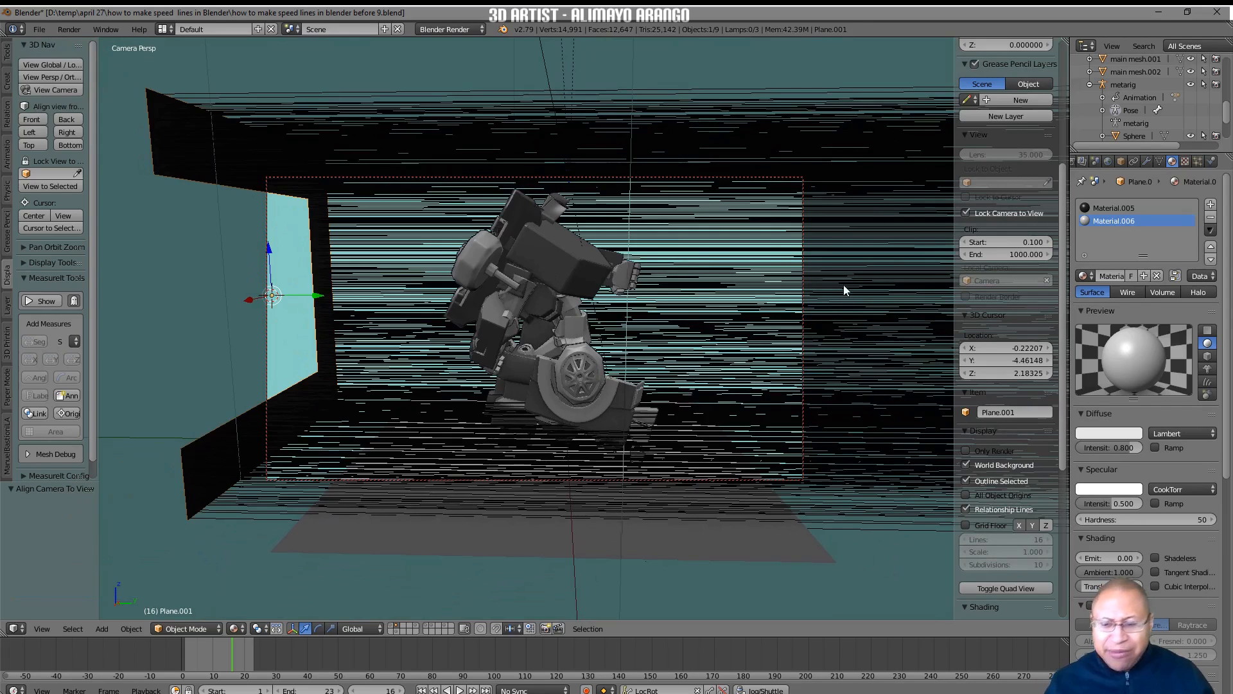
key(ctrl)
ctrl+middle_drag(849, 268, 851, 280)
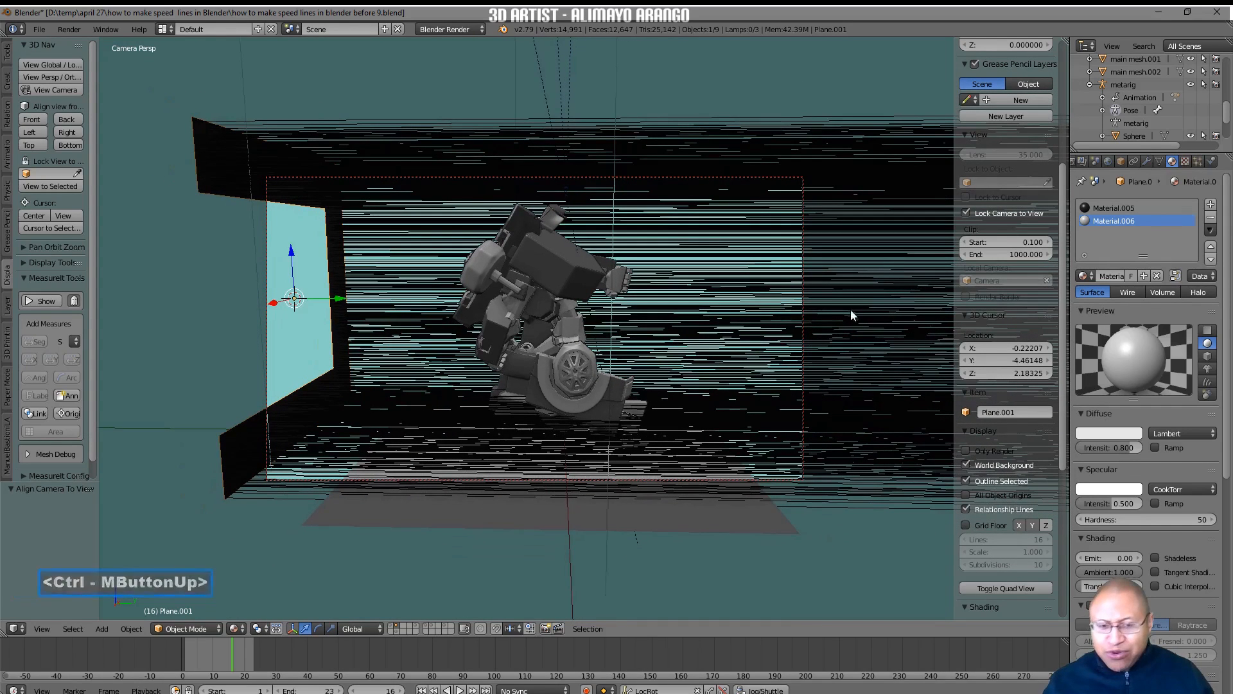
shift+middle_drag(861, 318, 859, 315)
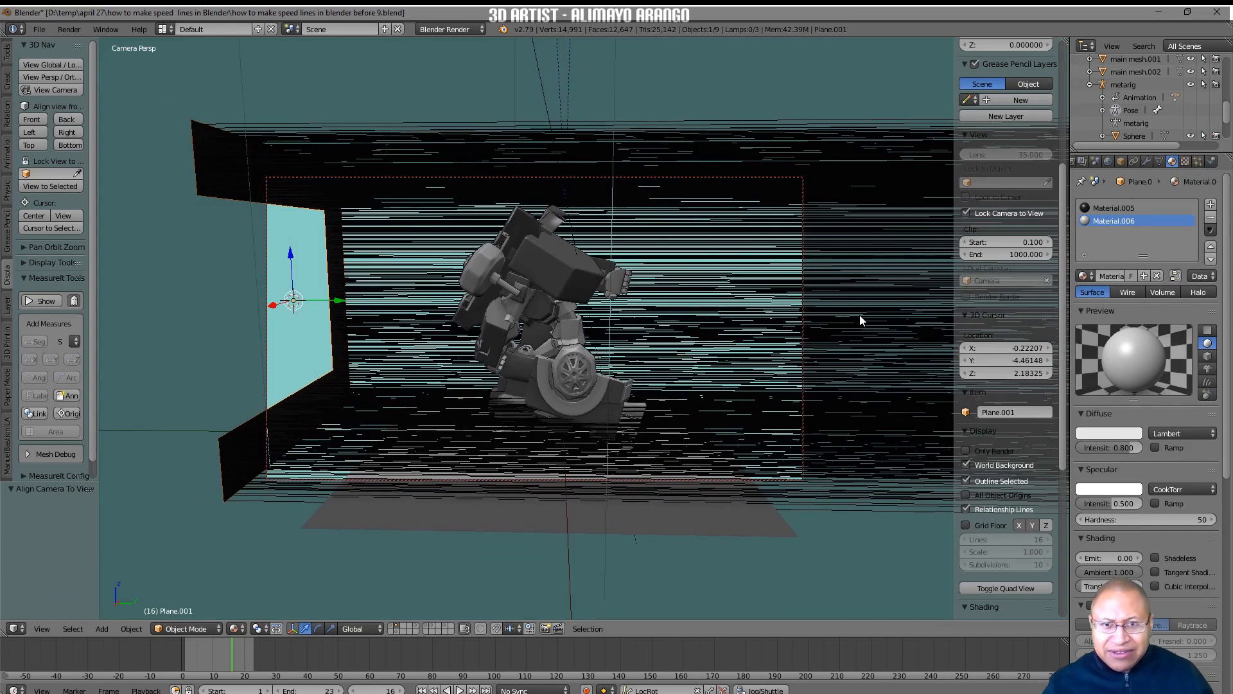
shift+middle_drag(859, 314, 860, 316)
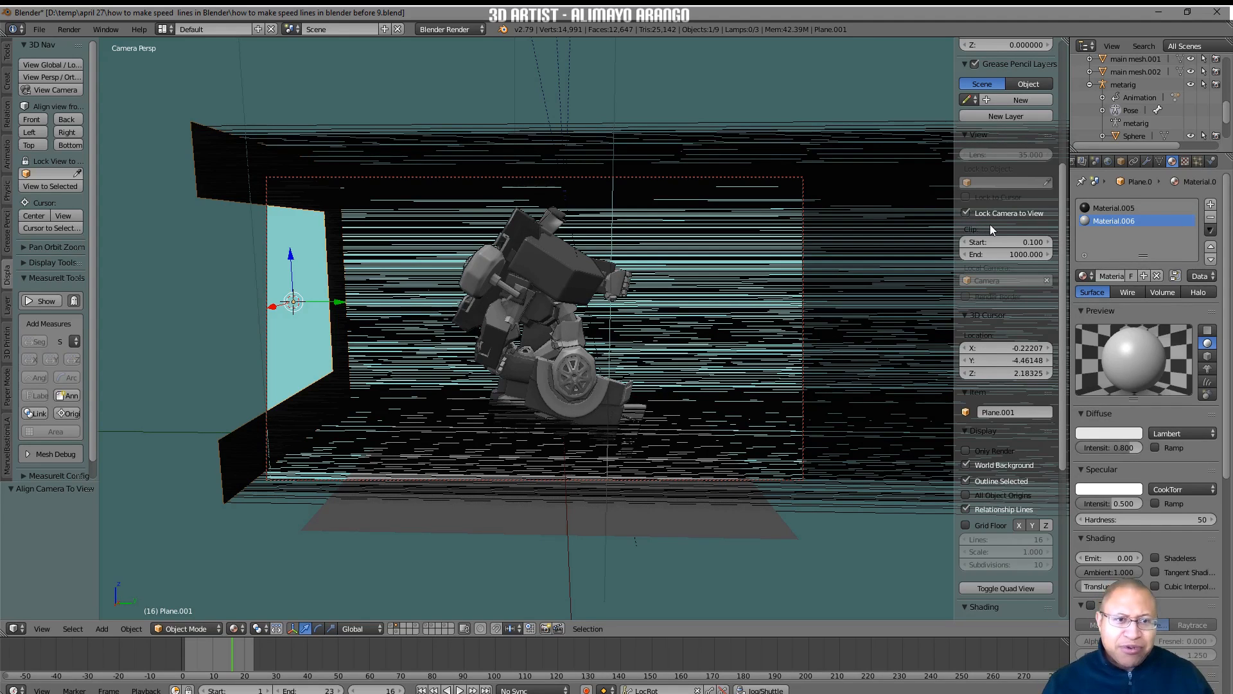
click(966, 213)
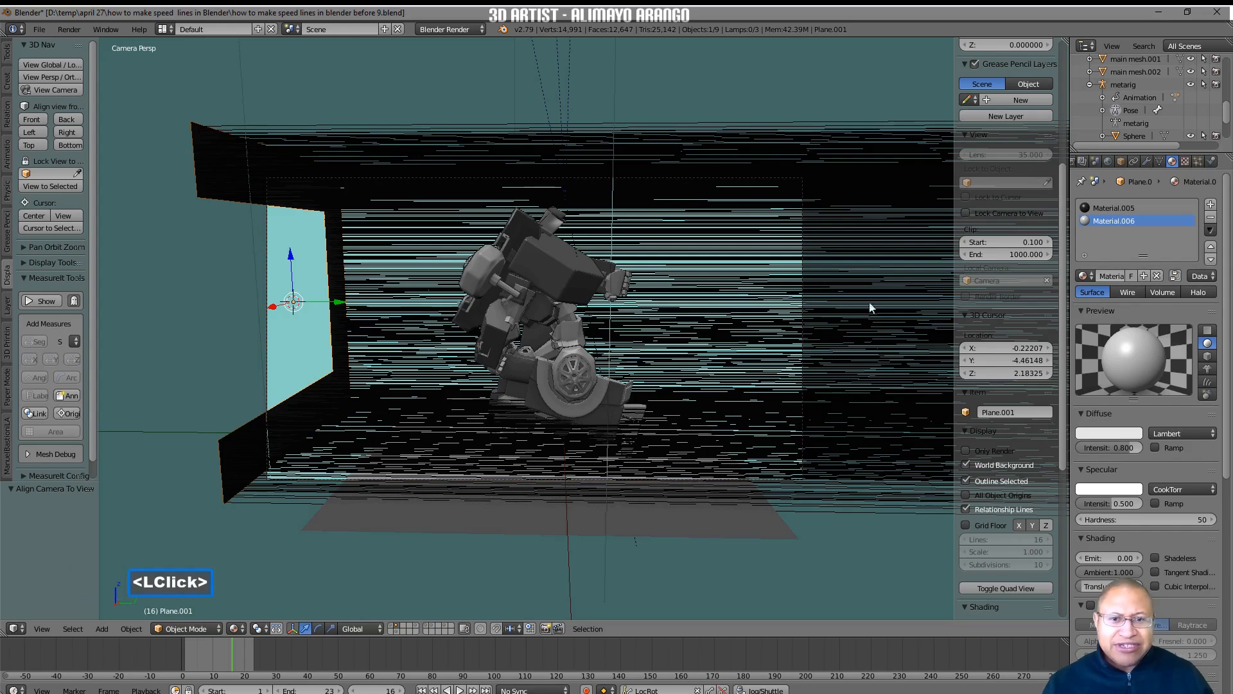
Move the C-shaped plane about -2.35 along Y, out of the camera frame, and save as "how to make speed lines in blender before 10.blend".
scroll(834, 387, down, 1)
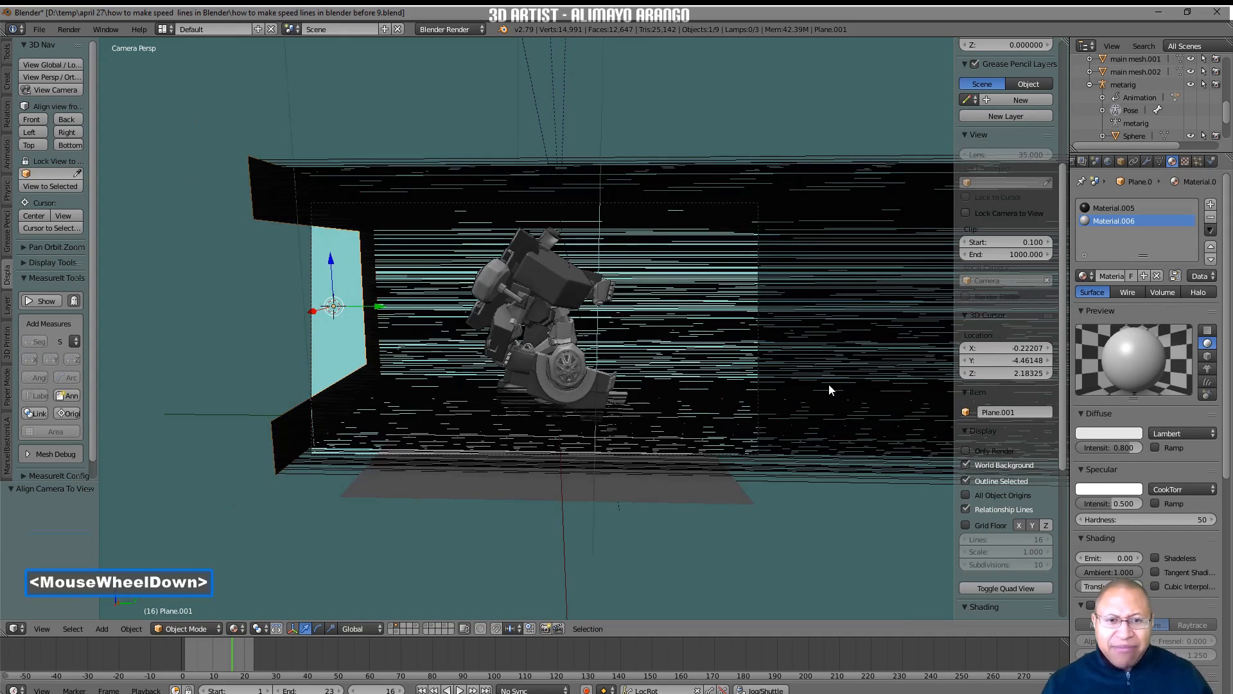
scroll(829, 384, down, 1)
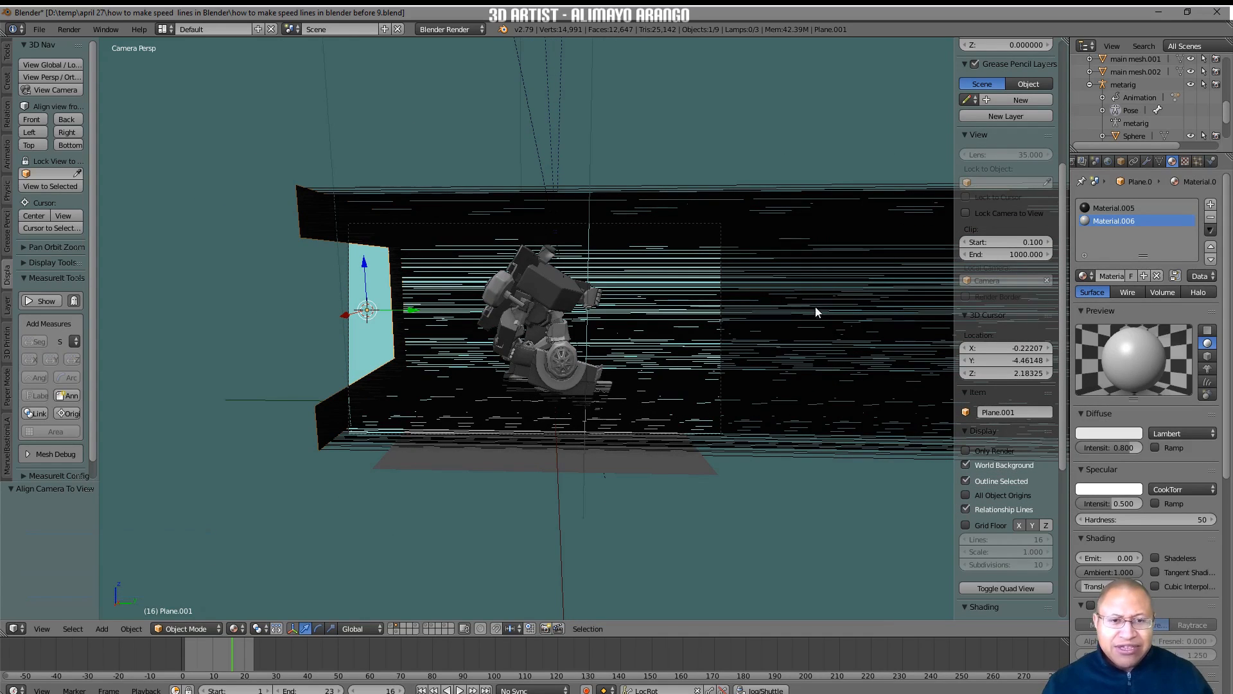
click(334, 423)
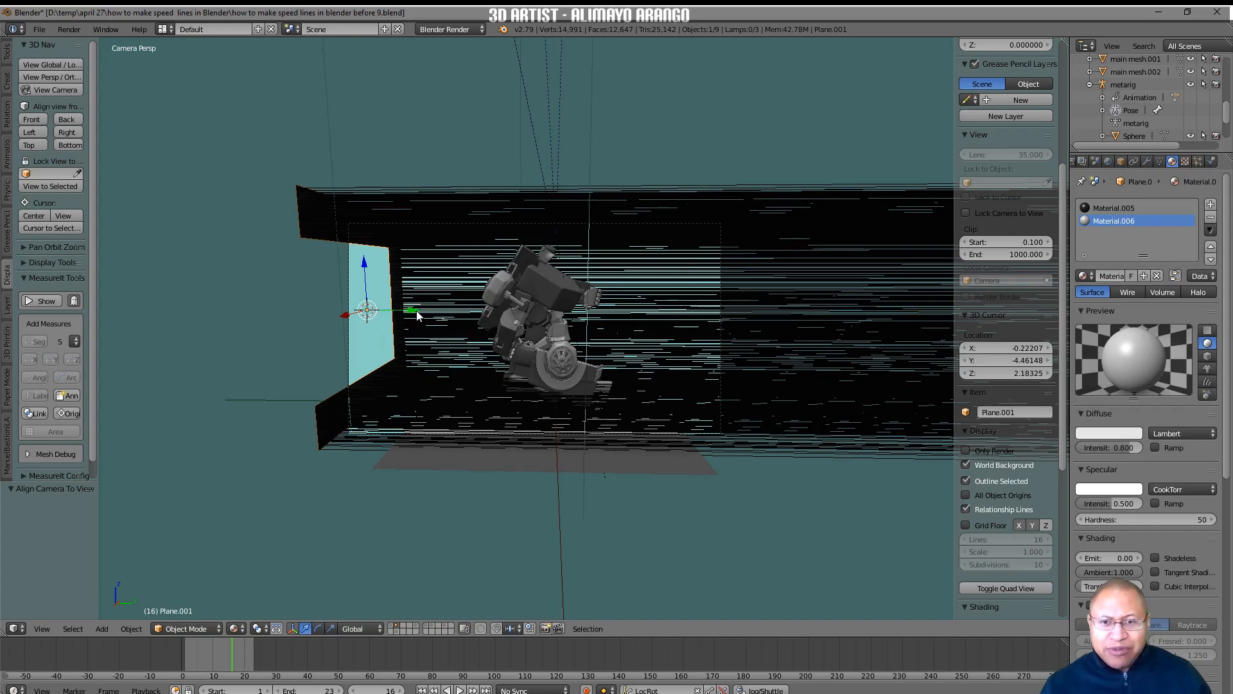
drag(414, 311, 316, 327)
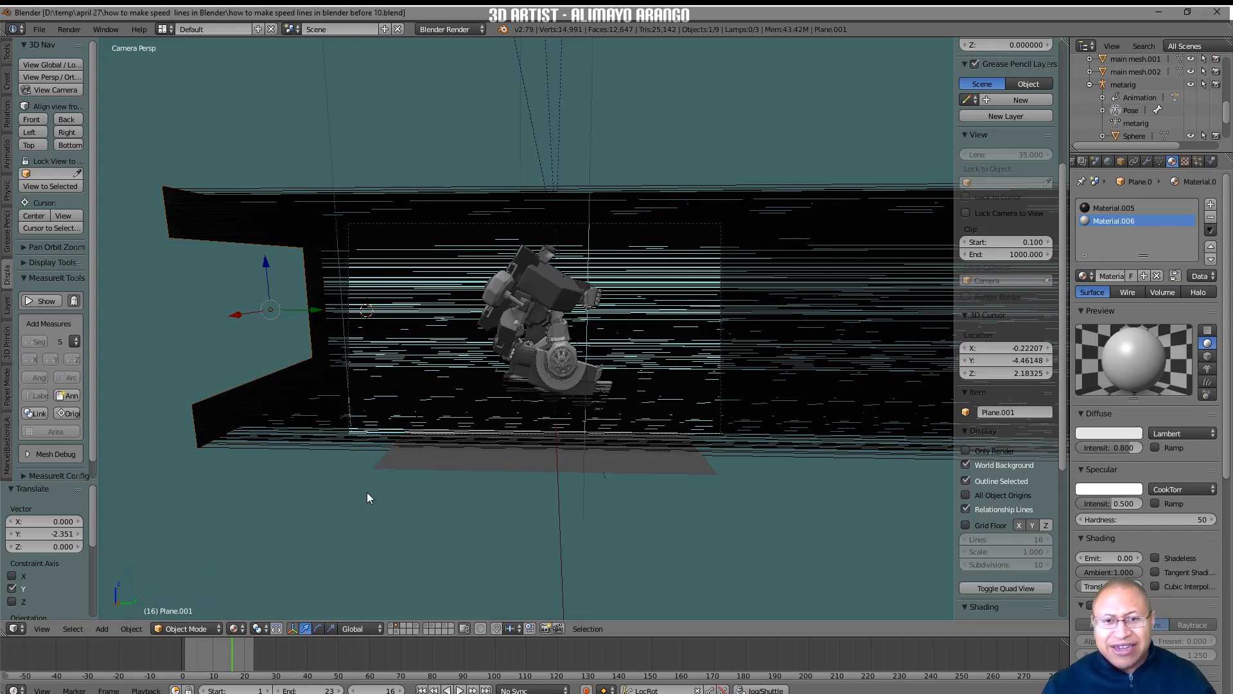
click(207, 420)
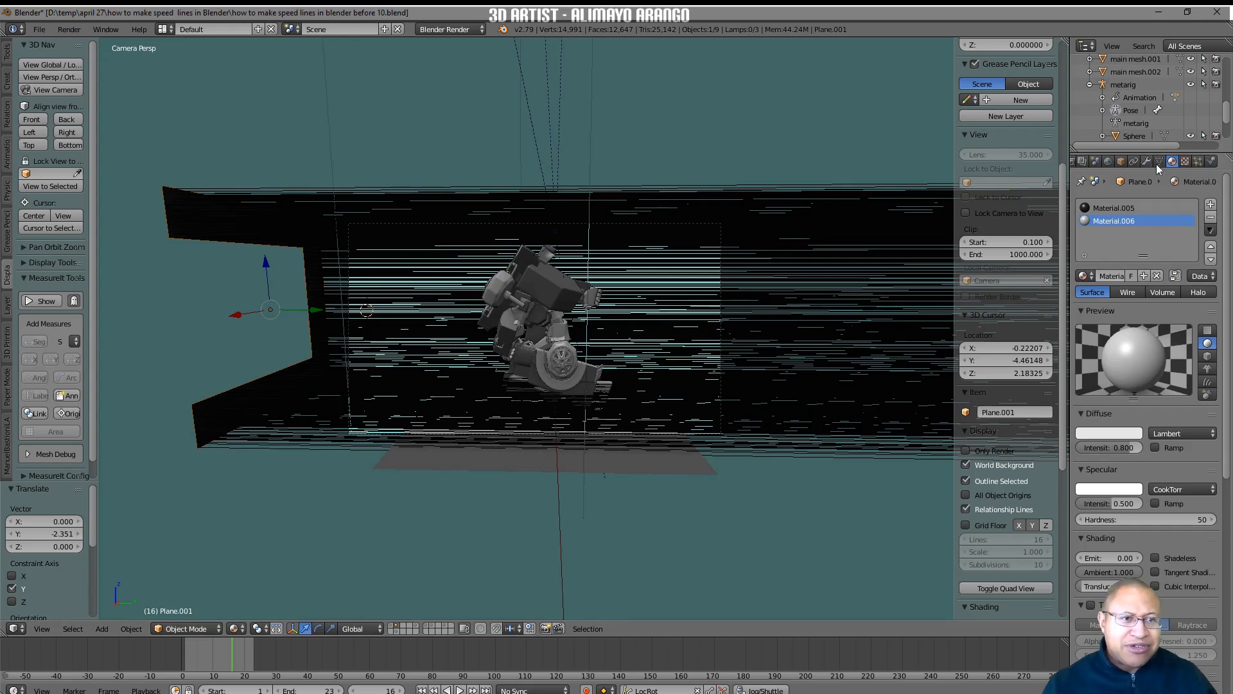
Set the number of particles in the plane's hair particle system to 250.
click(1197, 162)
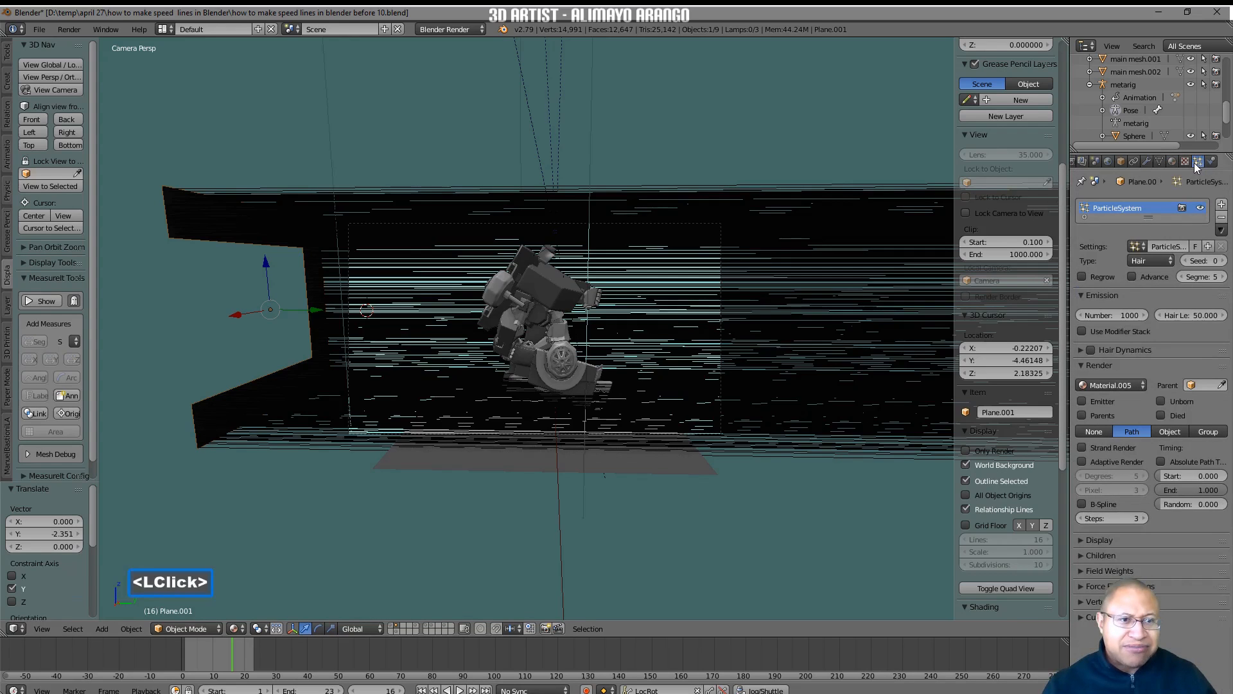
click(1115, 315)
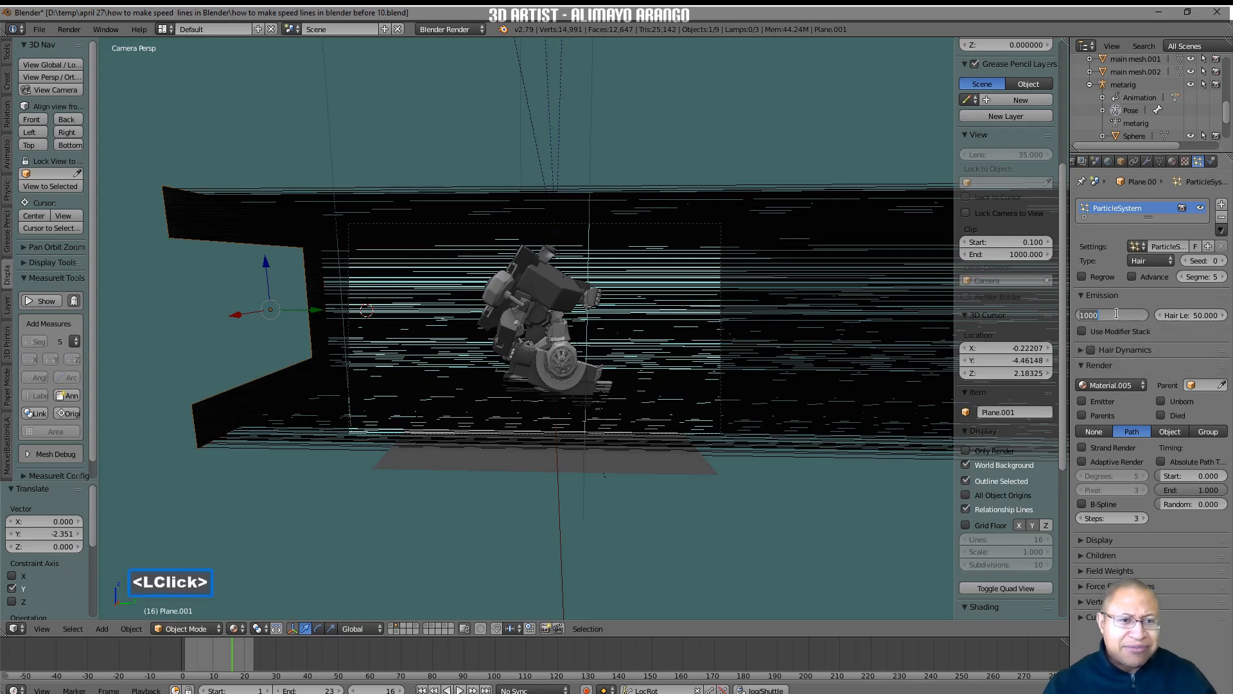
text(2)
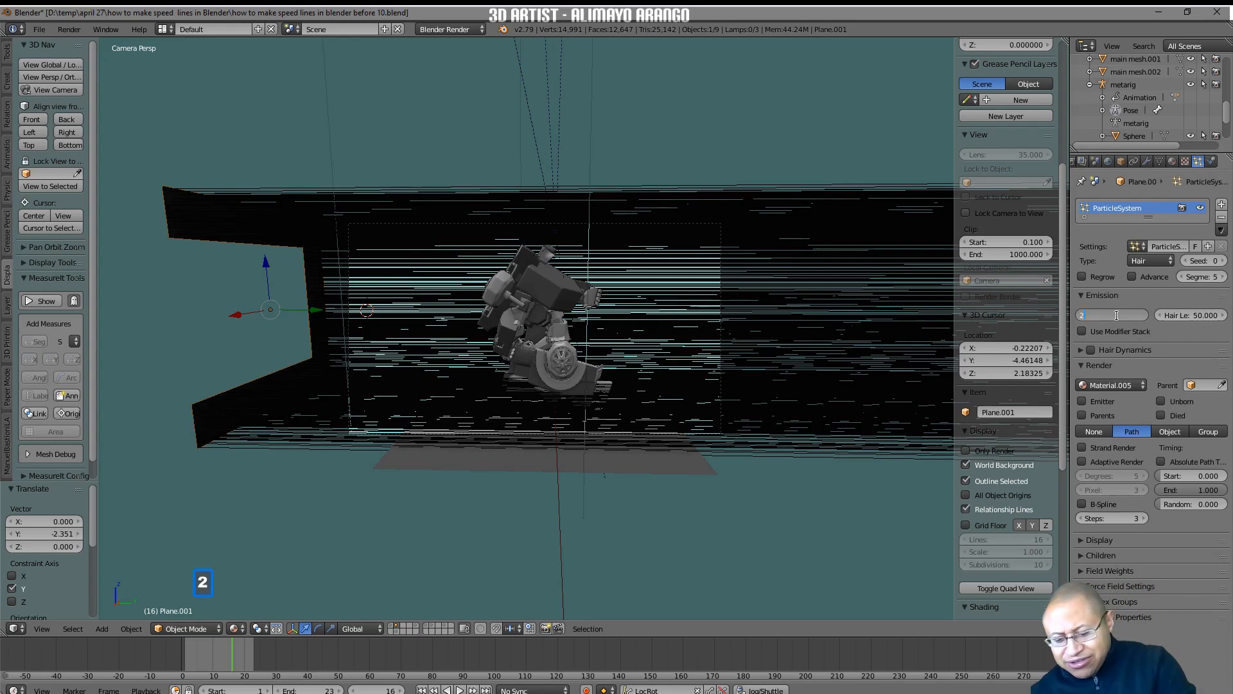
text(50)
key(Return)
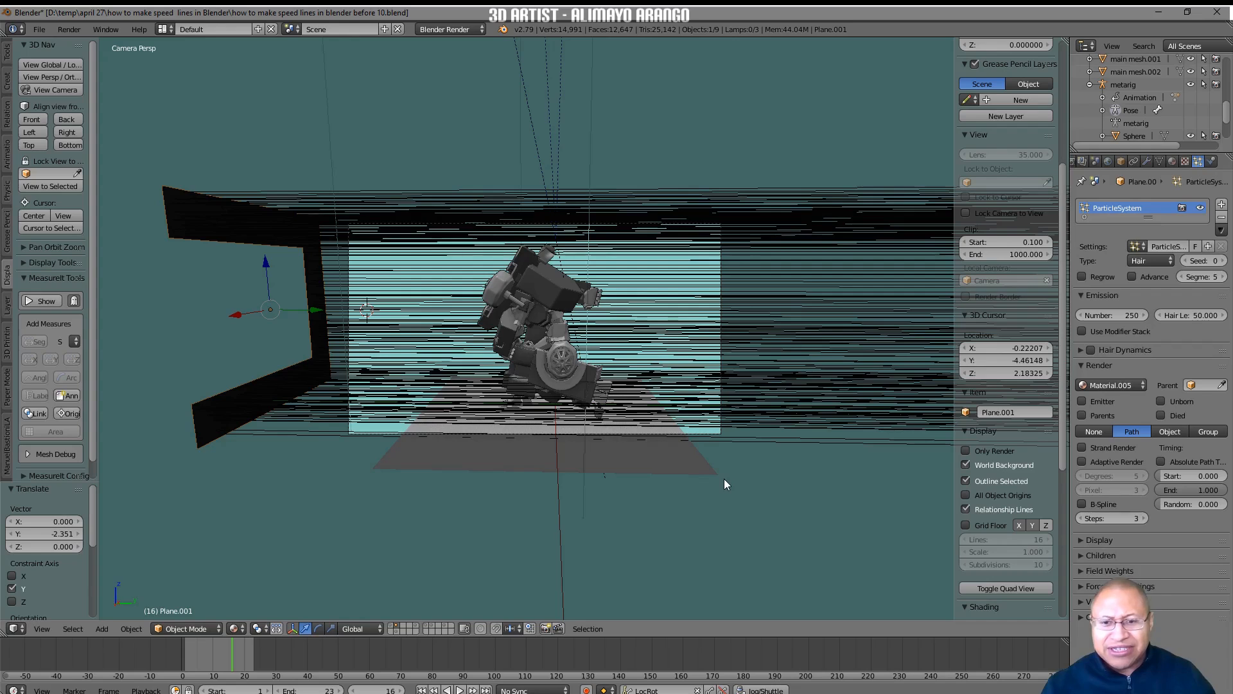
Move the floor plane under the robot to the third layer and save as "how to make speed lines in blender before 11.blend".
click(645, 458)
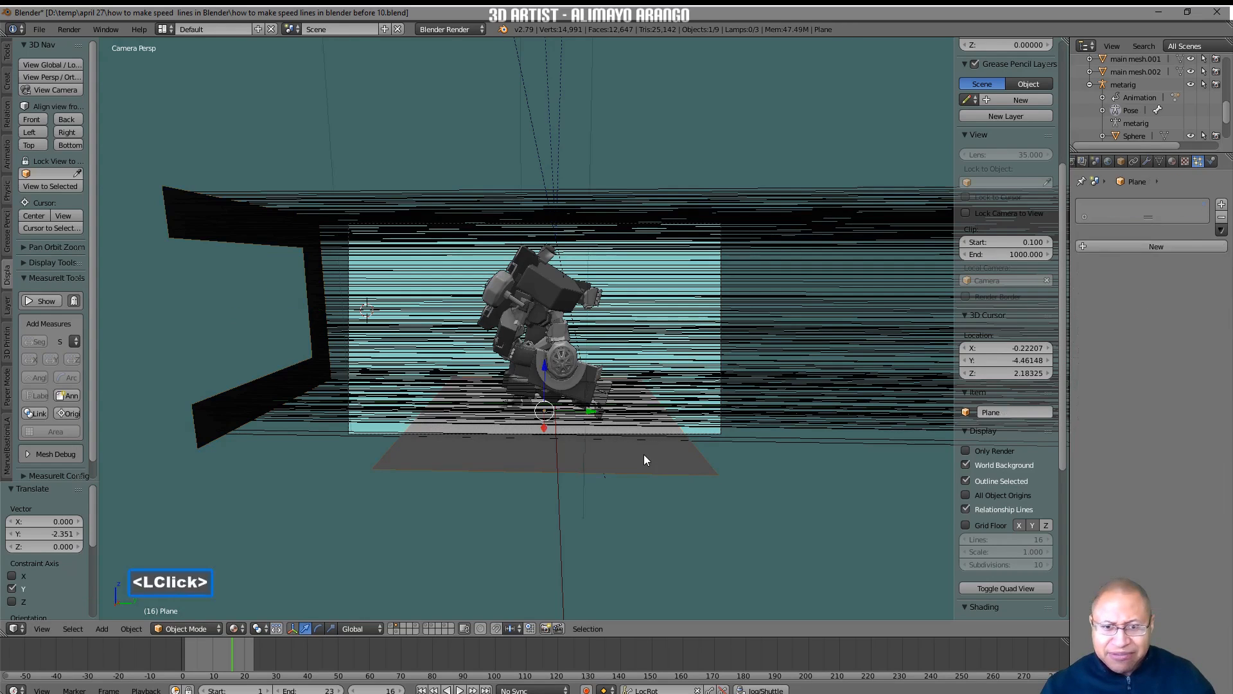
key(m)
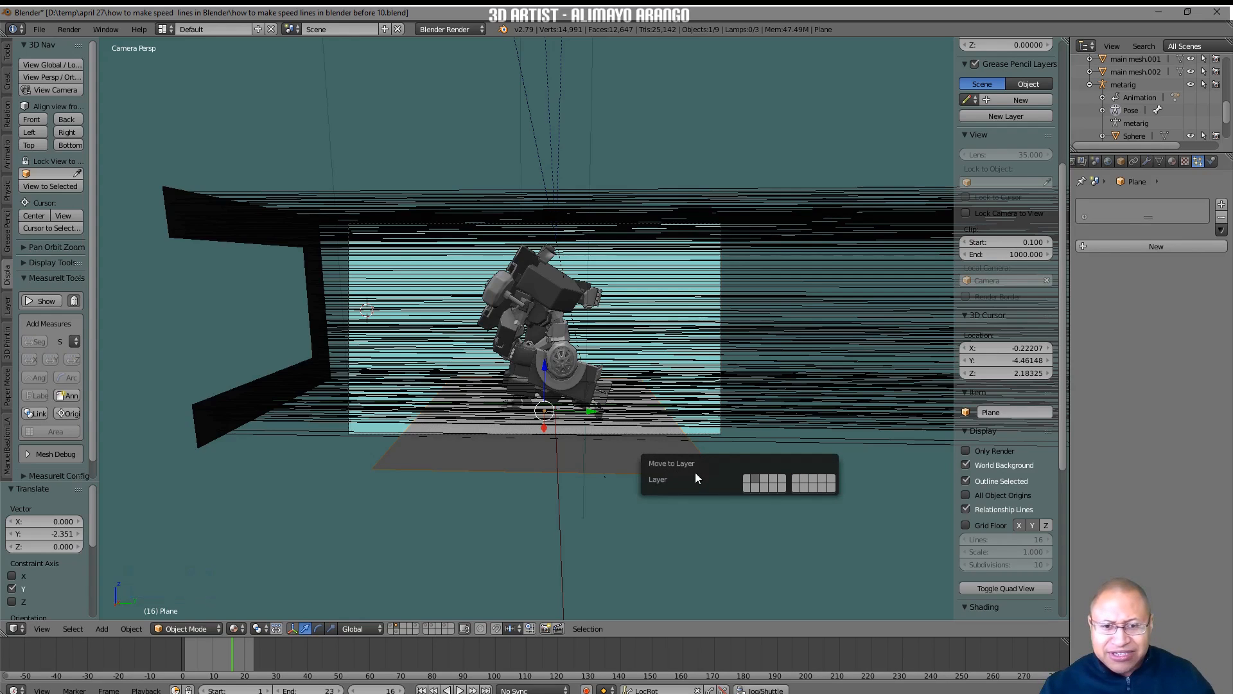
click(763, 477)
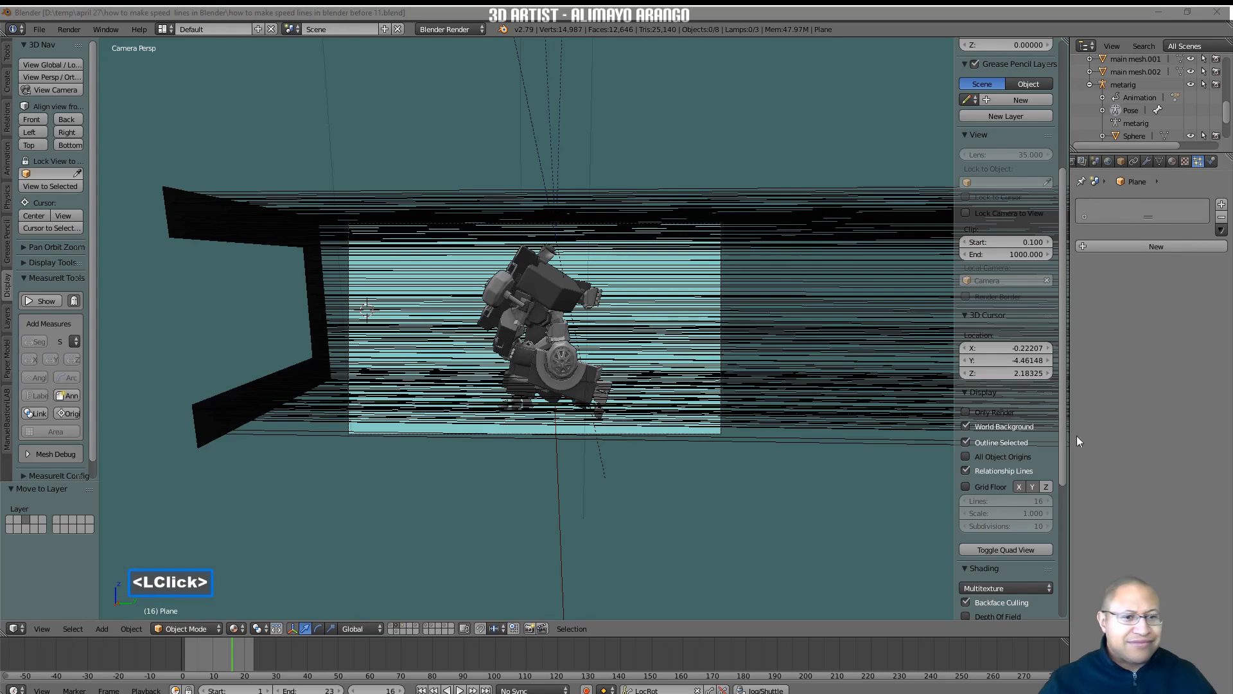
click(892, 502)
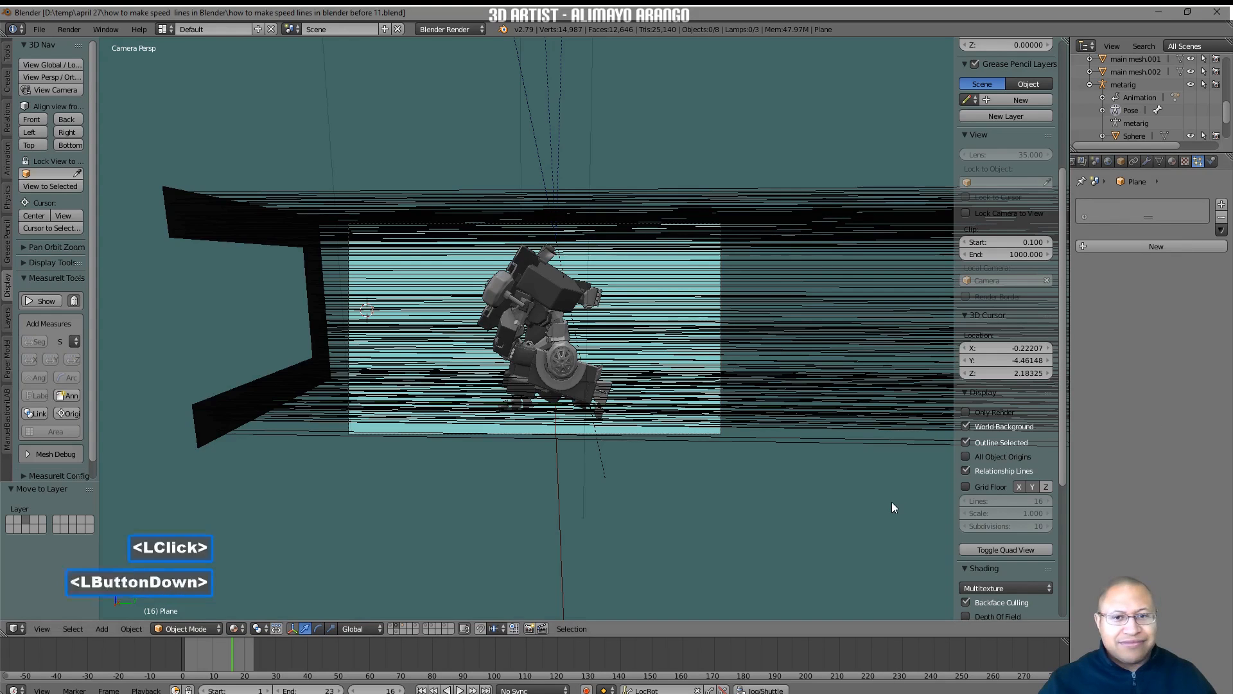
Show only renderable objects in the camera view, preview the robot animation with the speed lines, and return to frame 1.
scroll(770, 523, up, 1)
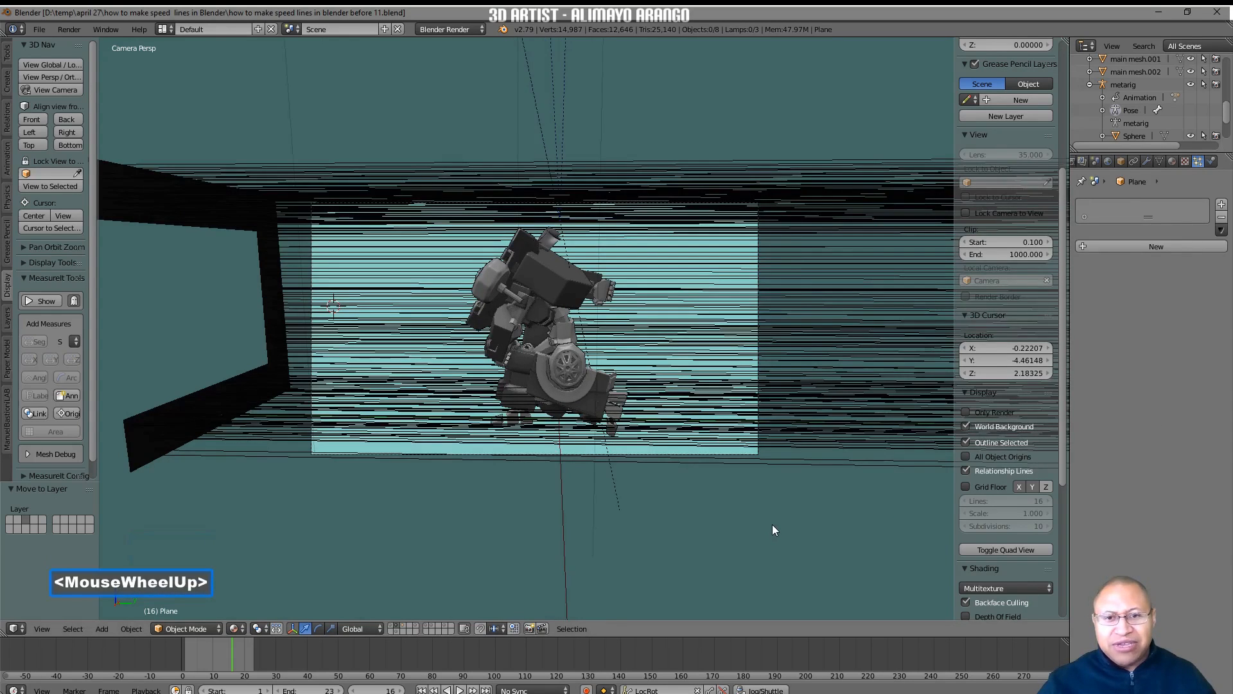
scroll(772, 525, up, 1)
scroll(806, 553, up, 1)
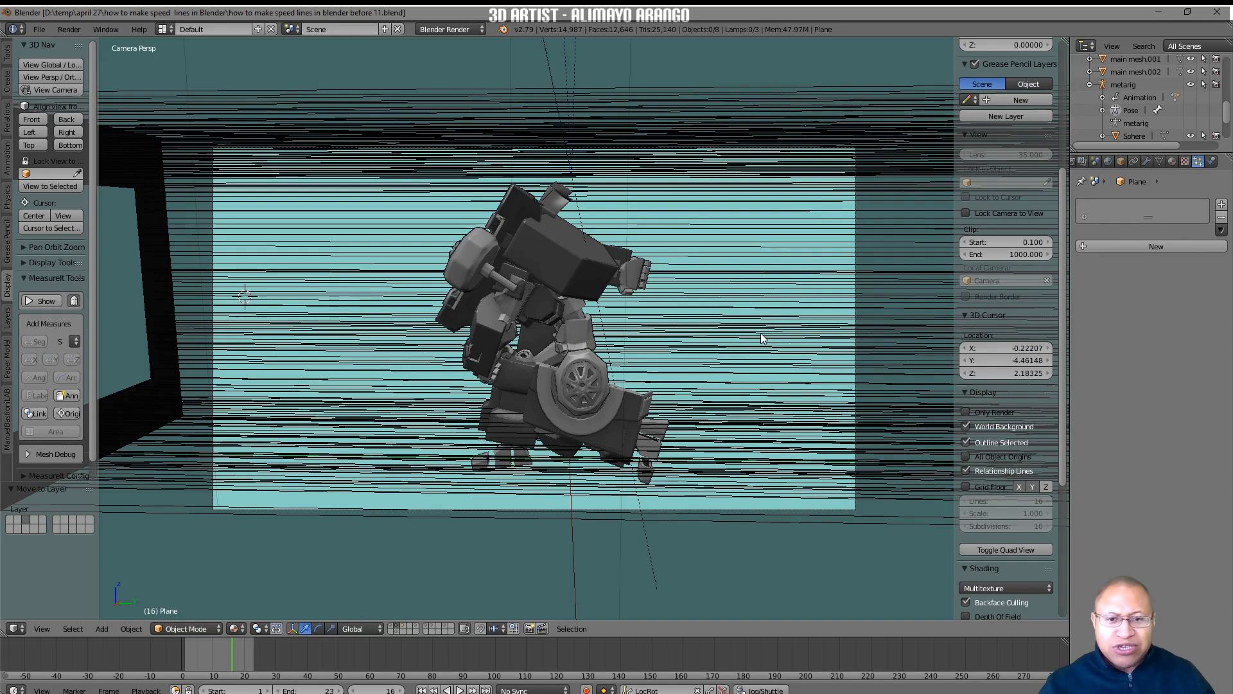
click(965, 412)
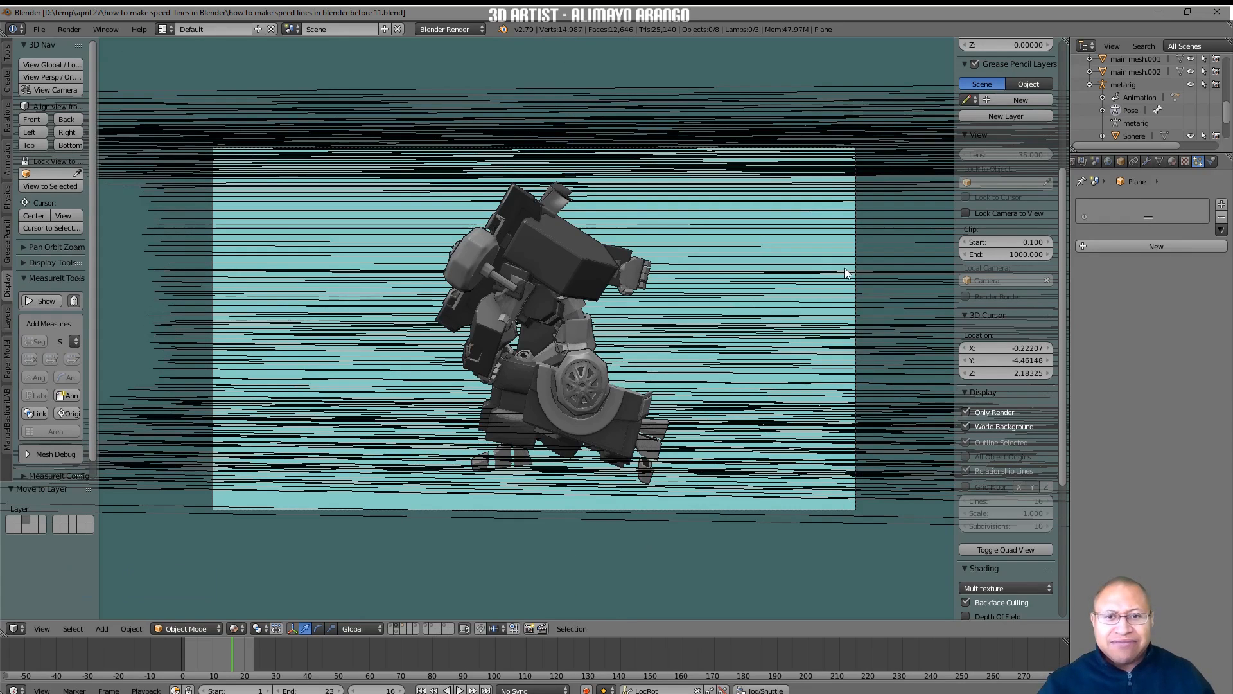
click(424, 689)
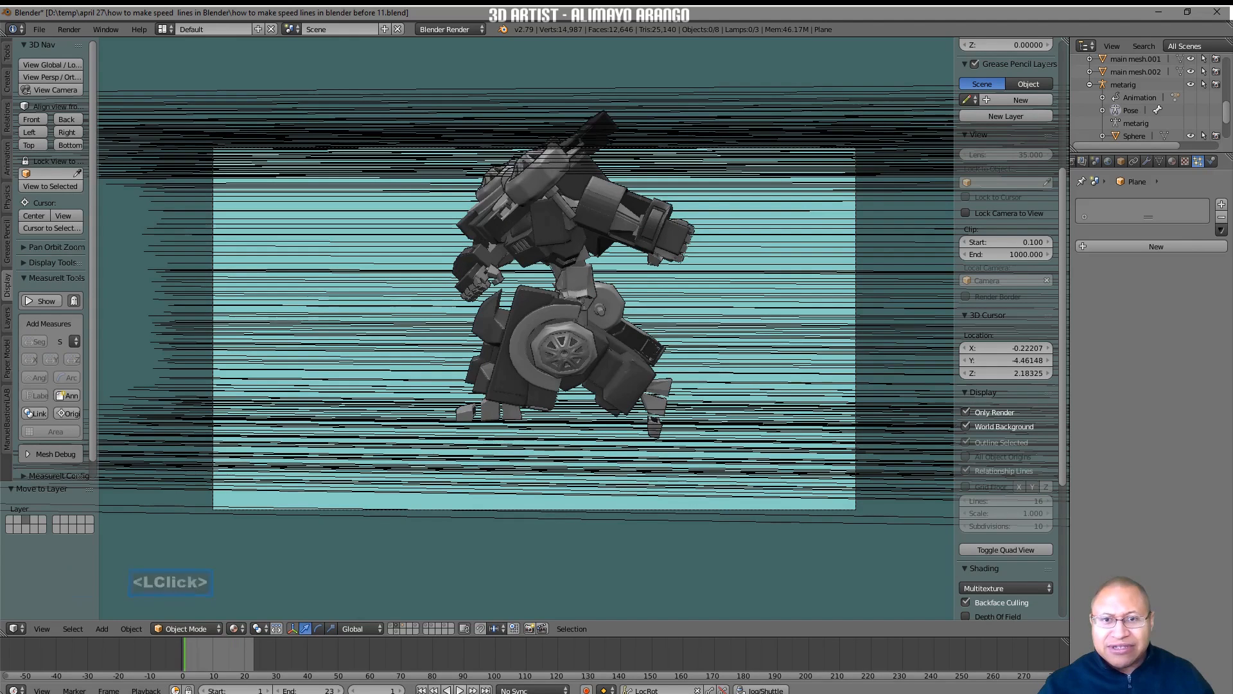
click(460, 689)
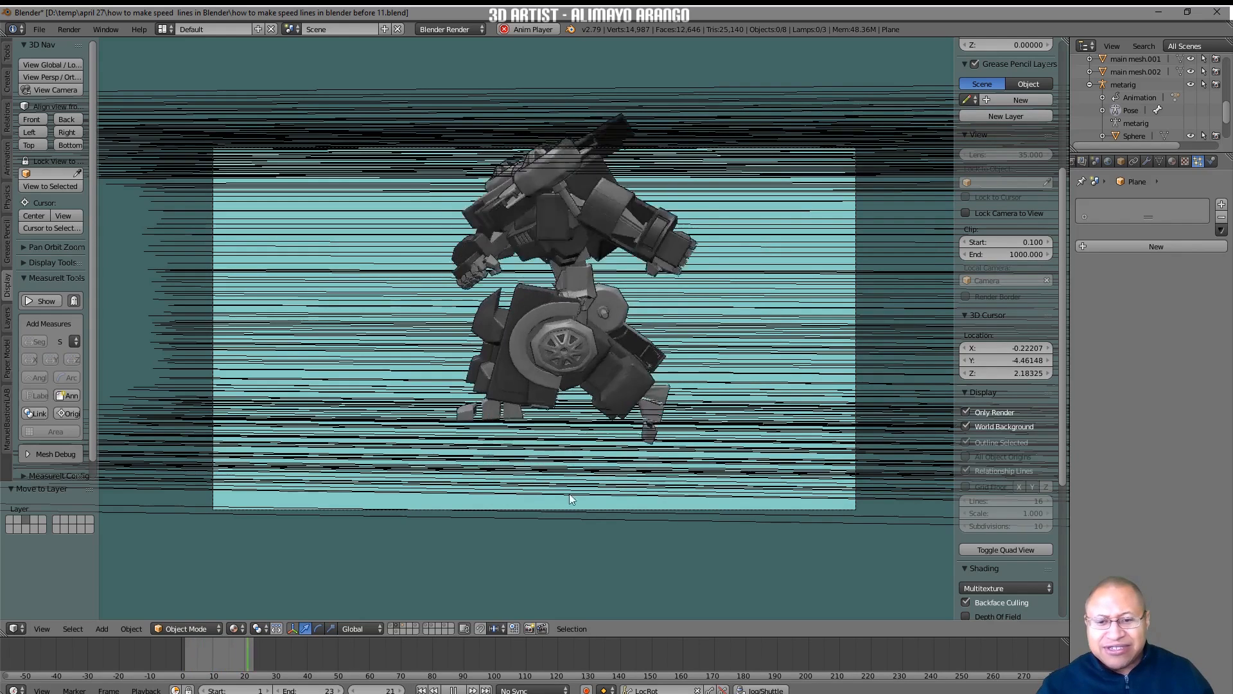
click(457, 690)
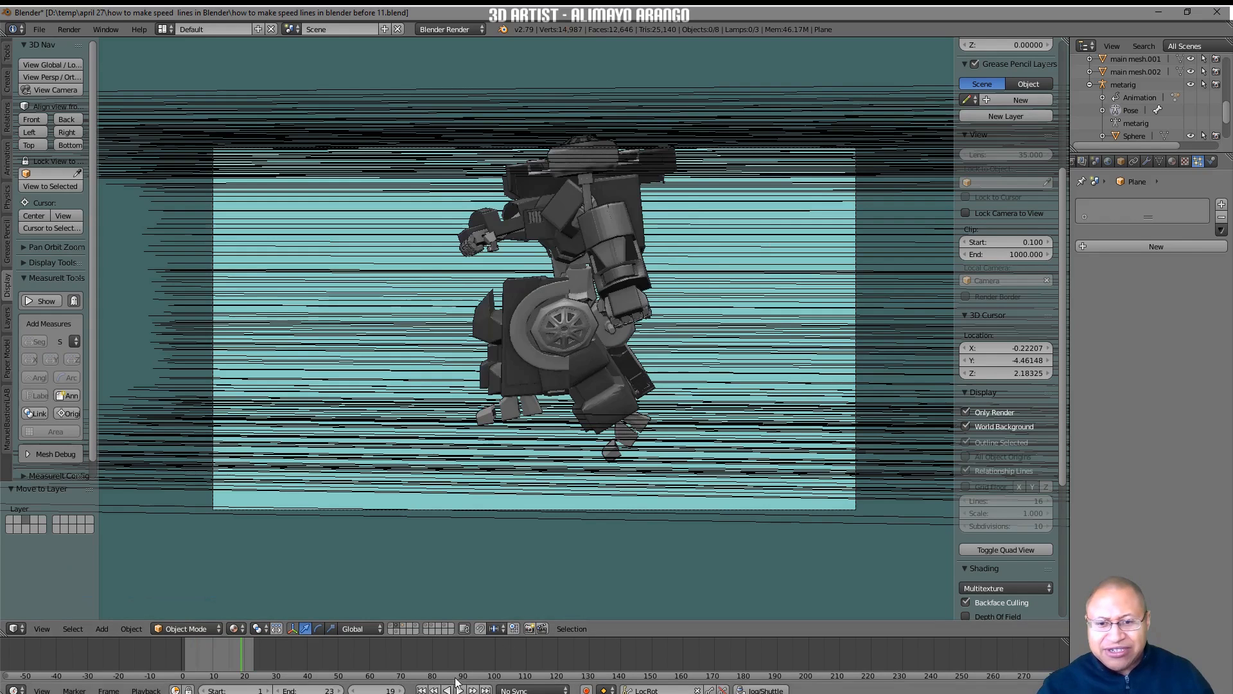
click(422, 690)
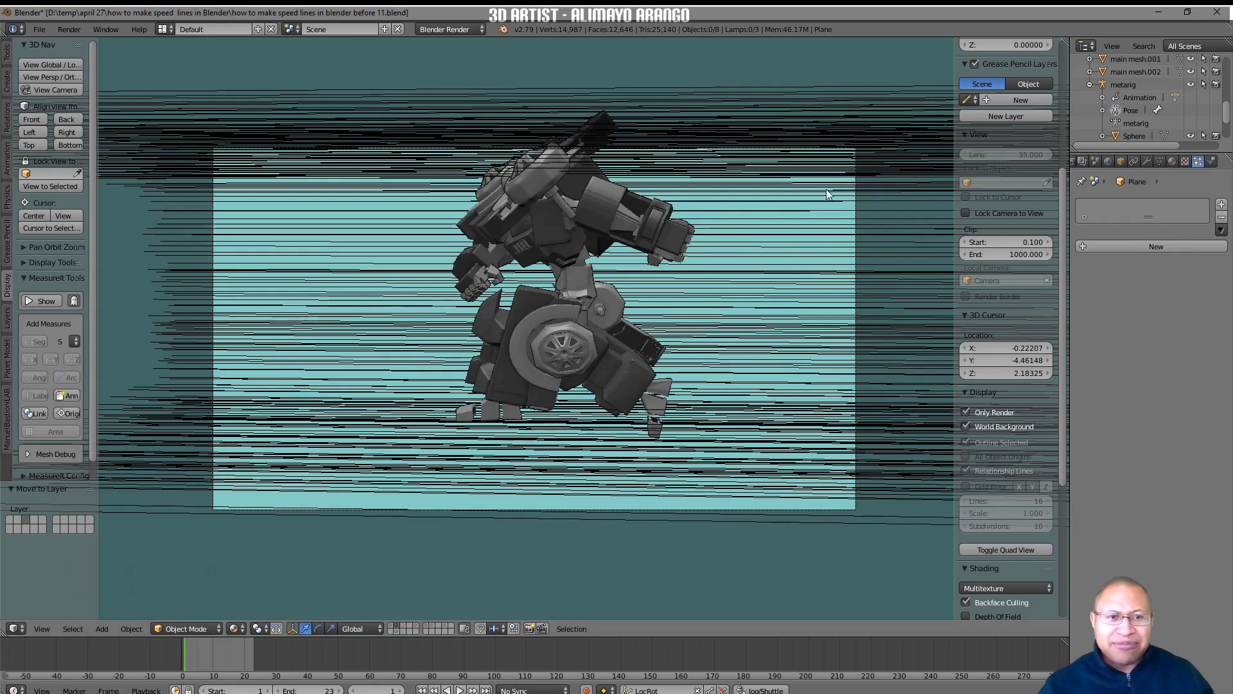
Use Lock Camera to View to pull the camera farther back, leaving more room around the robot, and turn the lock off.
click(964, 213)
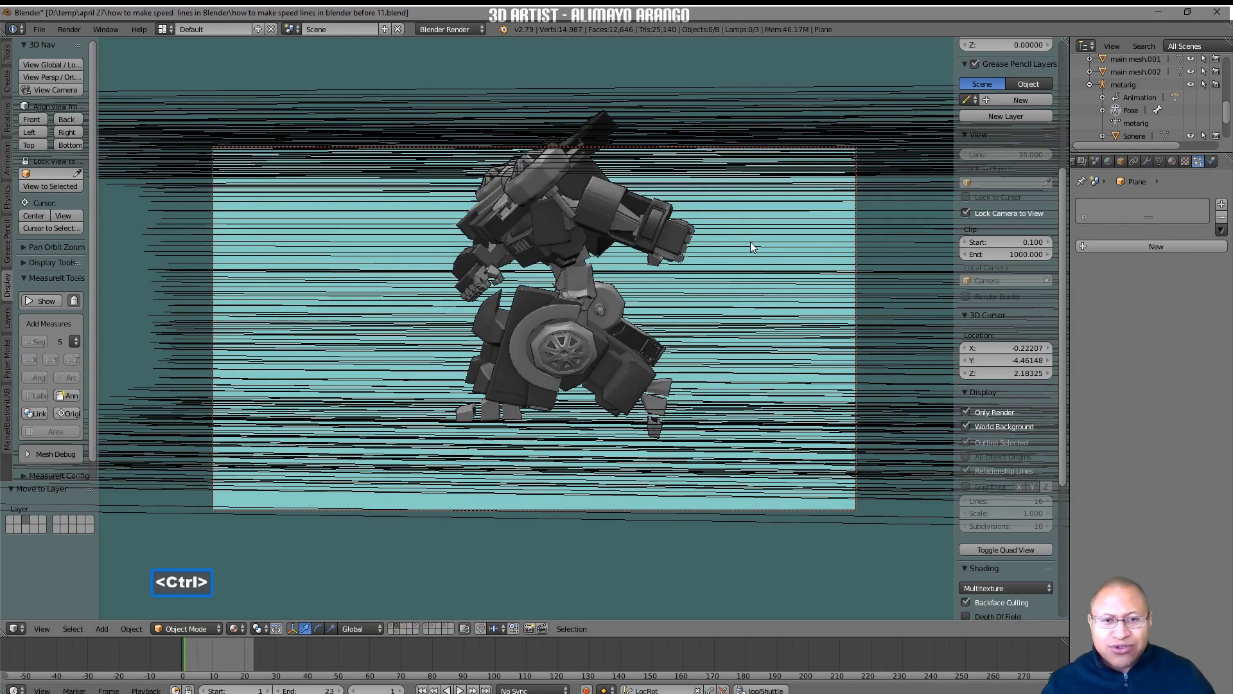
ctrl+middle_drag(754, 242, 762, 265)
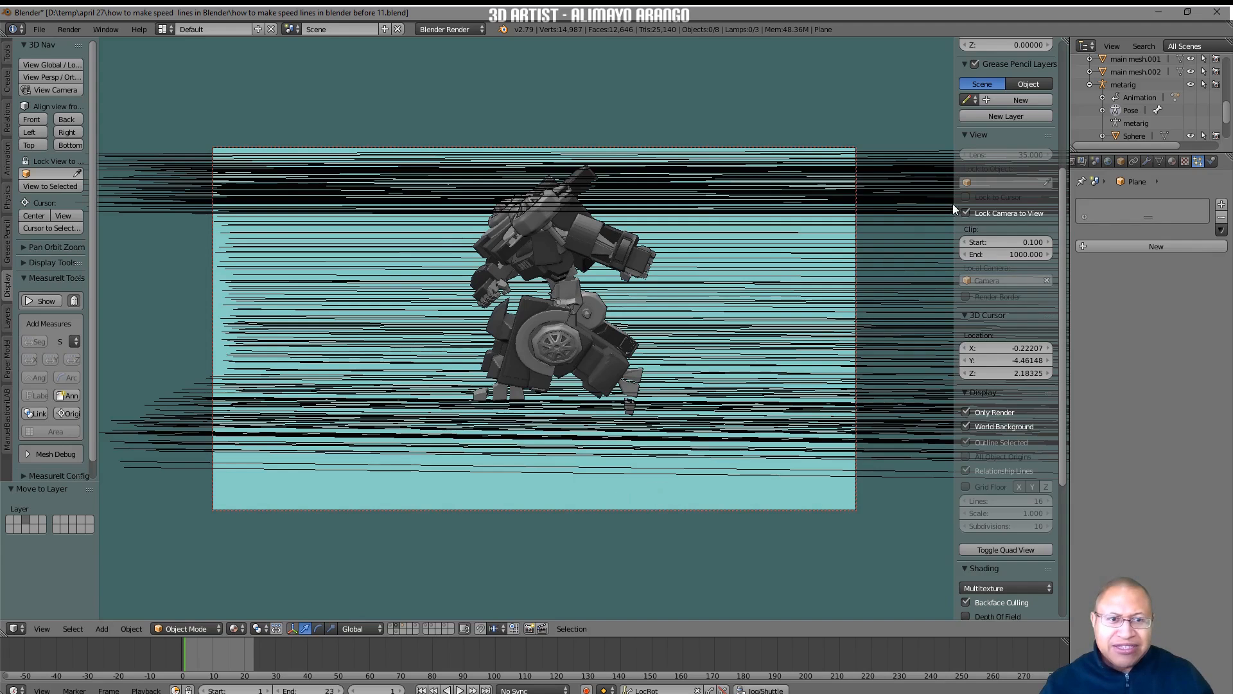
click(966, 213)
scroll(771, 375, down, 2)
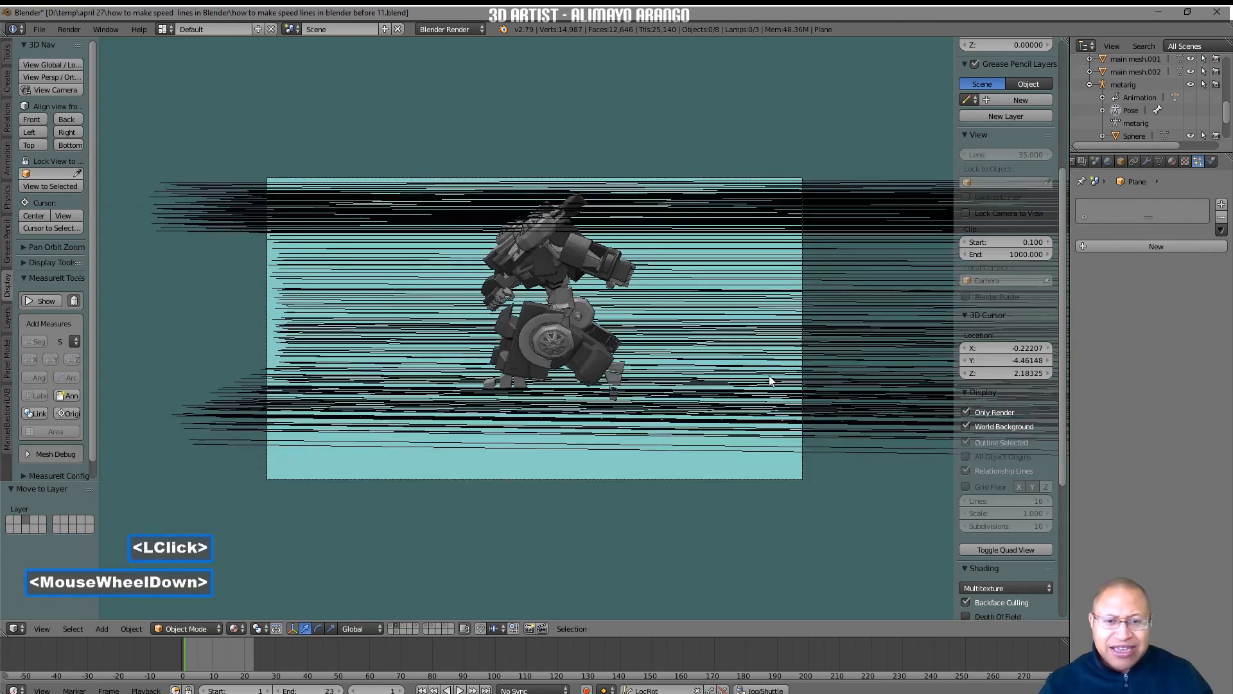
Turn off Only Render and scale the C-shaped plane up by 1.341.
click(966, 413)
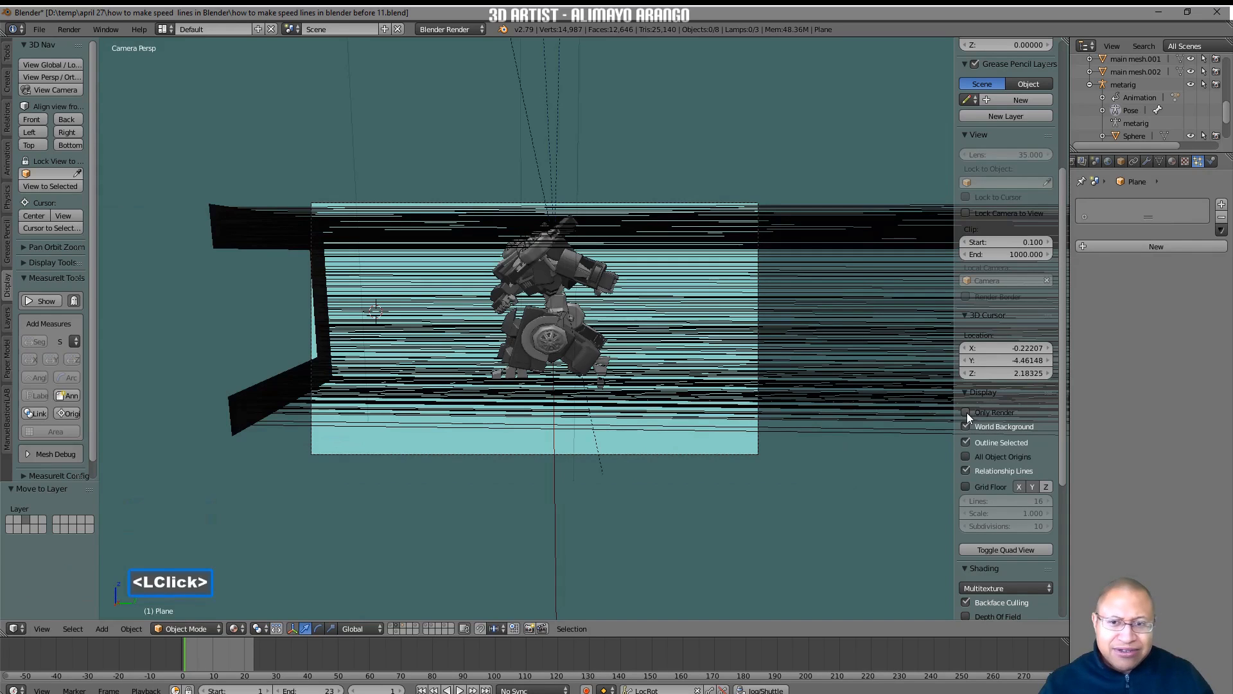
click(270, 408)
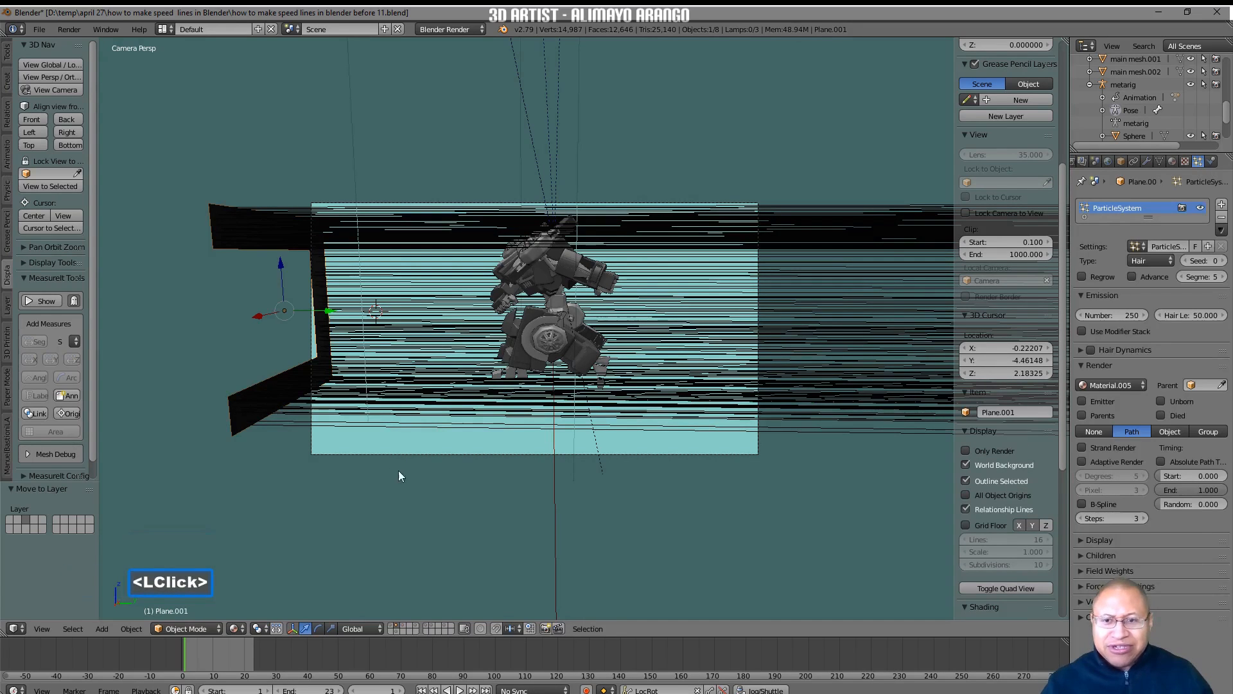
key(s)
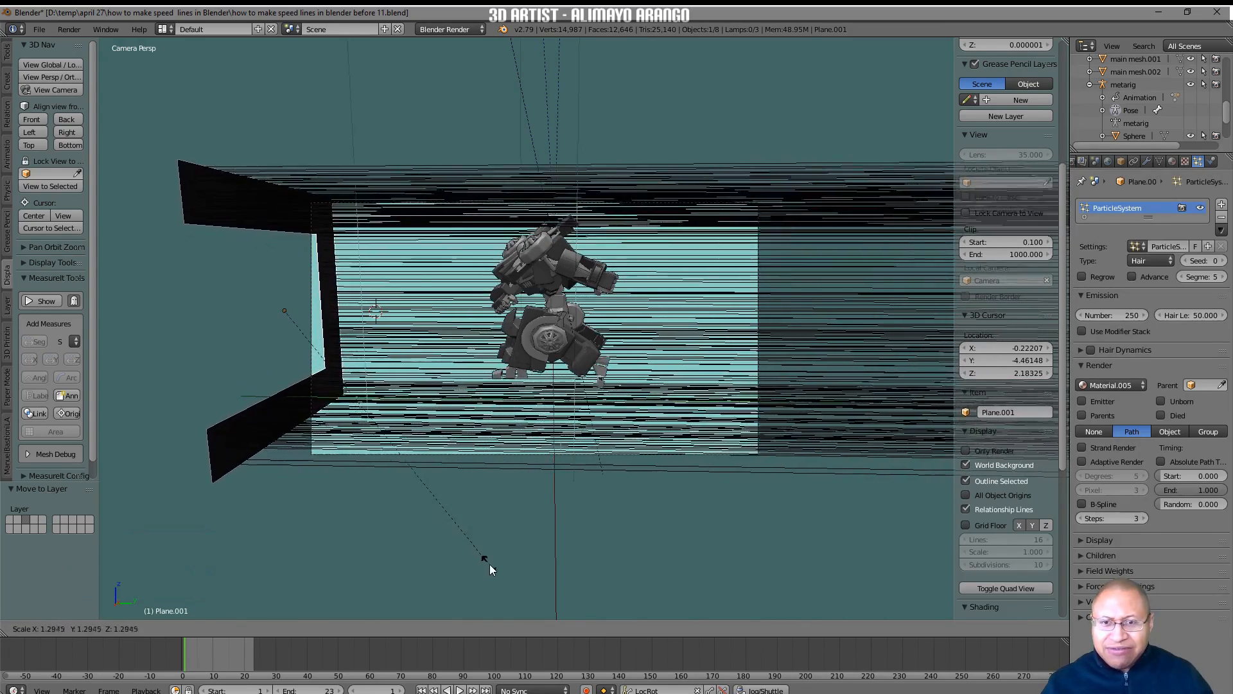
click(502, 568)
Move the C-shaped plane -3.045 along Y, out of the camera frame, and save as "how to make speed lines in blender before 12.blend".
scroll(493, 532, down, 1)
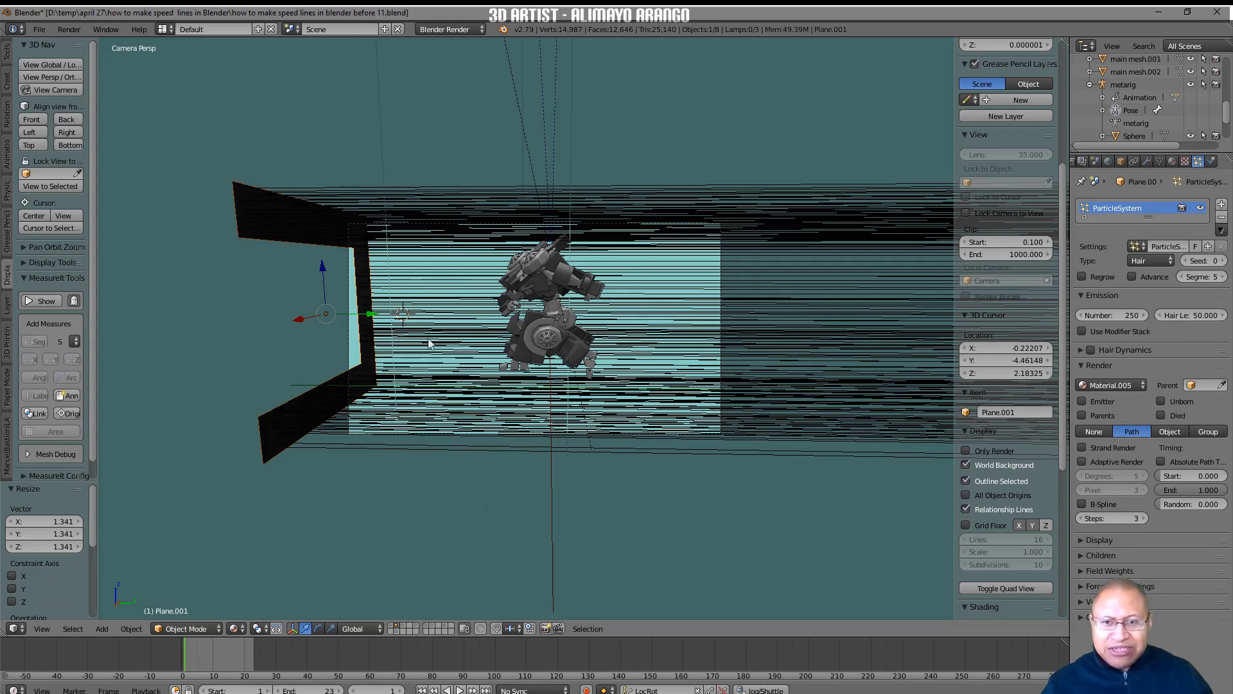
drag(373, 315, 275, 318)
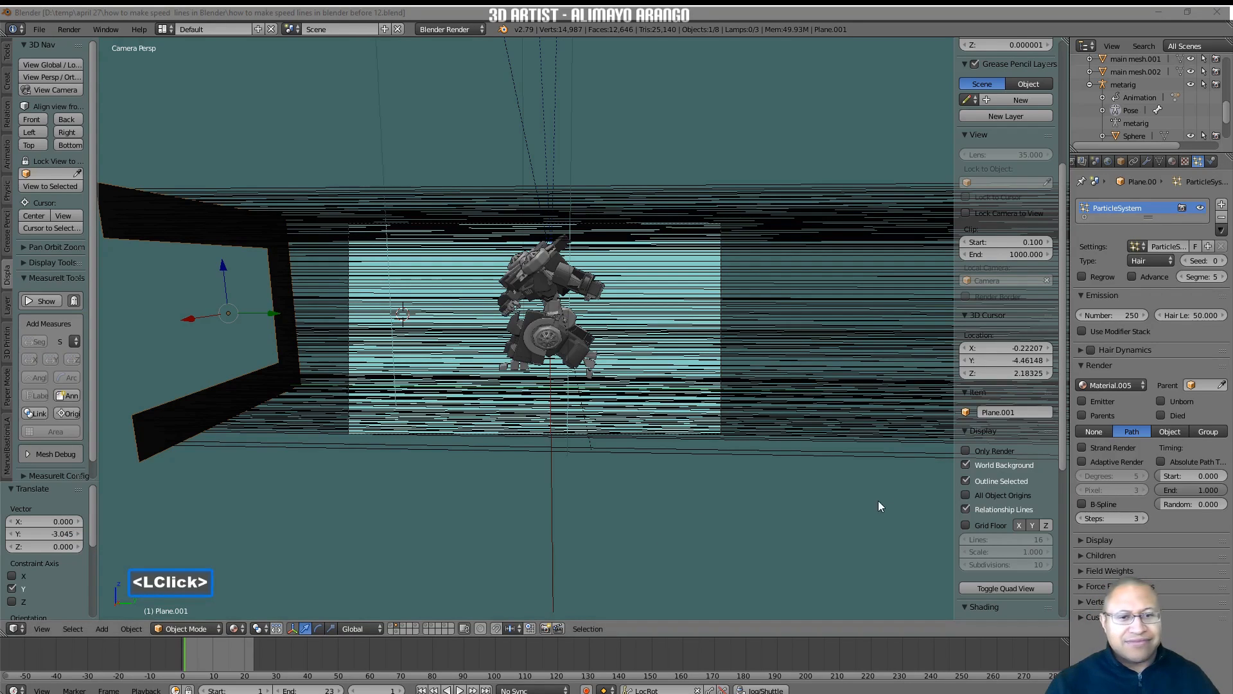
click(878, 503)
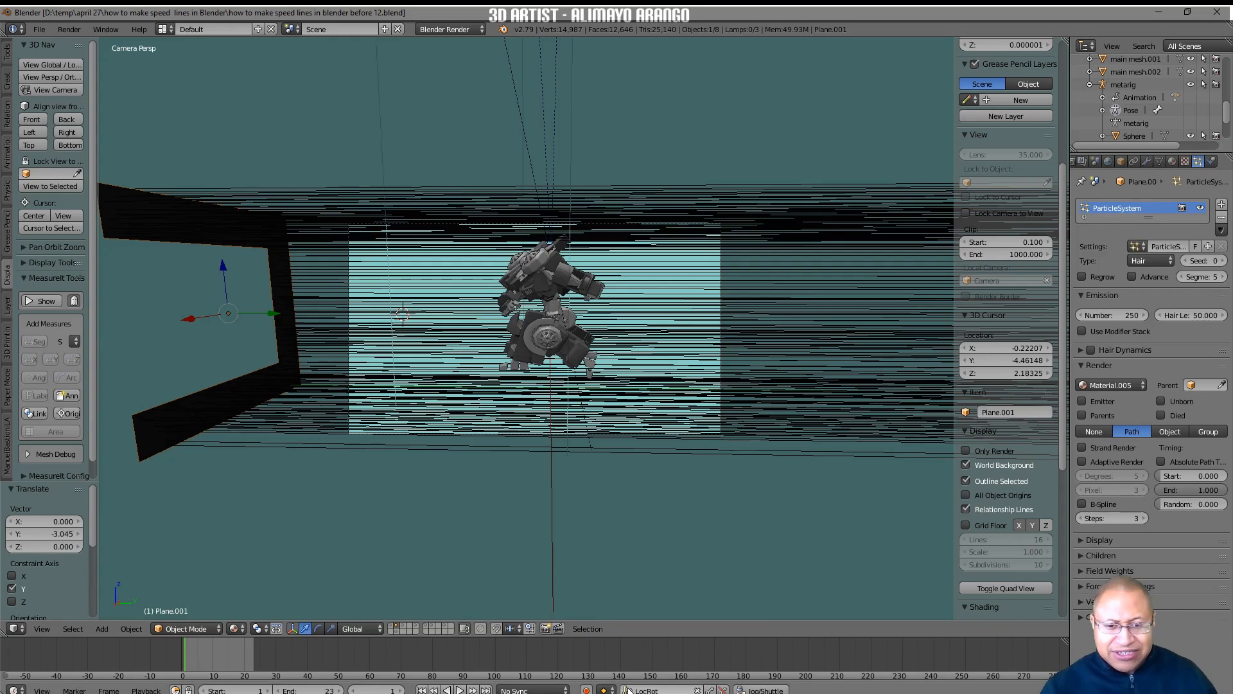
Set the active keying set to Location and insert a keyframe for the C-shaped plane at frame 1.
click(628, 689)
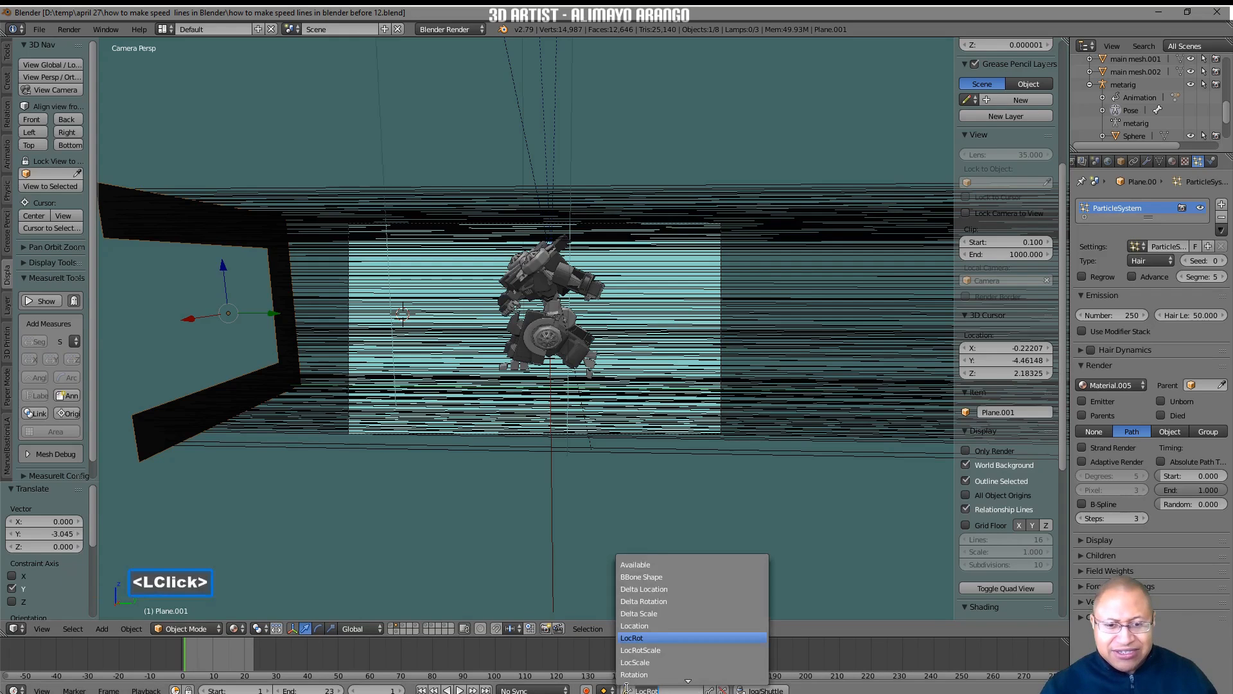
click(667, 625)
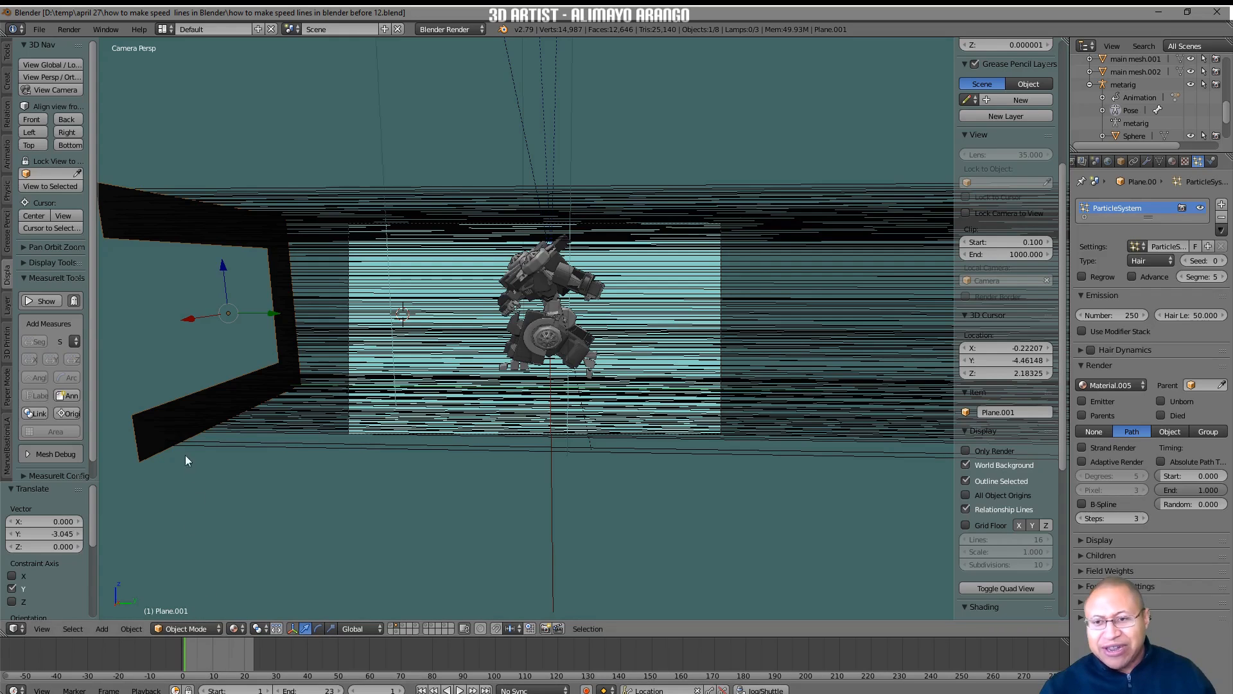
click(159, 425)
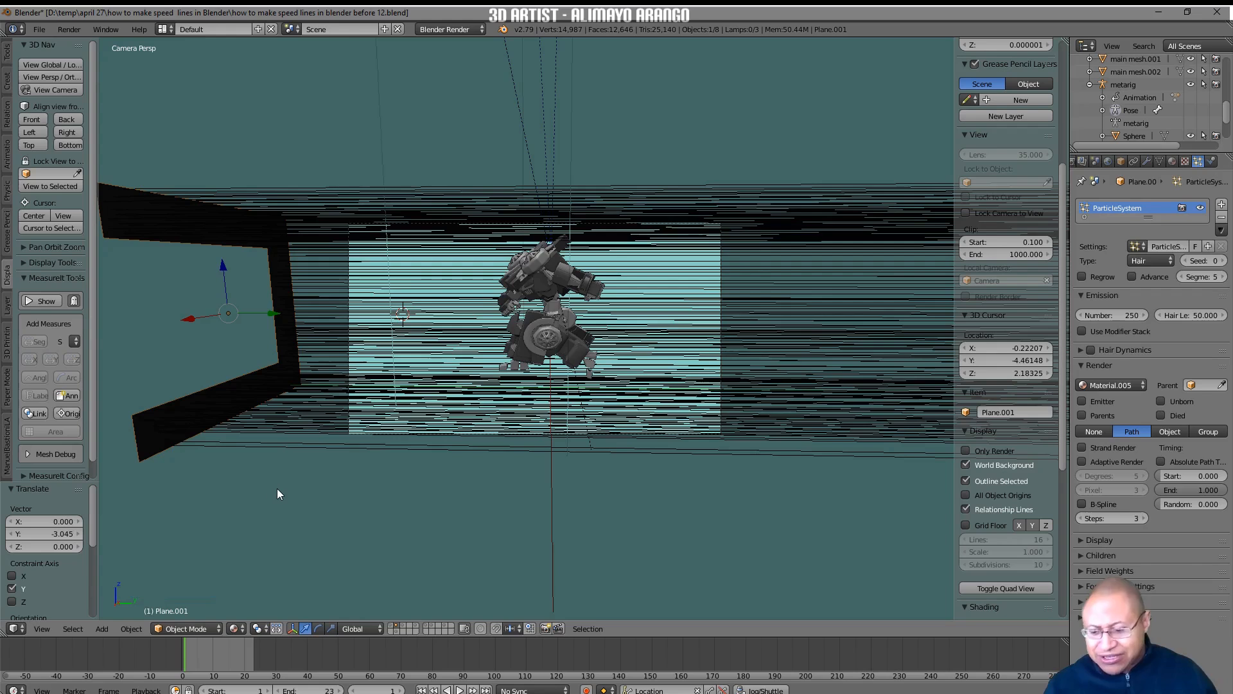
key(ctrl)
ctrl+middle_drag(304, 499, 305, 512)
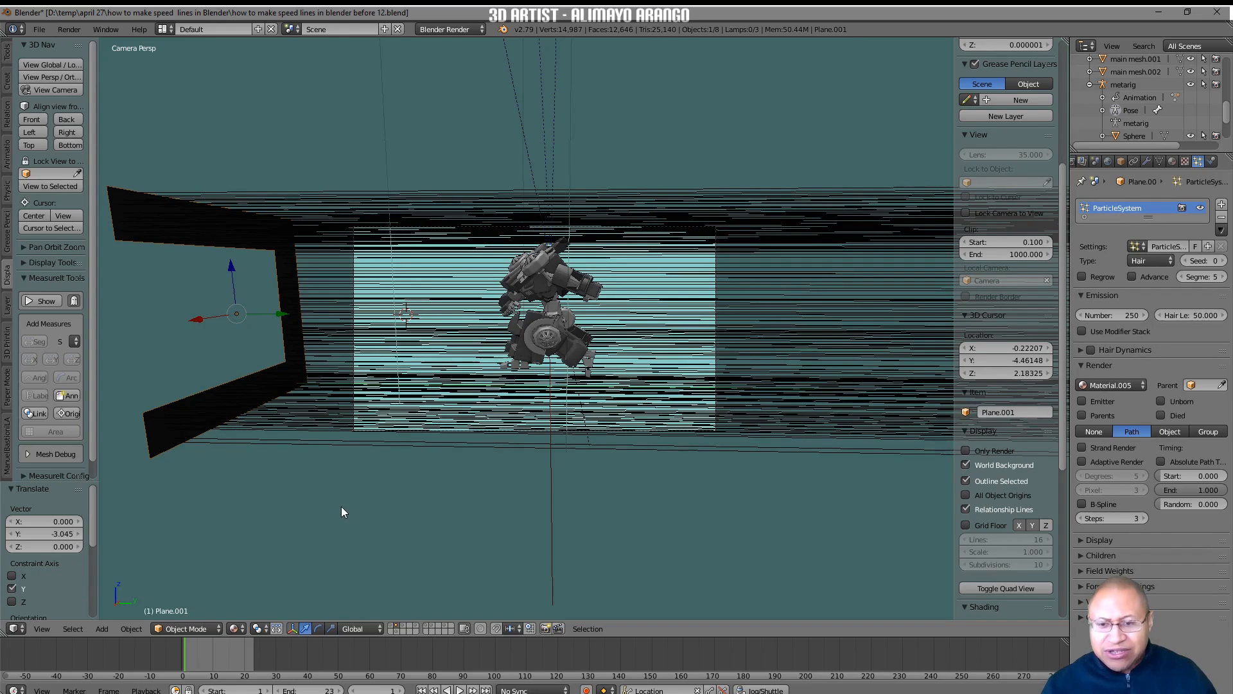
key(i)
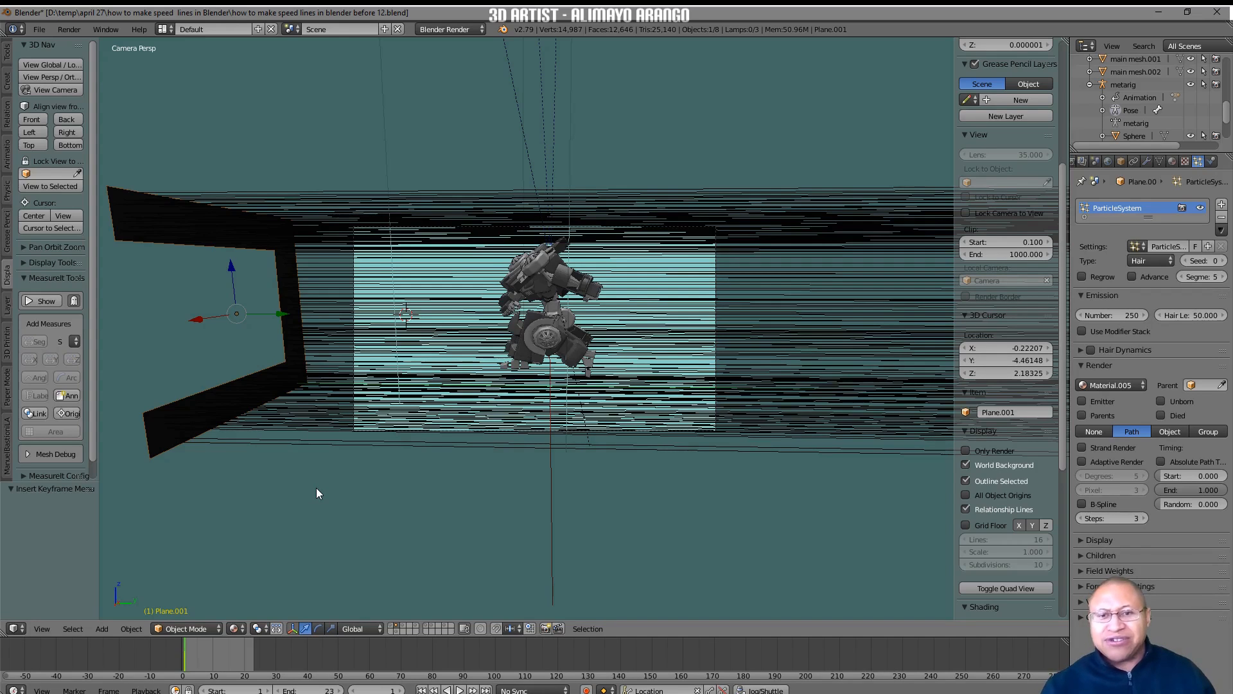
Switch to the Animation screen layout and align the 3D view to the right side of the robot.
click(171, 30)
click(207, 61)
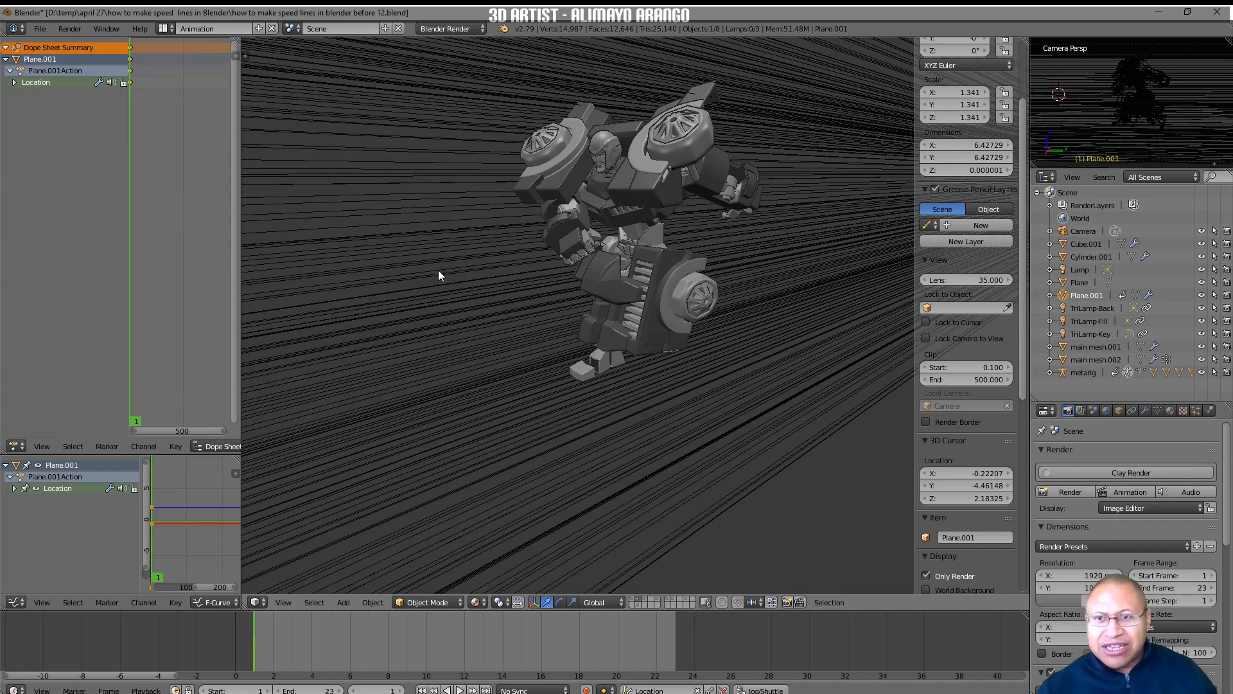
key(t)
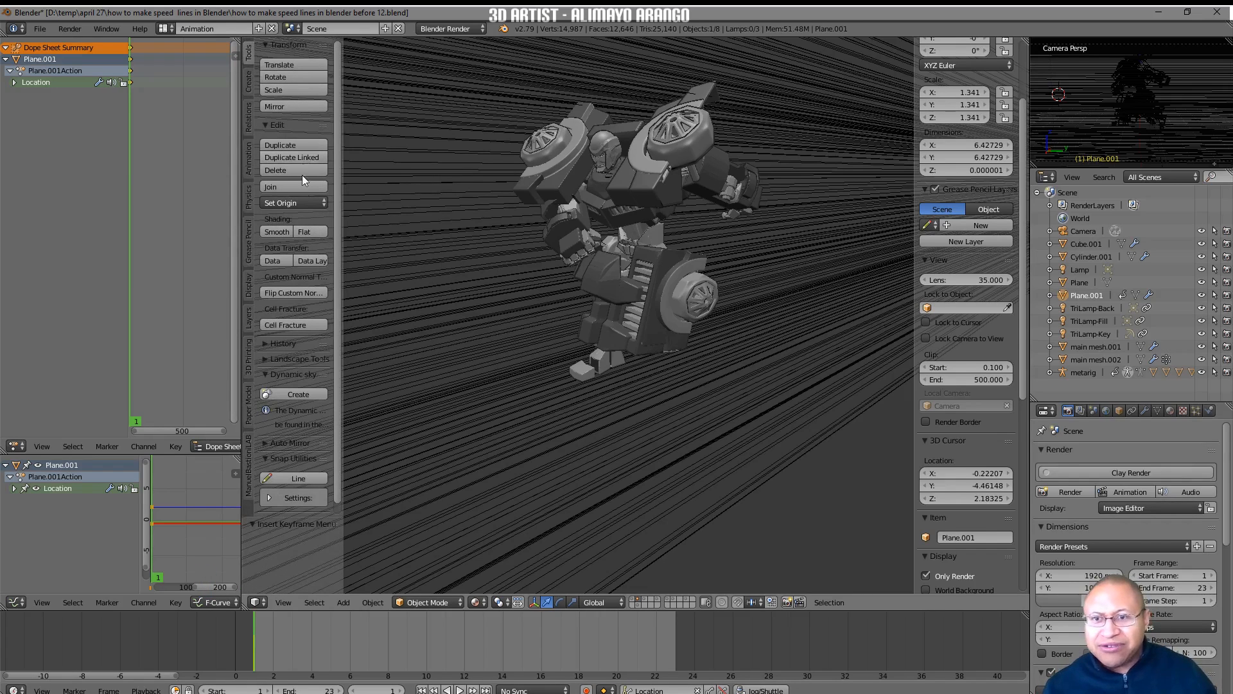
click(250, 282)
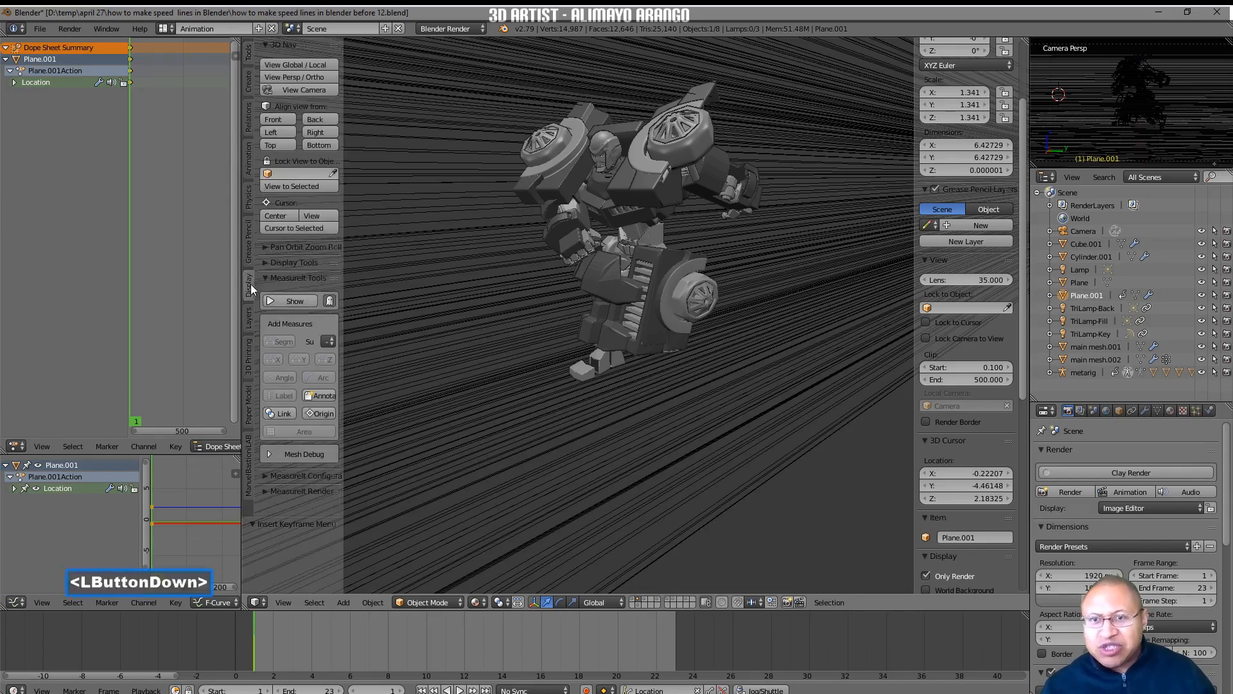
key(g)
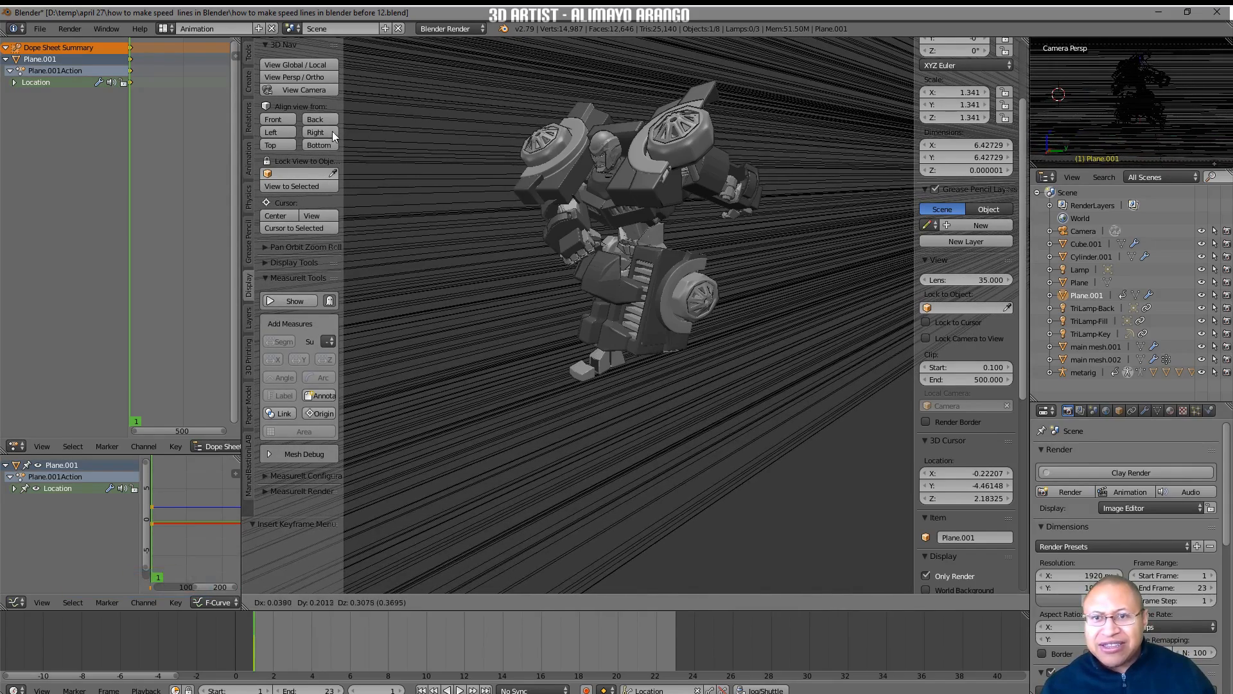
click(331, 131)
click(327, 132)
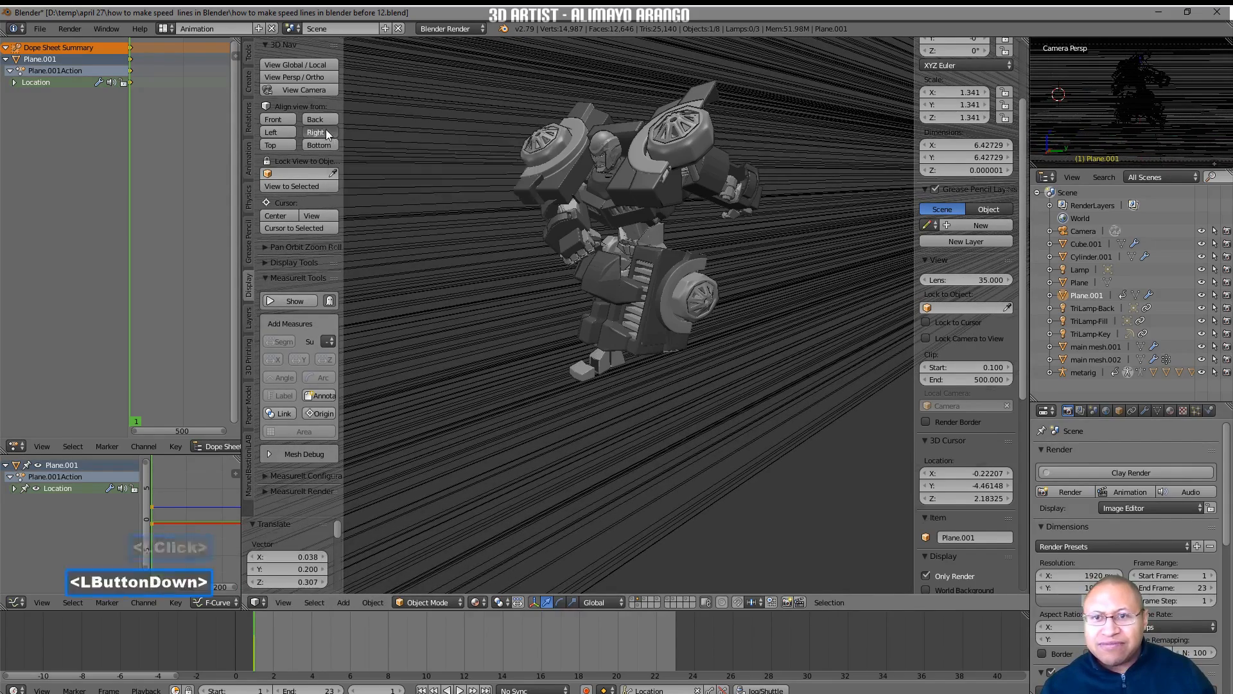
scroll(646, 239, down, 3)
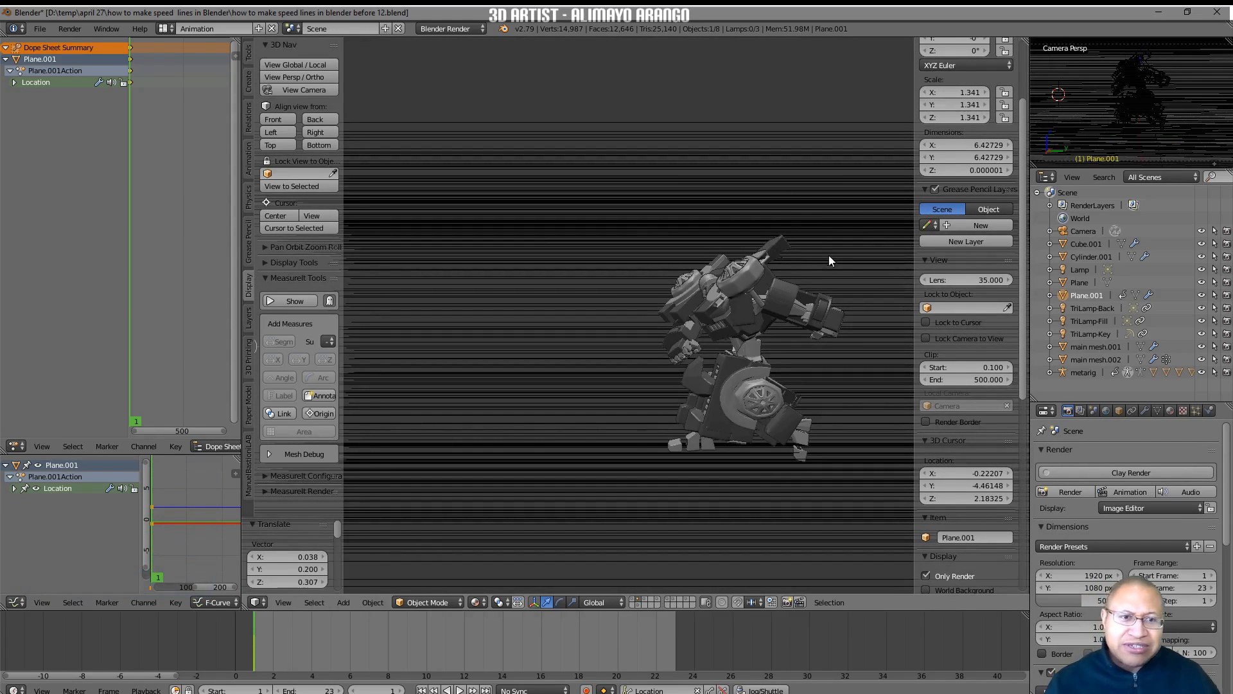
Turn on World Background in the 3D view and save as "how to make speed lines in blender before 14.blend".
scroll(989, 418, down, 4)
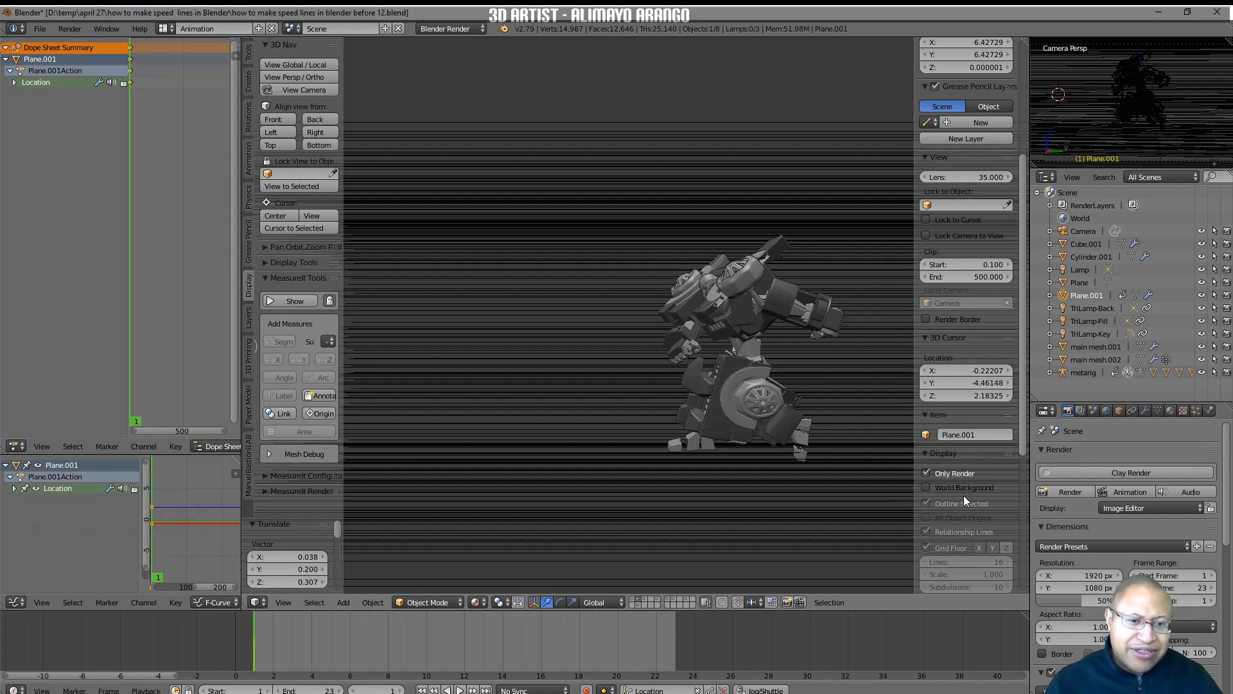
click(926, 488)
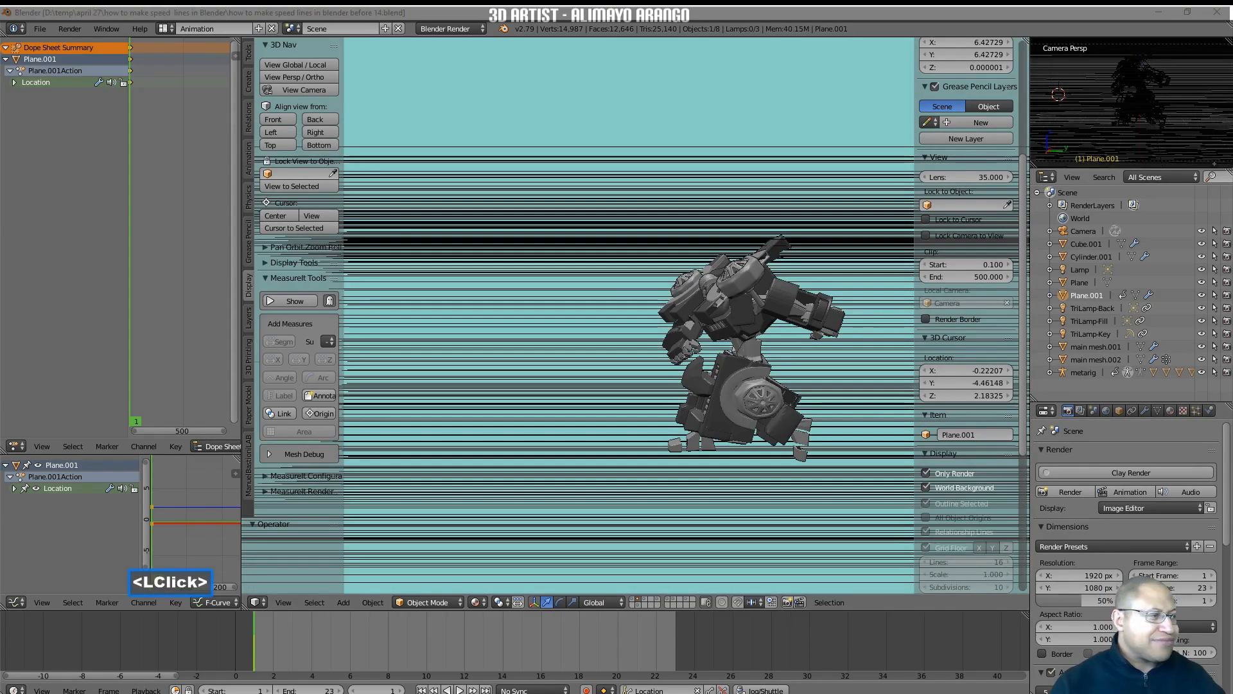
click(864, 508)
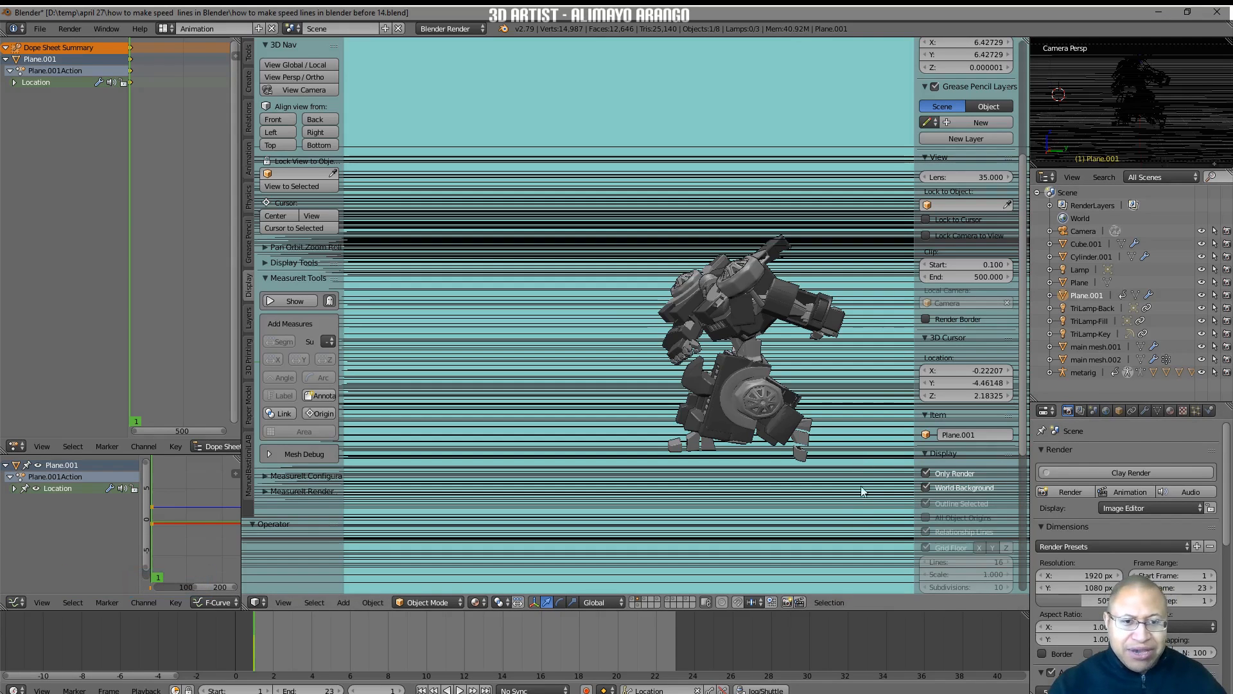
Open the World settings and examine the Horizon Color used for the background.
click(1106, 411)
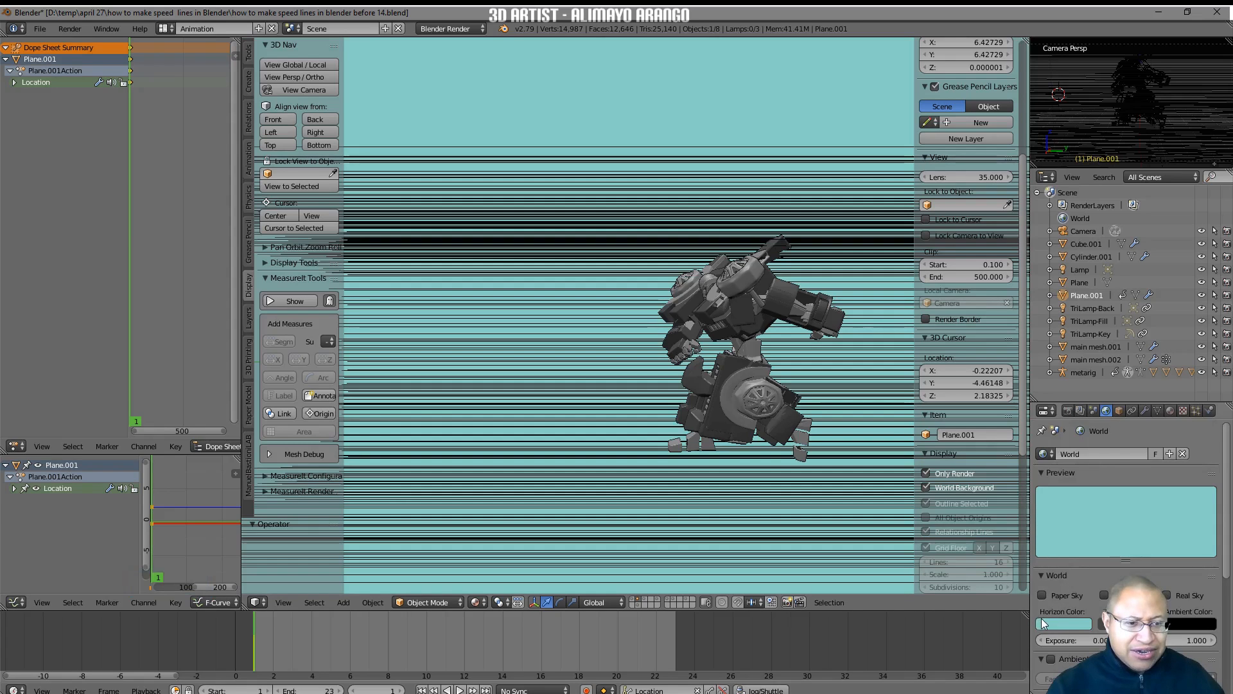
click(1073, 623)
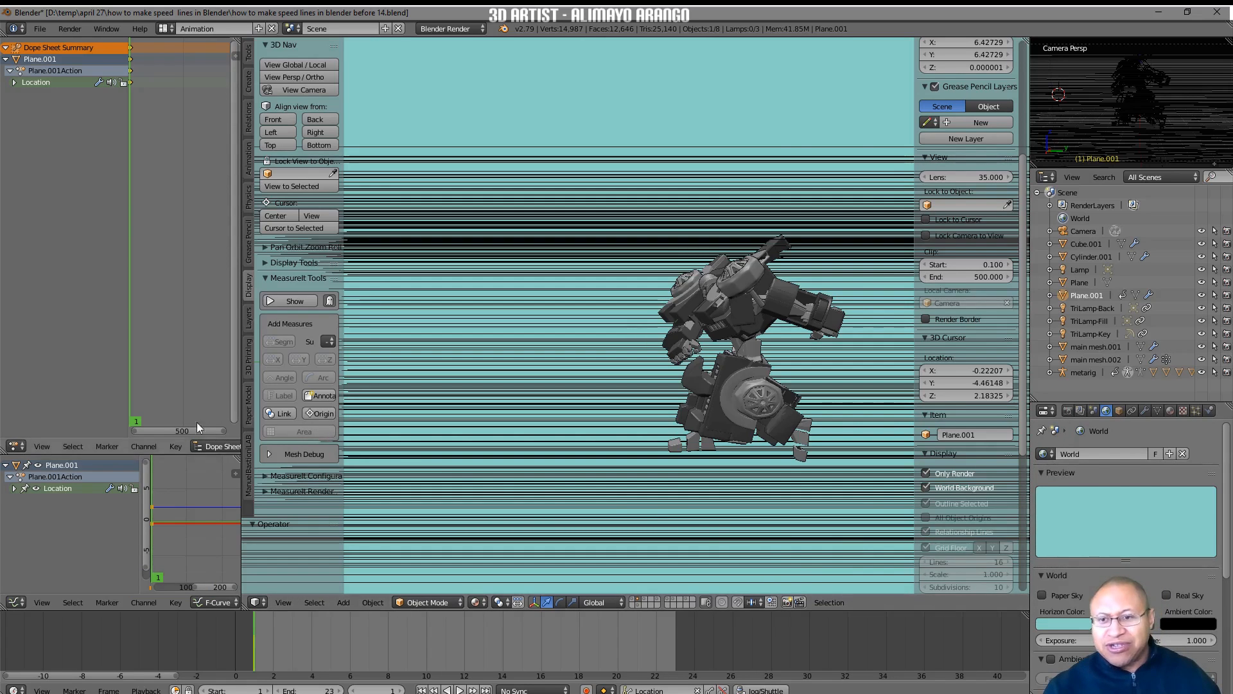
Enlarge the Graph Editor and widen both animation editors, and expand the plane's Location channels in the Graph Editor.
drag(190, 453, 180, 298)
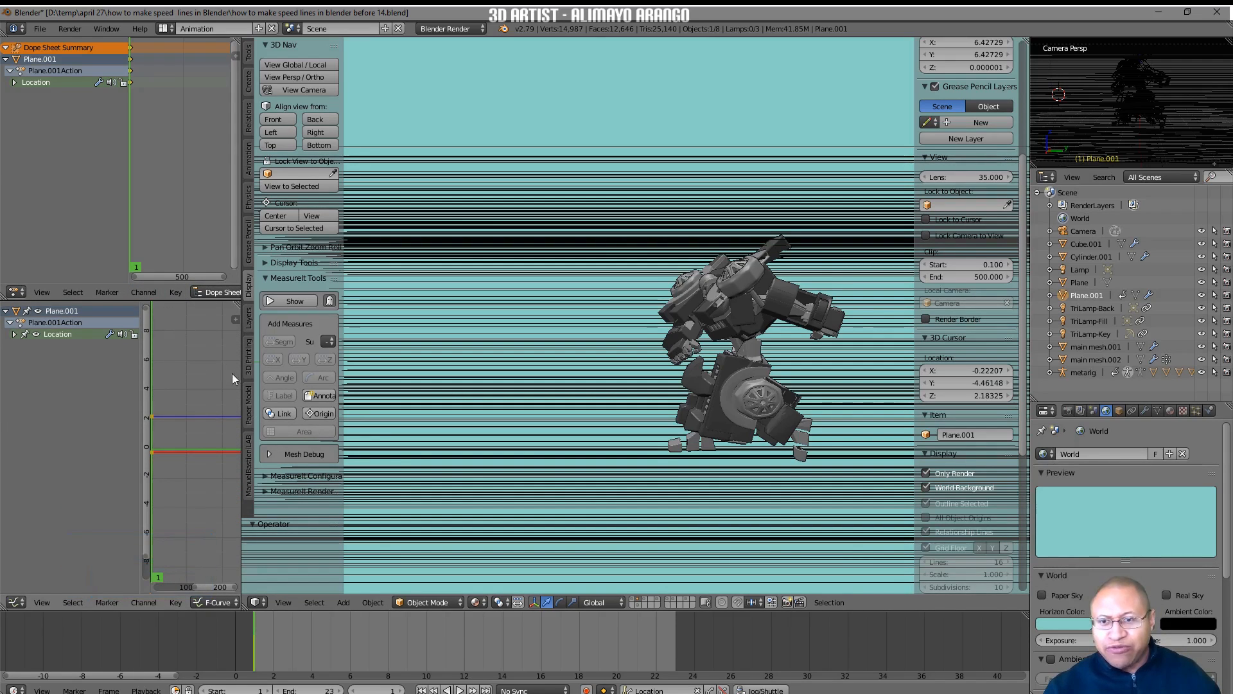
drag(242, 374, 477, 393)
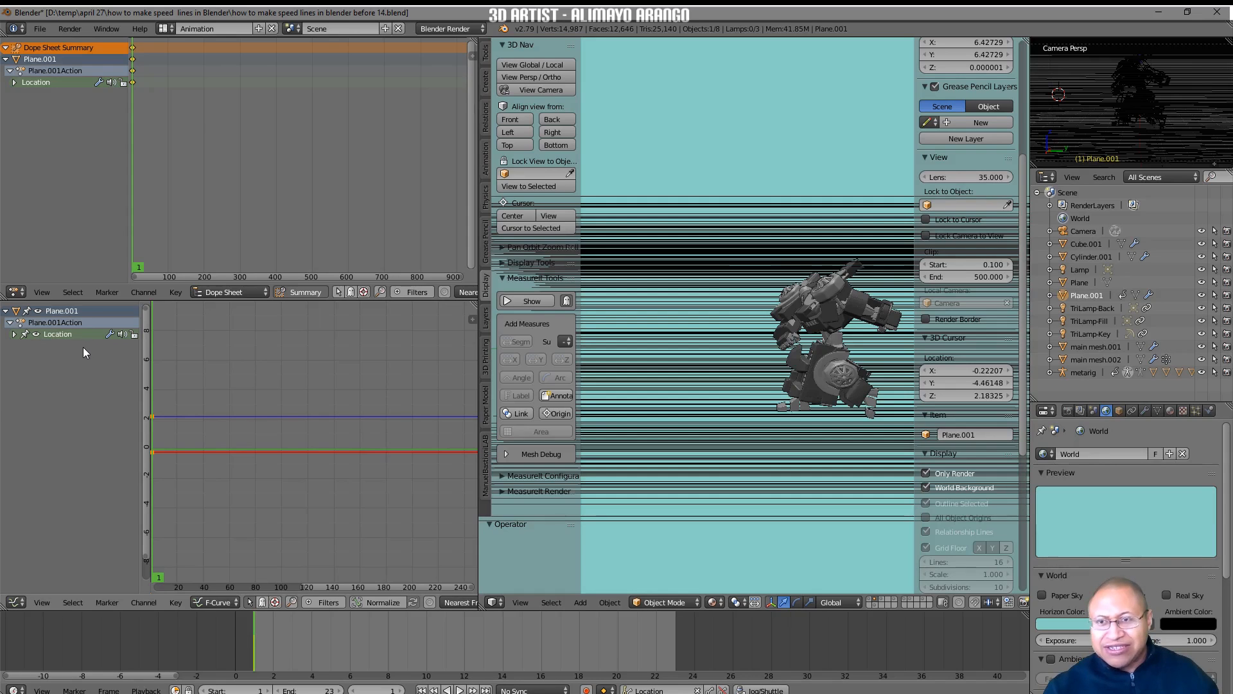
click(14, 334)
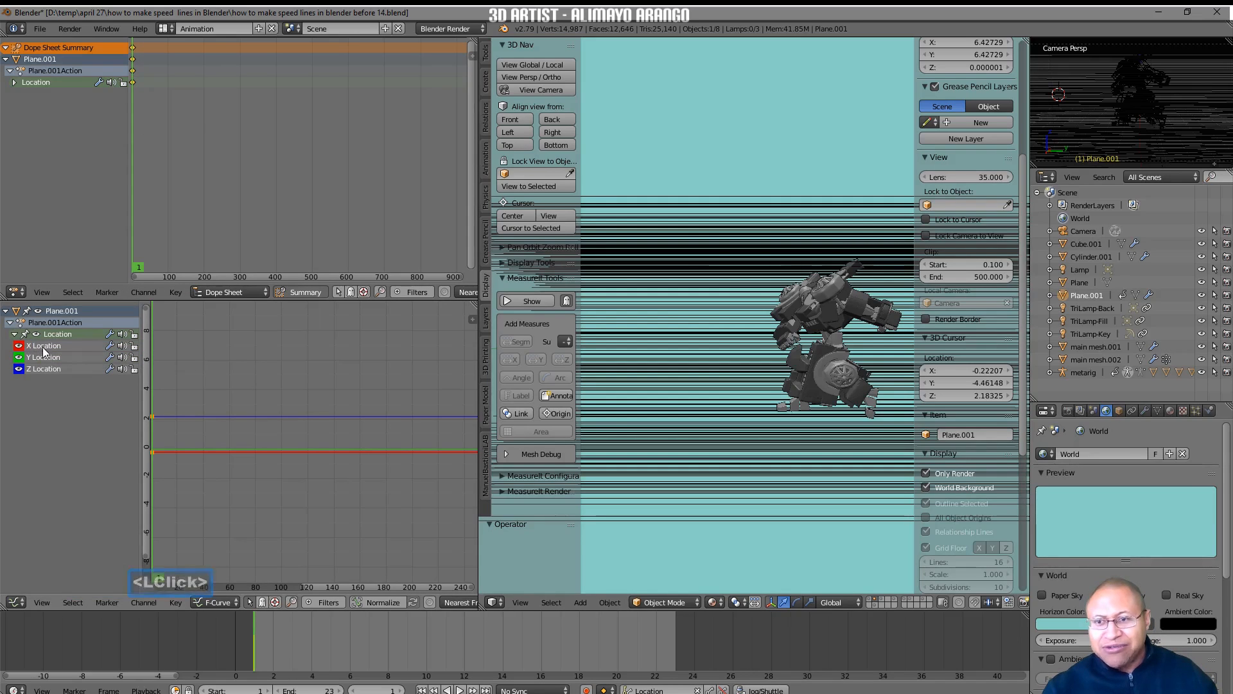
Show the X Location curve's properties in the Graph Editor and save as "how to make speed lines in blender before 15.blend".
click(44, 347)
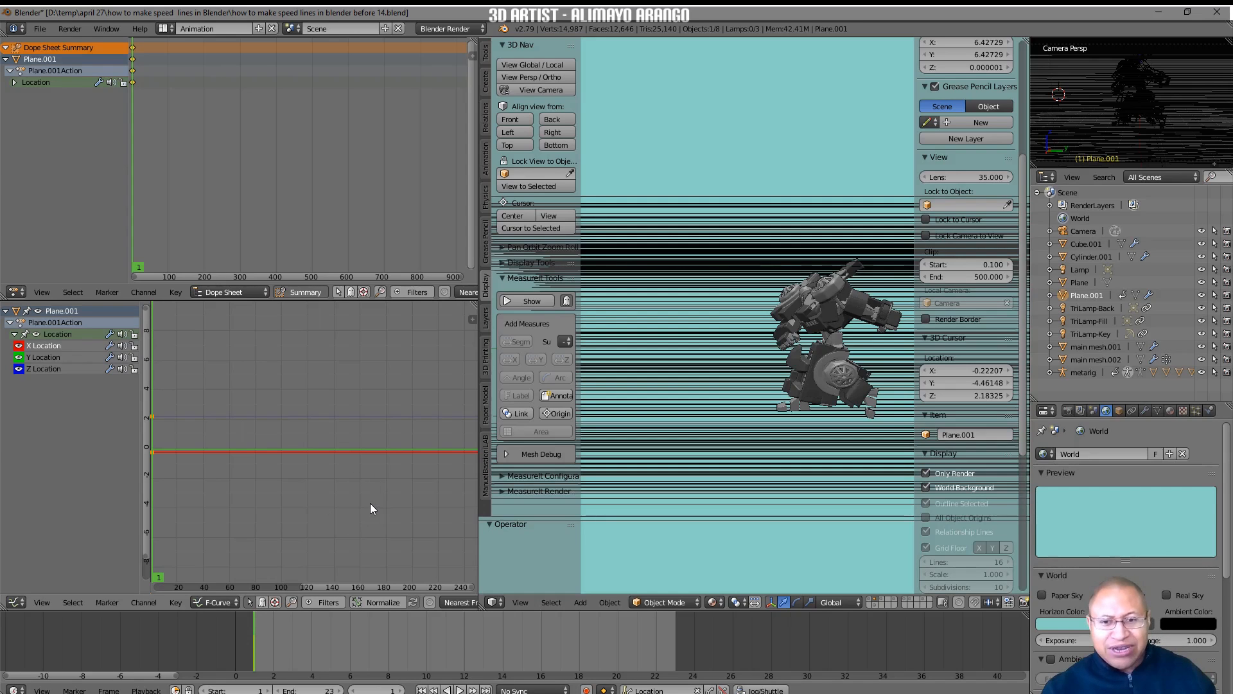
key(n)
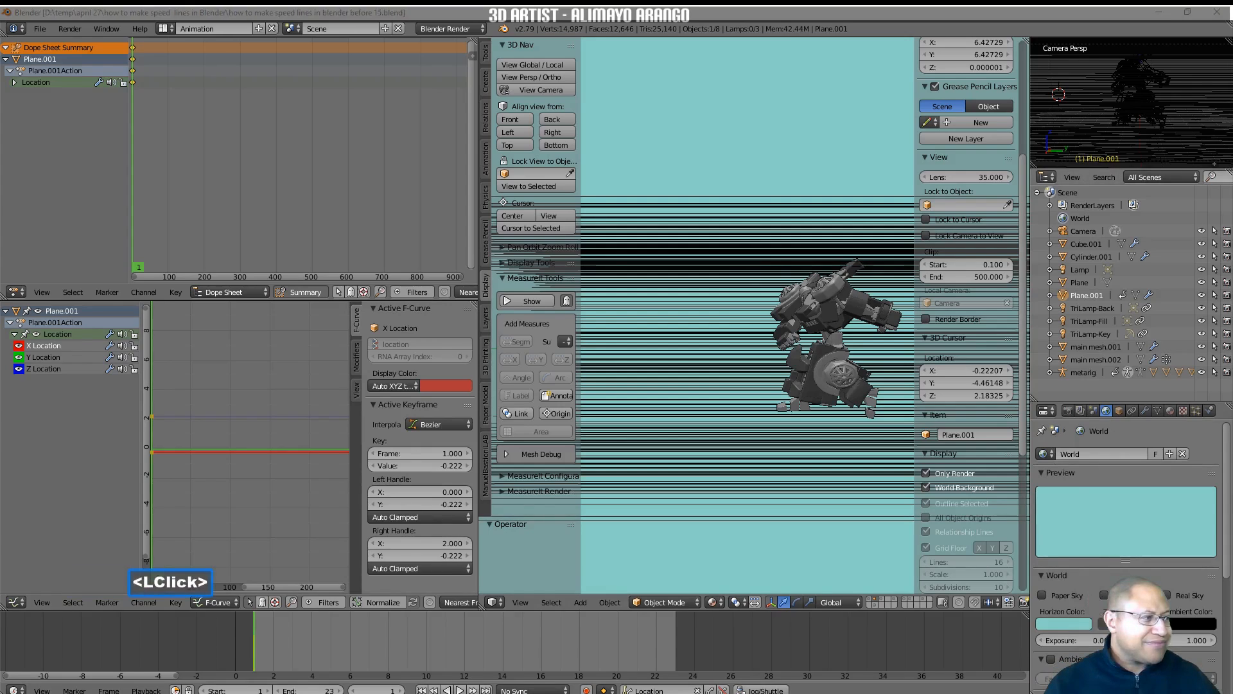
click(870, 556)
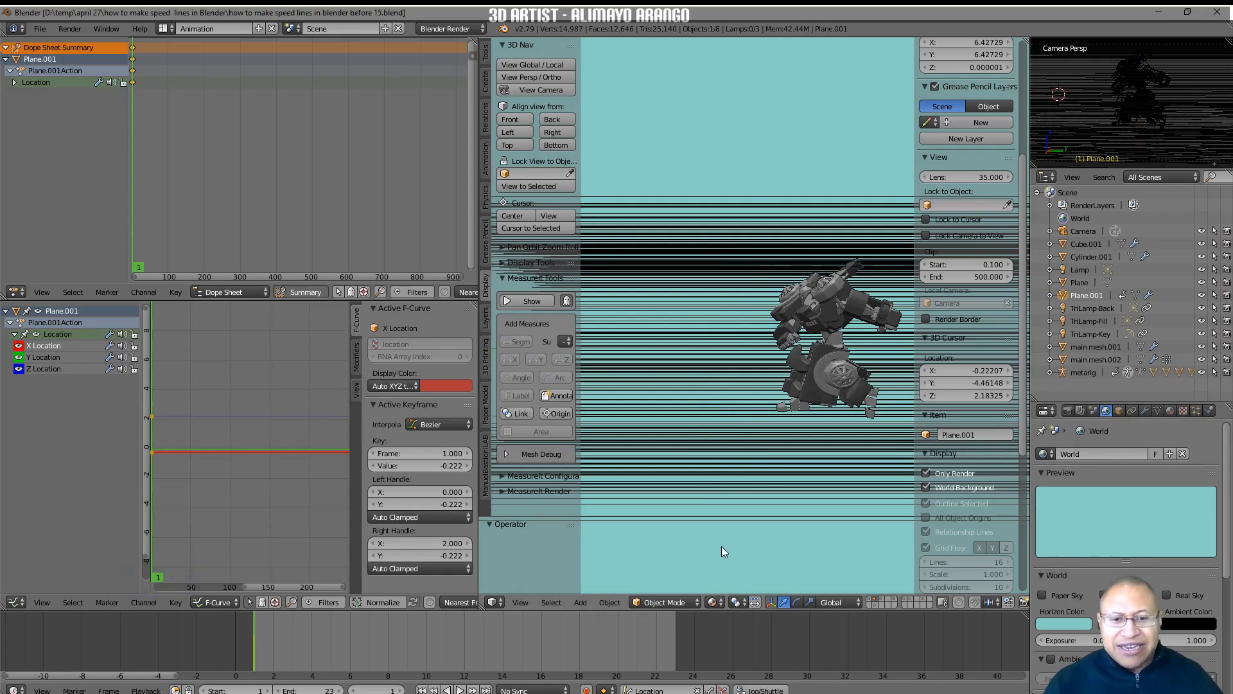
Play the robot animation to check the plane's current motion, and return to frame 1.
click(461, 689)
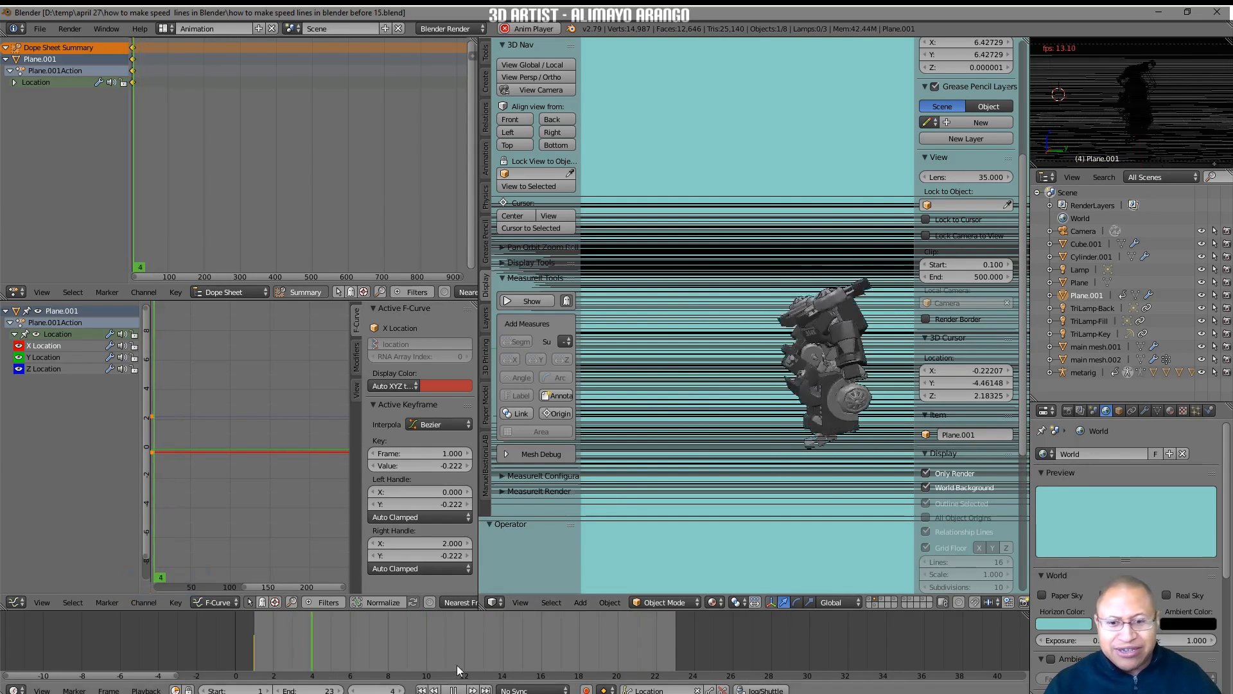
click(453, 689)
click(435, 689)
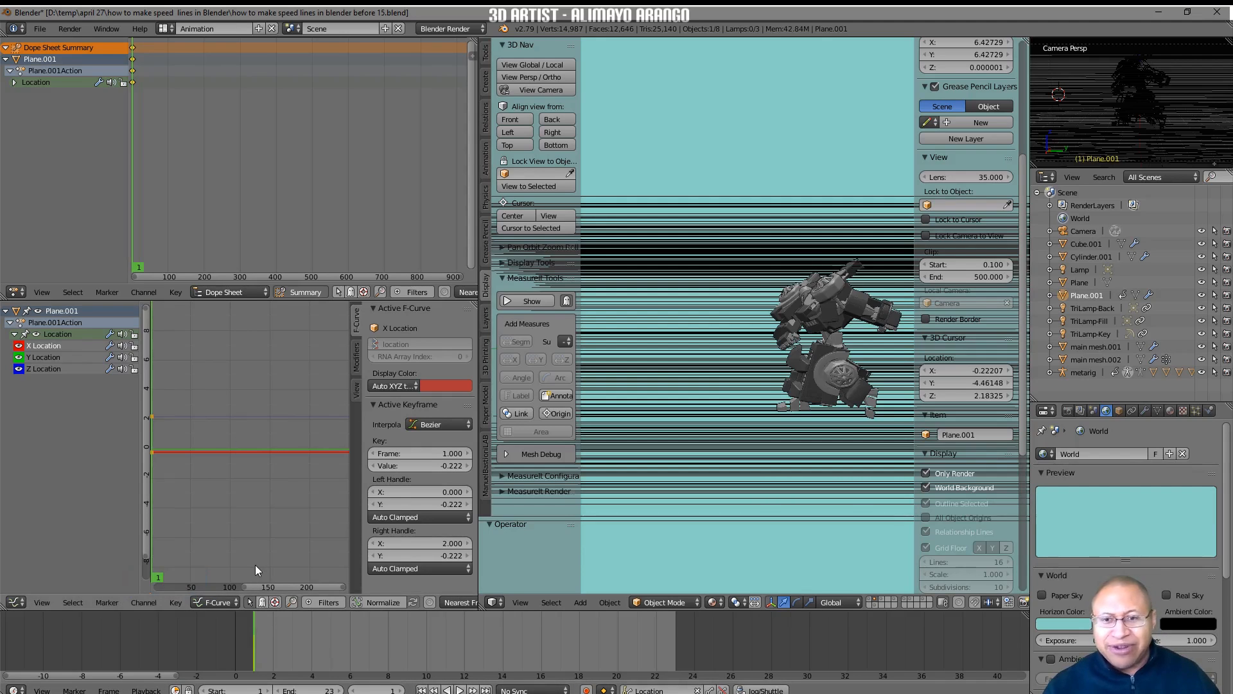
Add a Noise modifier to the plane's X Location curve and another to its Z Location curve.
click(356, 363)
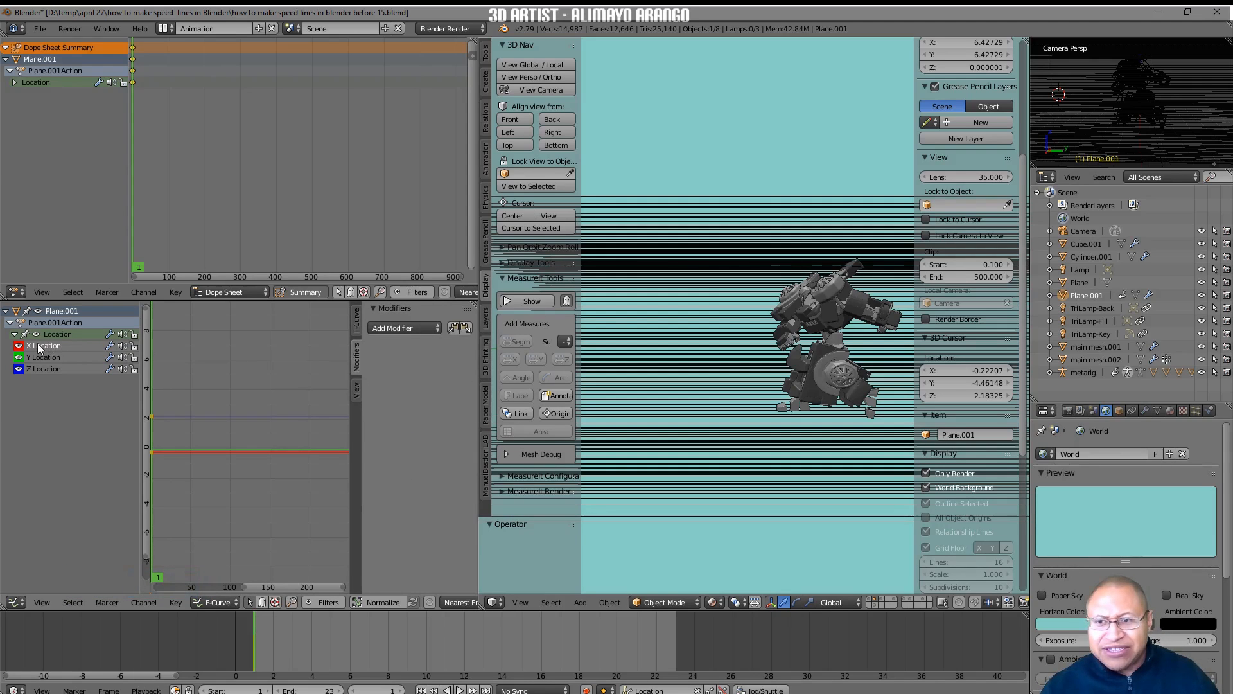
click(438, 328)
click(438, 402)
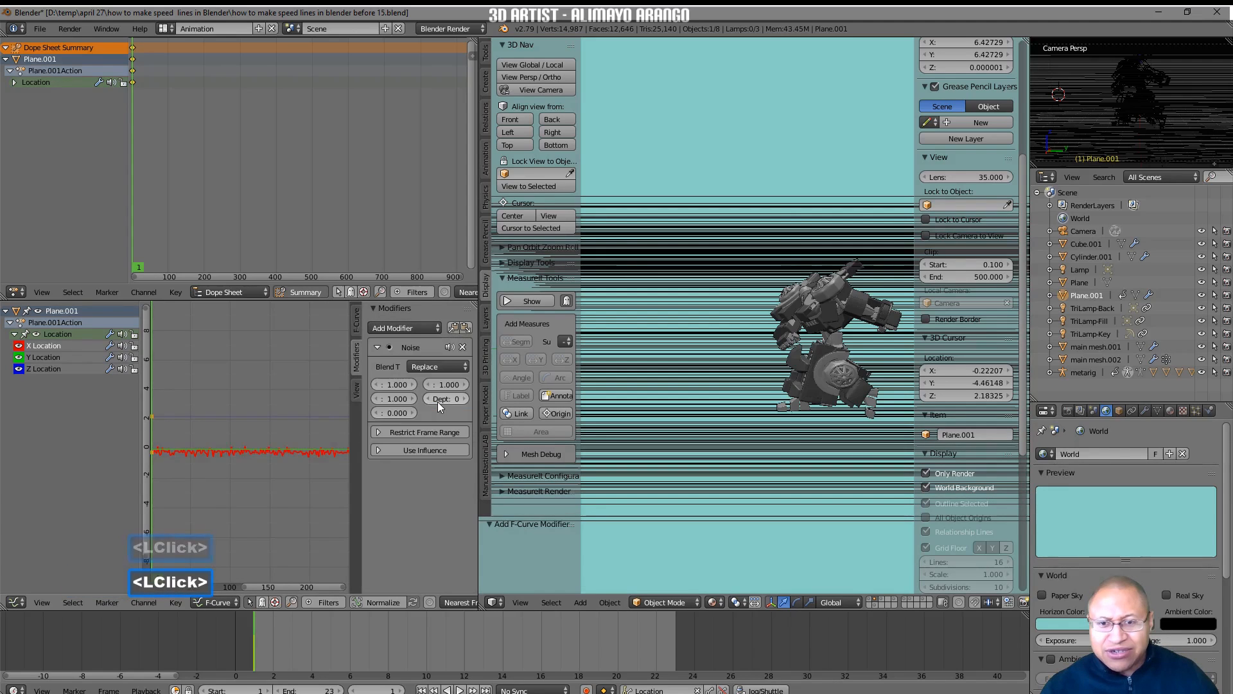
click(48, 368)
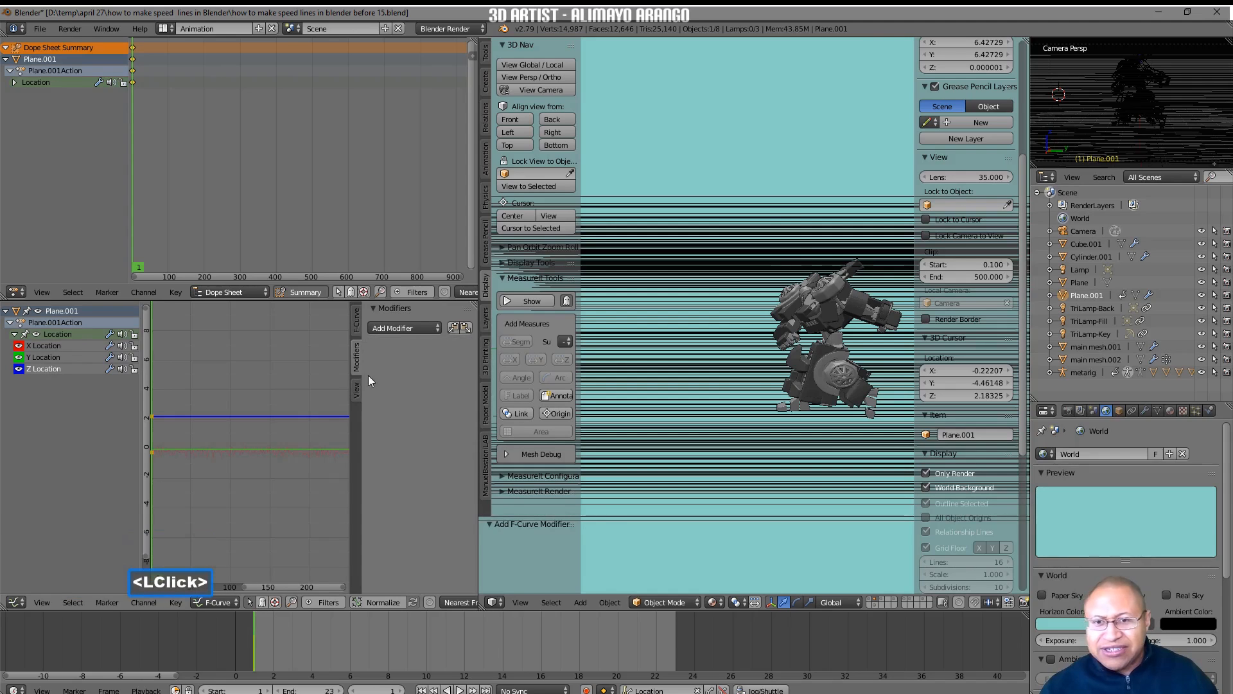
click(436, 326)
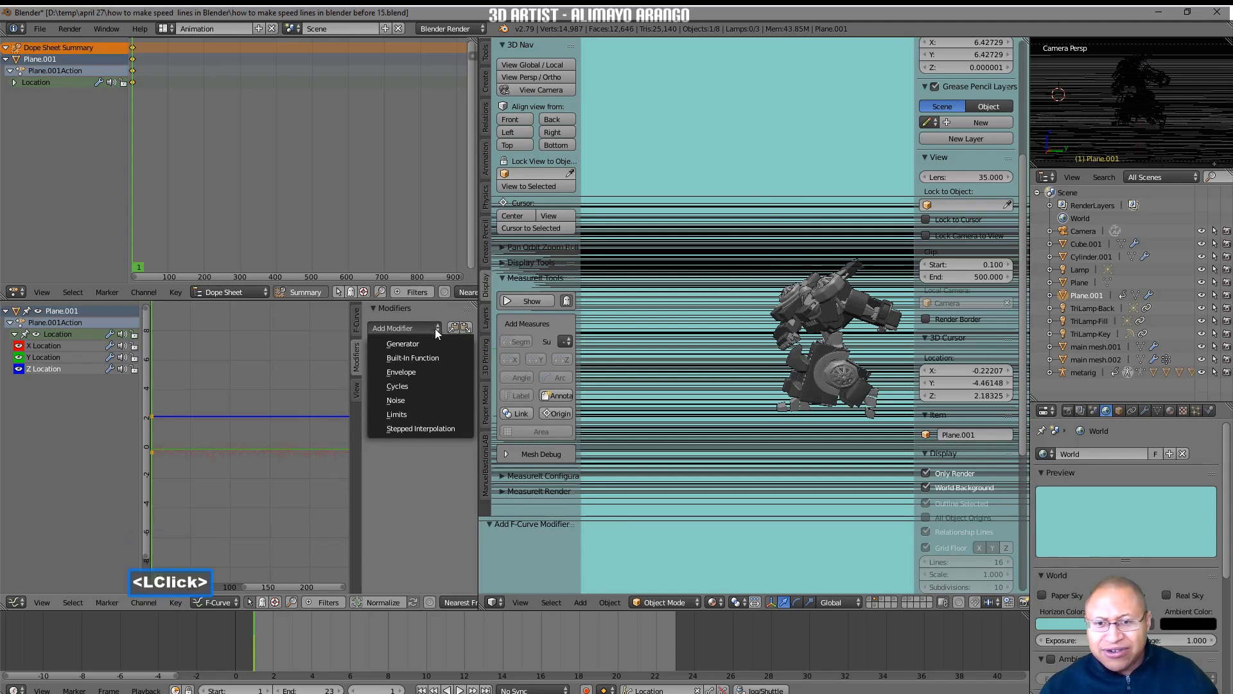
click(421, 399)
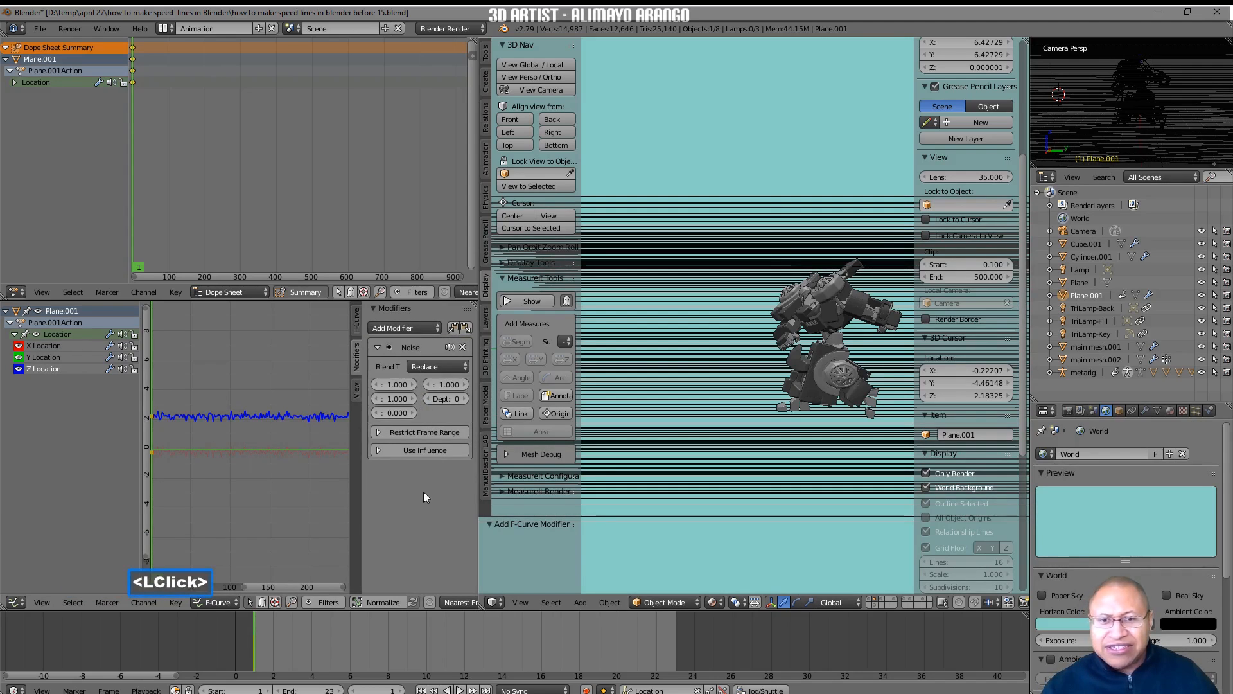
Play the animation with the 3D view temporarily maximized to examine the speed lines' jitter, and return to frame 1.
click(460, 689)
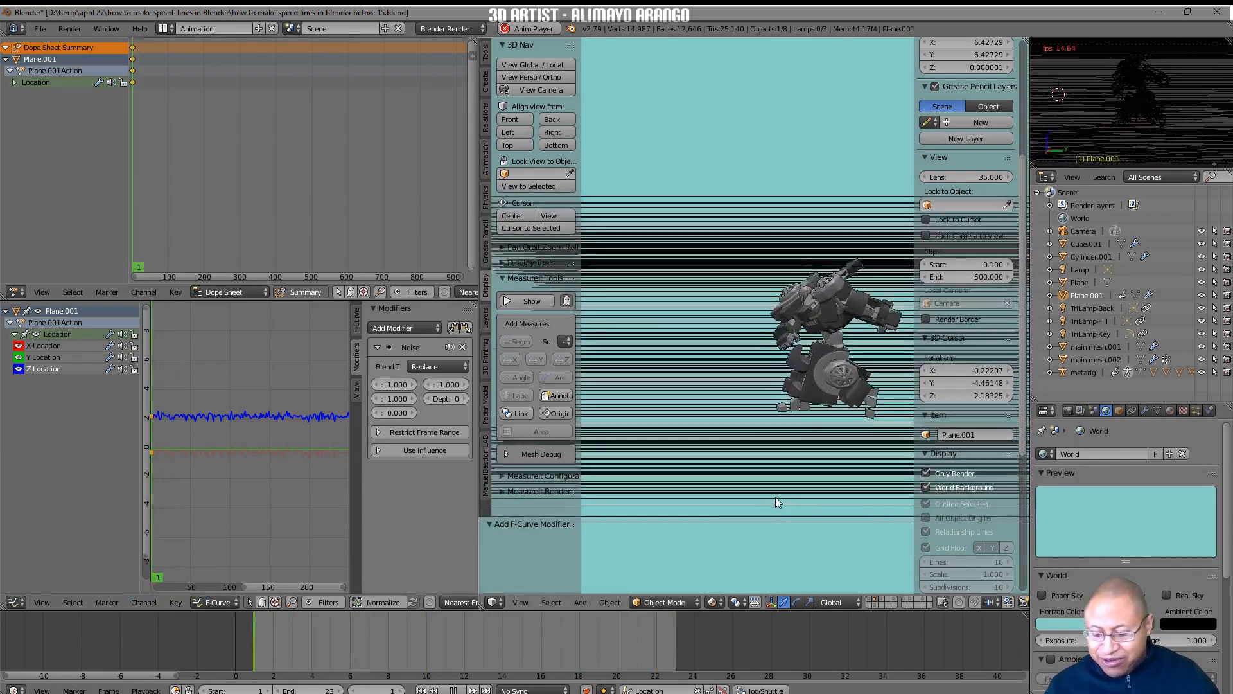
key(shift+space)
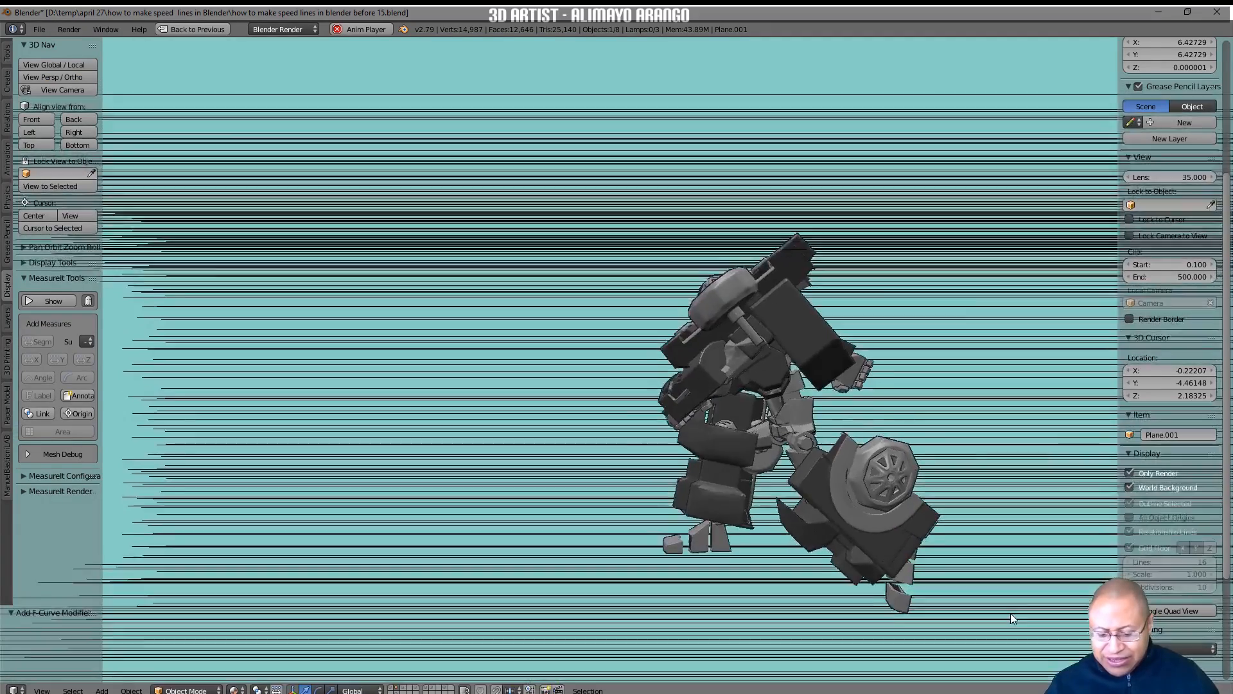
key(shift+space)
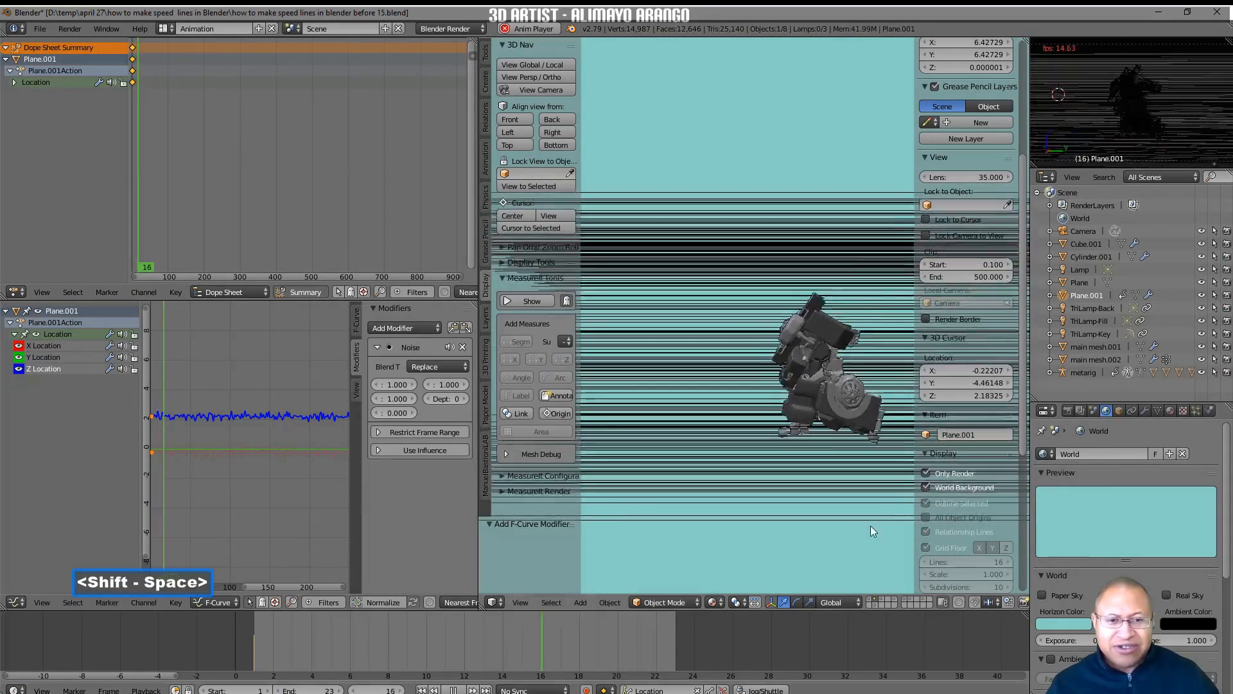
click(453, 690)
click(423, 690)
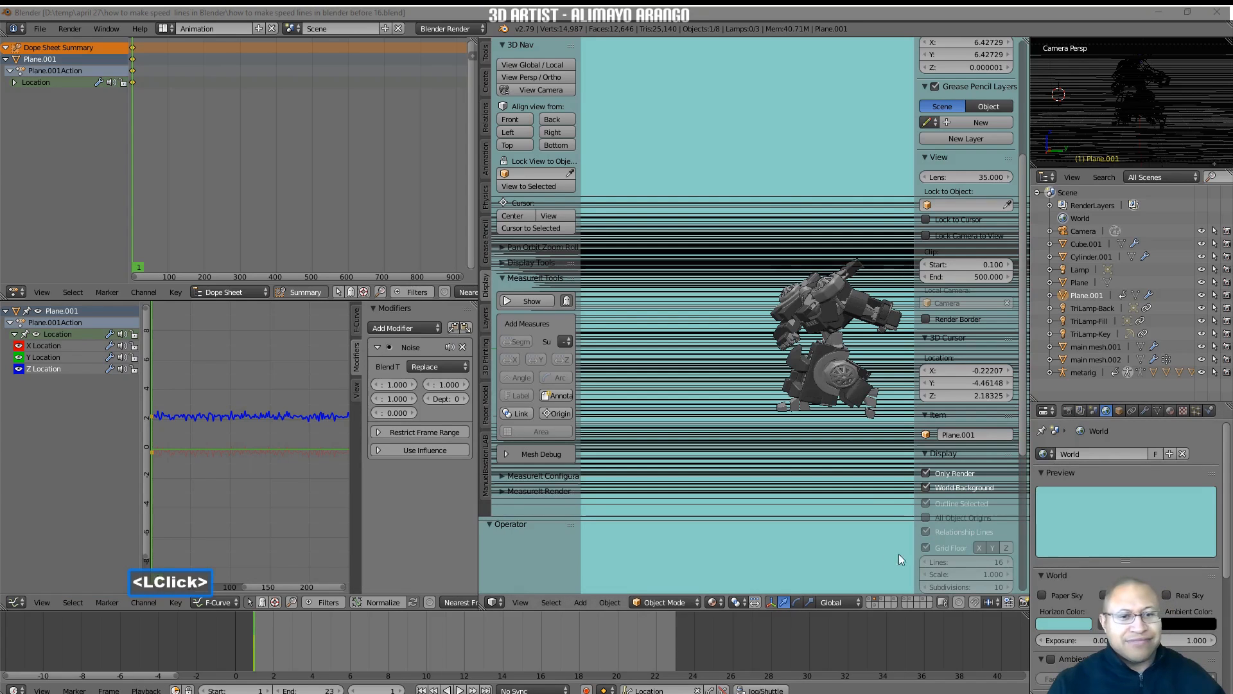
Save as "how to make speed lines in blender before 16.blend" and switch to the Default screen layout.
click(875, 562)
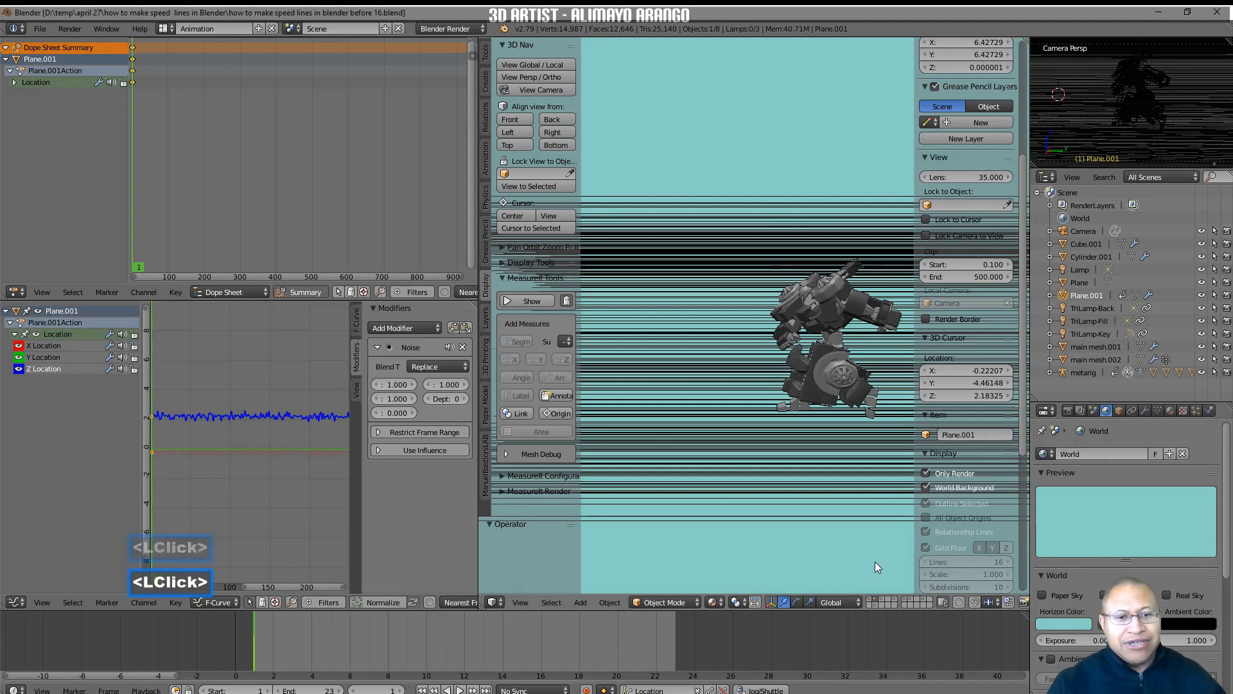
click(171, 30)
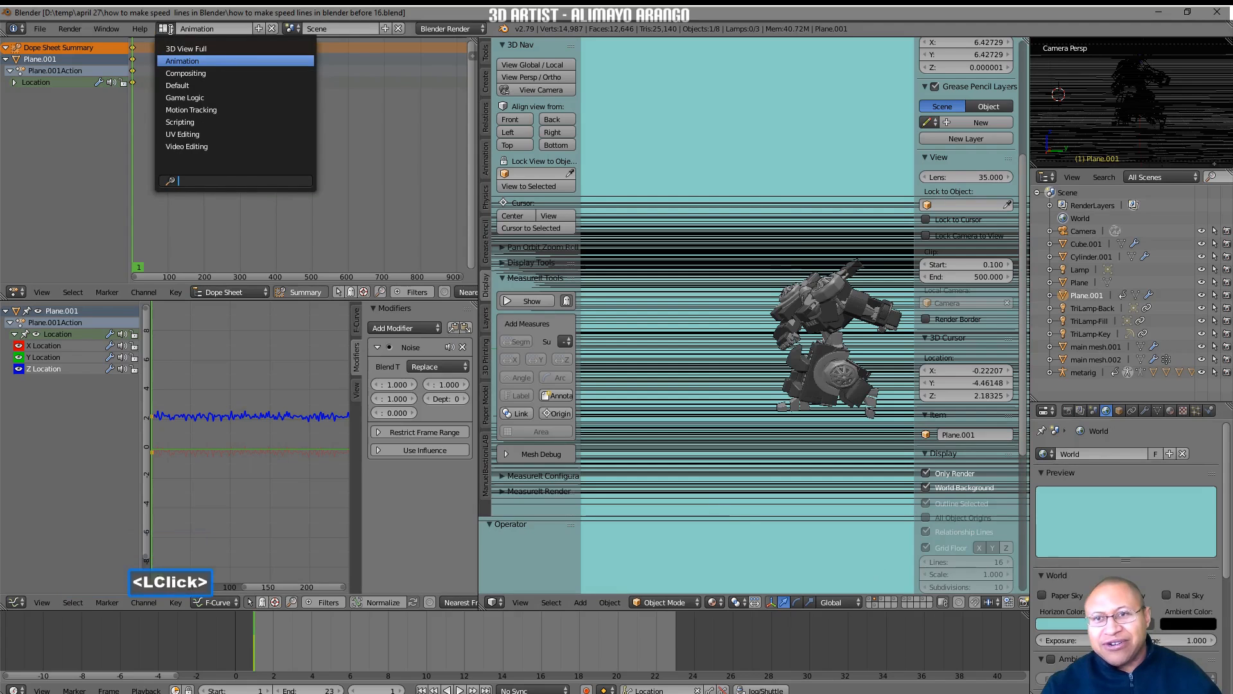
click(211, 85)
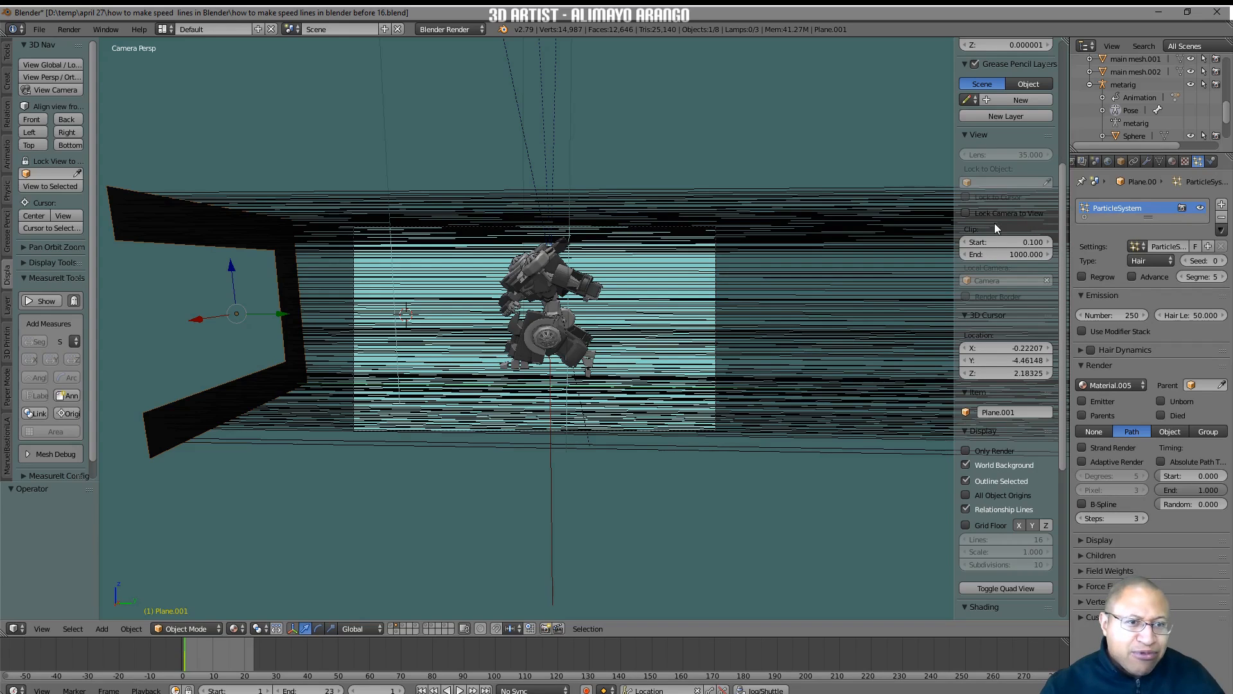
Orbit the camera toward the robot's front with Lock Camera to View enabled, and unlock the camera again.
click(966, 213)
middle_drag(568, 374, 640, 368)
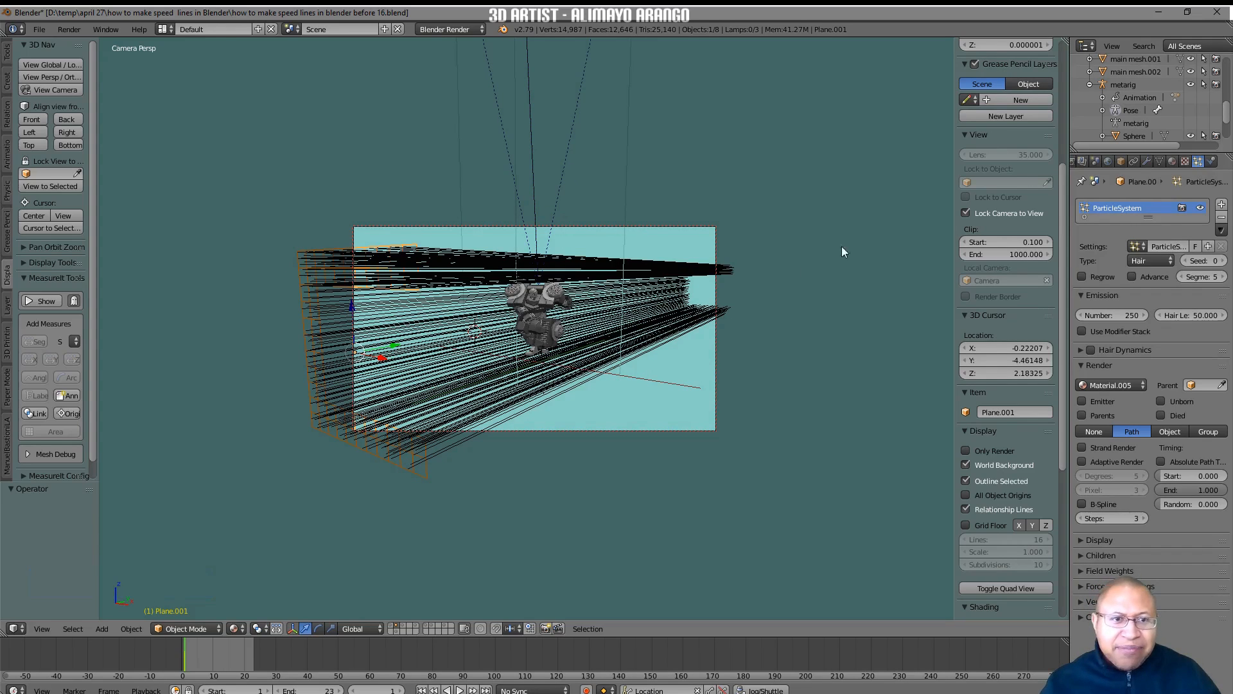
click(965, 214)
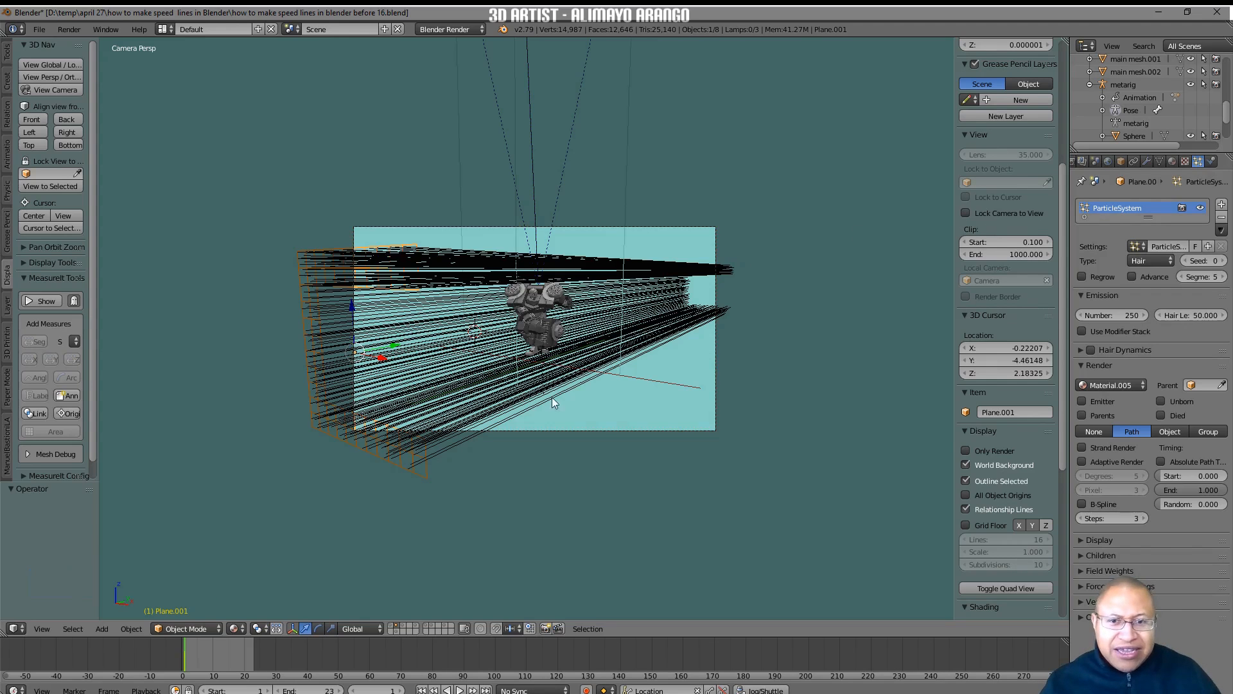
Scale up the hair-emitting plane around the robot by about 1.786 and again by about 1.179.
click(427, 464)
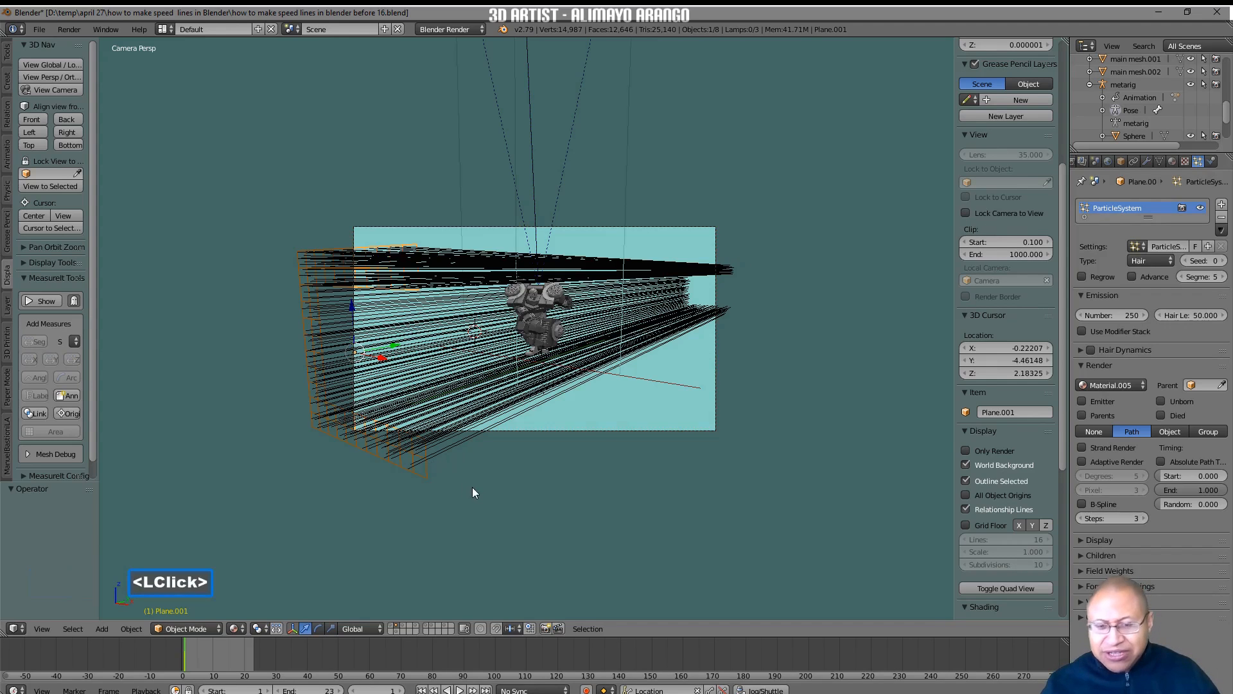
key(s)
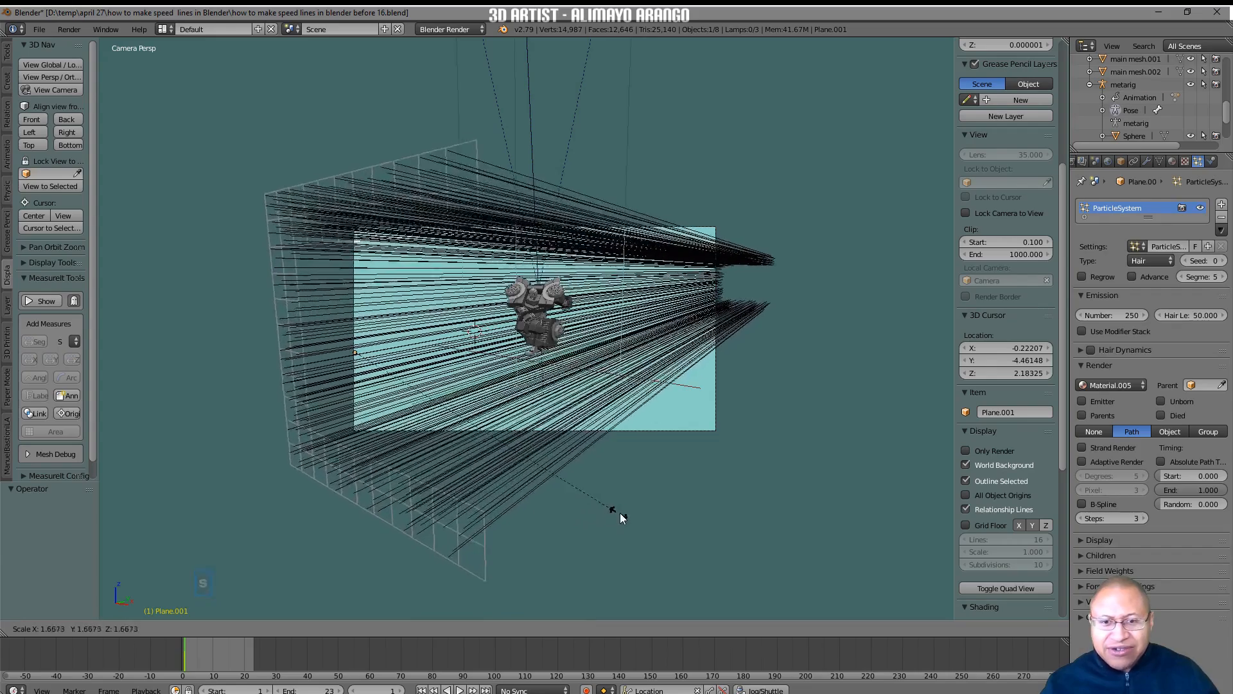
click(646, 508)
shift+middle_drag(701, 532, 696, 483)
key(s)
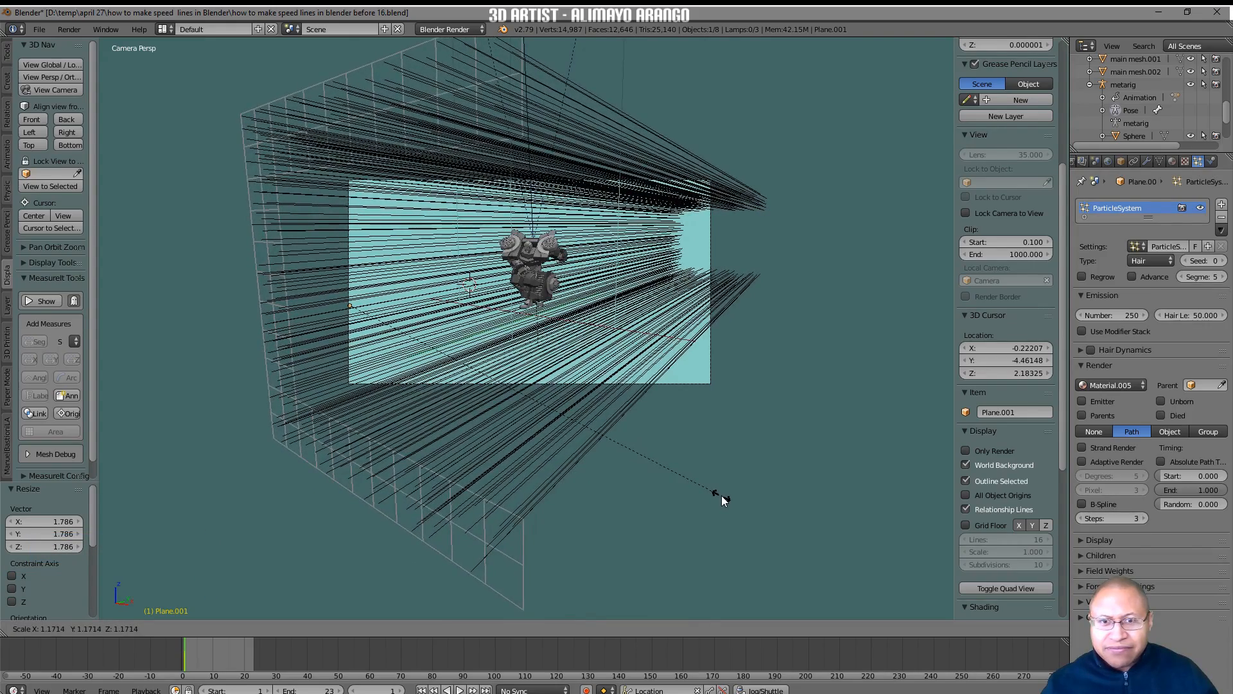
click(724, 495)
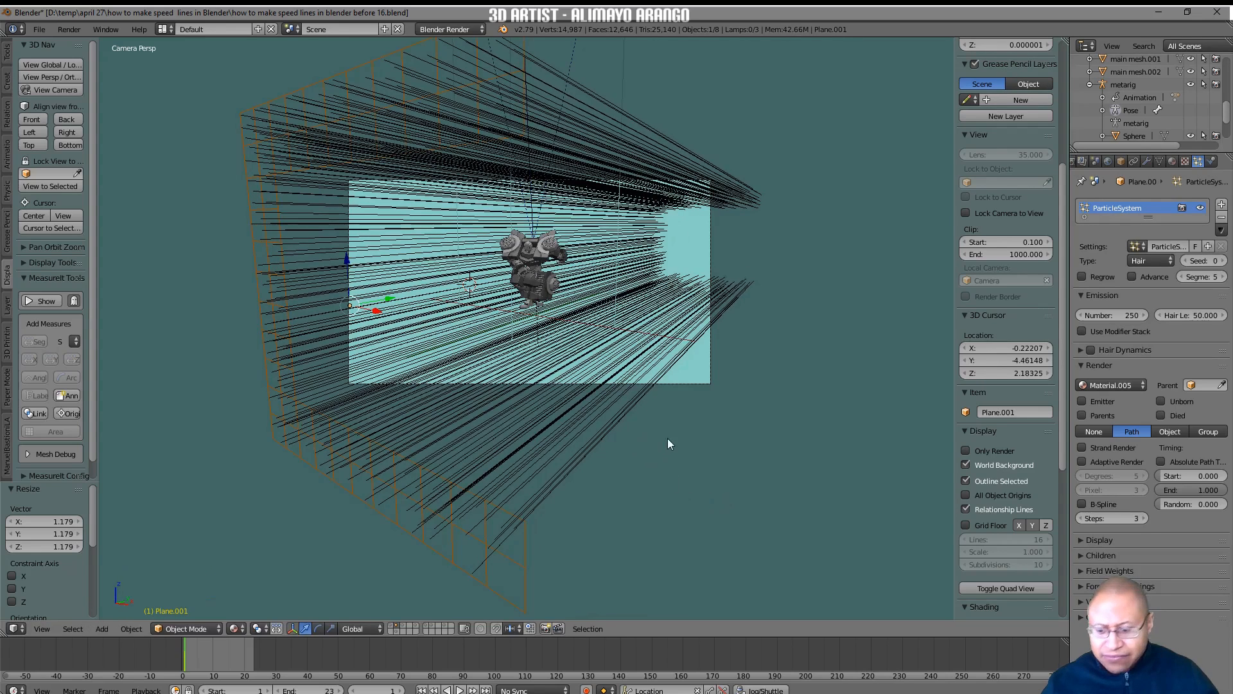
Reframe the camera closer to the robot's front using Lock Camera to View, and rotate the plane about -2.71° around the global Z axis.
click(966, 212)
shift+middle_drag(586, 341, 646, 306)
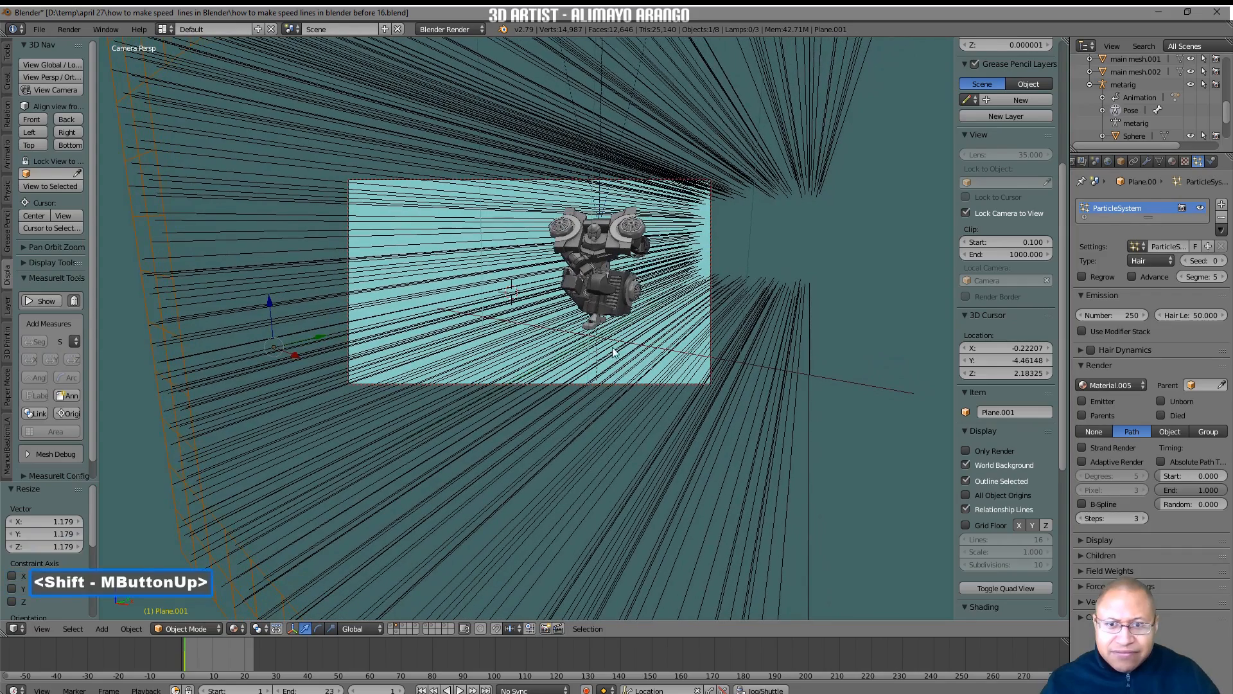
click(192, 429)
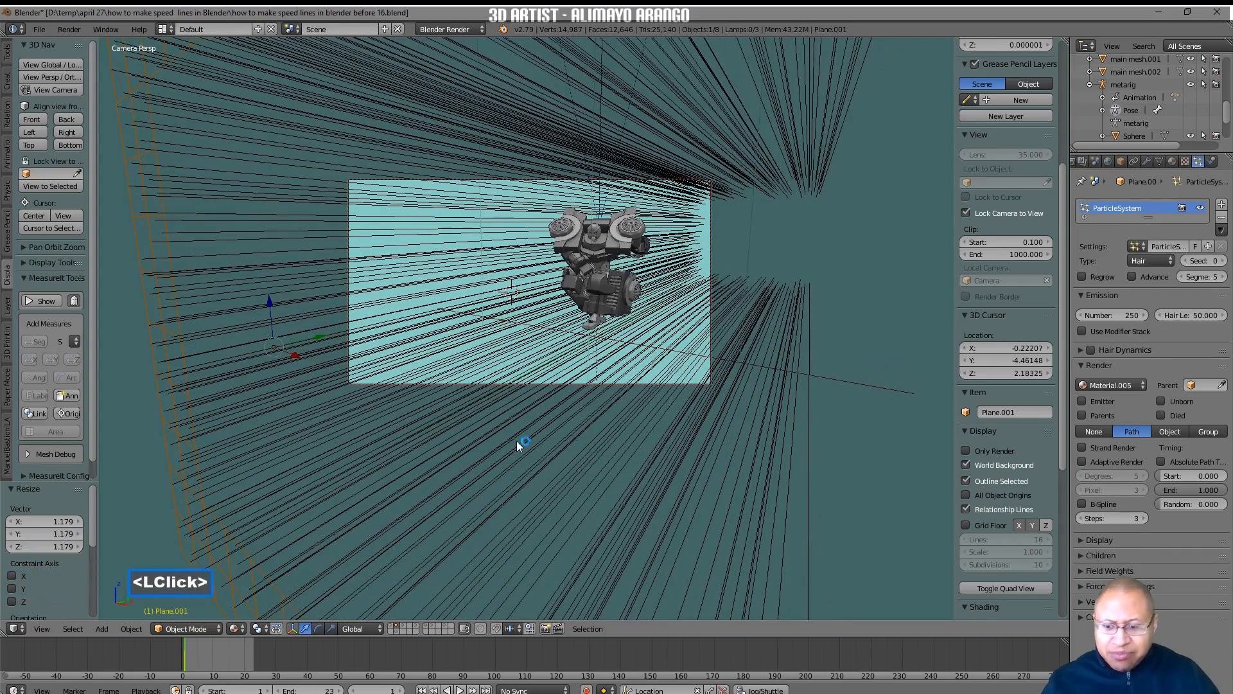
key(r)
key(z)
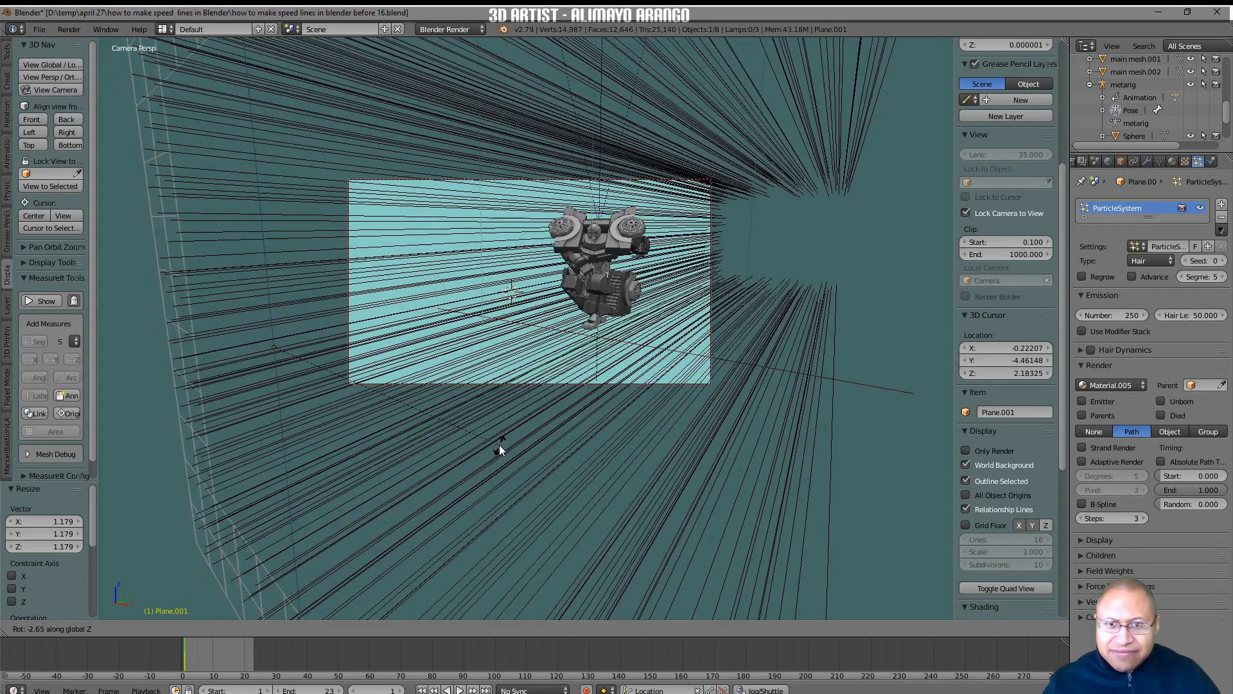
click(499, 445)
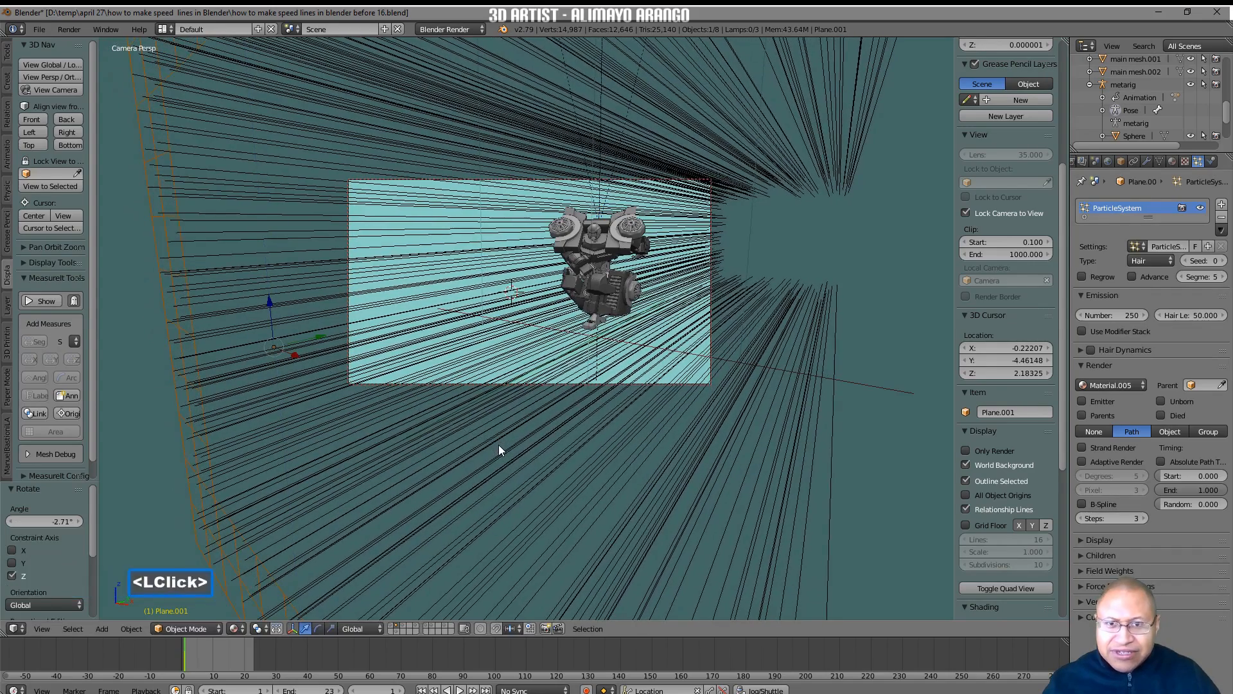
click(966, 214)
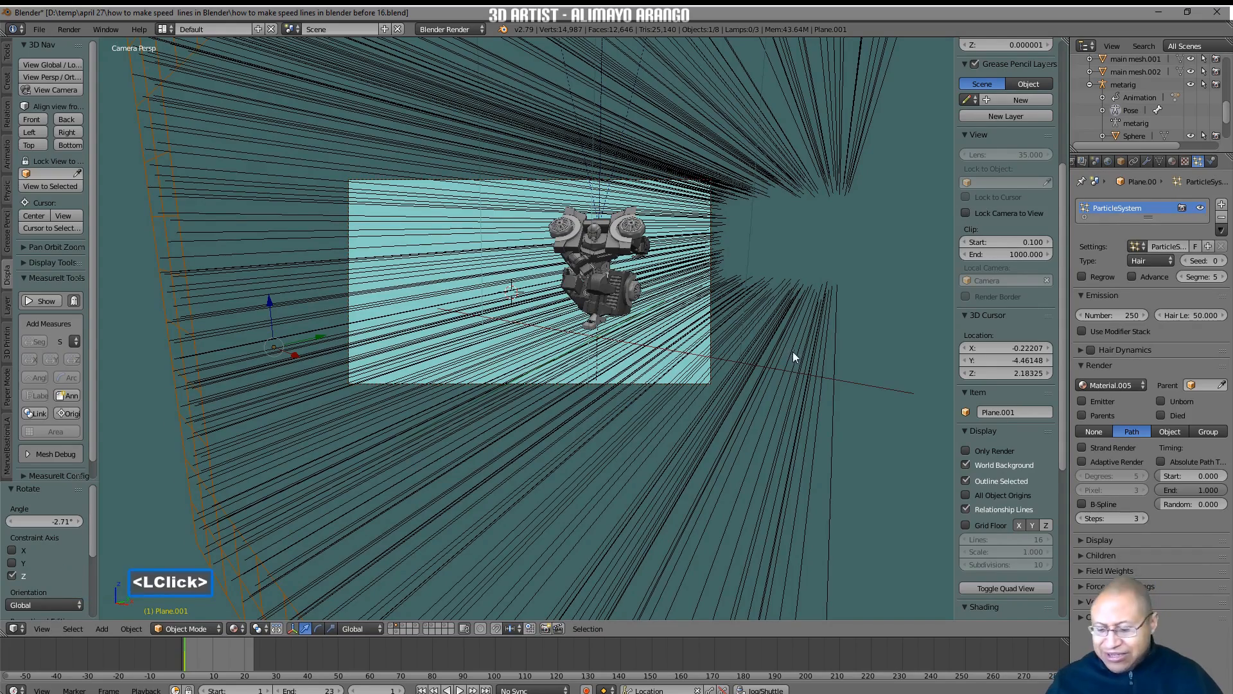
Play the animation through the reframed camera to check the speed lines, and return to frame 1.
ctrl+middle_drag(792, 363, 826, 291)
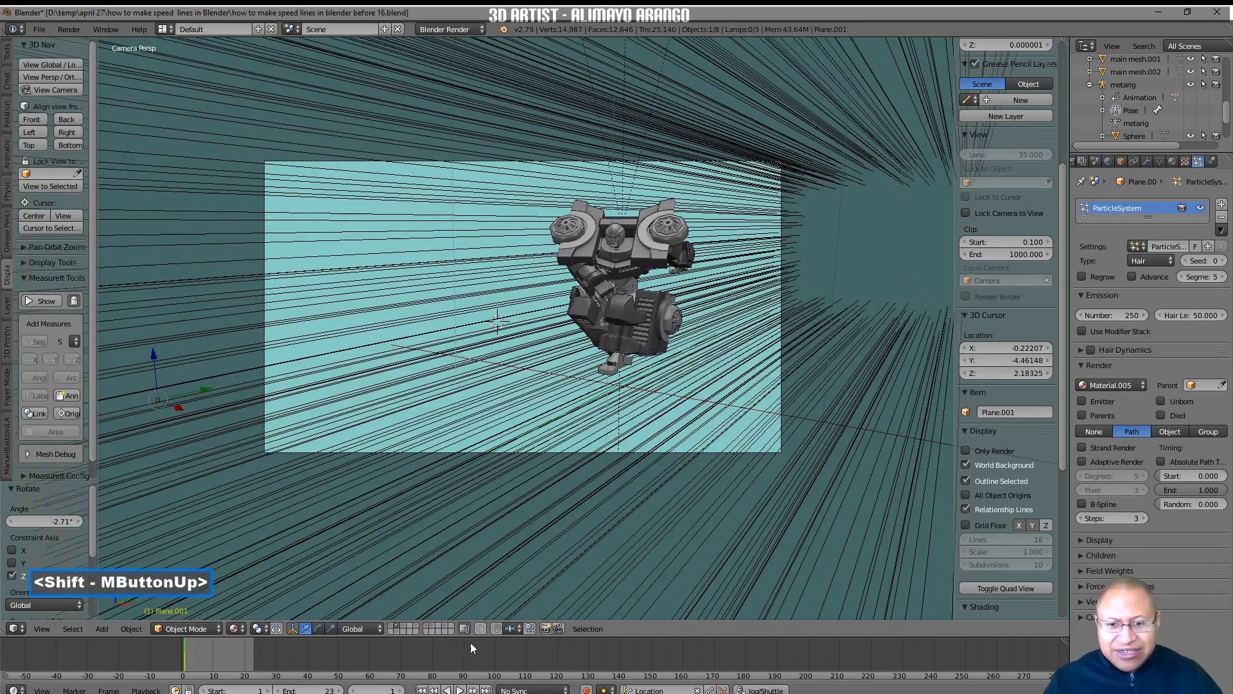
click(459, 690)
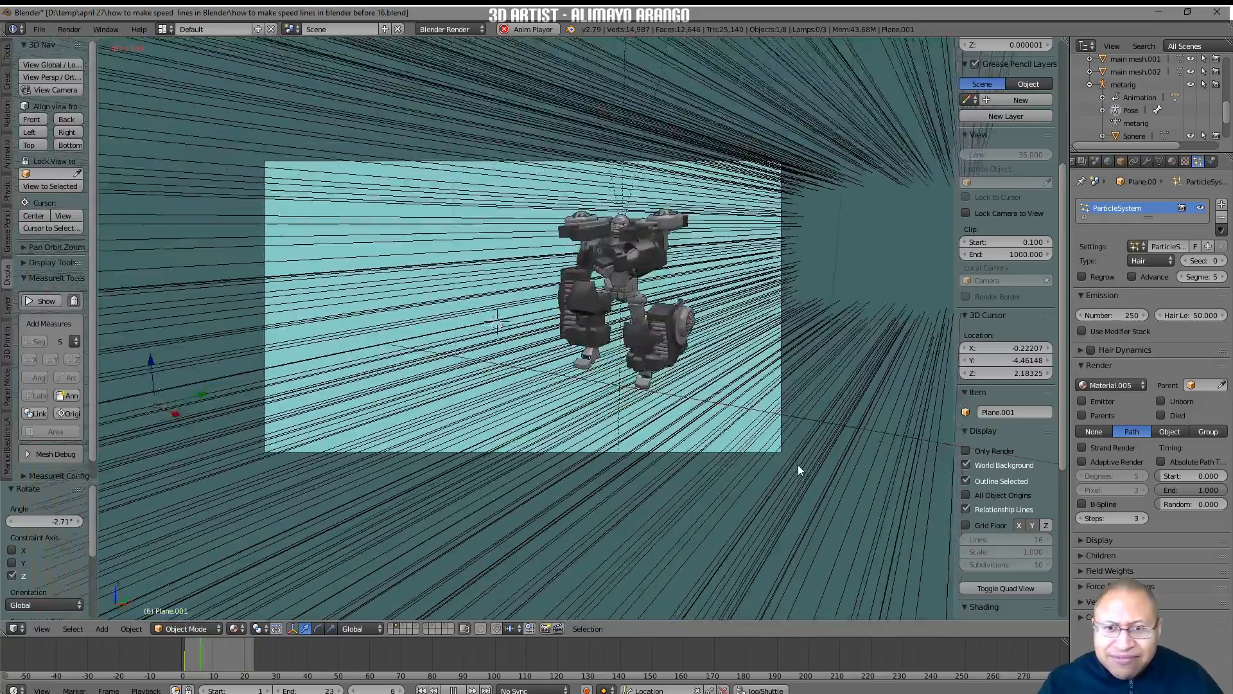
click(453, 690)
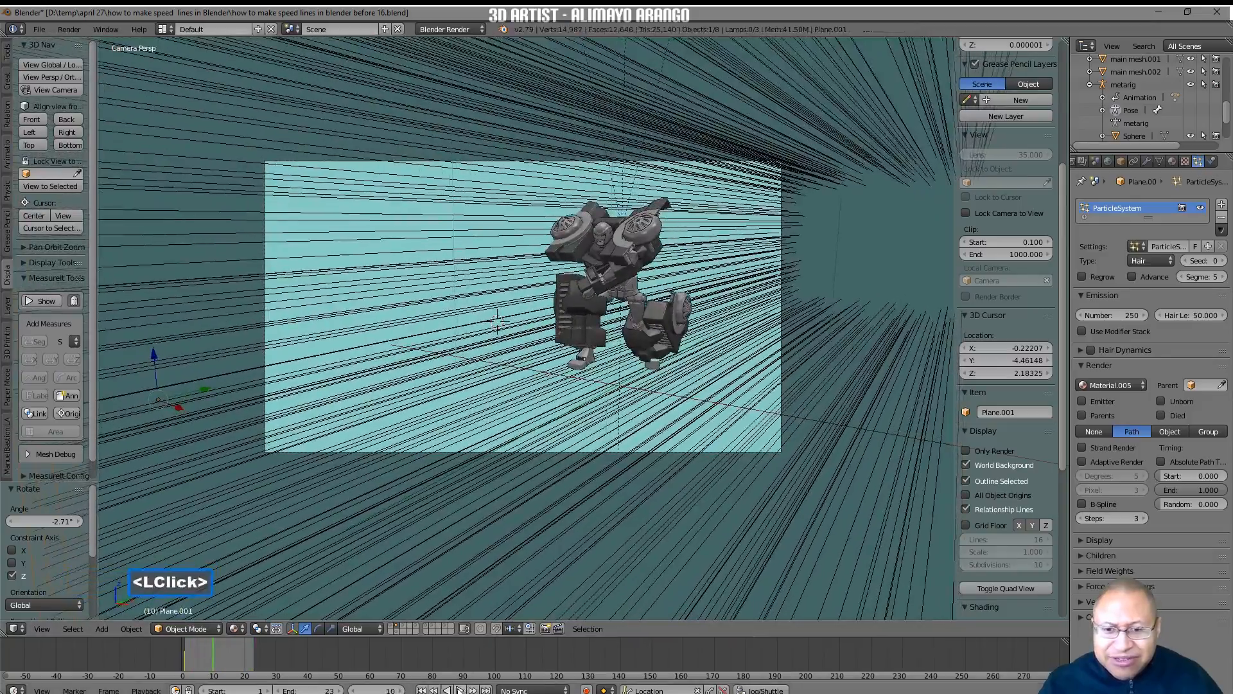
click(422, 690)
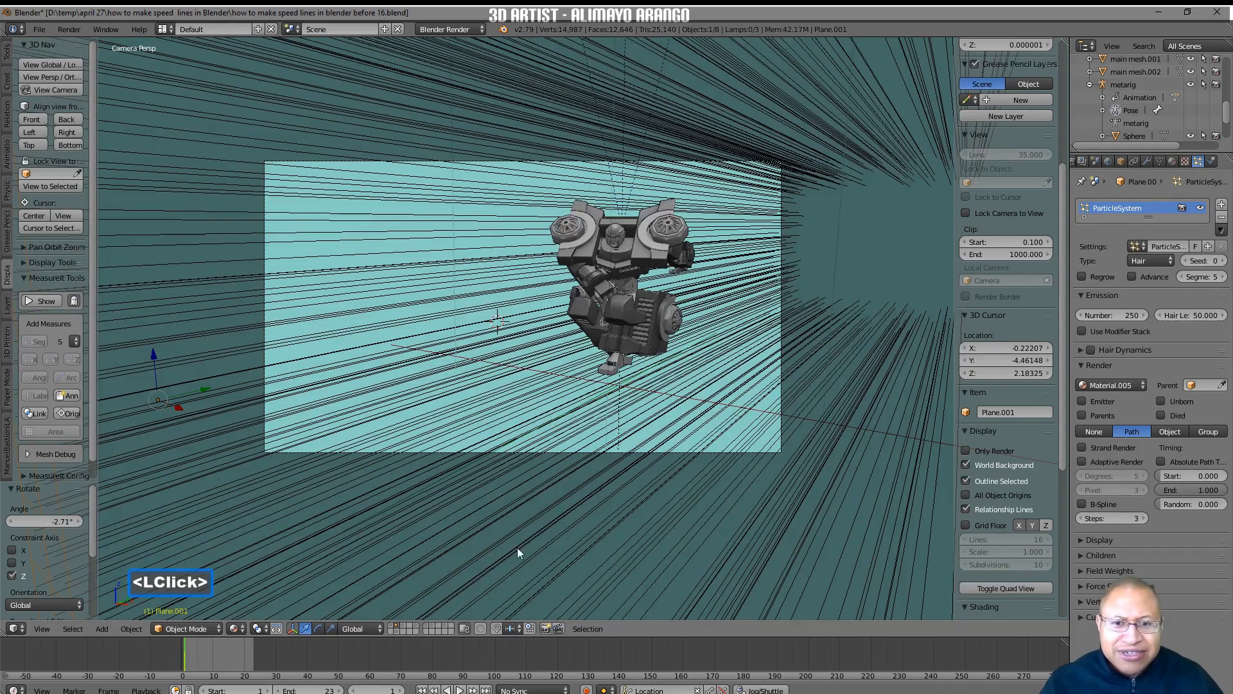
Set the plane's hair particle number to 500 and play the animation to check the denser lines.
scroll(522, 539, down, 2)
scroll(521, 534, down, 1)
click(307, 562)
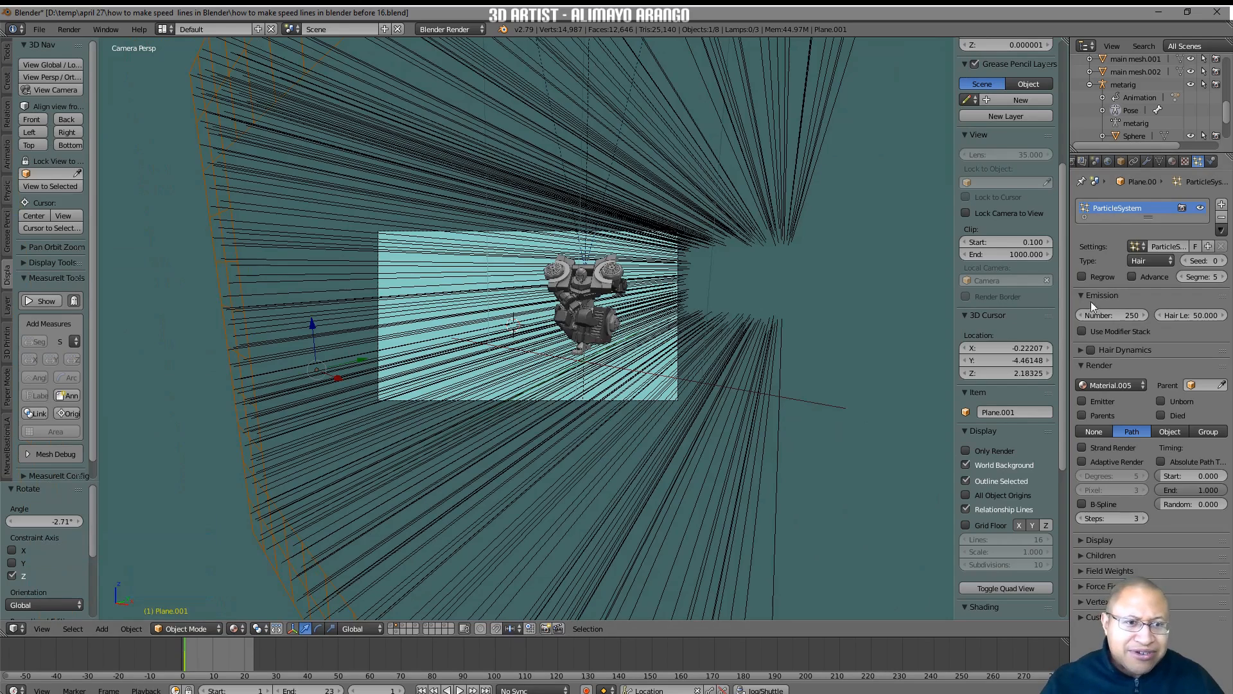
click(1109, 312)
text(500)
key(Return)
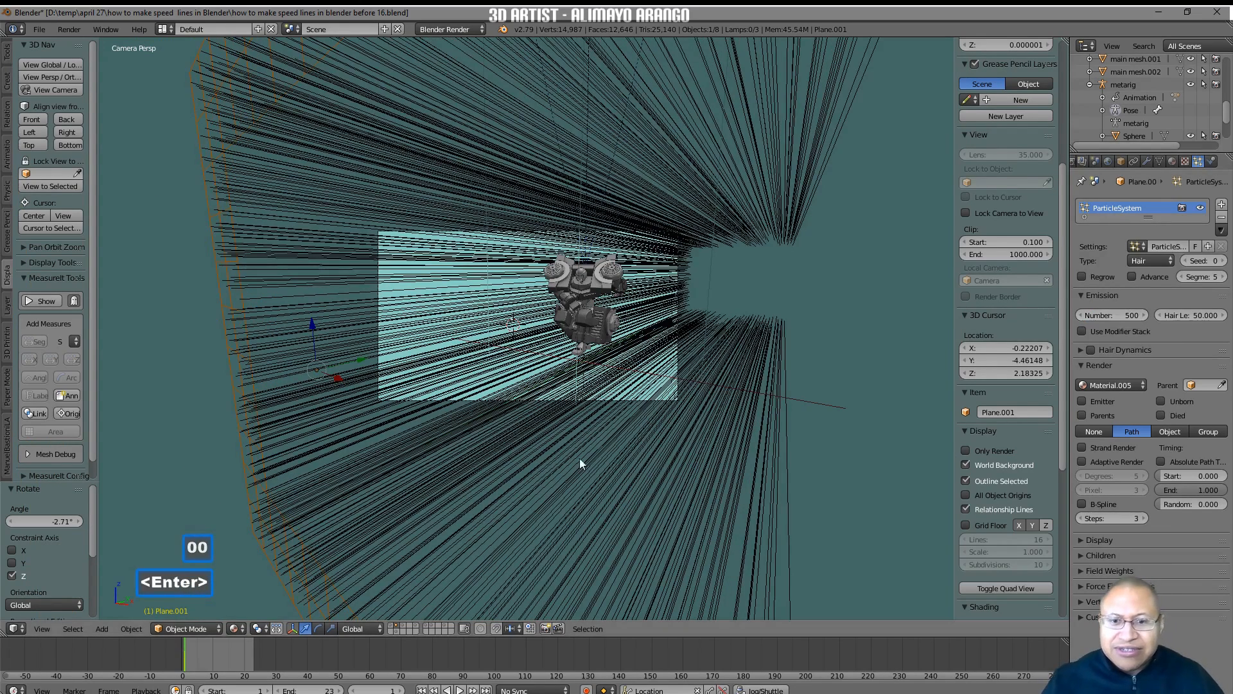
click(460, 690)
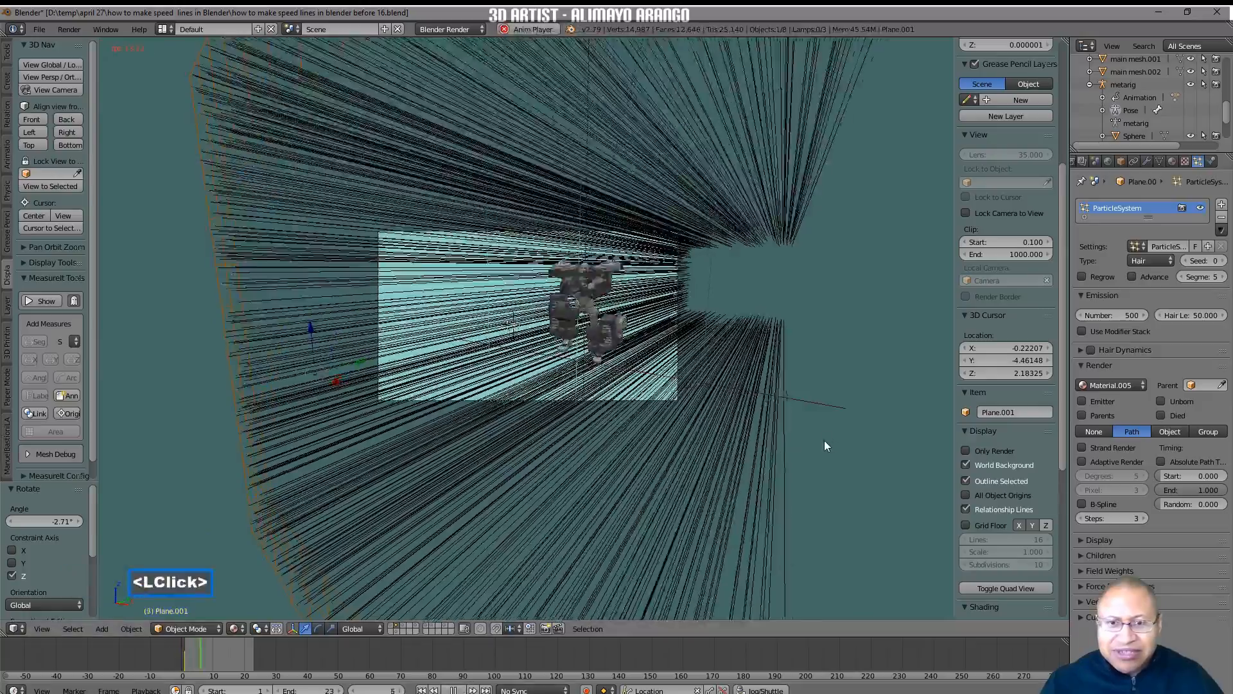
Preview the running animation in the camera view with Only Render turned on, stop playback and return to frame 1.
scroll(816, 440, up, 1)
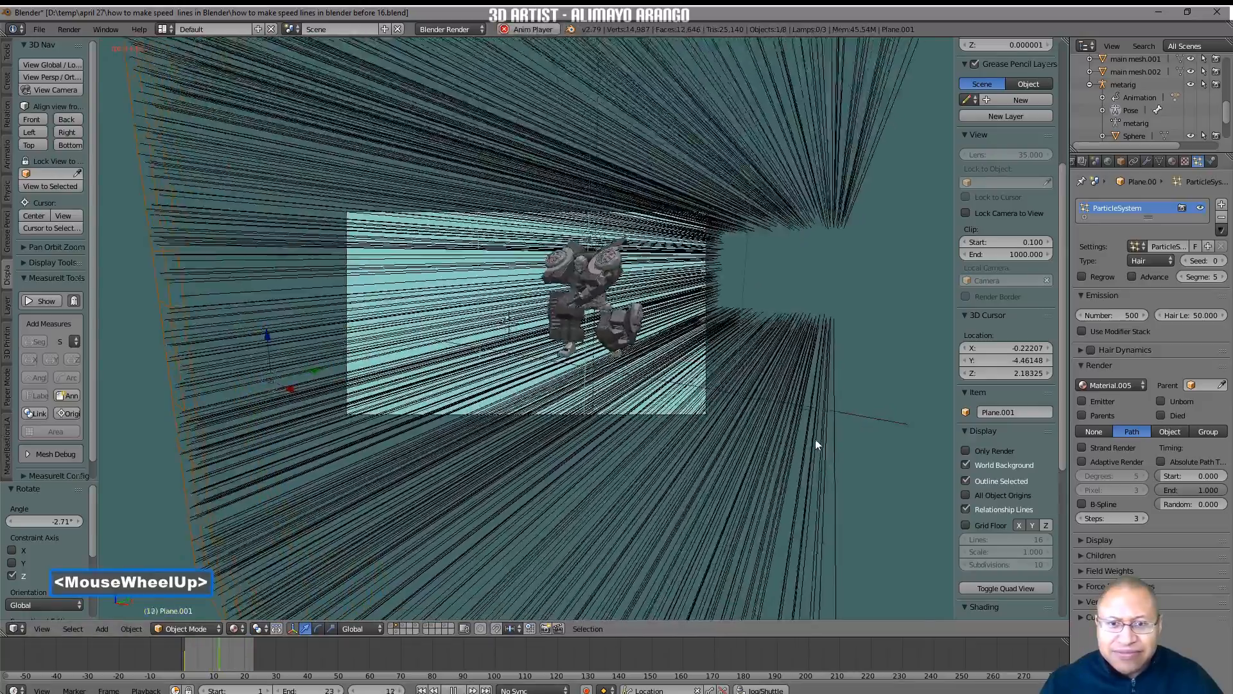
scroll(816, 438, up, 4)
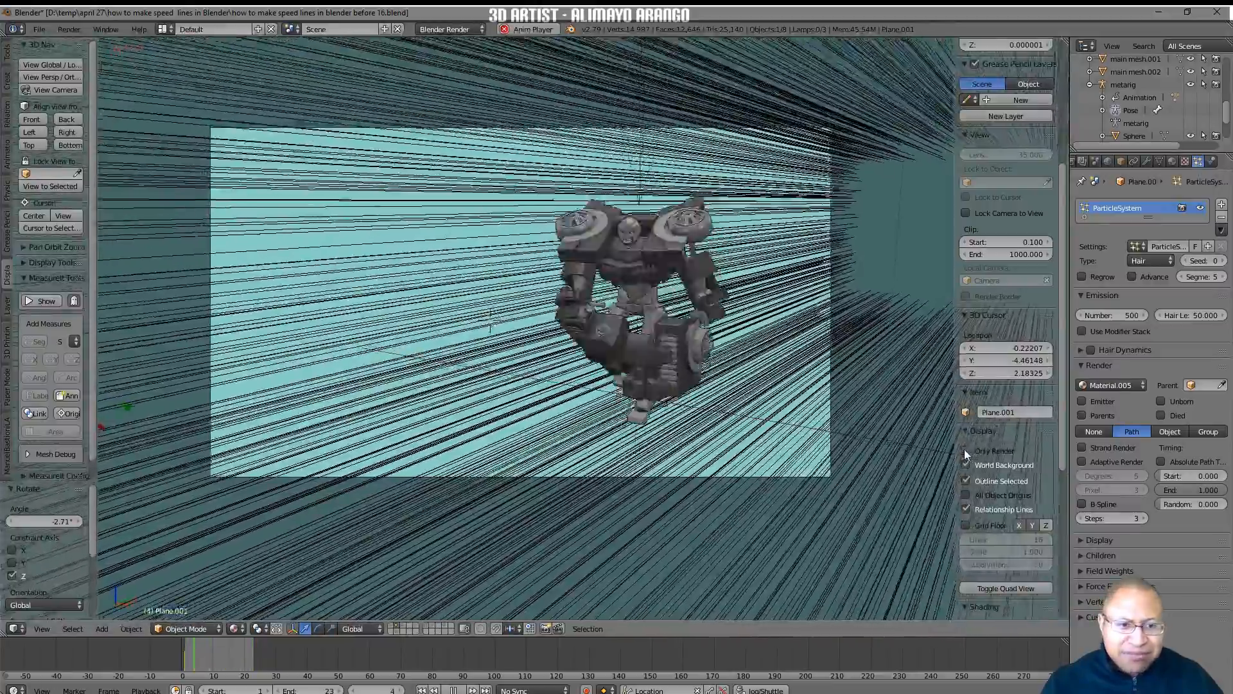
click(966, 450)
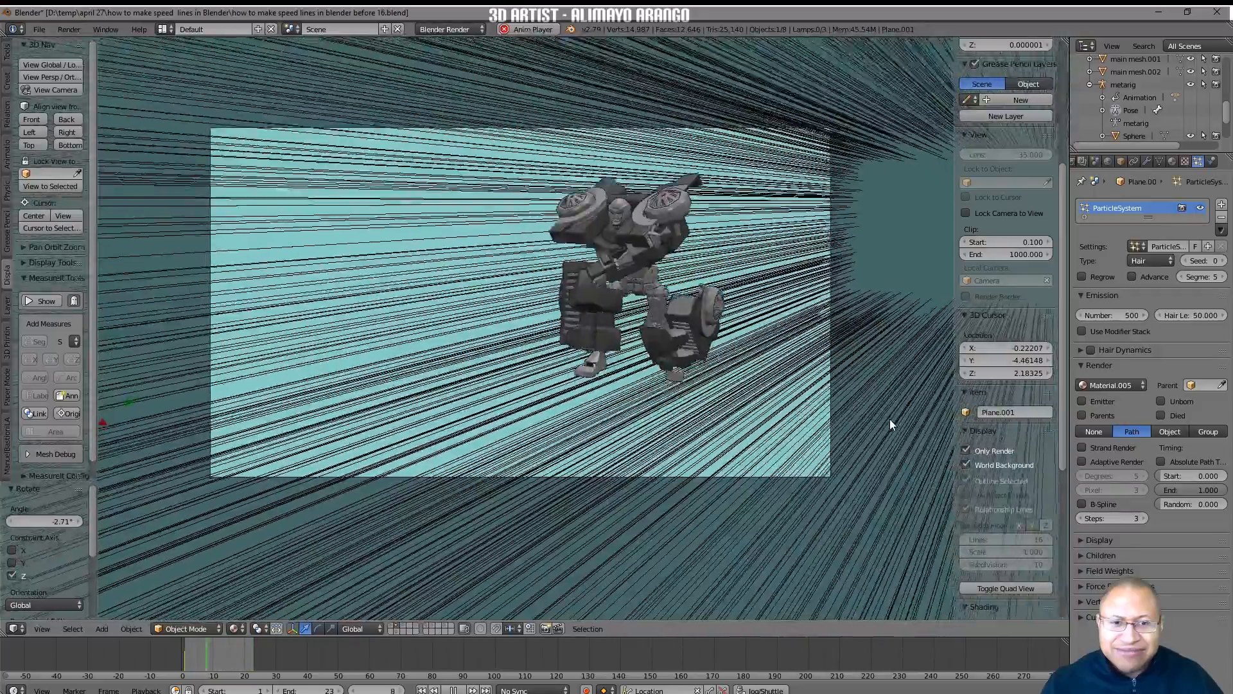
click(455, 689)
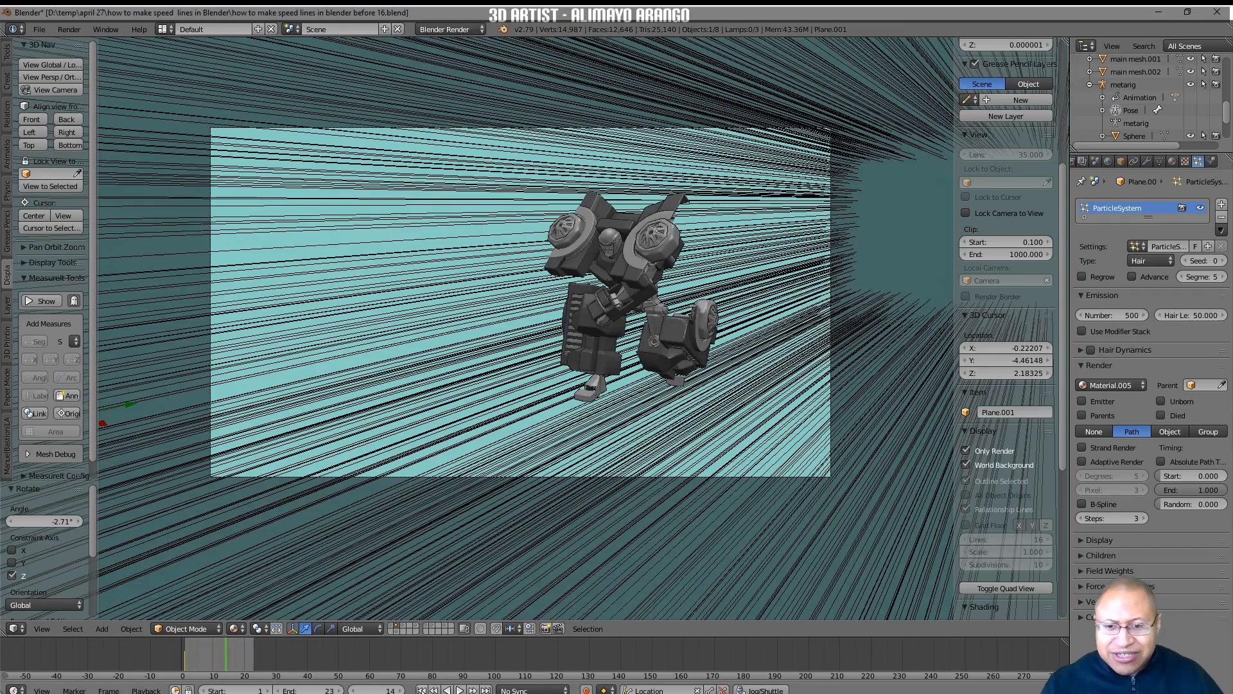
click(422, 690)
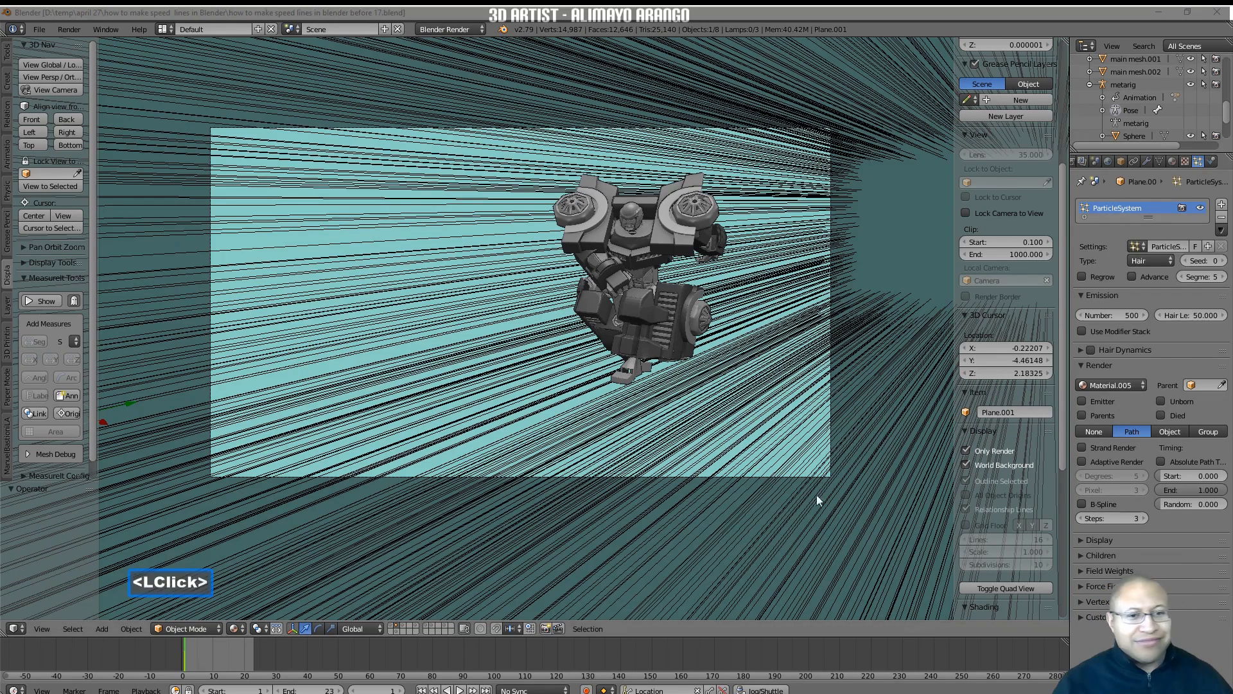
Save the project as "how to make speed lines in blender before 17.blend" and turn off Only Render for the viewport.
click(805, 523)
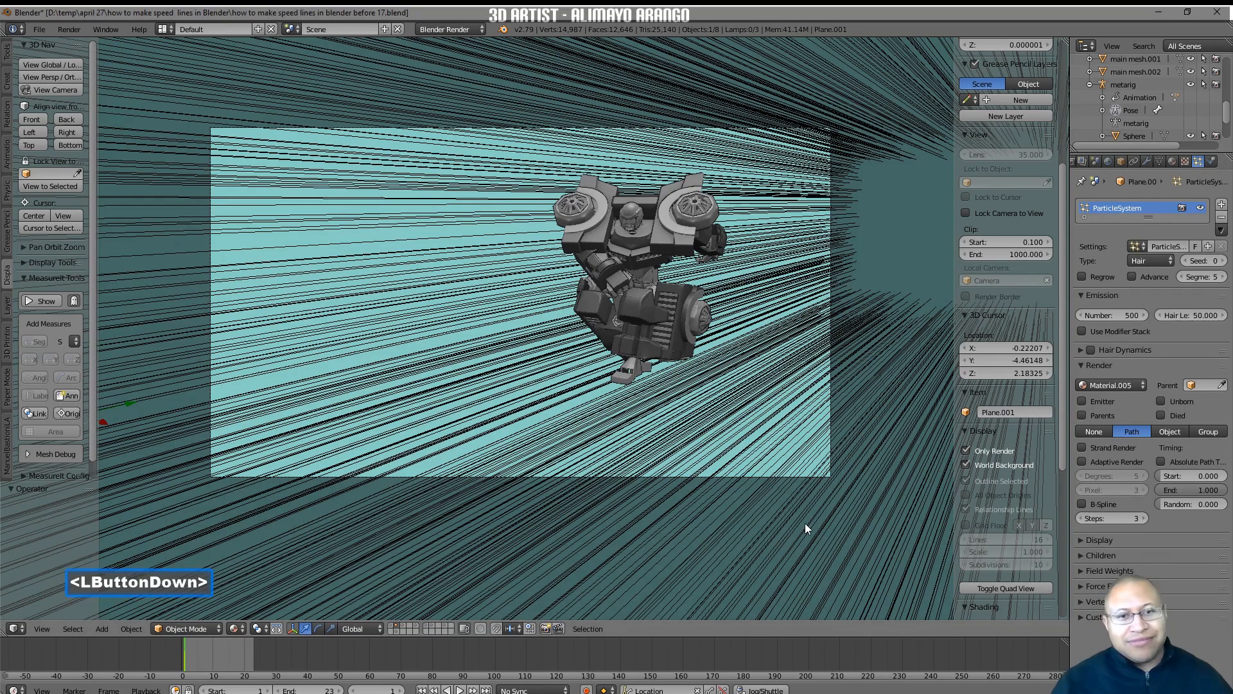
click(966, 450)
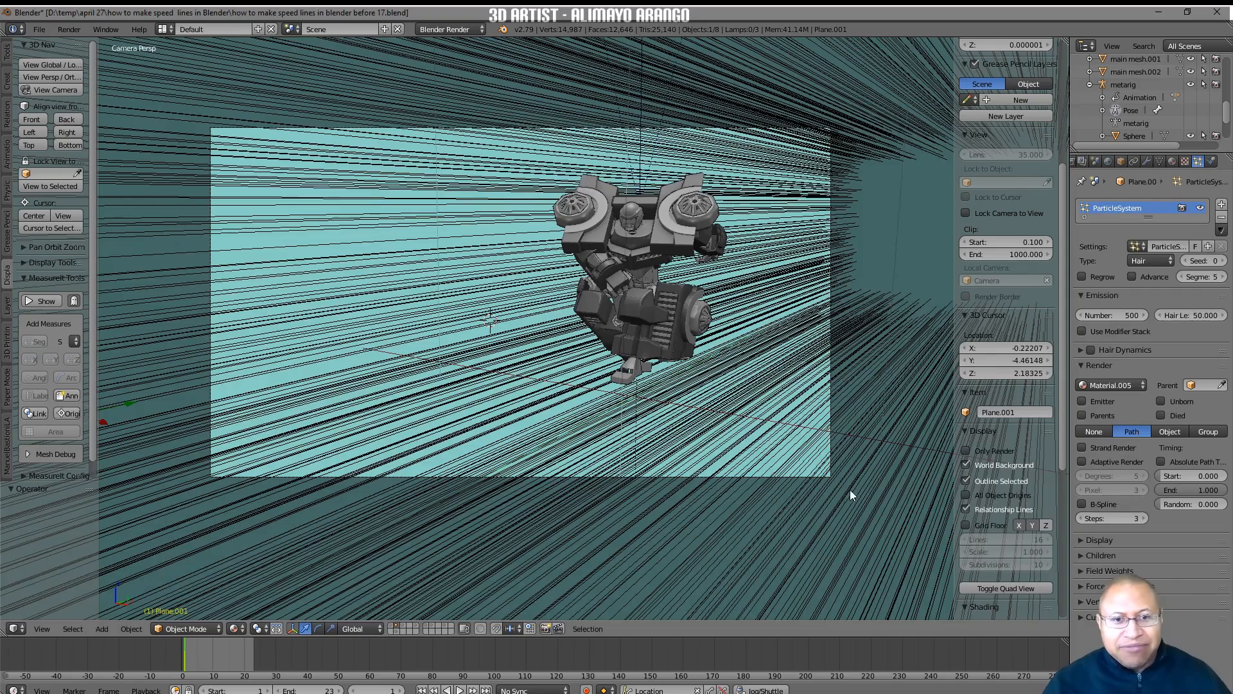
scroll(849, 490, down, 3)
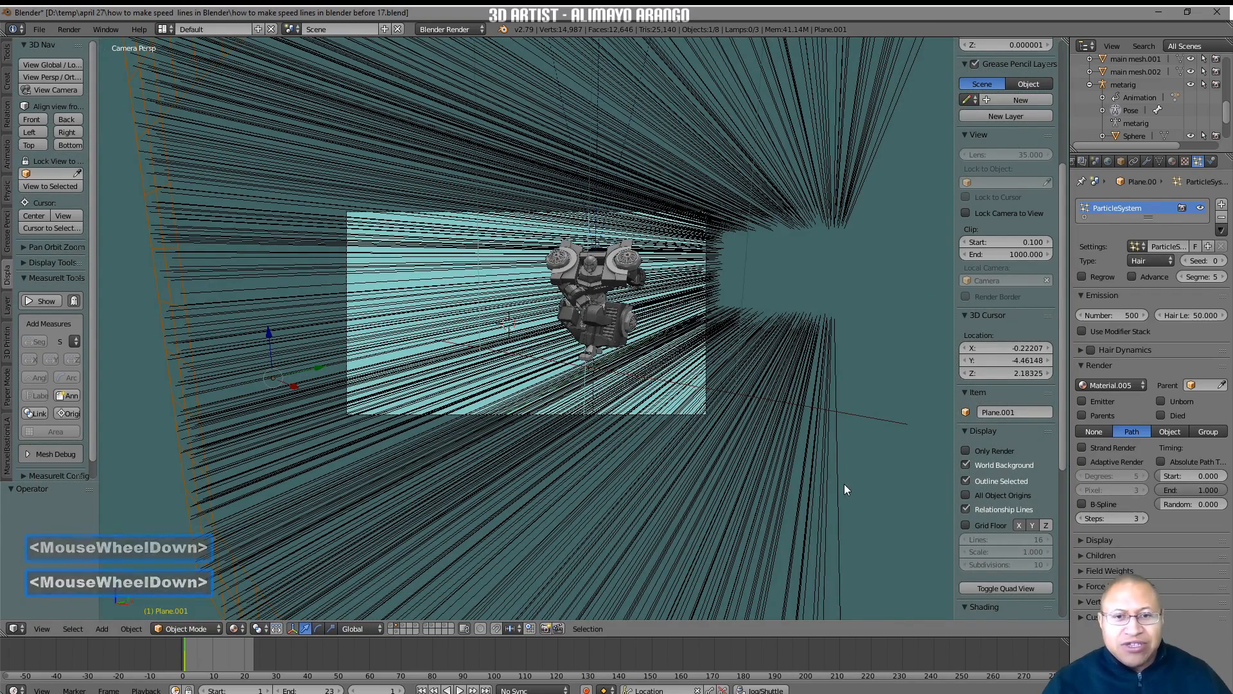
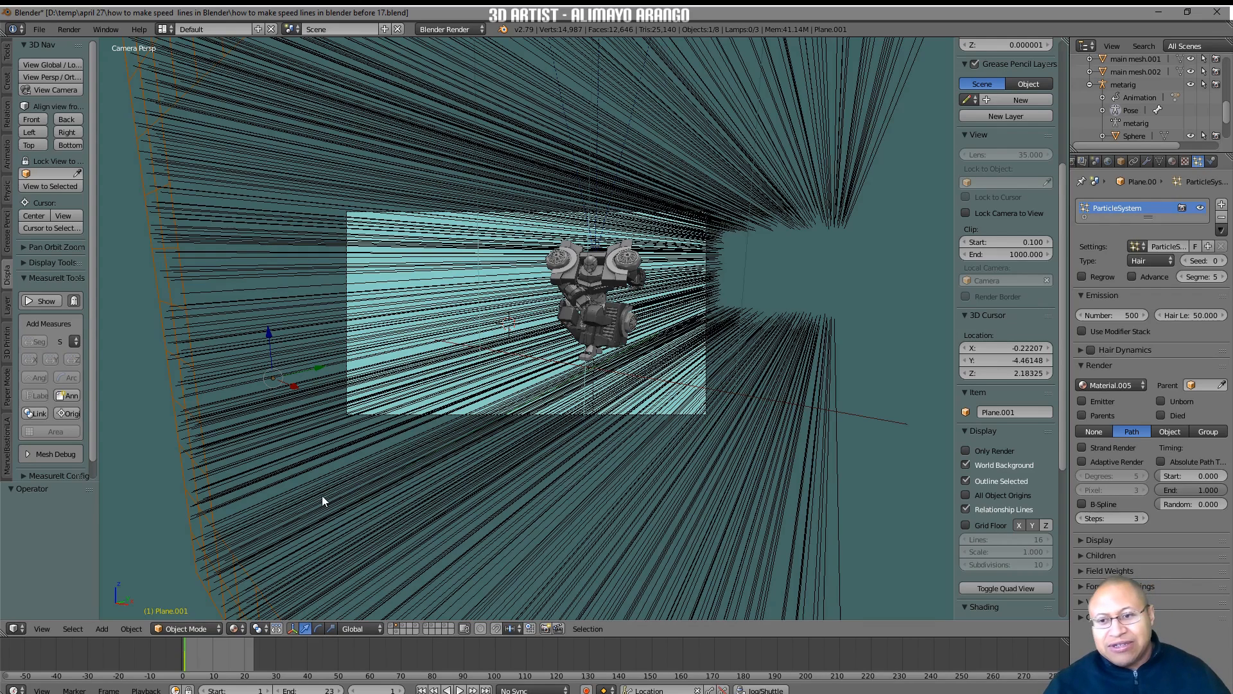
Move the speed-line plane to layer 17 so only the robot scene stays on the active layers.
click(208, 487)
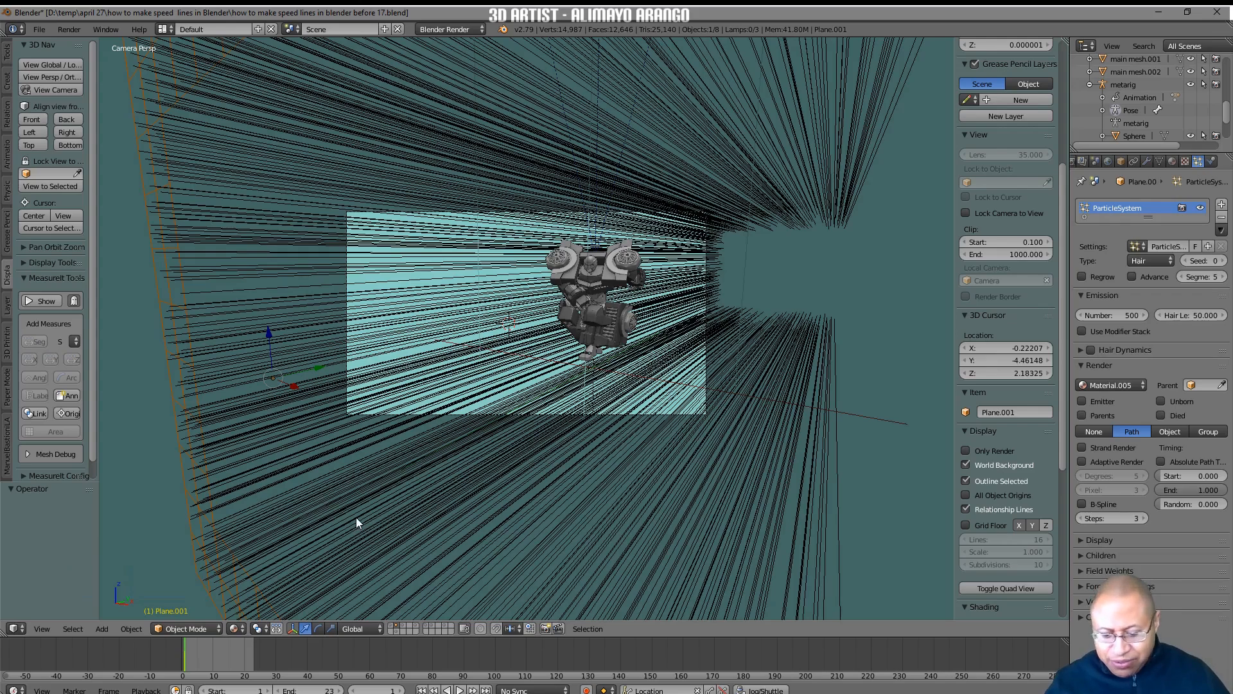
key(m)
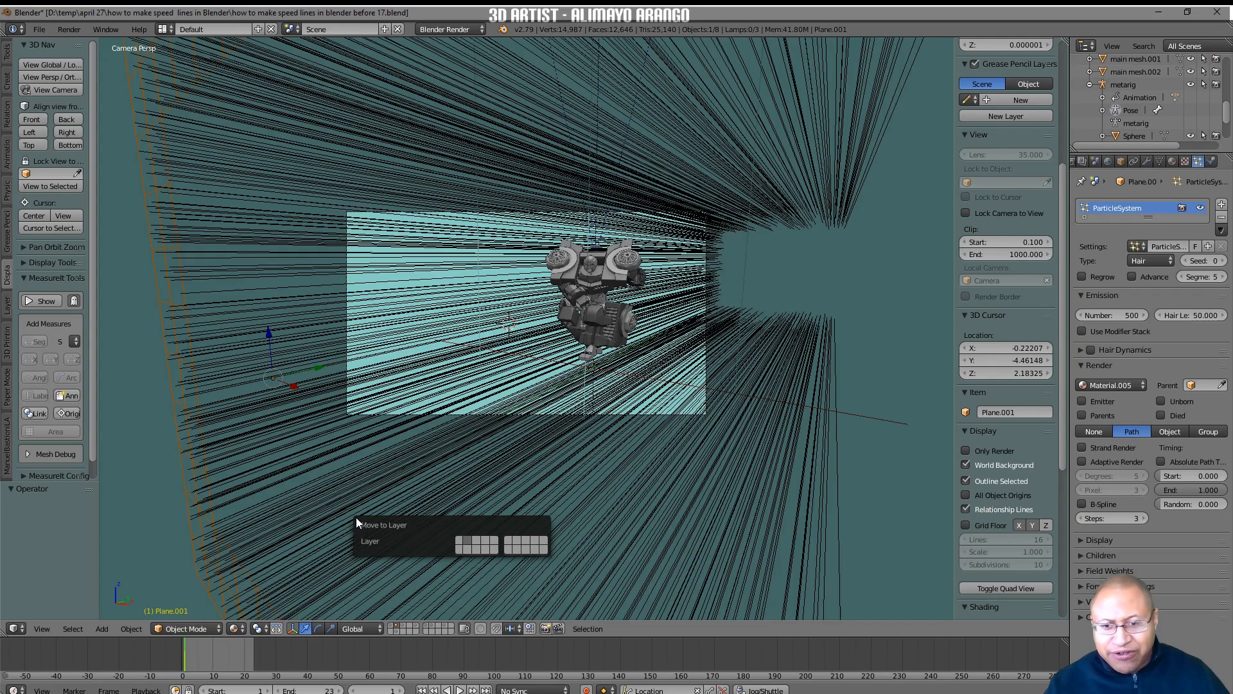
click(515, 548)
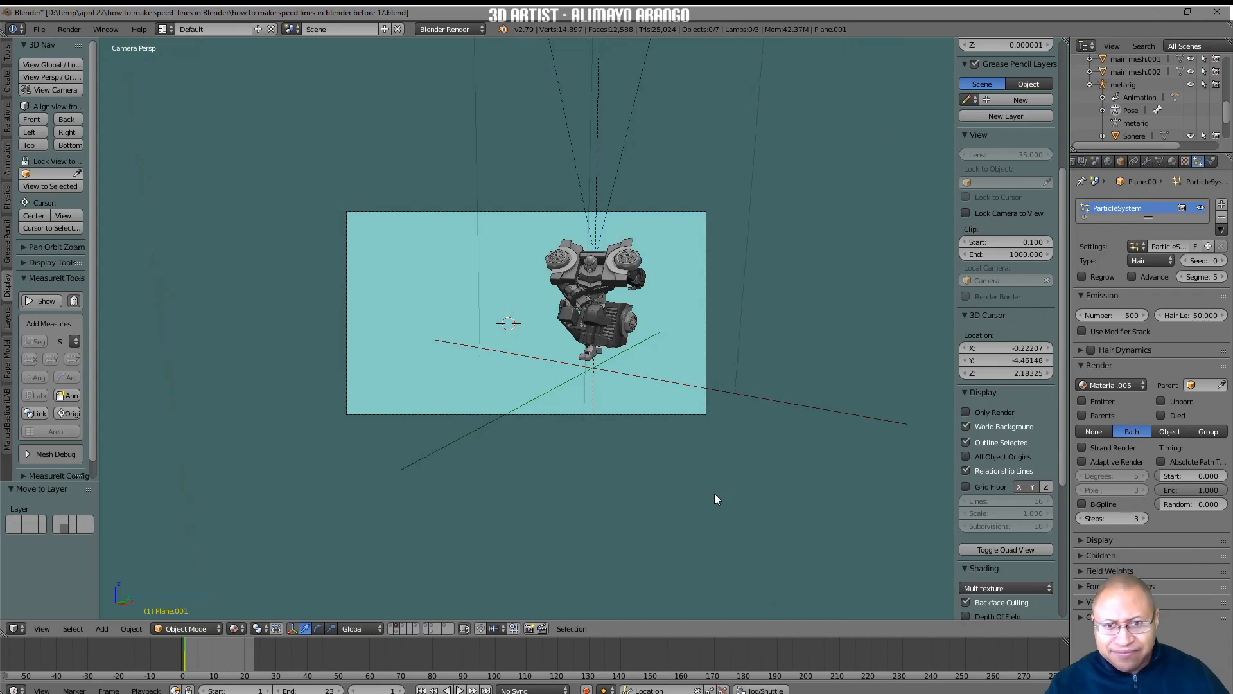
Lock the camera to the view, reframe the robot head-on in the middle of the shot, and unlock the camera.
click(966, 213)
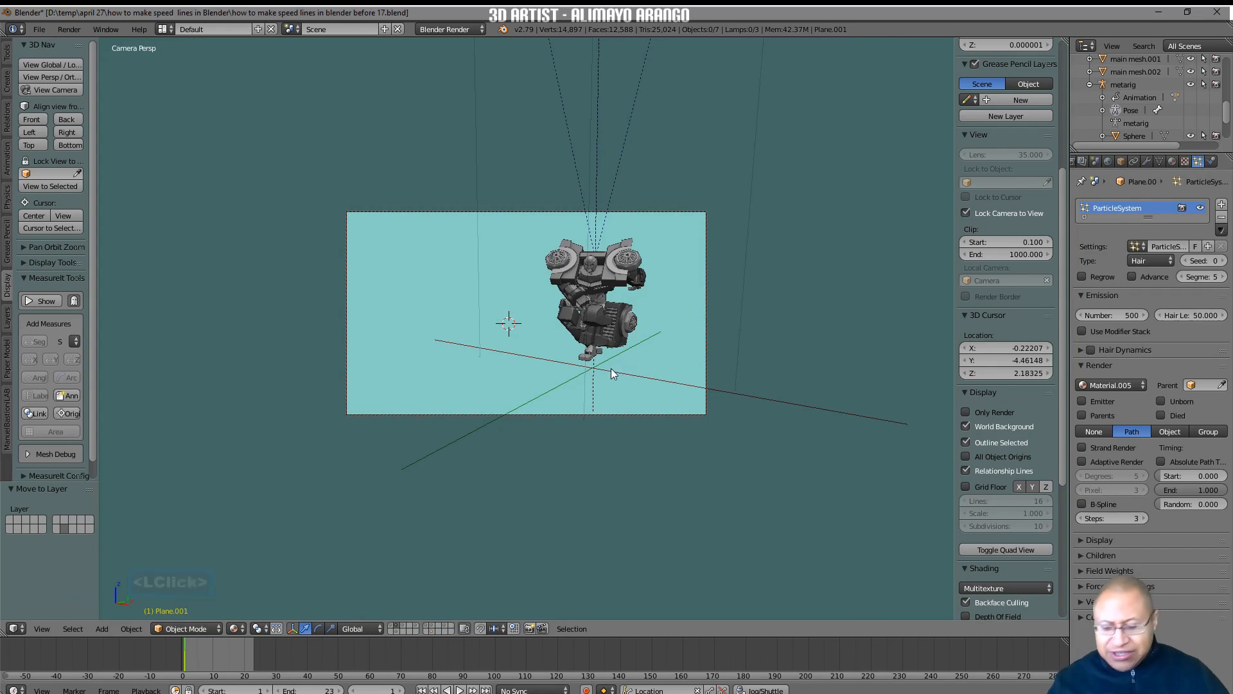
middle_drag(598, 372, 602, 316)
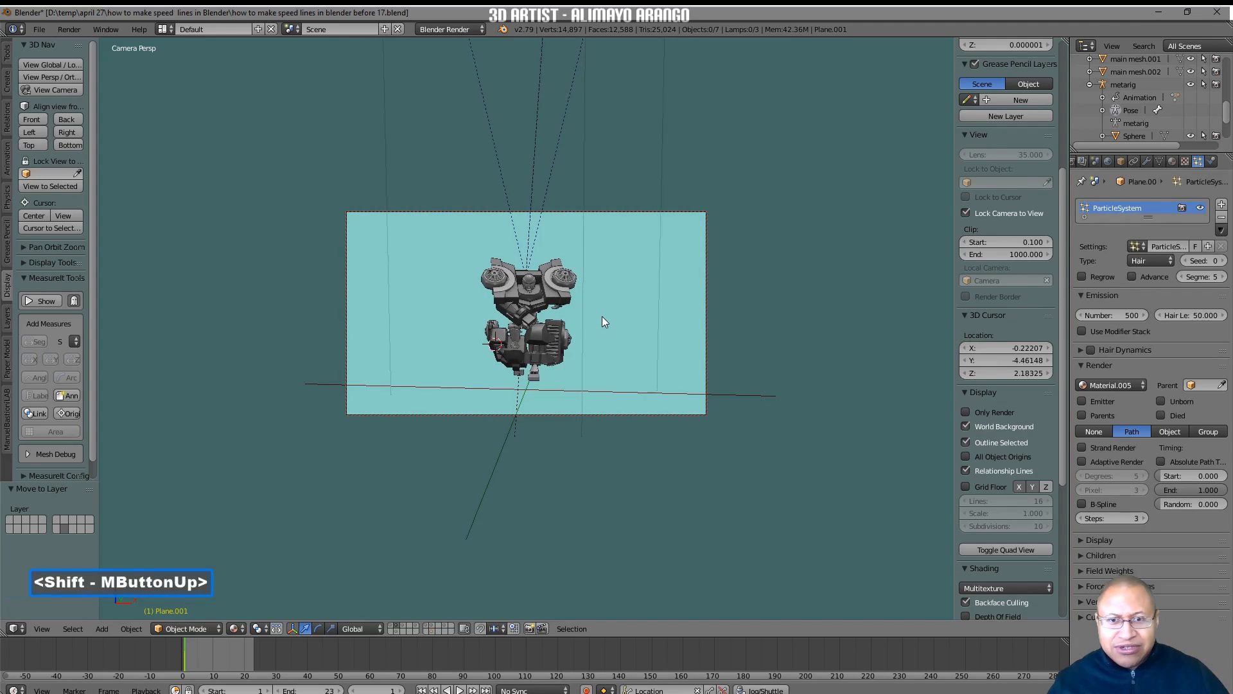
click(966, 212)
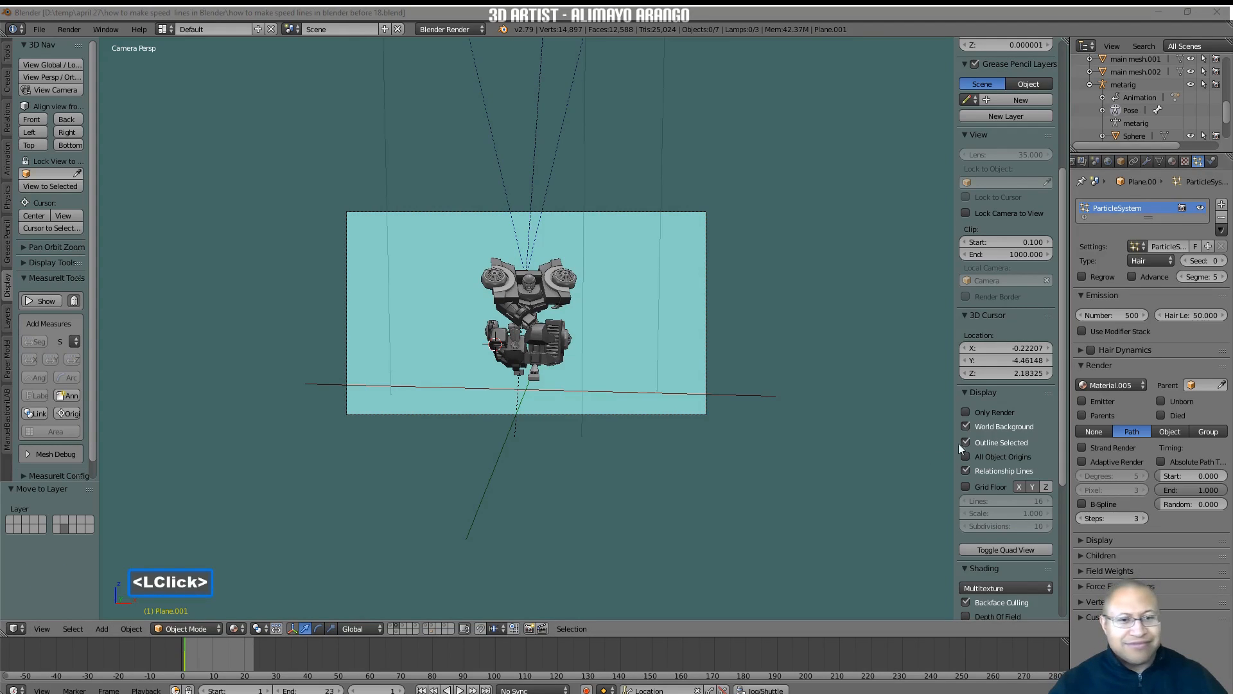
Add a mesh circle with 20 vertices at the 3D cursor in the right orthographic view.
middle_drag(839, 424, 814, 434)
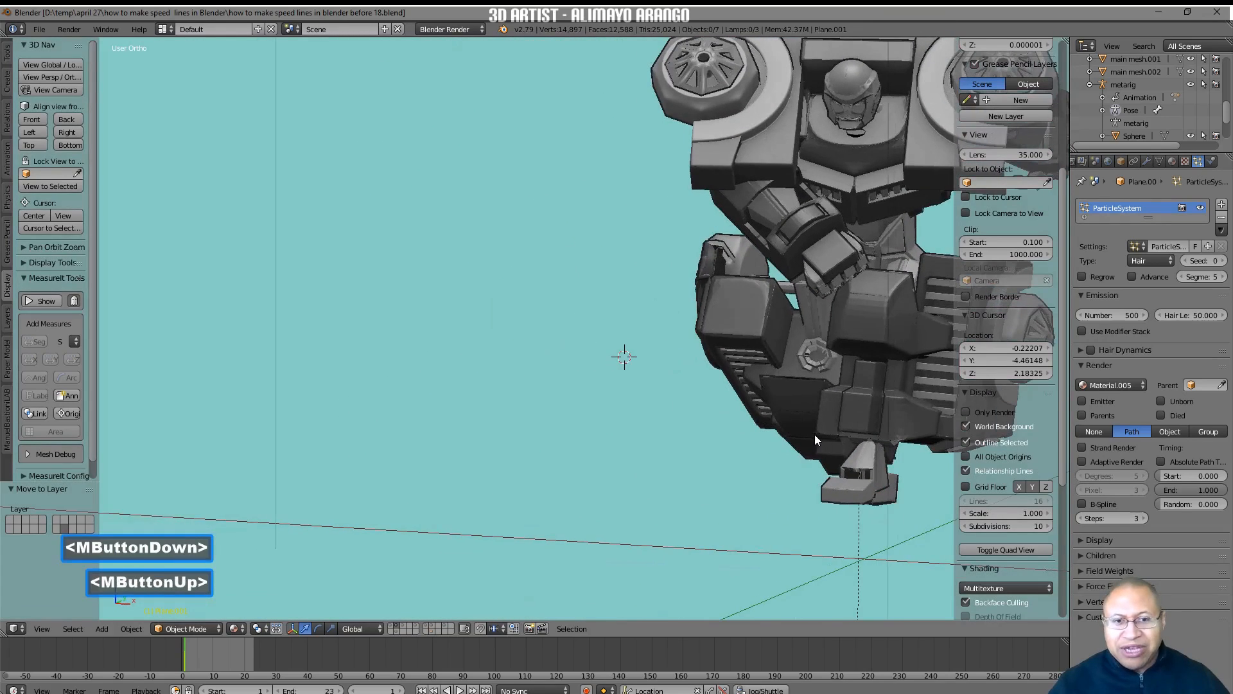
scroll(819, 430, down, 7)
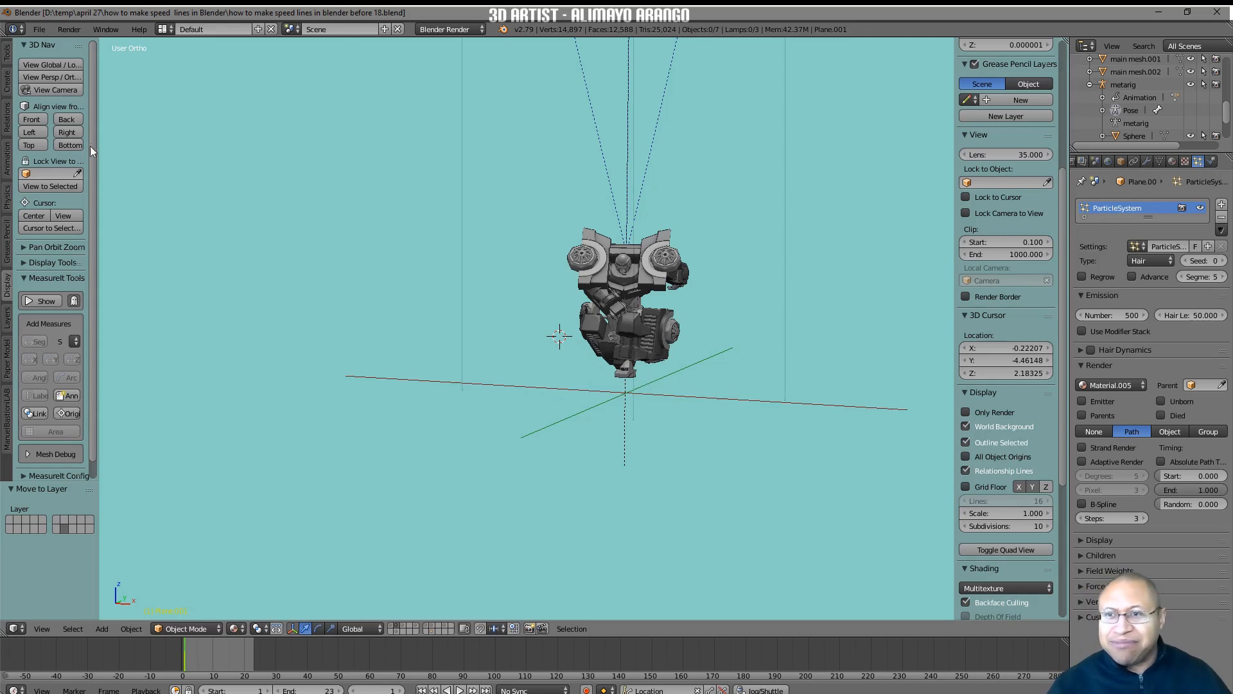
click(76, 132)
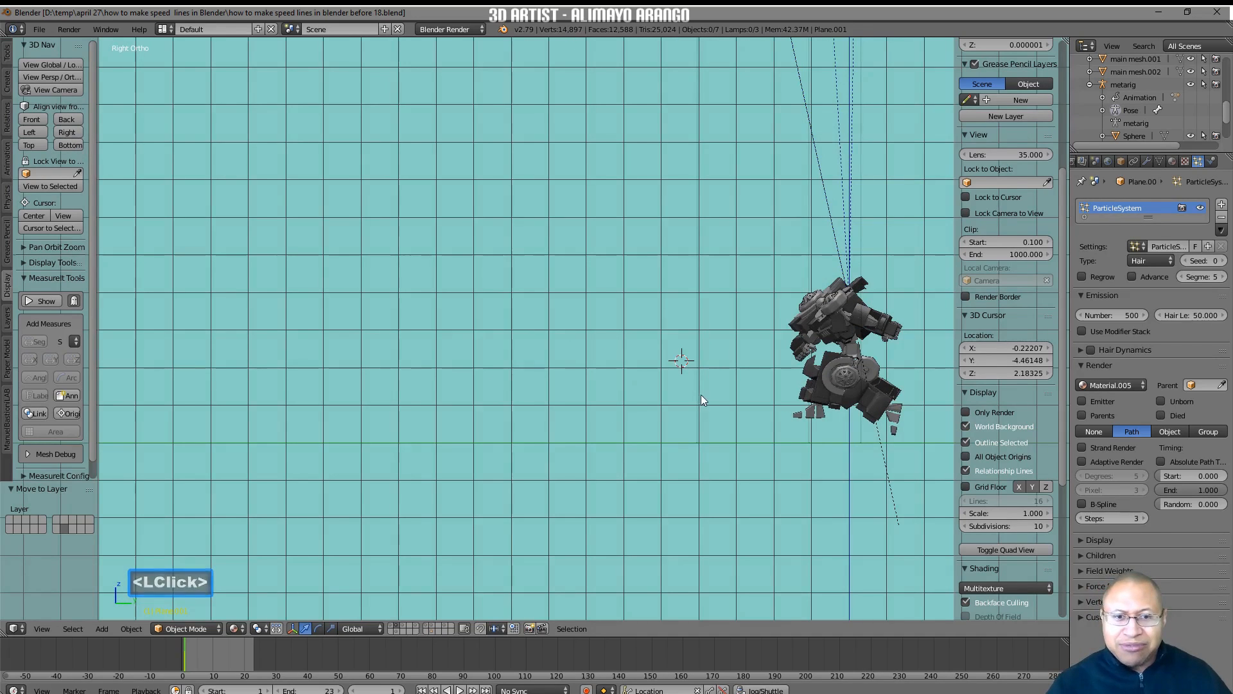
shift+middle_drag(787, 383, 627, 378)
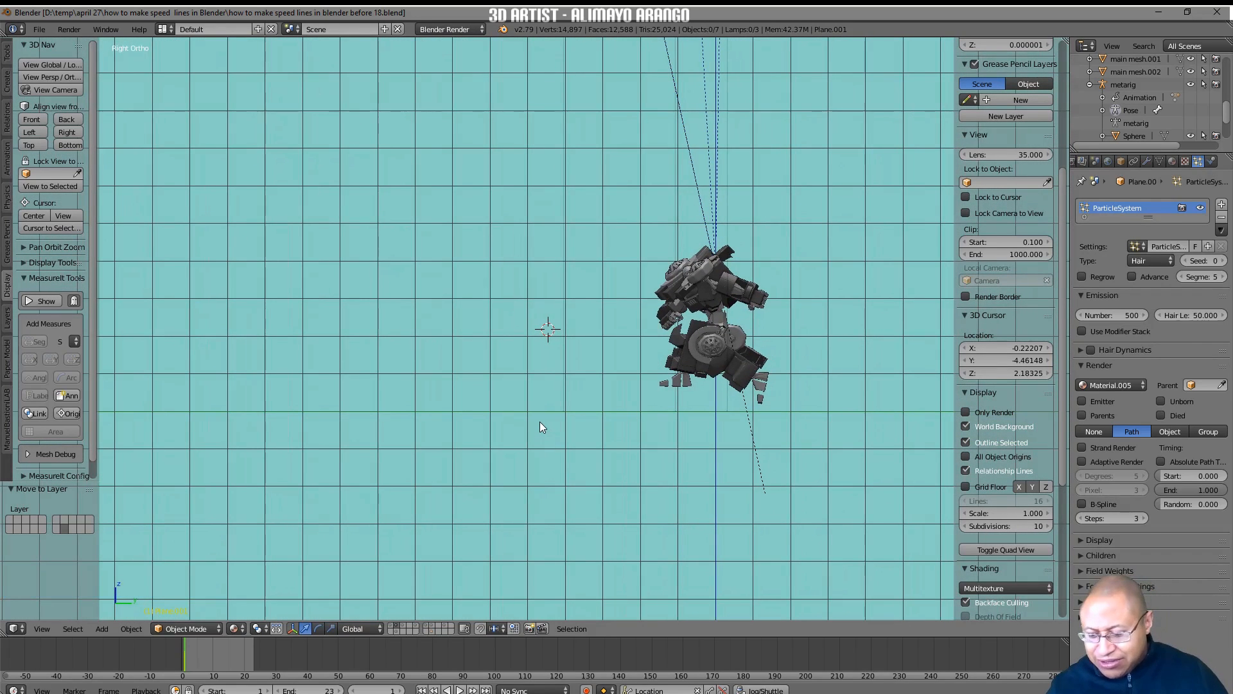
key(shift+a)
mouse_move(539, 423)
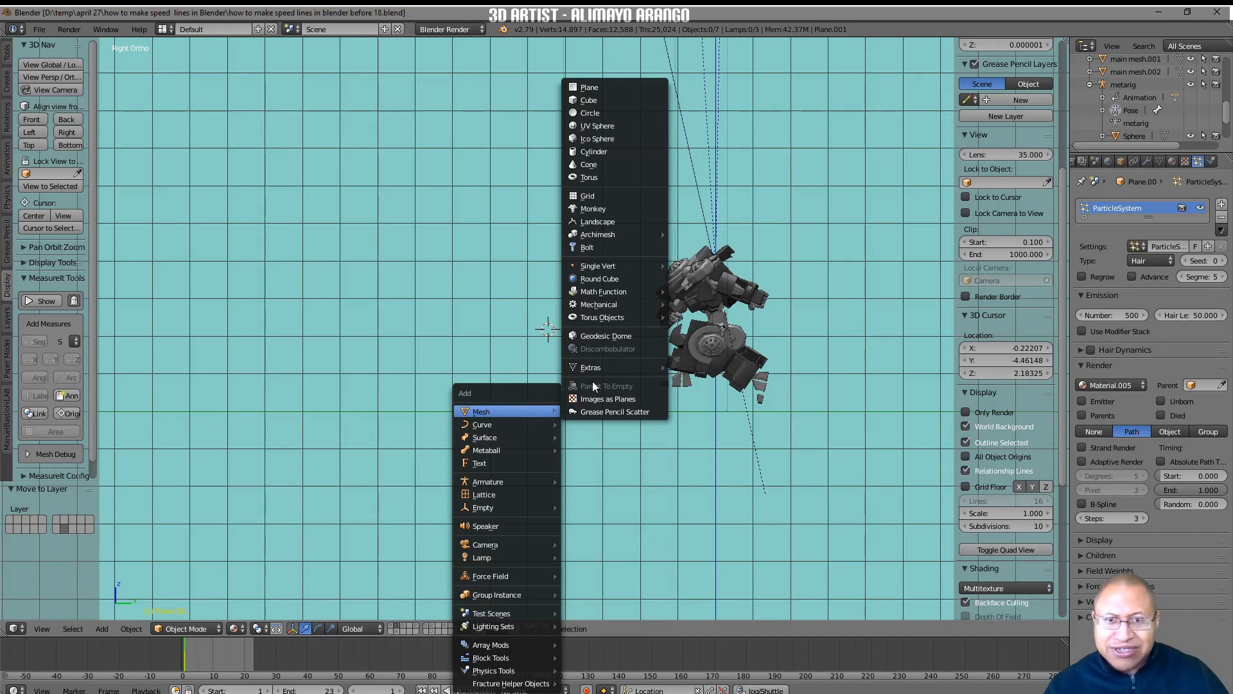
click(649, 112)
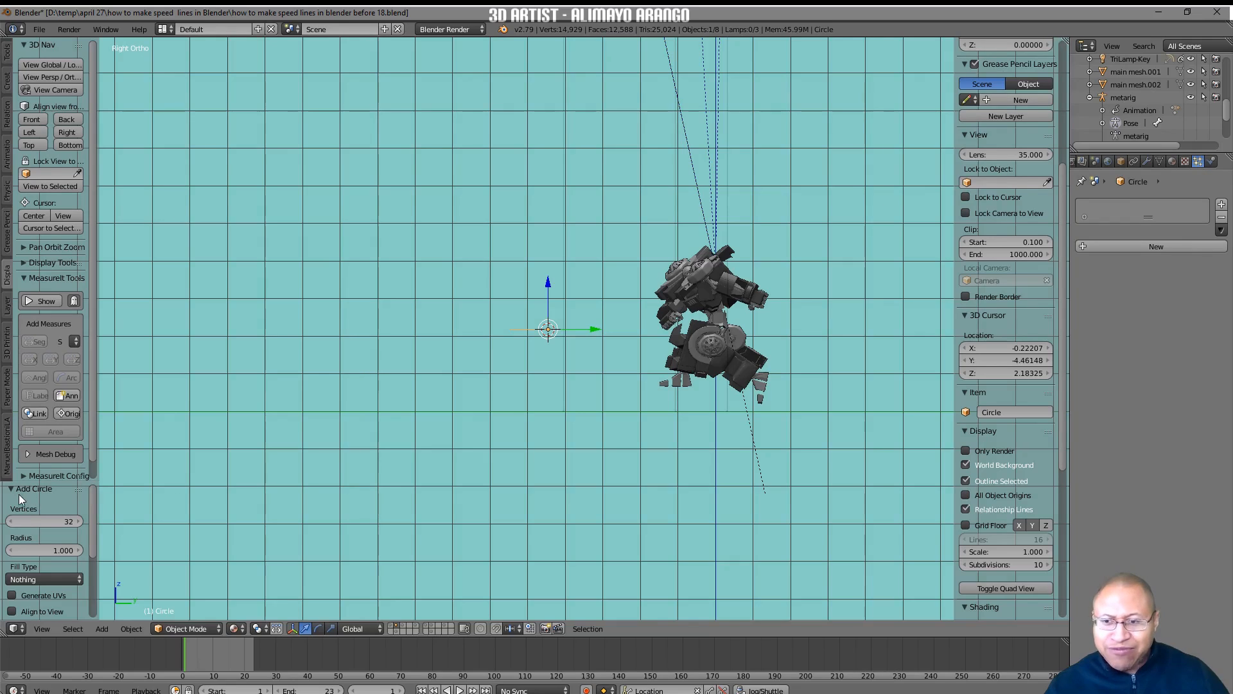
click(59, 522)
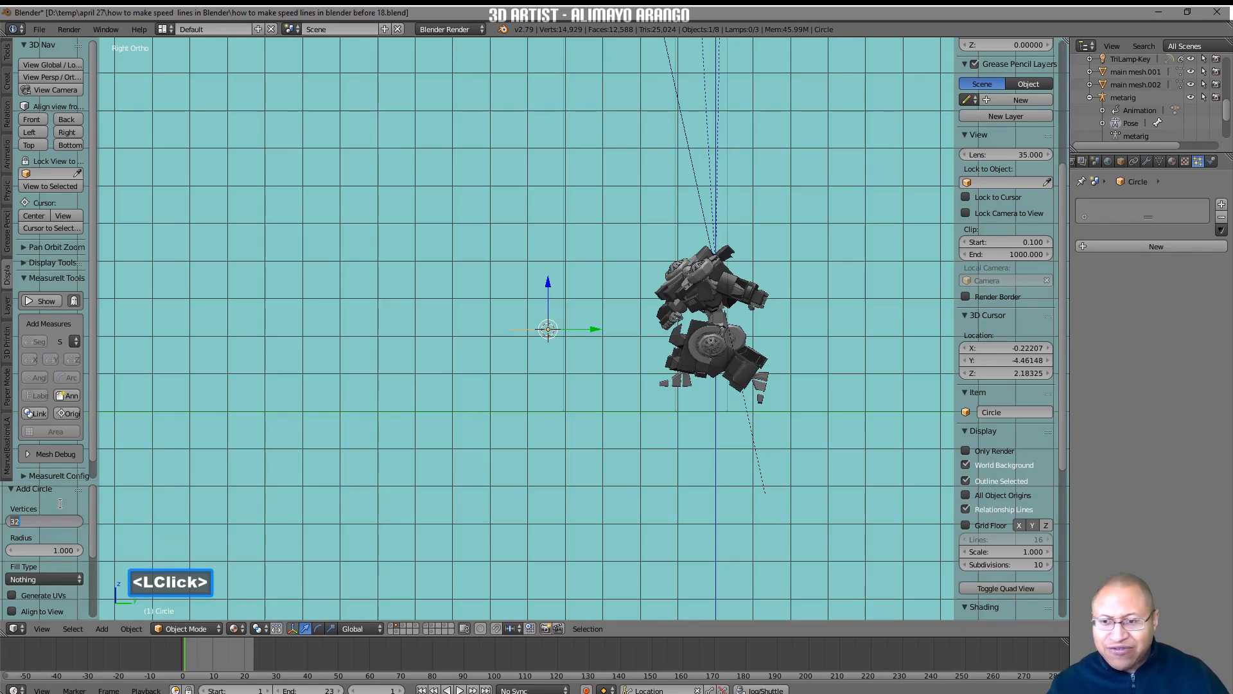
text(20)
key(Return)
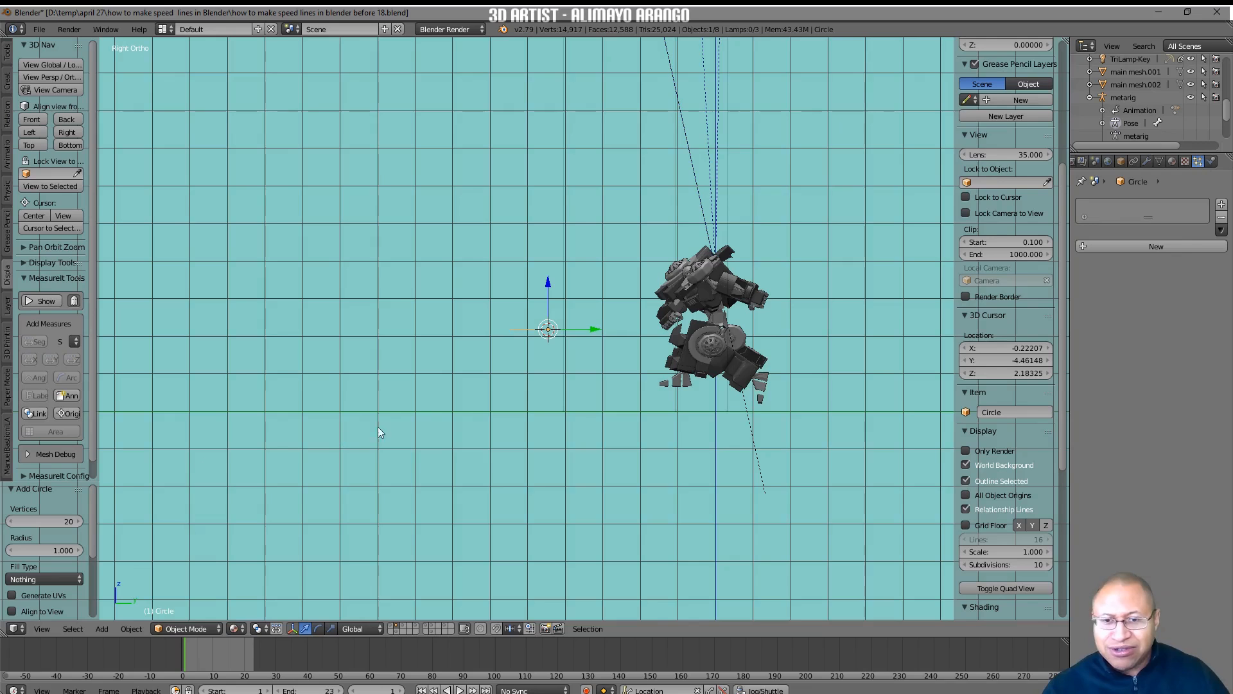
In Edit Mode, extrude all of the circle's vertices and scale them outward by about 1.658 to form a flat ring.
middle_drag(507, 403, 540, 421)
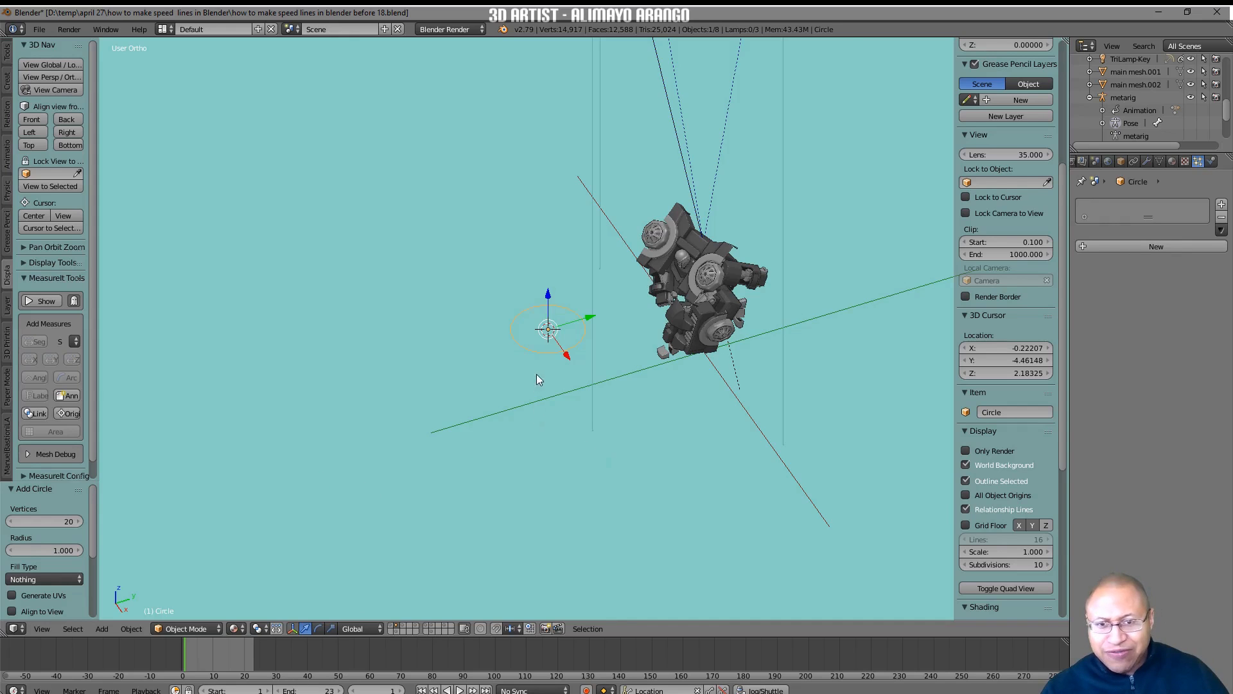
click(221, 629)
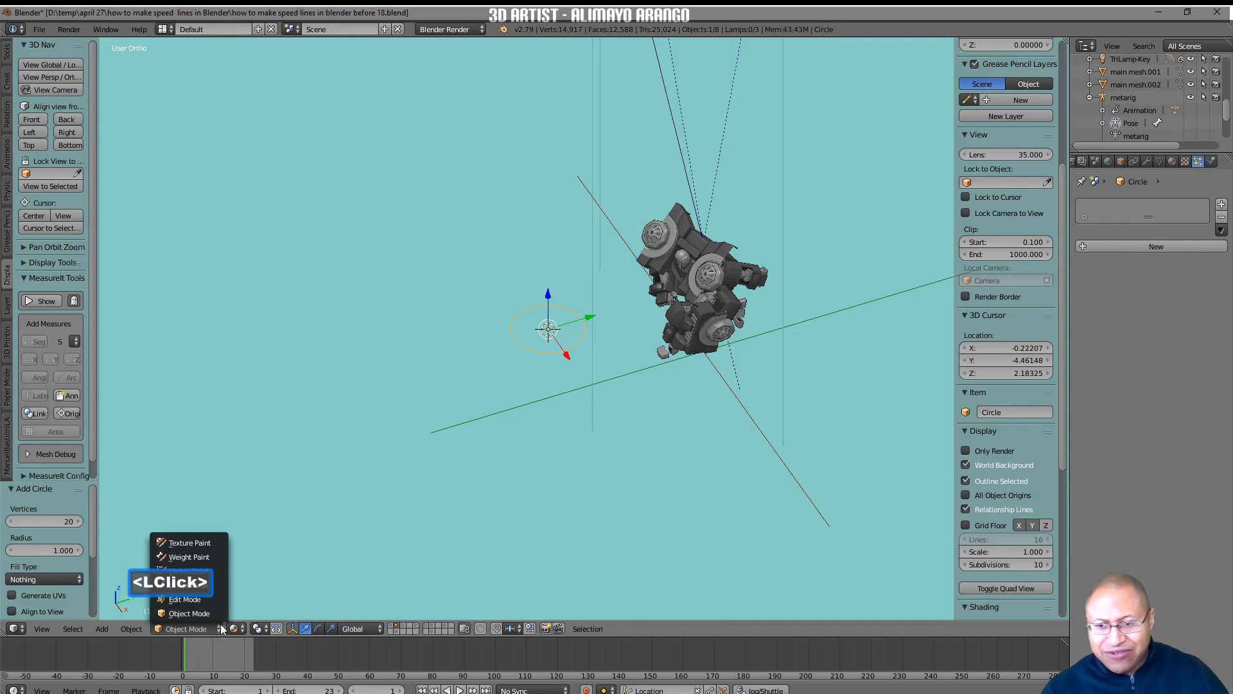
click(216, 598)
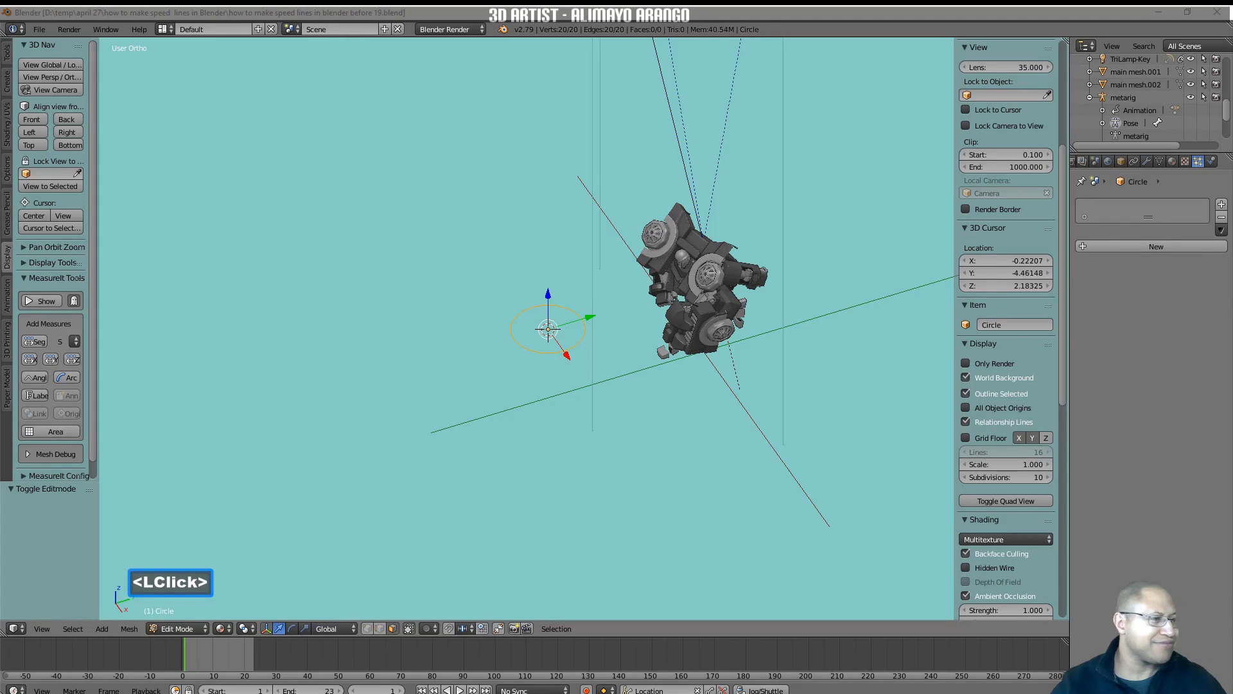
click(691, 508)
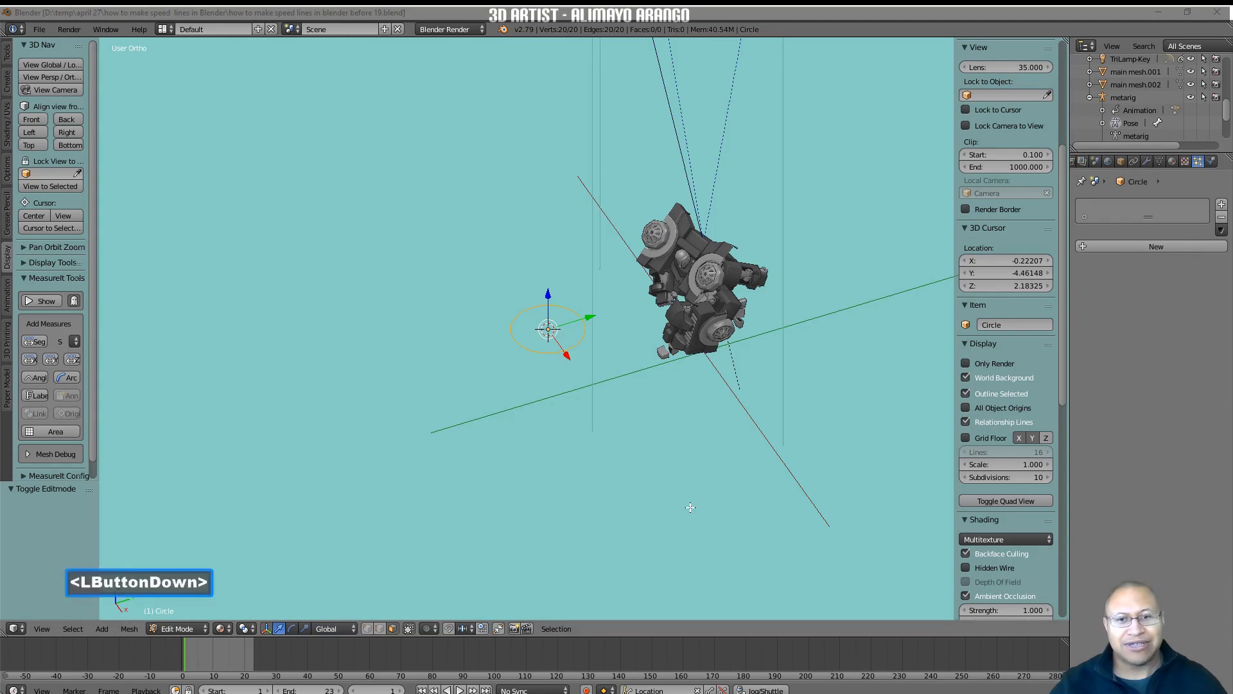
click(367, 626)
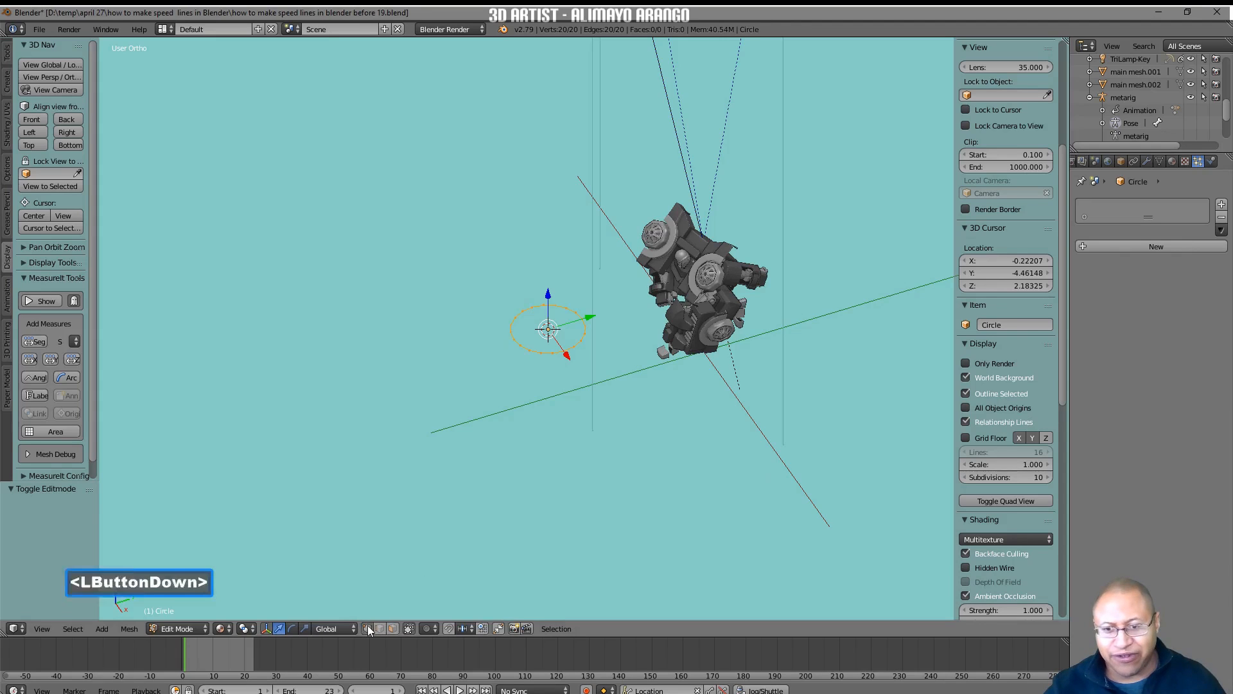
key(e)
right_click(591, 468)
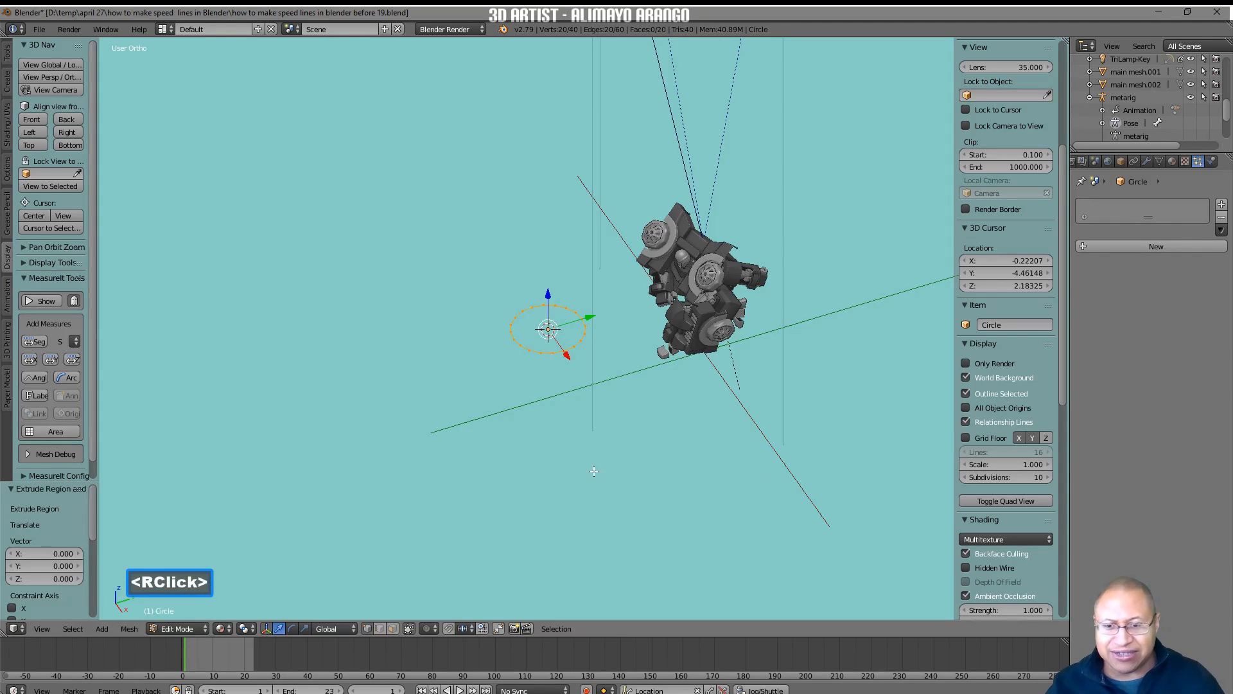
key(s)
click(696, 534)
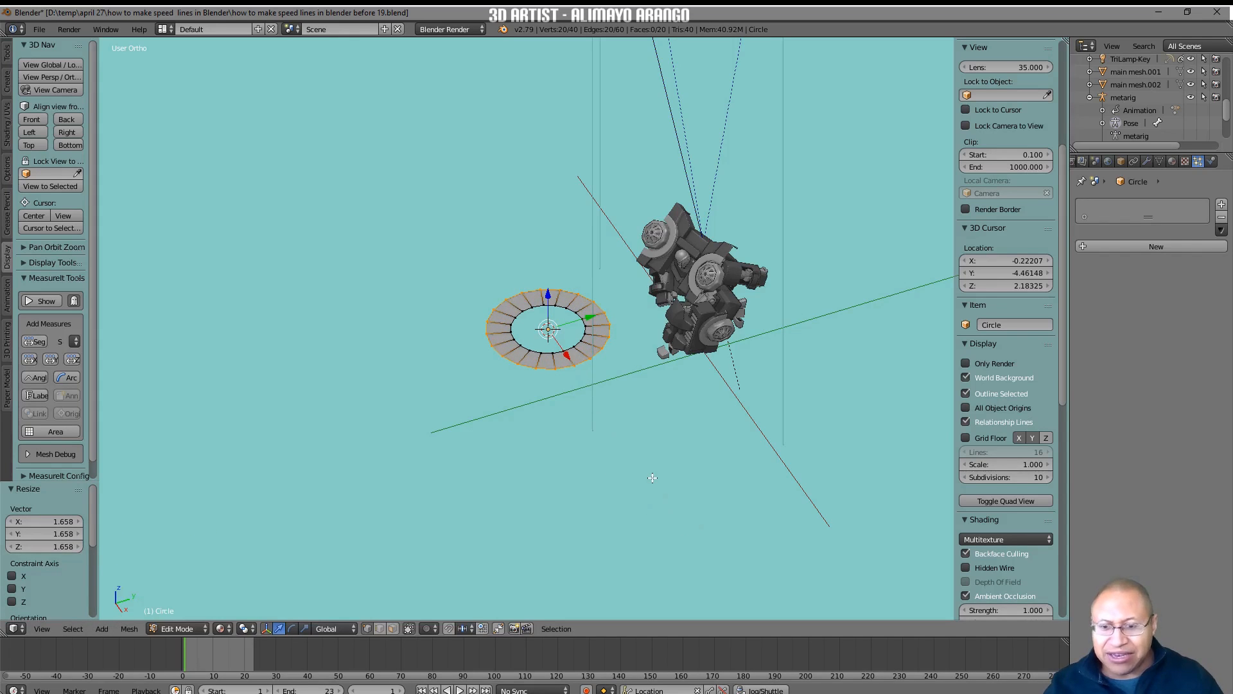
key(a)
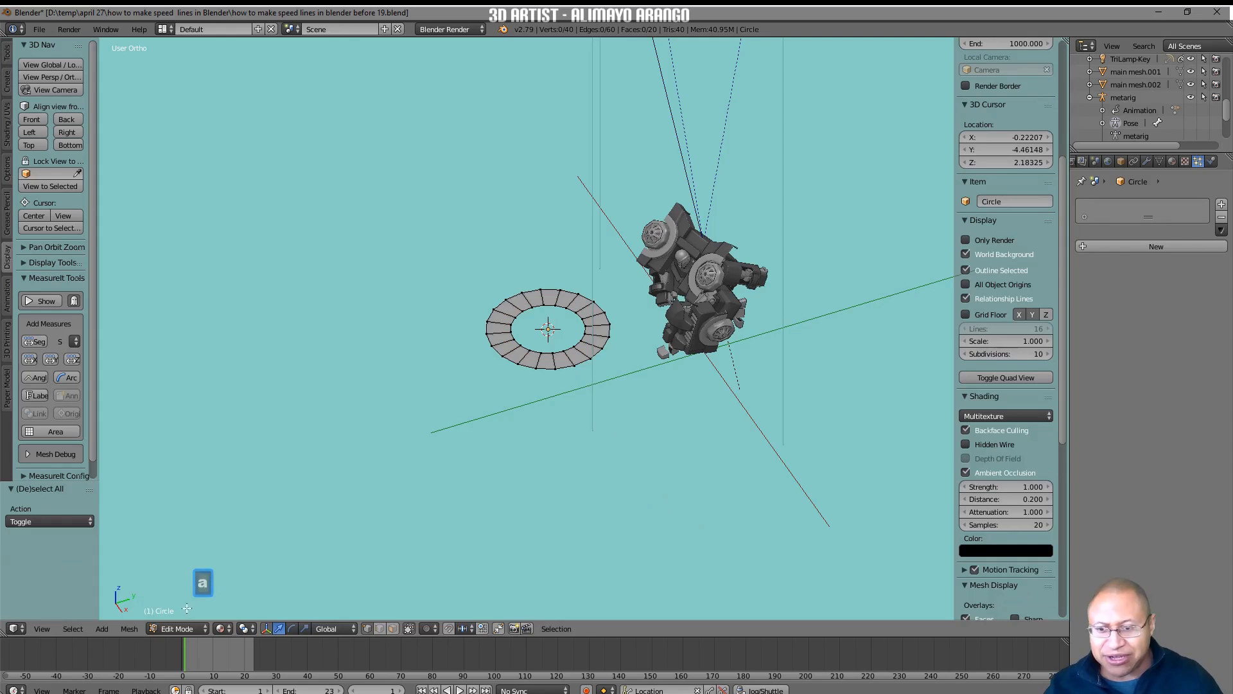
Return to Object Mode and rotate the ring 90° about the global X axis so it stands upright.
click(202, 628)
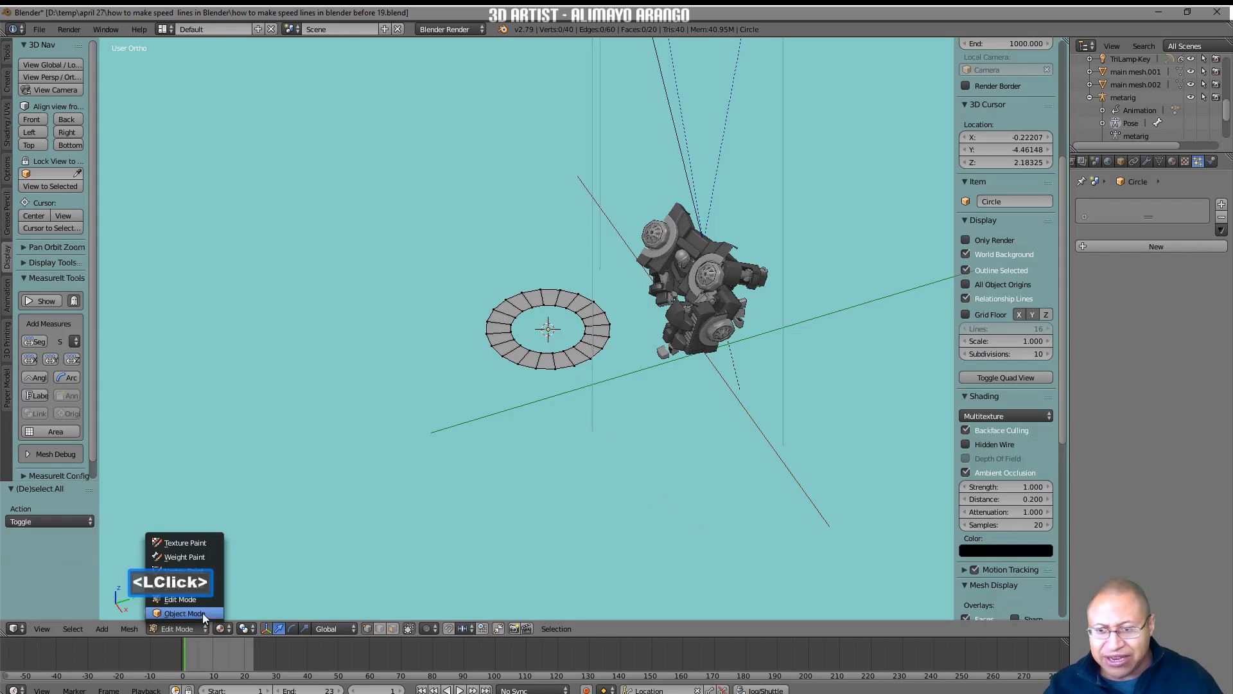
click(210, 612)
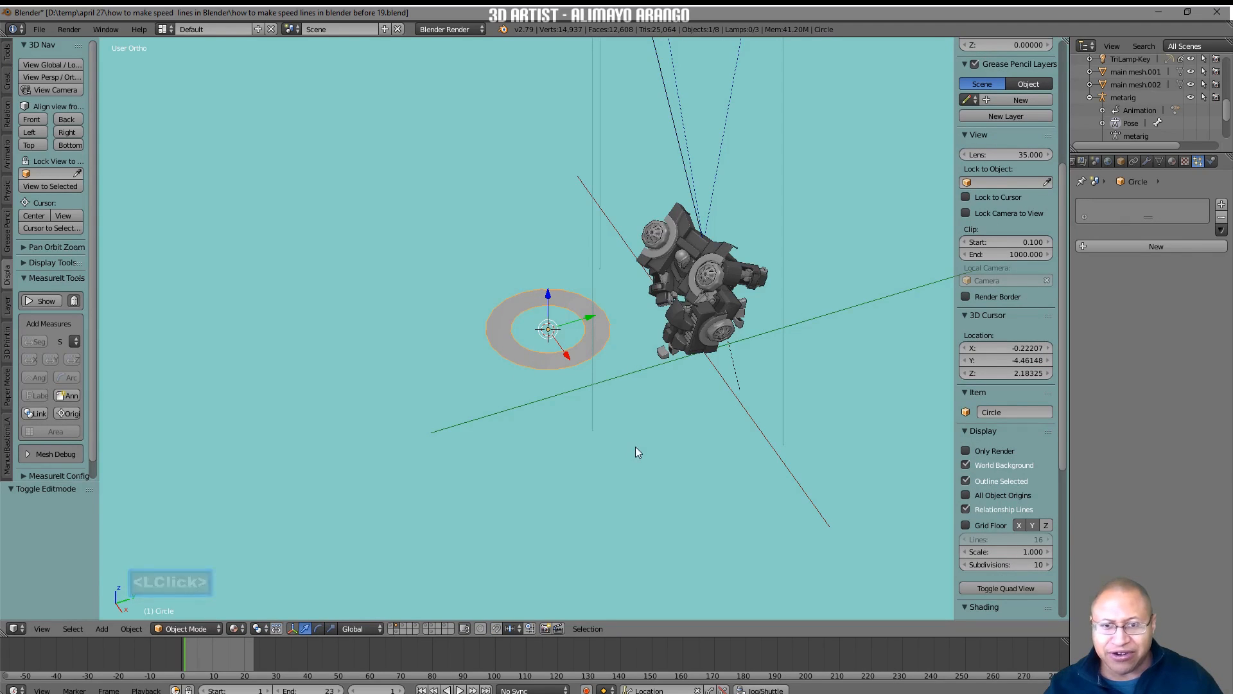
key(r)
text(x)
text(90)
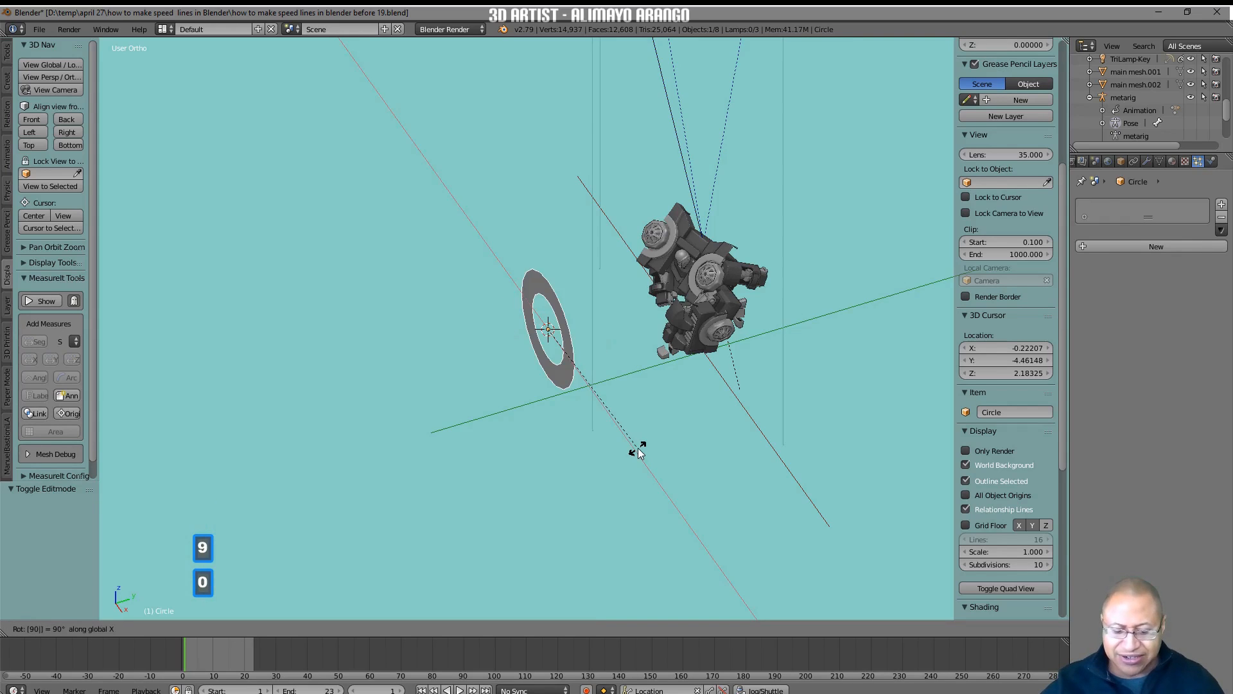
key(Return)
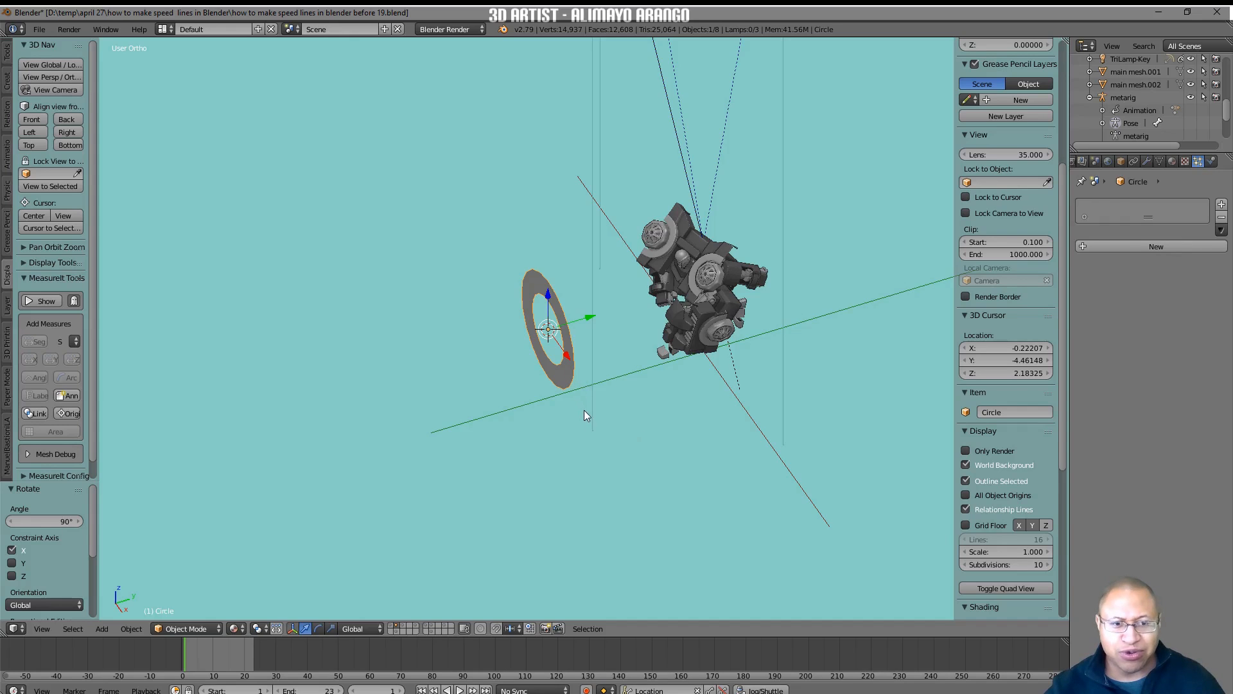
Show the ring's face normals in Edit Mode to check their direction, hide them again and return to Object Mode.
click(186, 628)
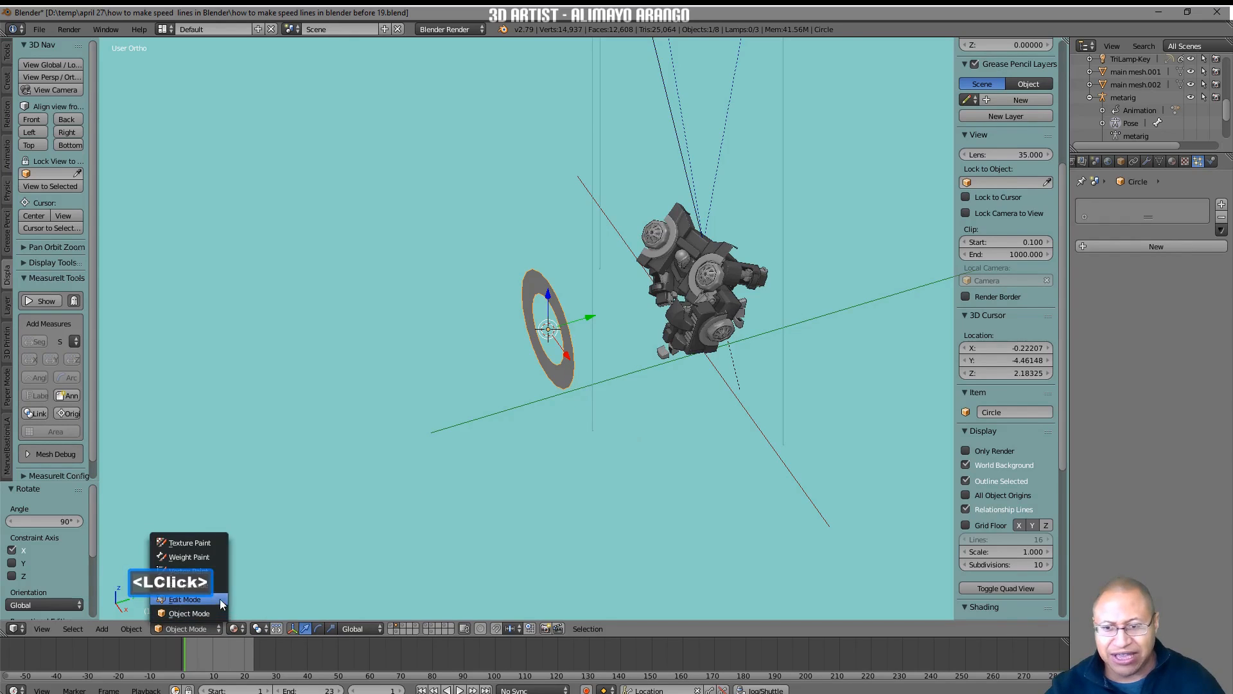
click(220, 600)
drag(1062, 399, 1050, 539)
click(991, 421)
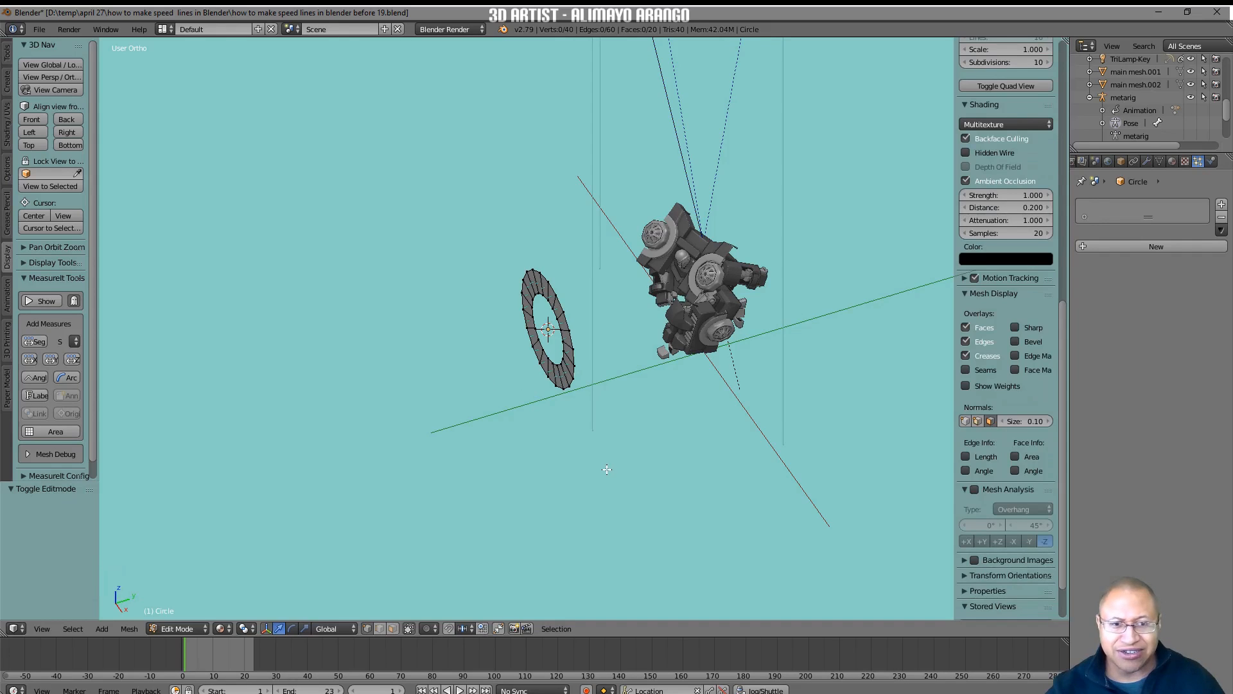
click(989, 421)
click(202, 628)
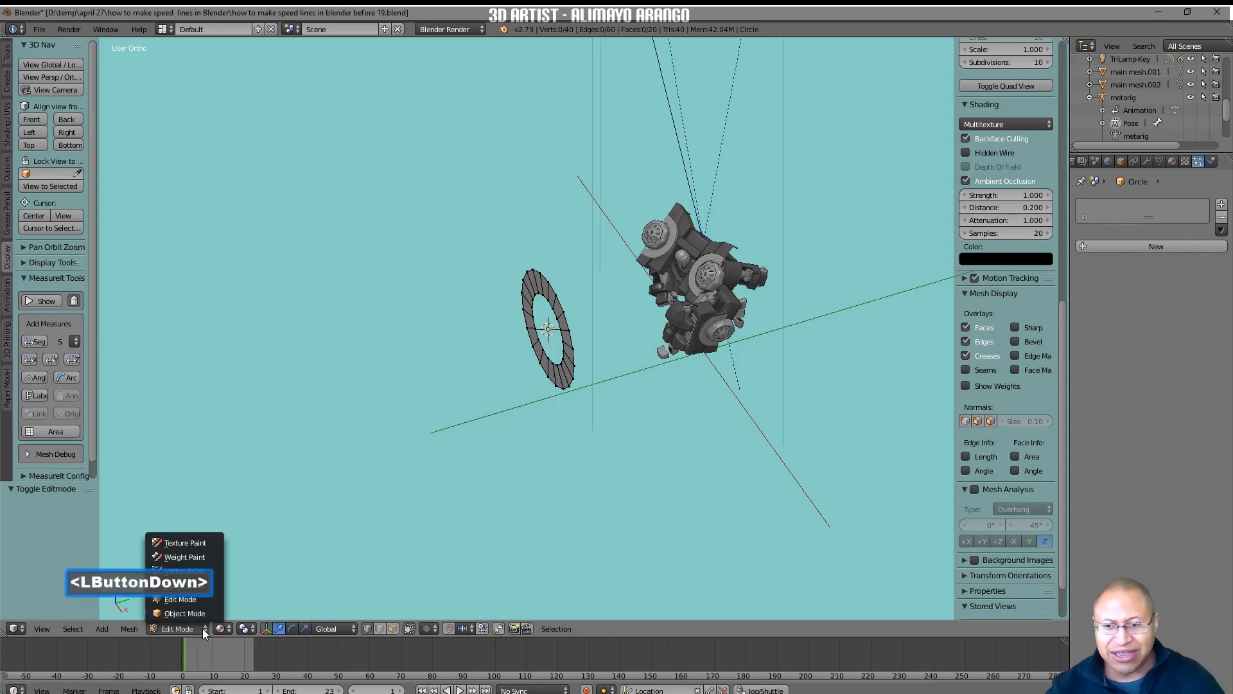
click(213, 611)
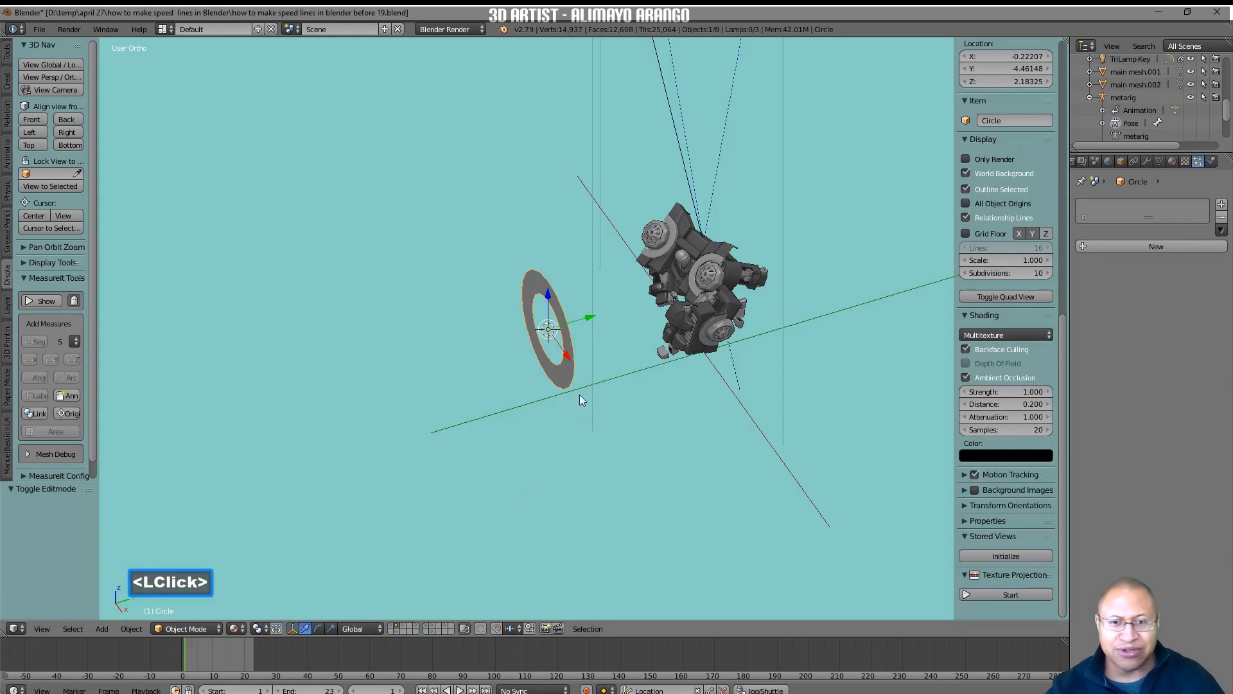
Move the ring about 9.36 units along the global Y axis so it sits behind the robot.
drag(588, 318, 904, 233)
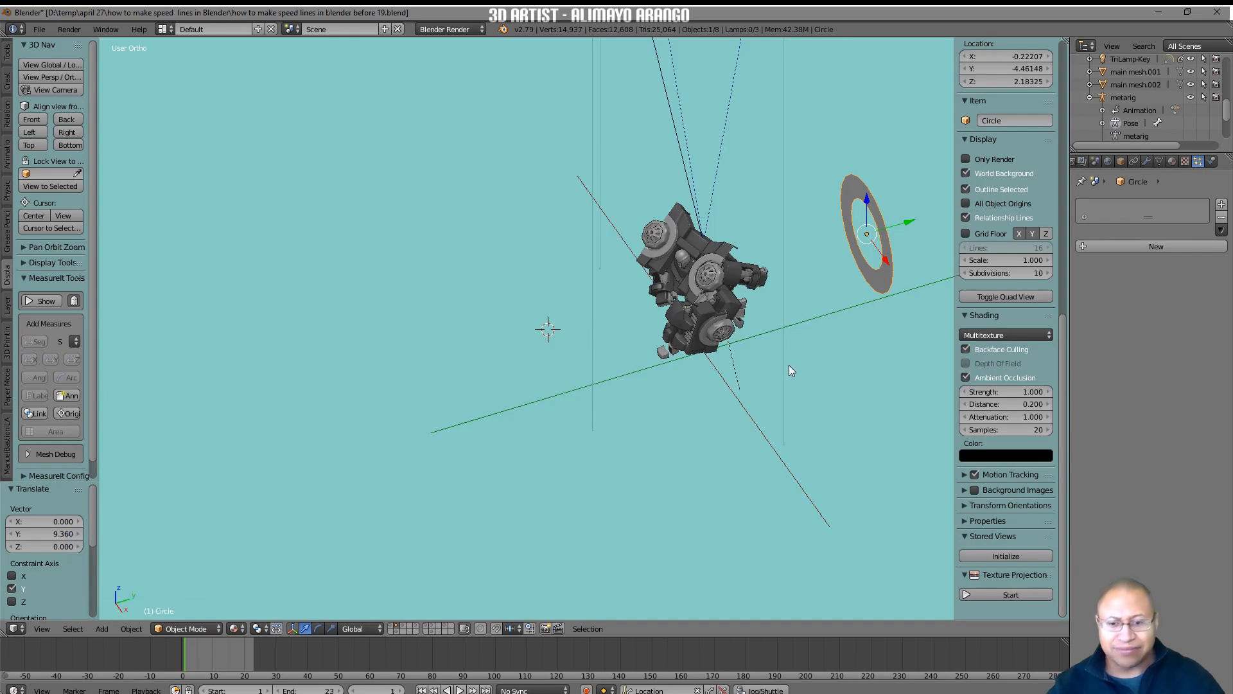
shift+middle_drag(790, 368, 636, 339)
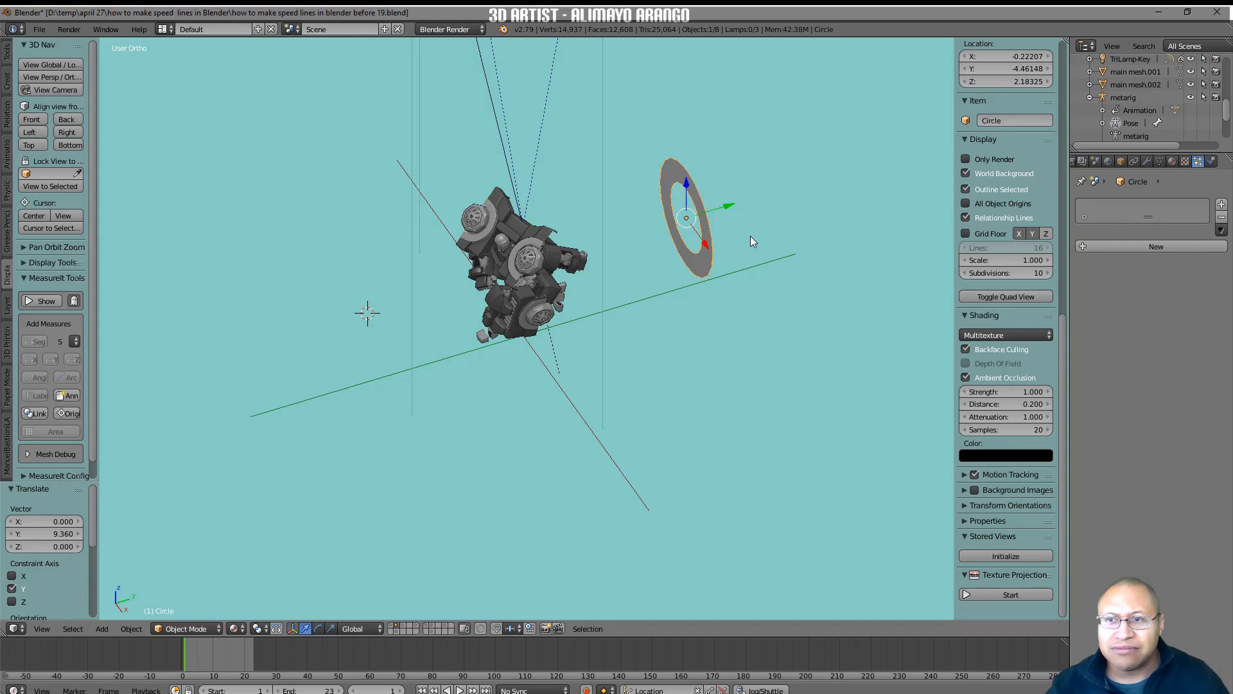
Align the active camera to the front orthographic view of the robot and ring.
click(37, 118)
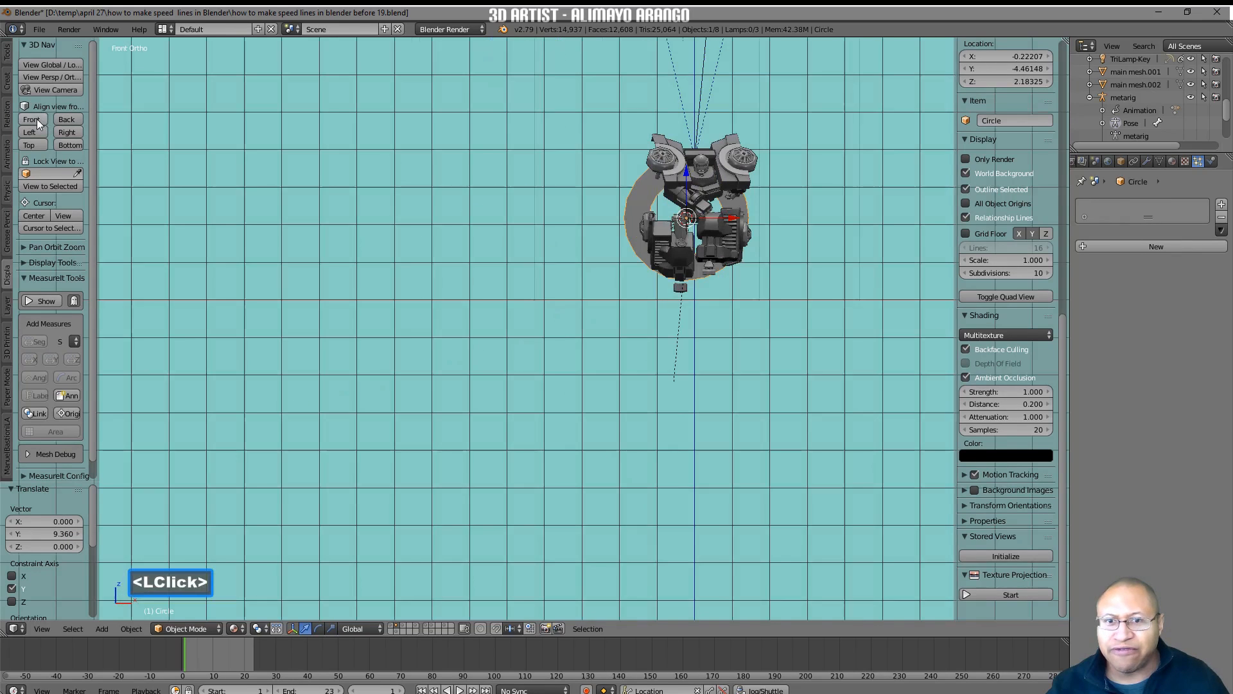
shift+middle_drag(781, 276, 609, 359)
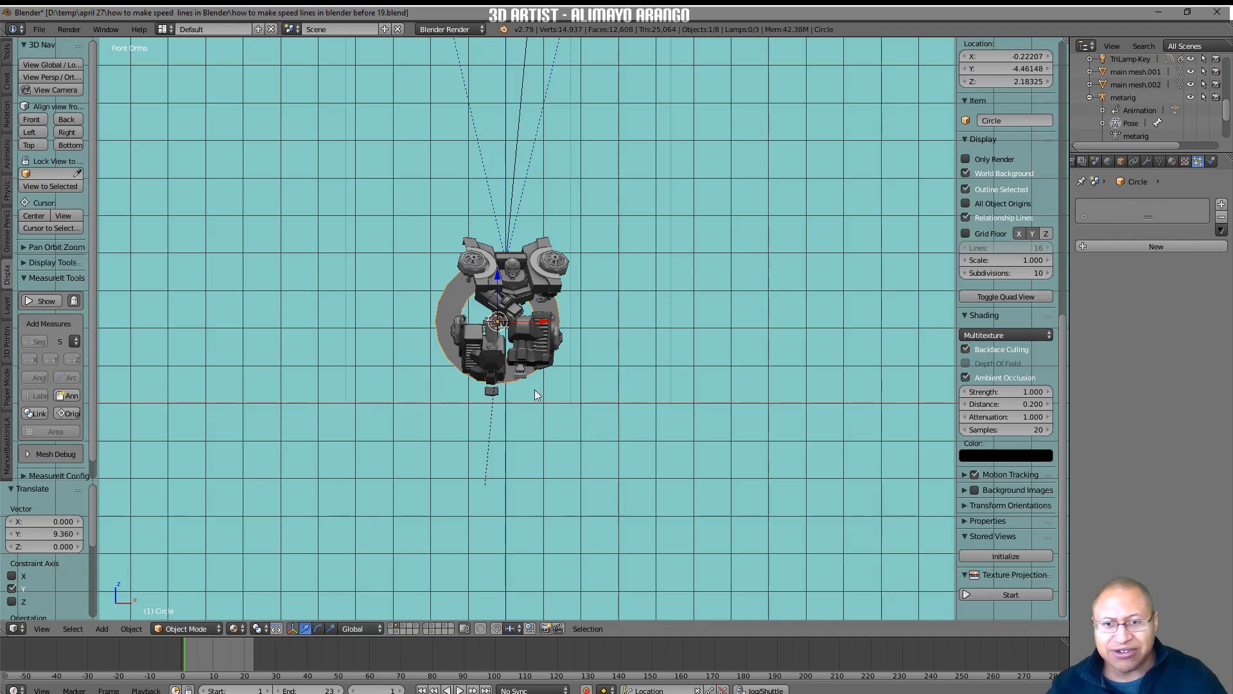
click(40, 629)
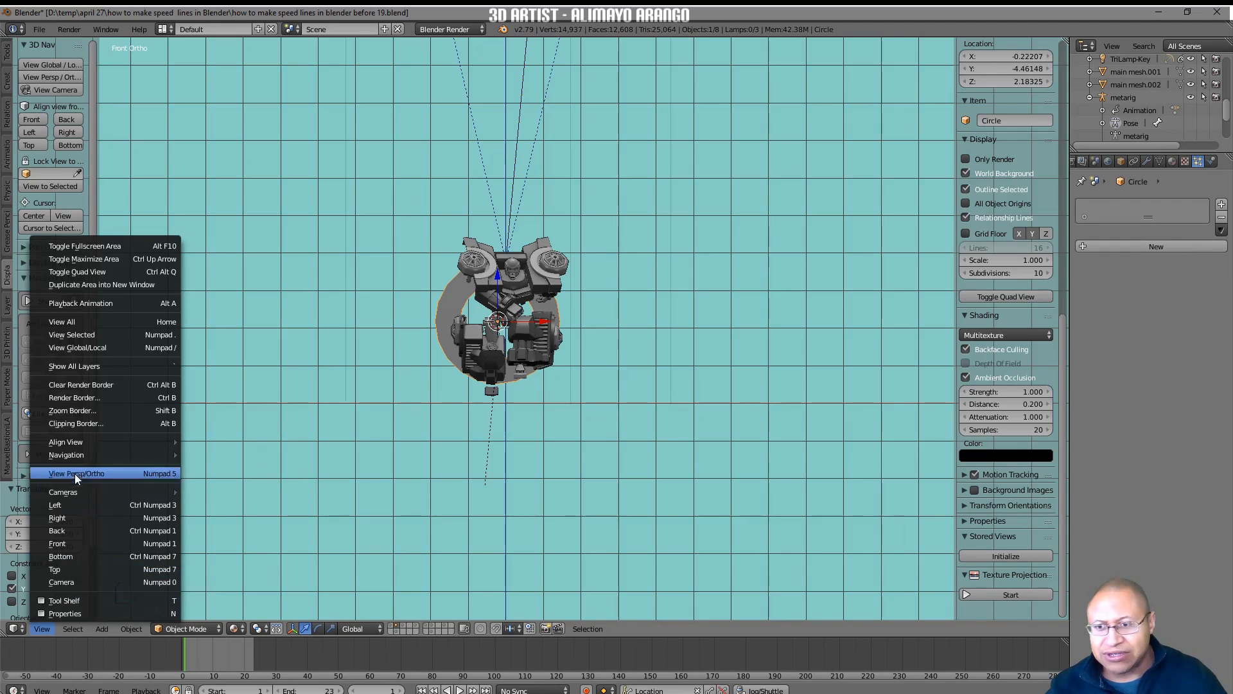
mouse_move(79, 443)
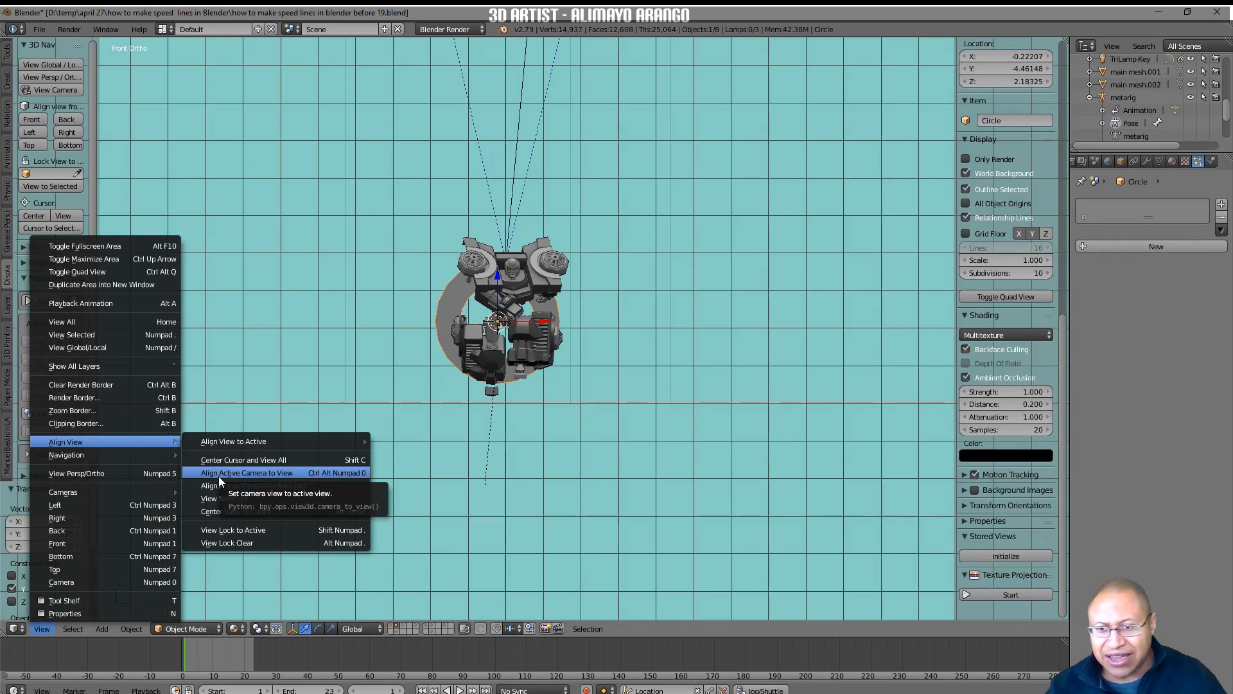
click(299, 474)
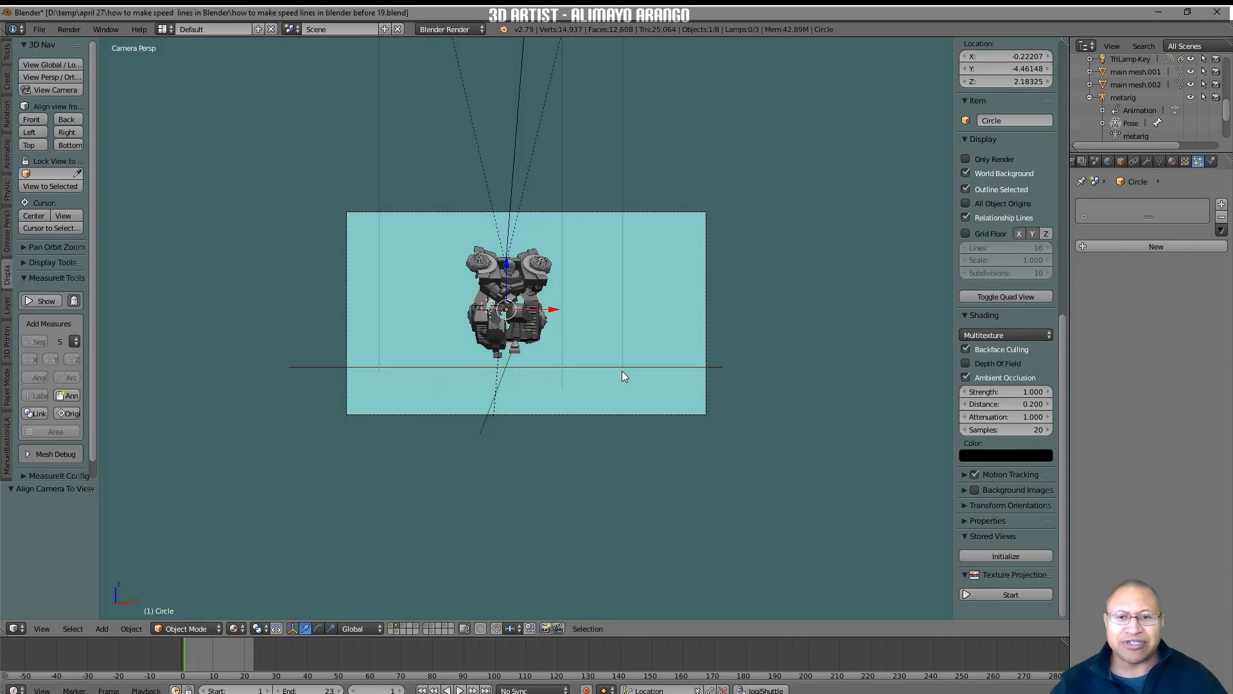
Add a particle system to the ring, set its type to Hair and its hair length to 20.
middle_drag(837, 253, 765, 283)
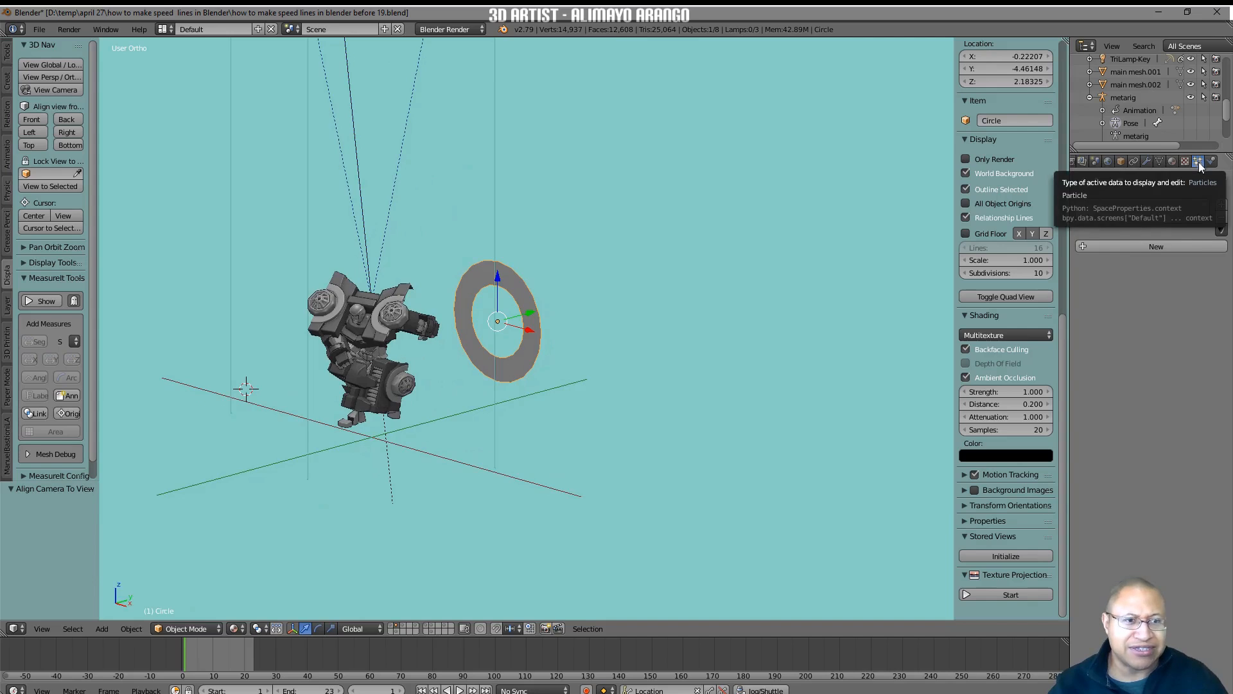
click(1193, 248)
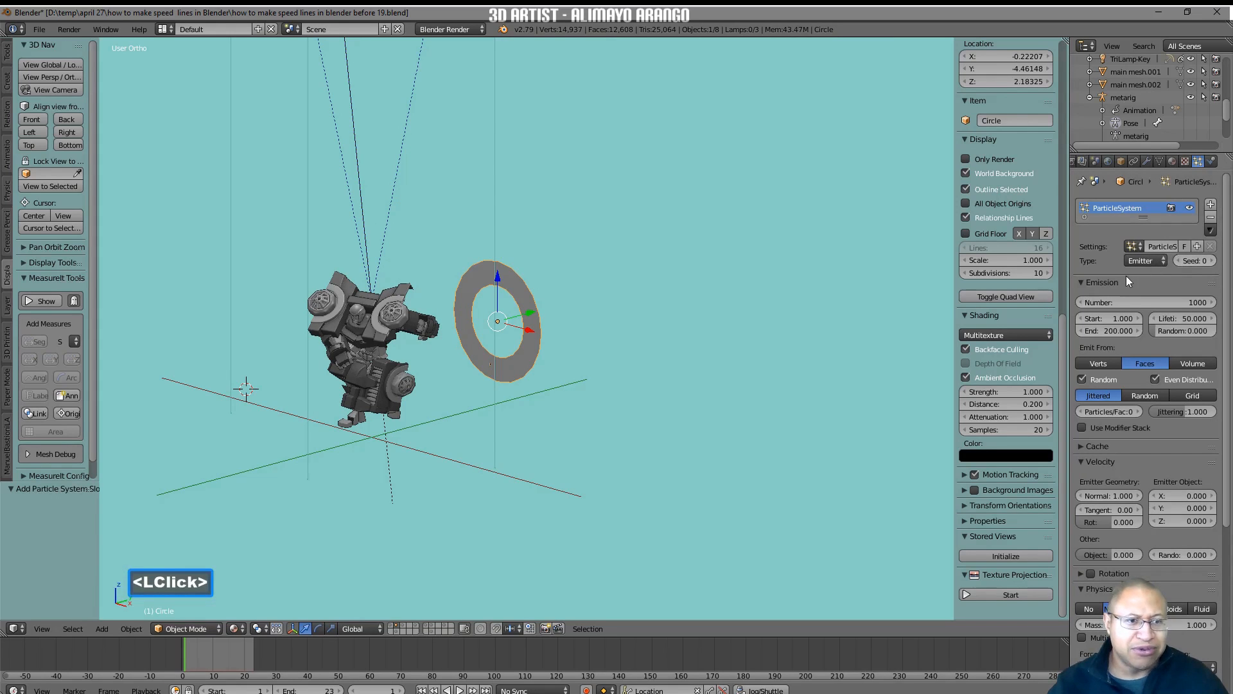
click(1160, 260)
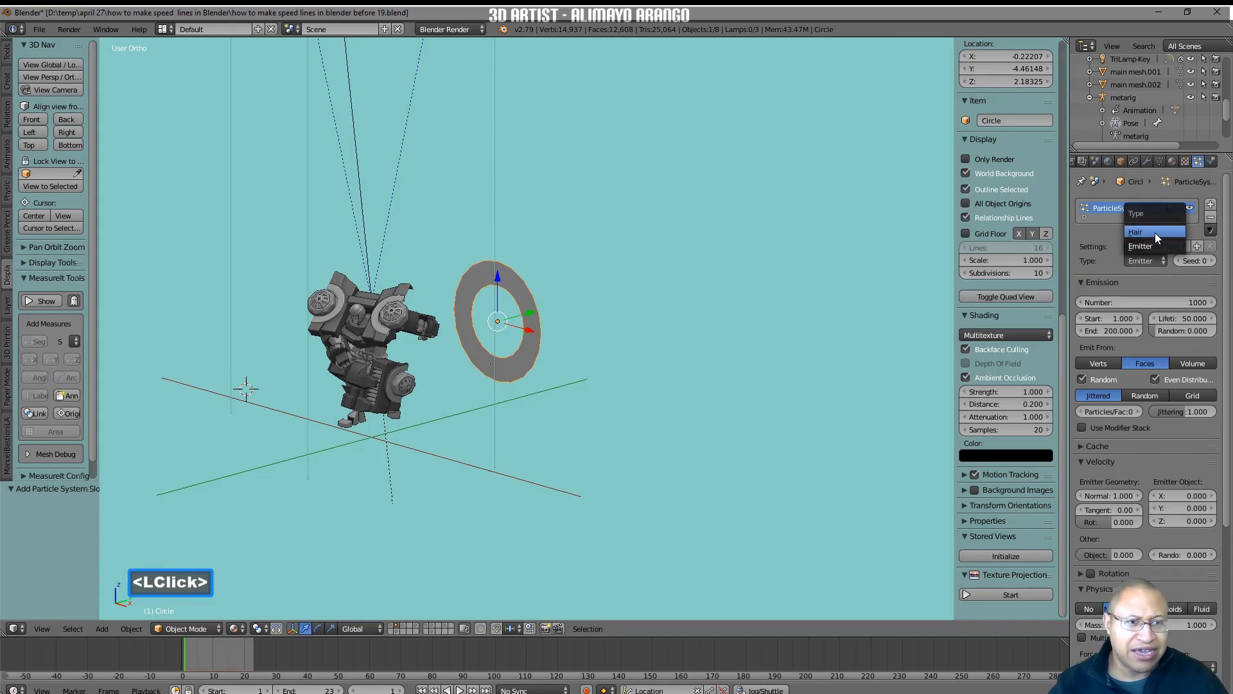
click(1155, 232)
click(1189, 313)
text(20)
key(Return)
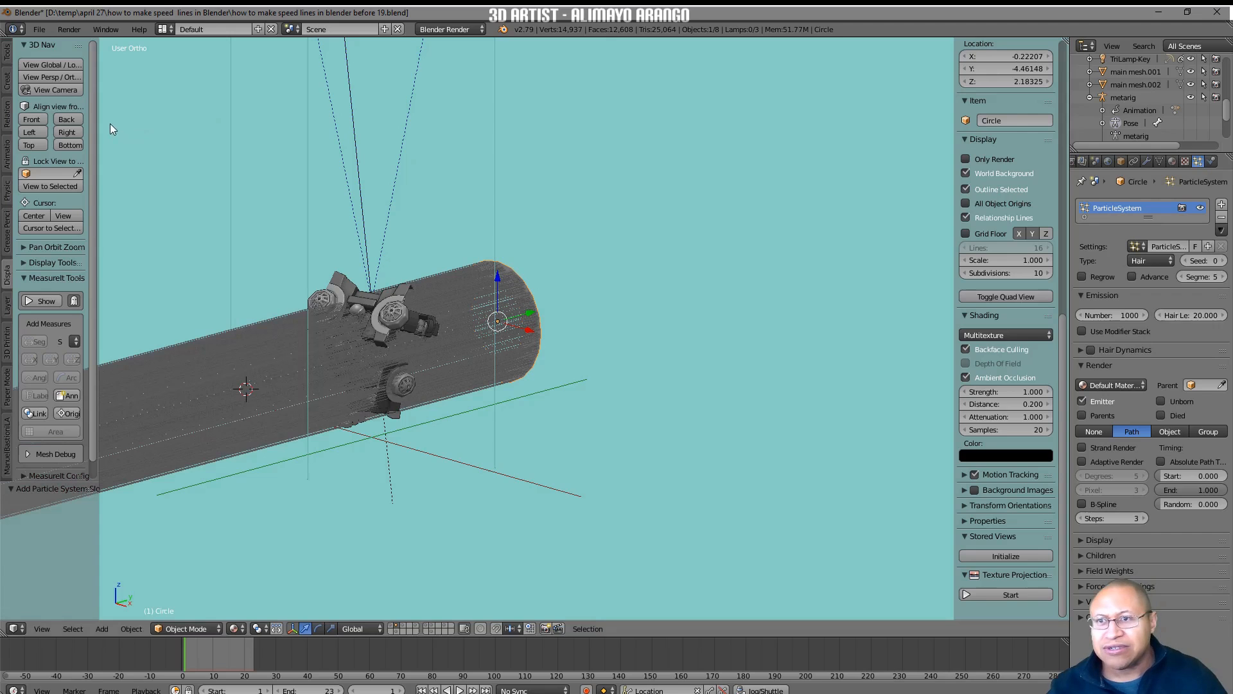
Create a new material on the ring and give it a blue diffuse color.
click(40, 117)
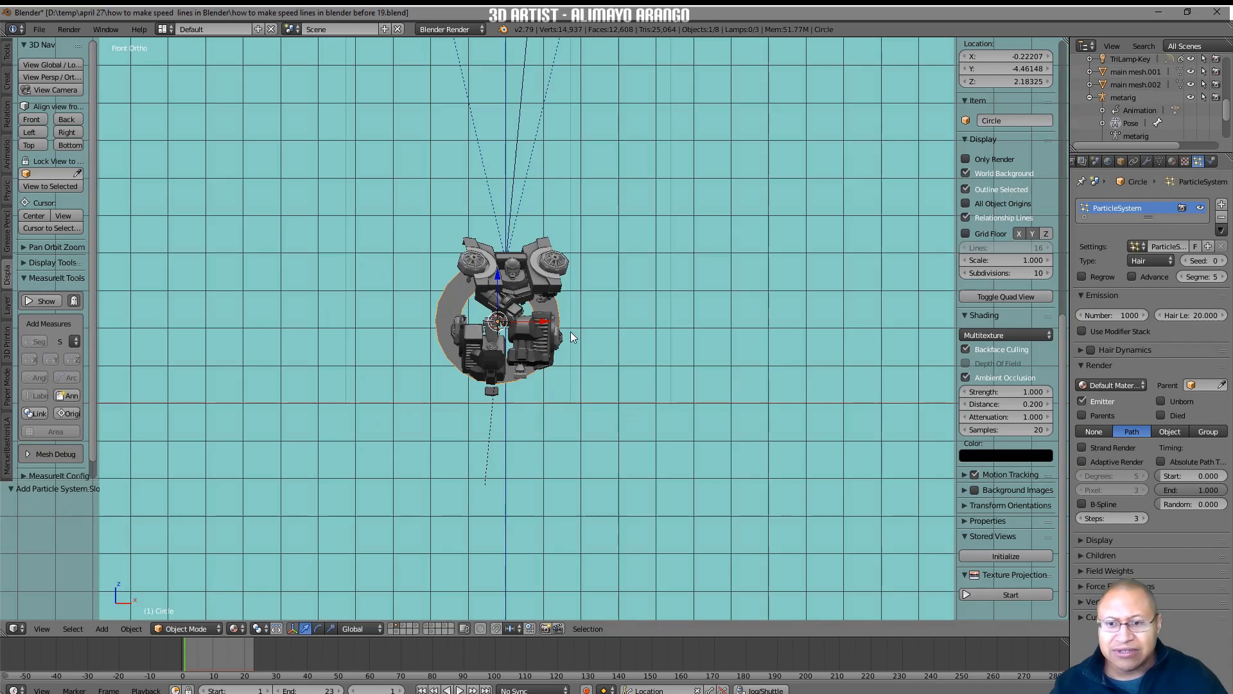
mouse_move(600, 328)
middle_down()
mouse_move(615, 325)
mouse_move(581, 334)
mouse_move(614, 323)
middle_up()
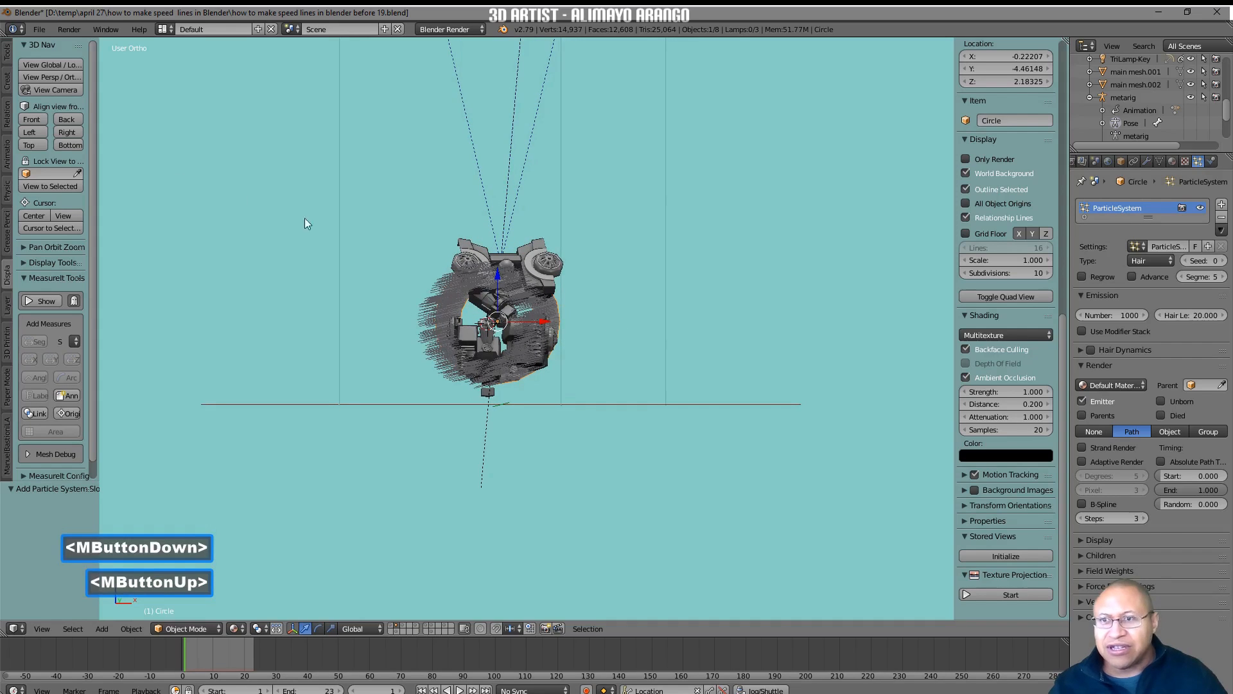
click(41, 119)
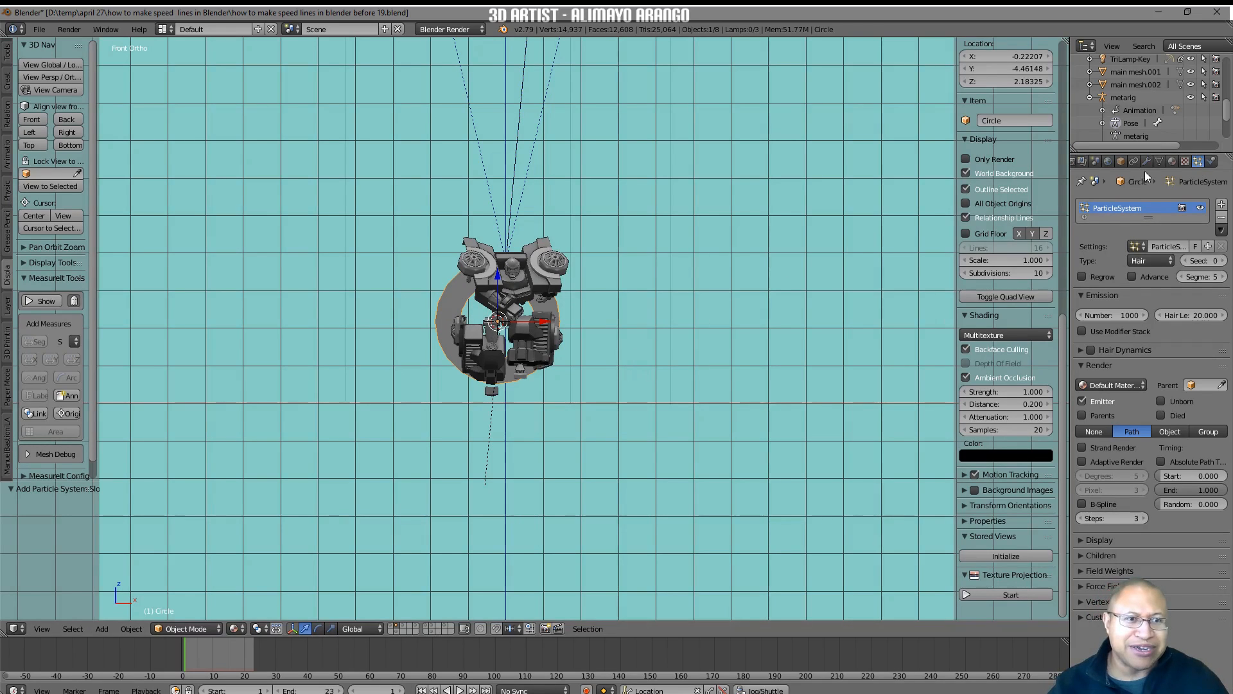
click(1172, 162)
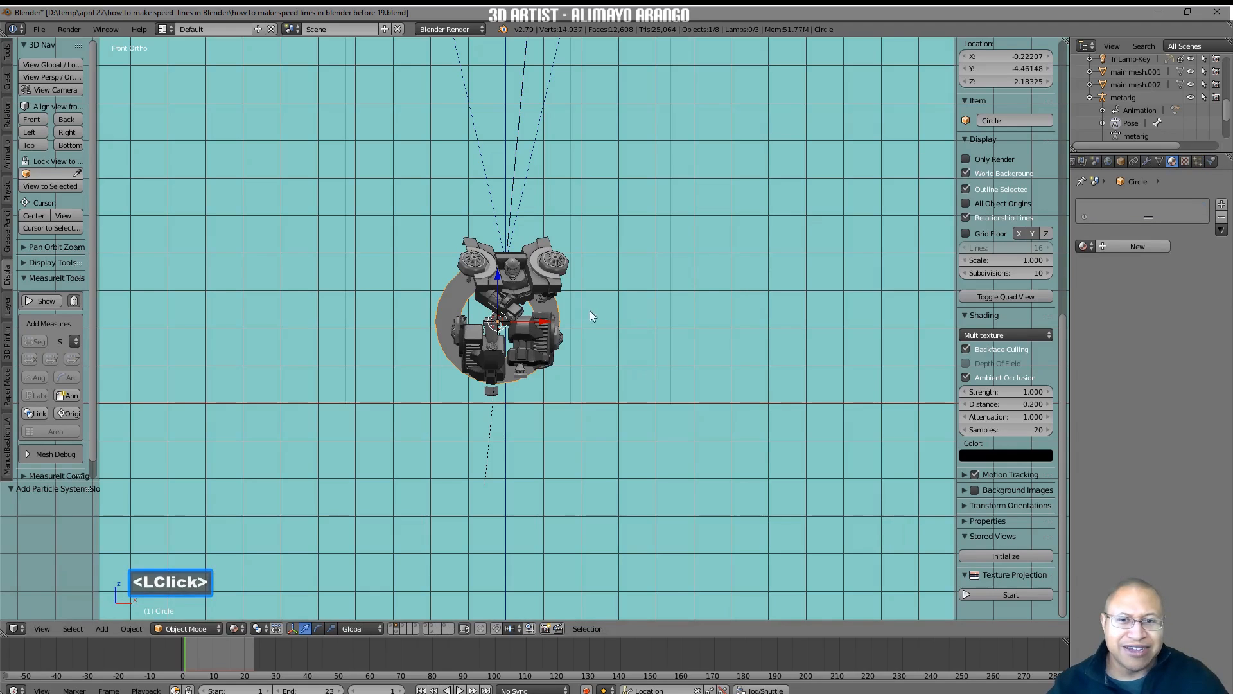
click(1151, 245)
click(1123, 402)
drag(1088, 272, 1094, 251)
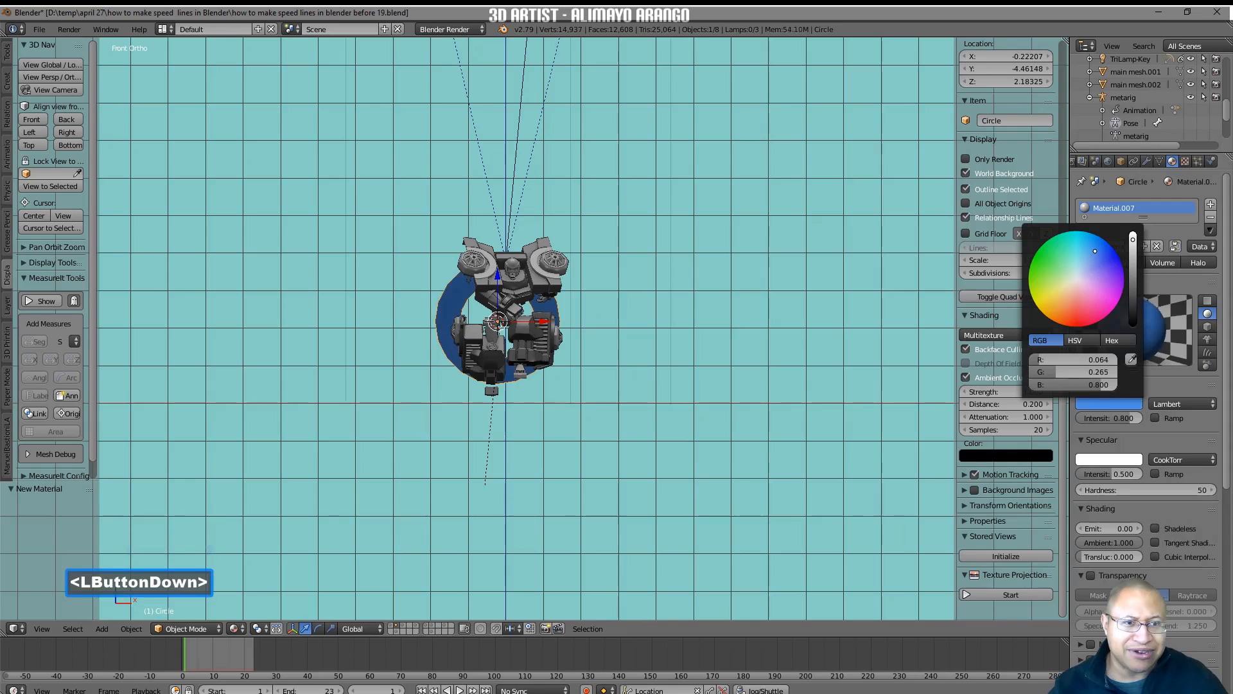
Add a second material slot to the ring and create a new material in it.
click(1210, 205)
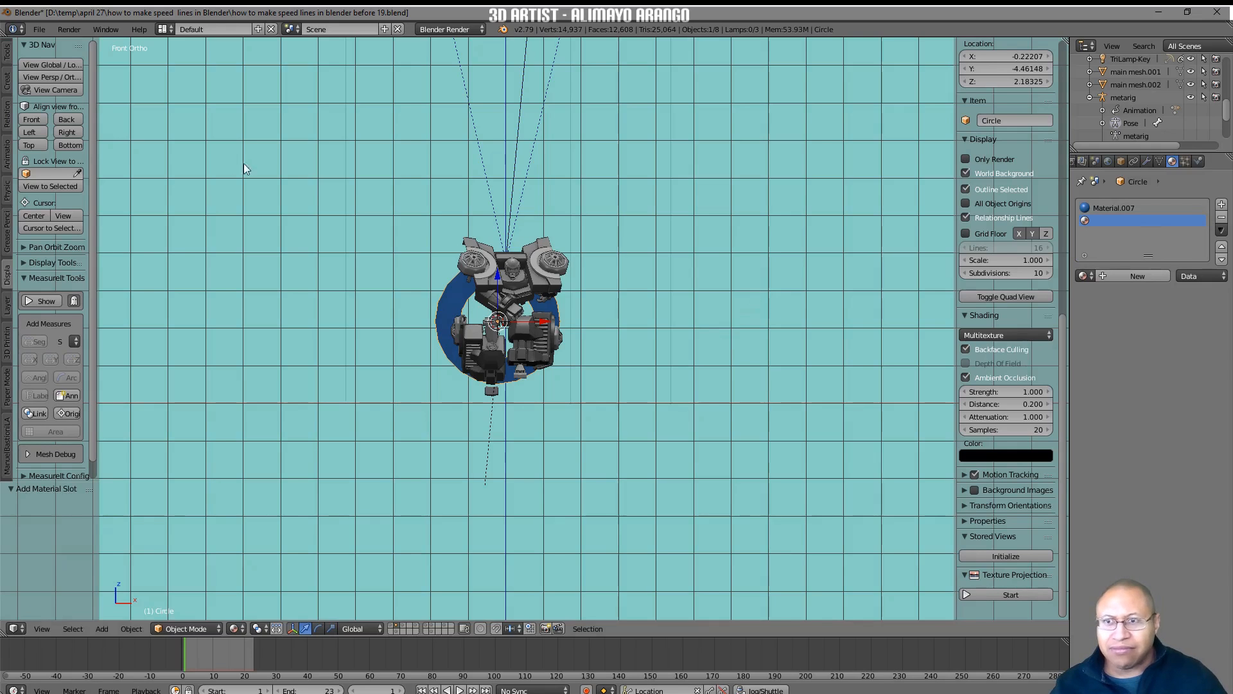
click(53, 88)
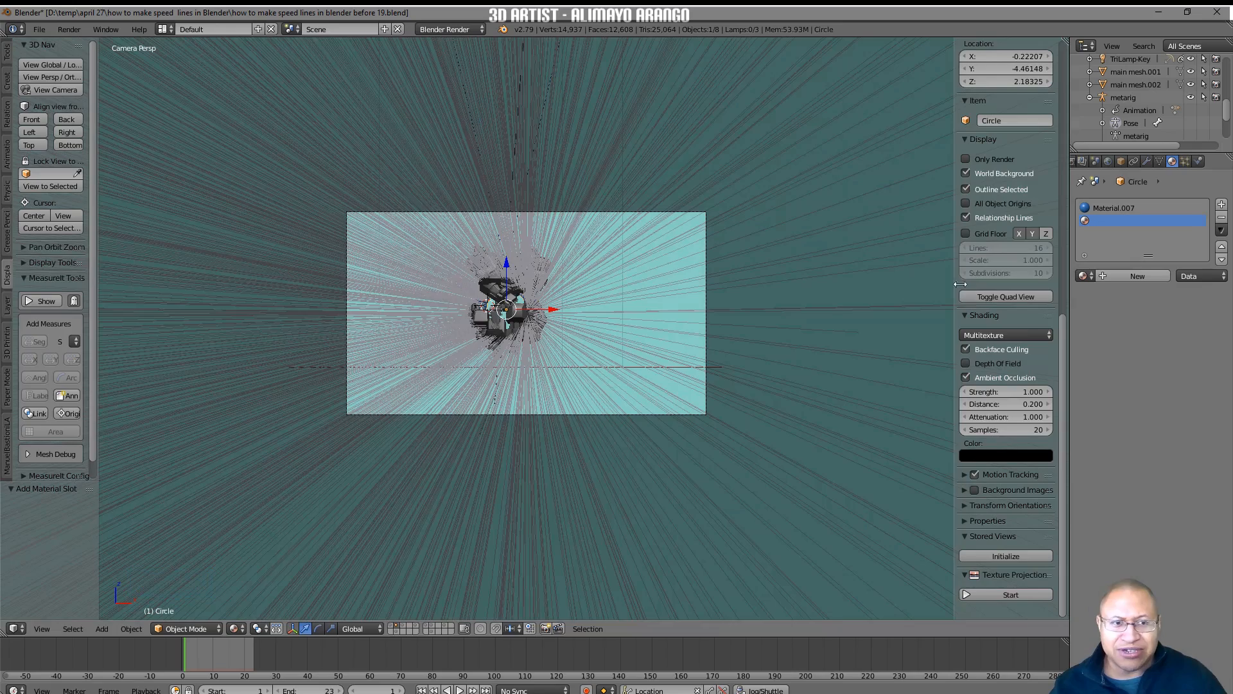
click(1151, 276)
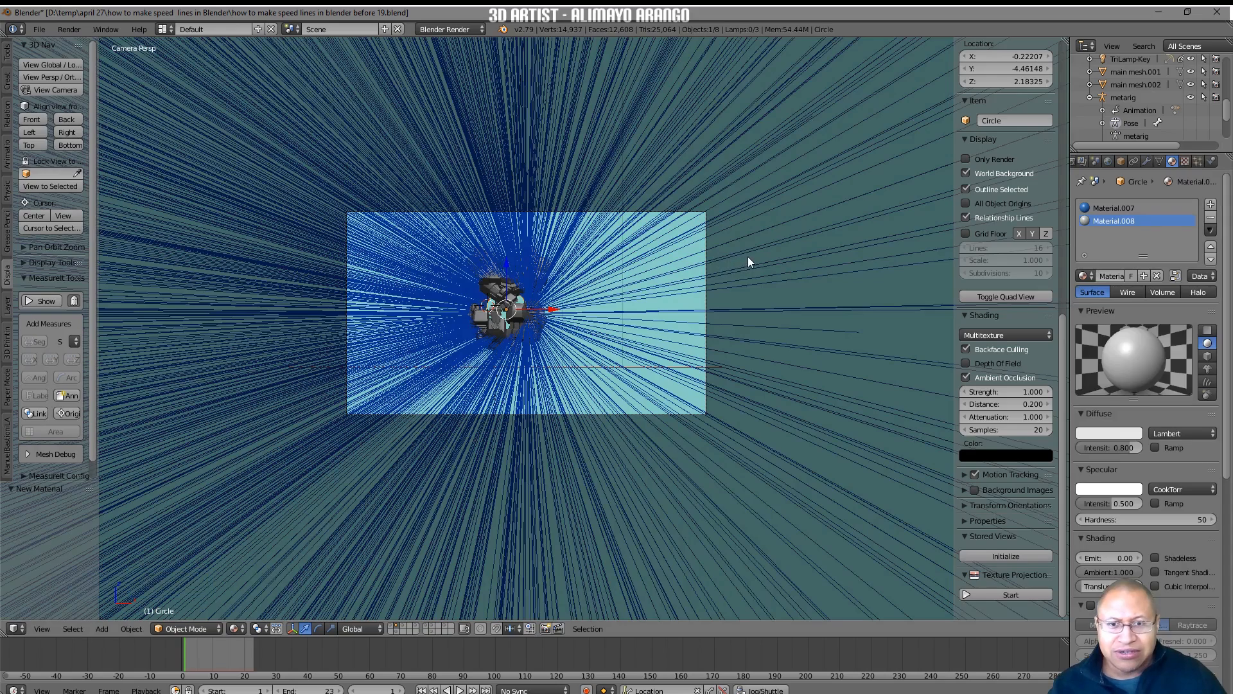
Scale the ring up by about 2.252 and check the hair lines around the robot through the camera.
middle_drag(752, 252, 556, 280)
click(532, 285)
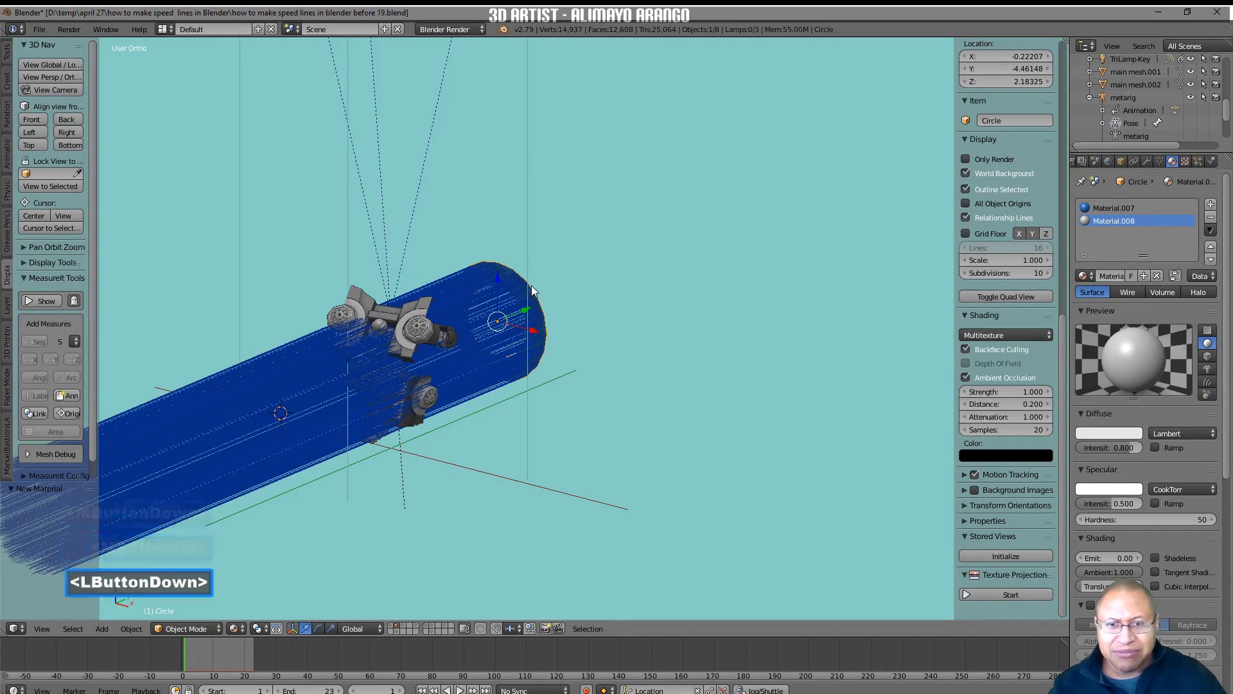
key(s)
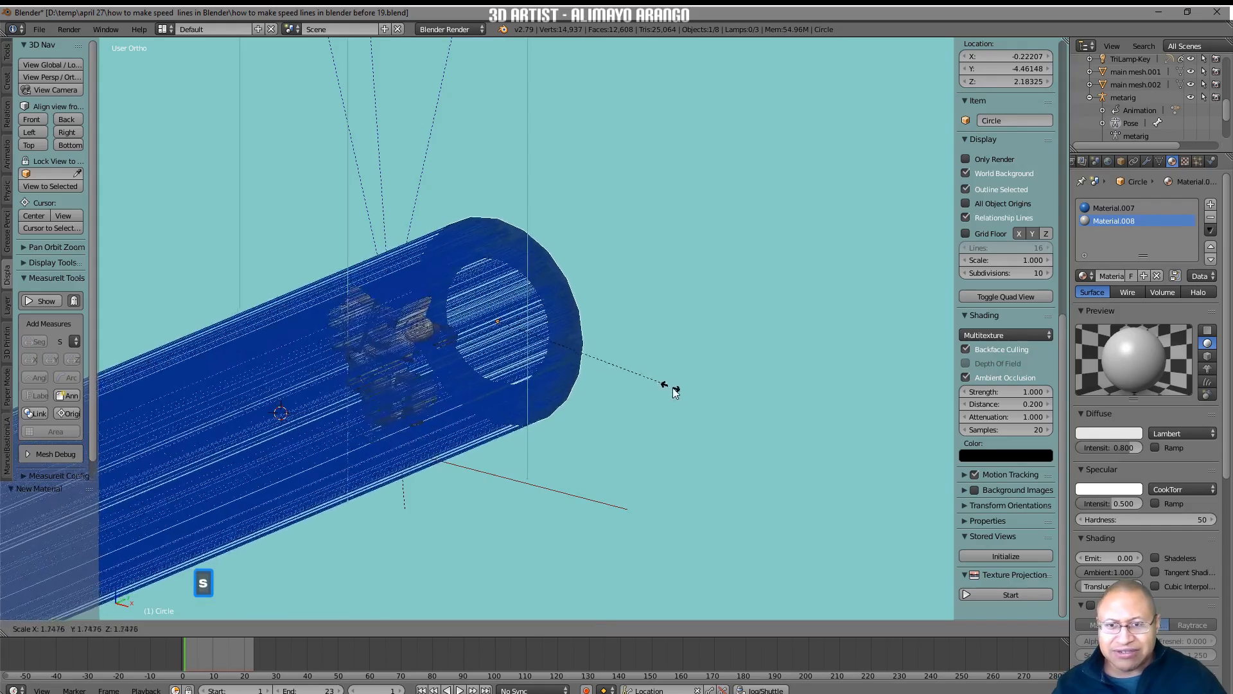
click(715, 422)
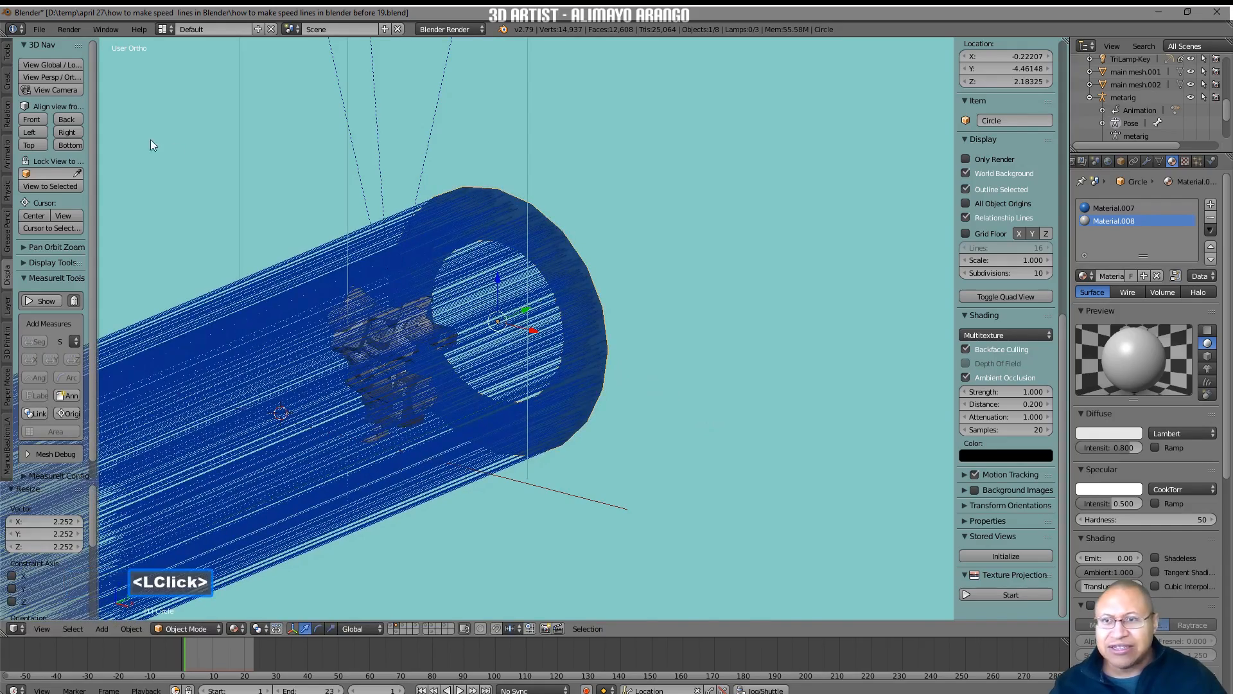
click(70, 91)
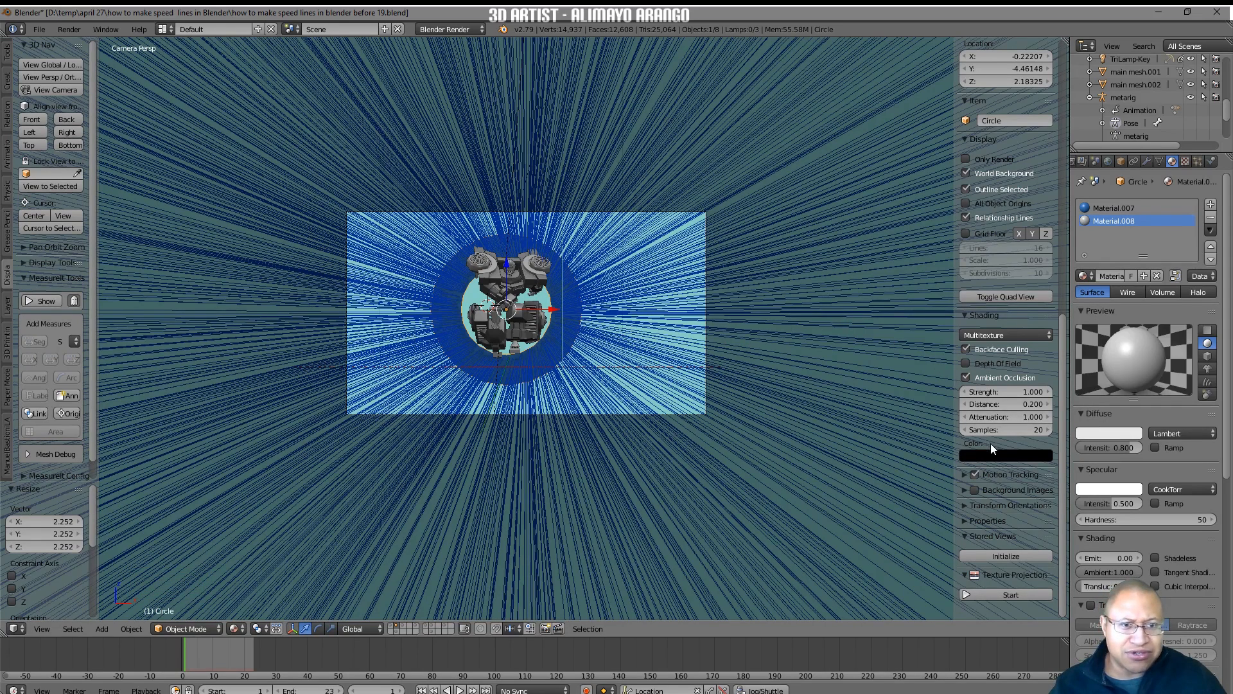
scroll(1015, 414, down, 2)
scroll(1015, 412, up, 5)
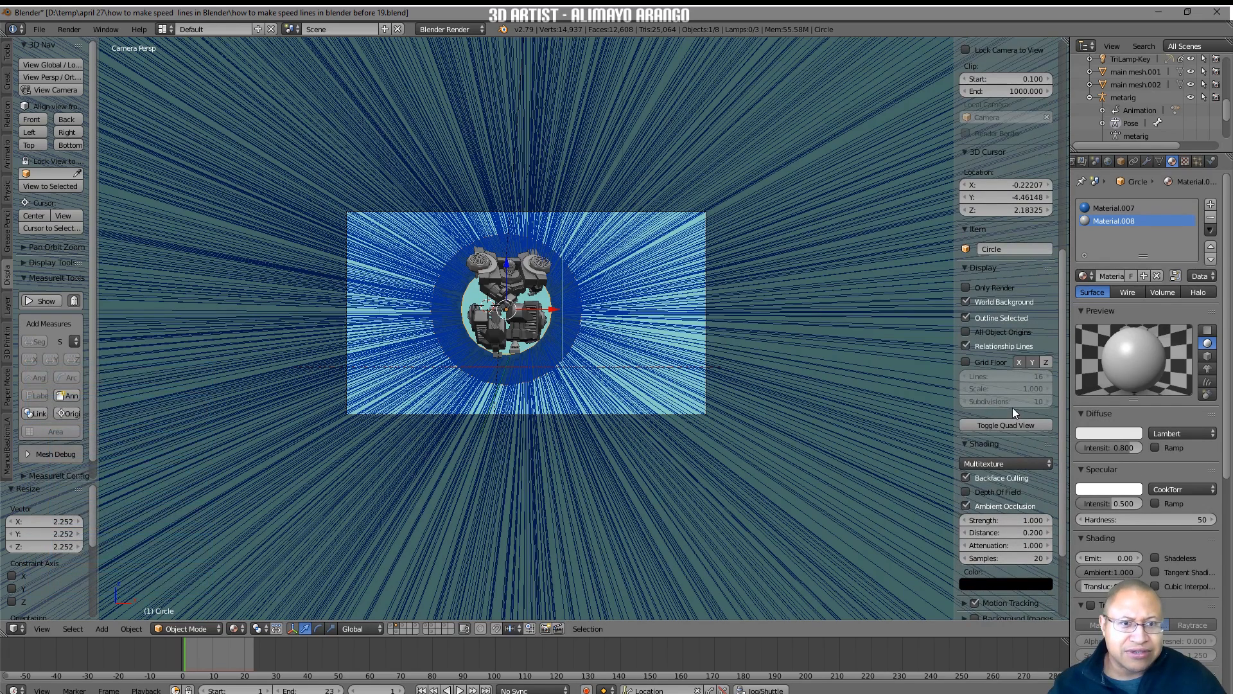
click(965, 287)
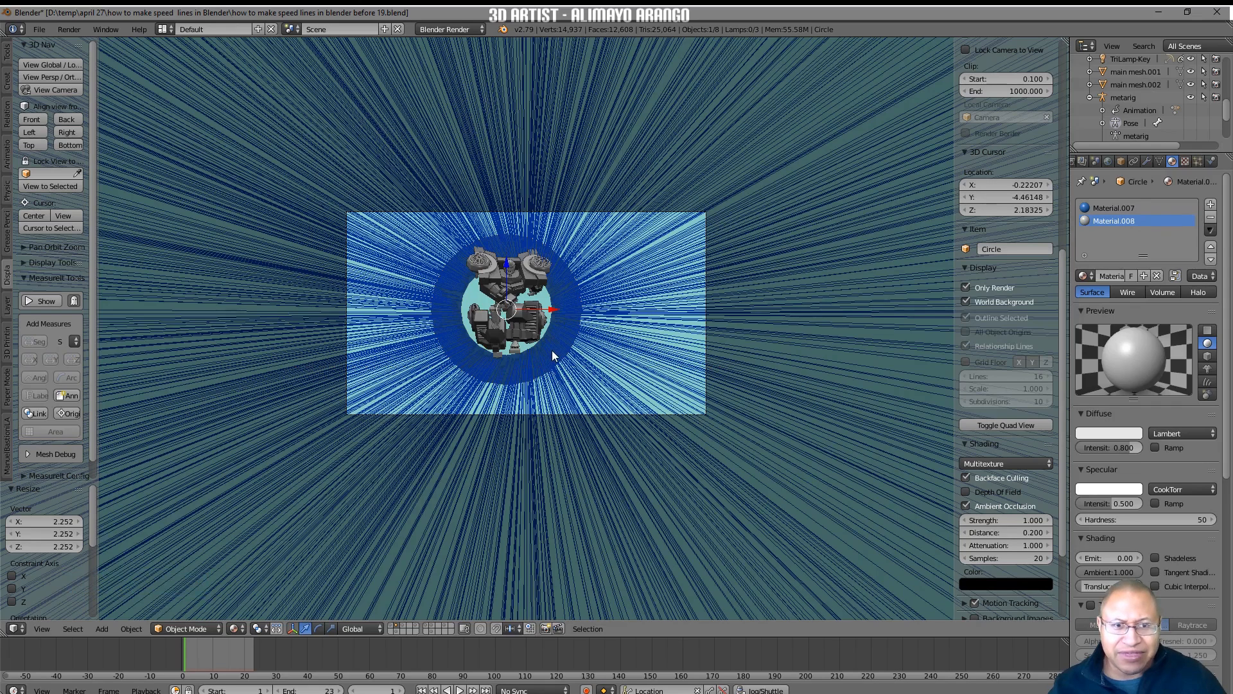
click(965, 287)
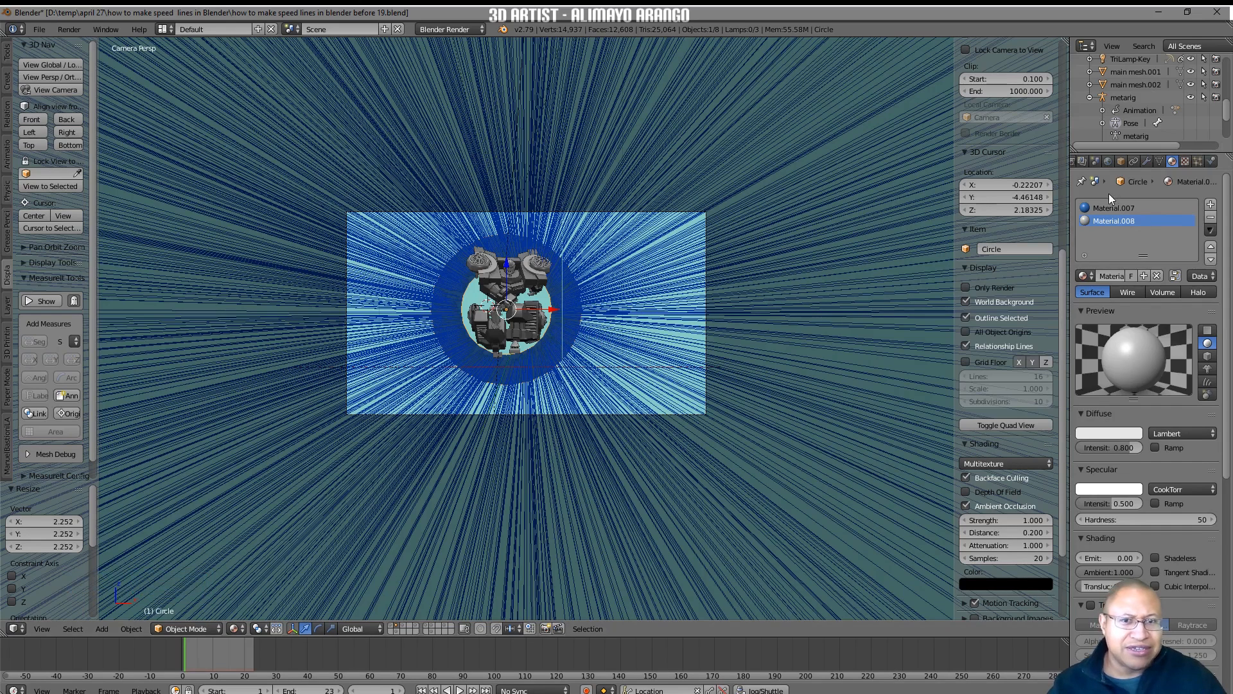
Turn off Emitter rendering for the ring's particle system and preview the hair lines with Only Render enabled.
click(1197, 162)
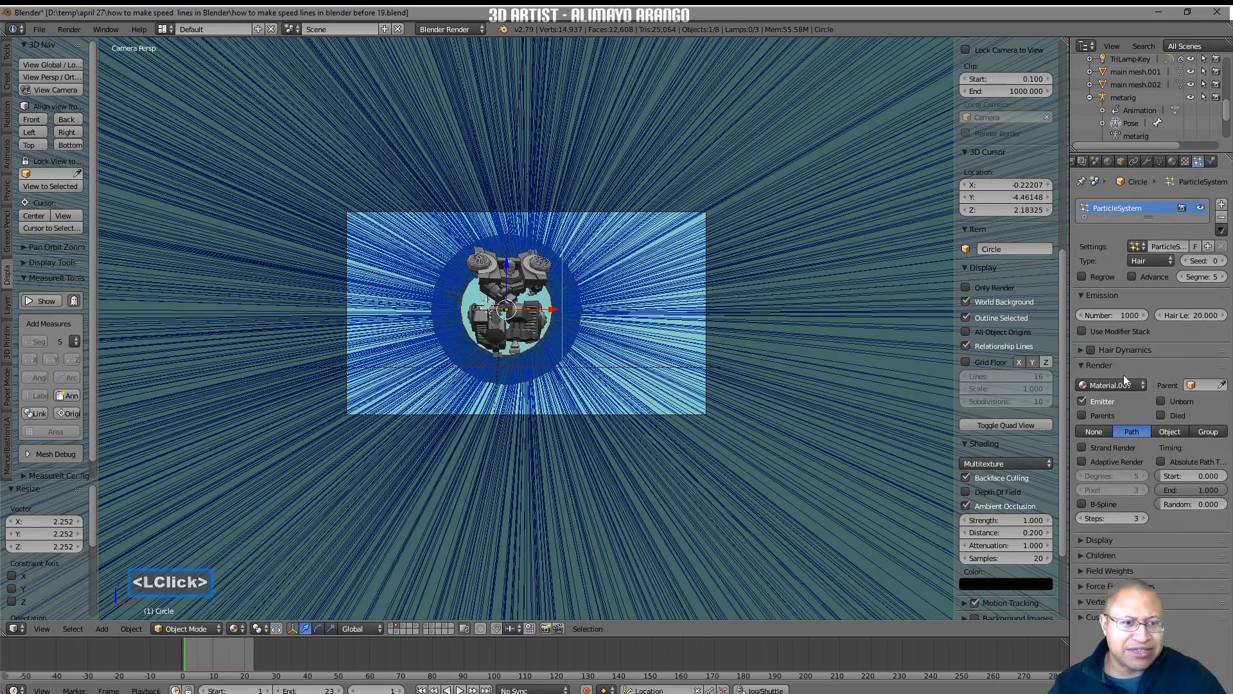
click(1082, 402)
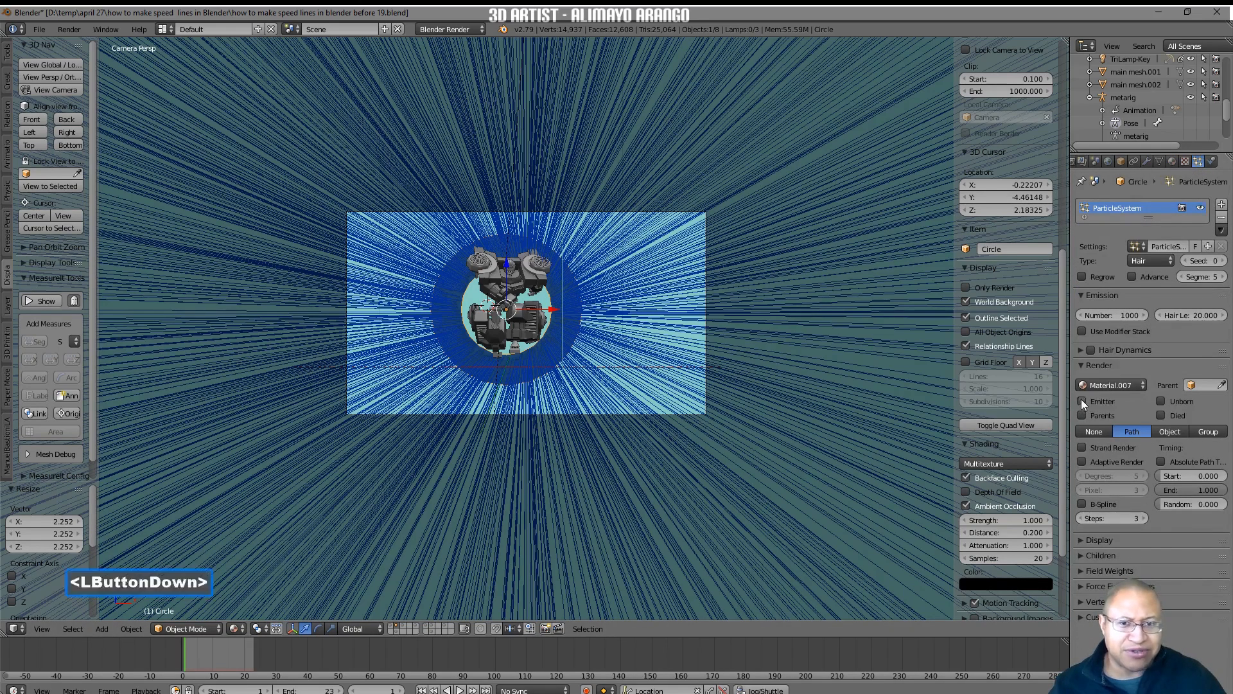
click(967, 287)
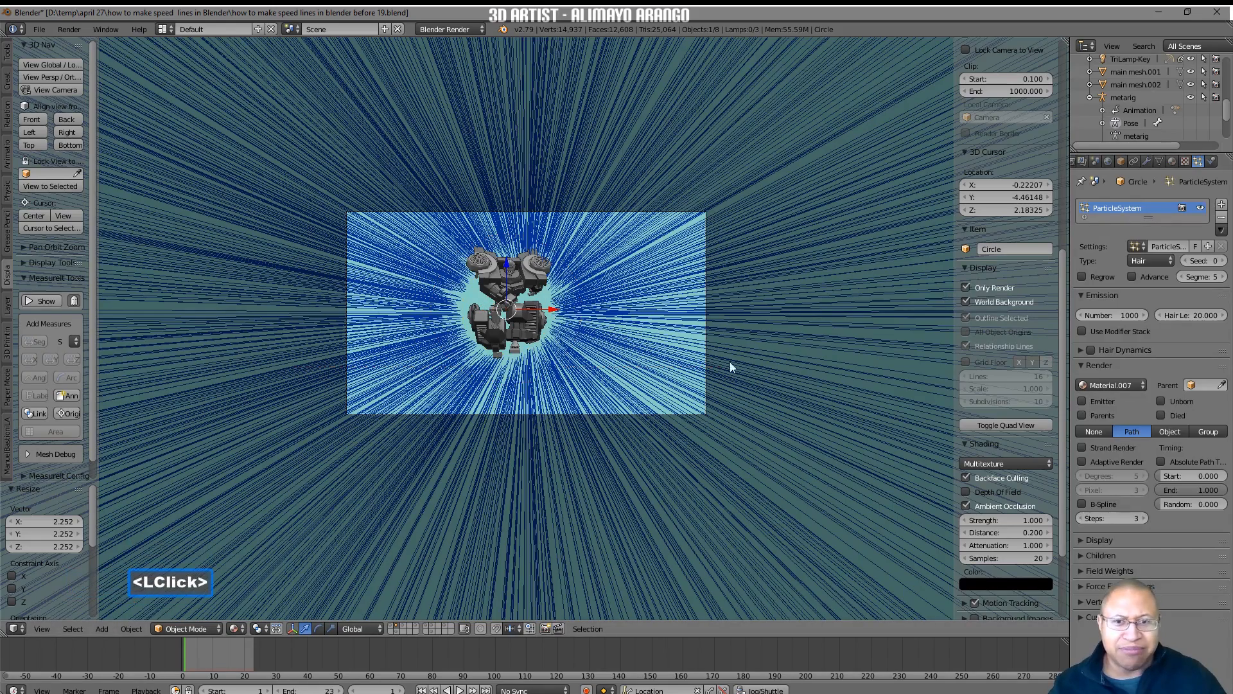
scroll(738, 361, up, 2)
scroll(738, 364, up, 1)
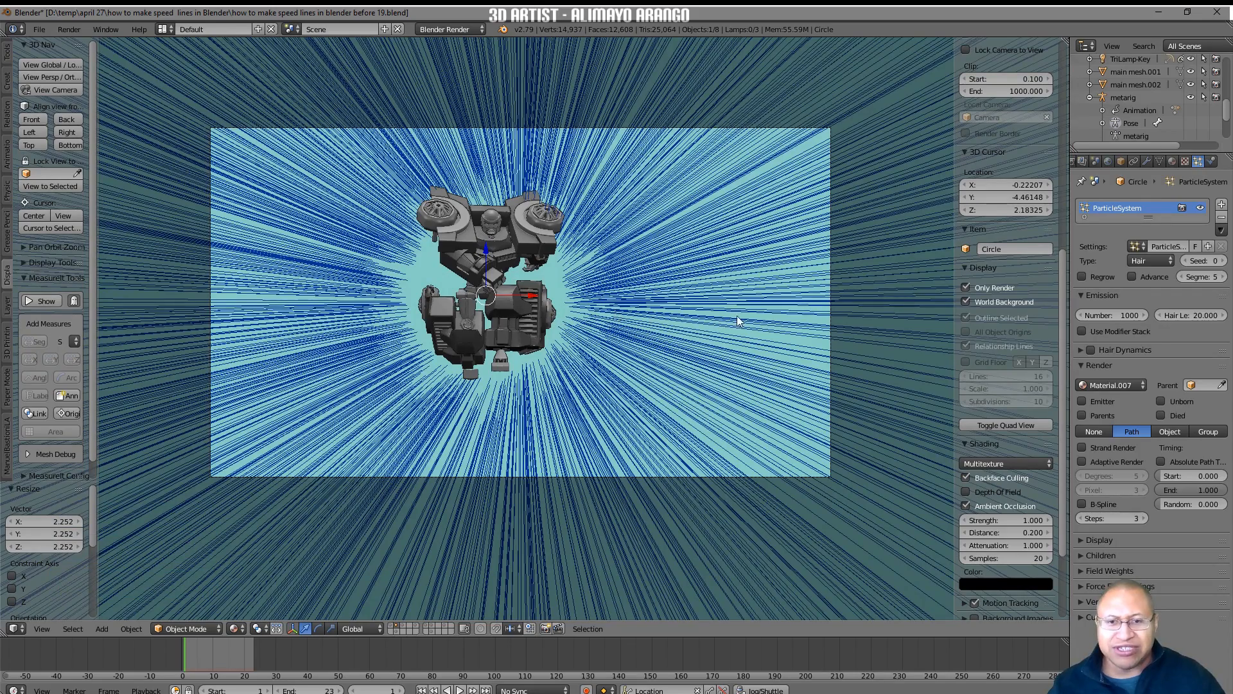
Scale the ring up again by about 1.747 and preview it through the camera with Only Render enabled.
middle_drag(748, 296, 721, 313)
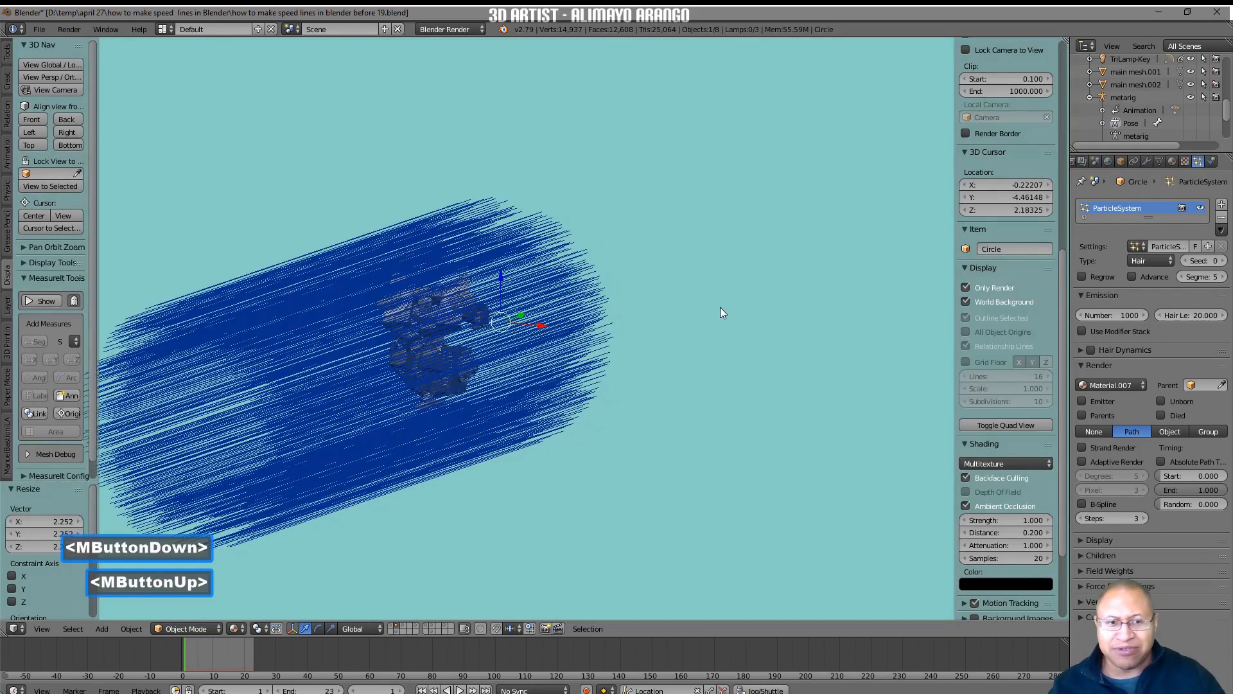
click(966, 287)
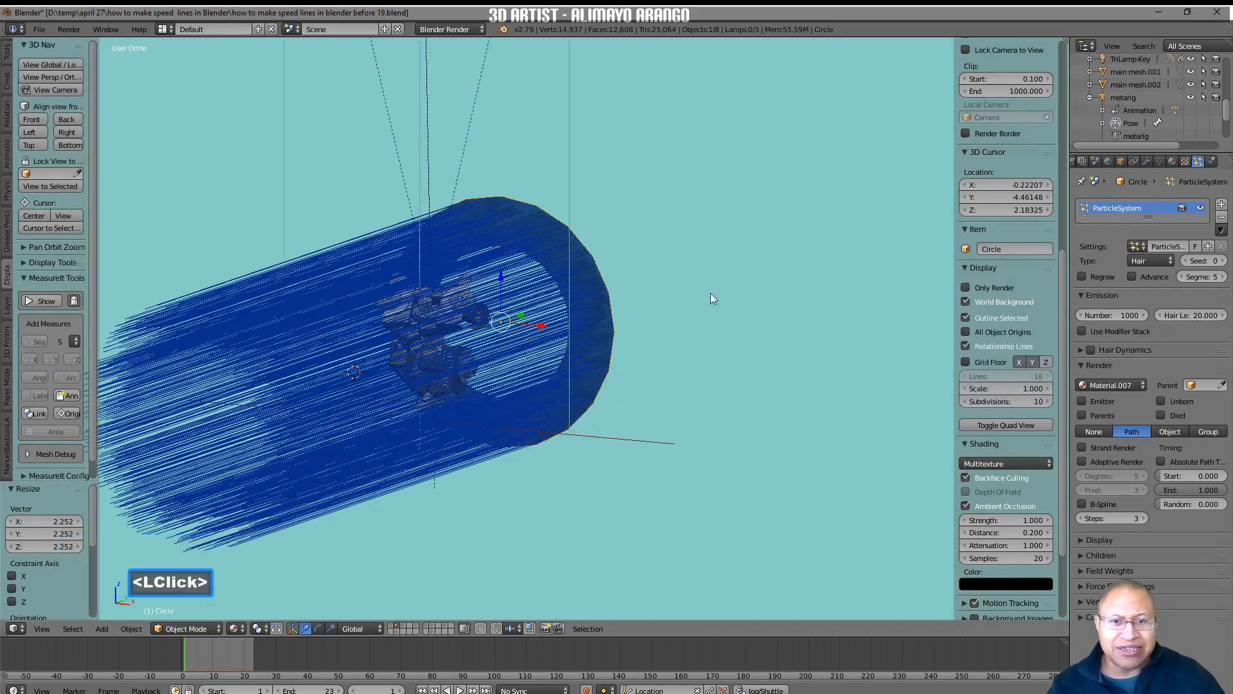
key(s)
click(751, 403)
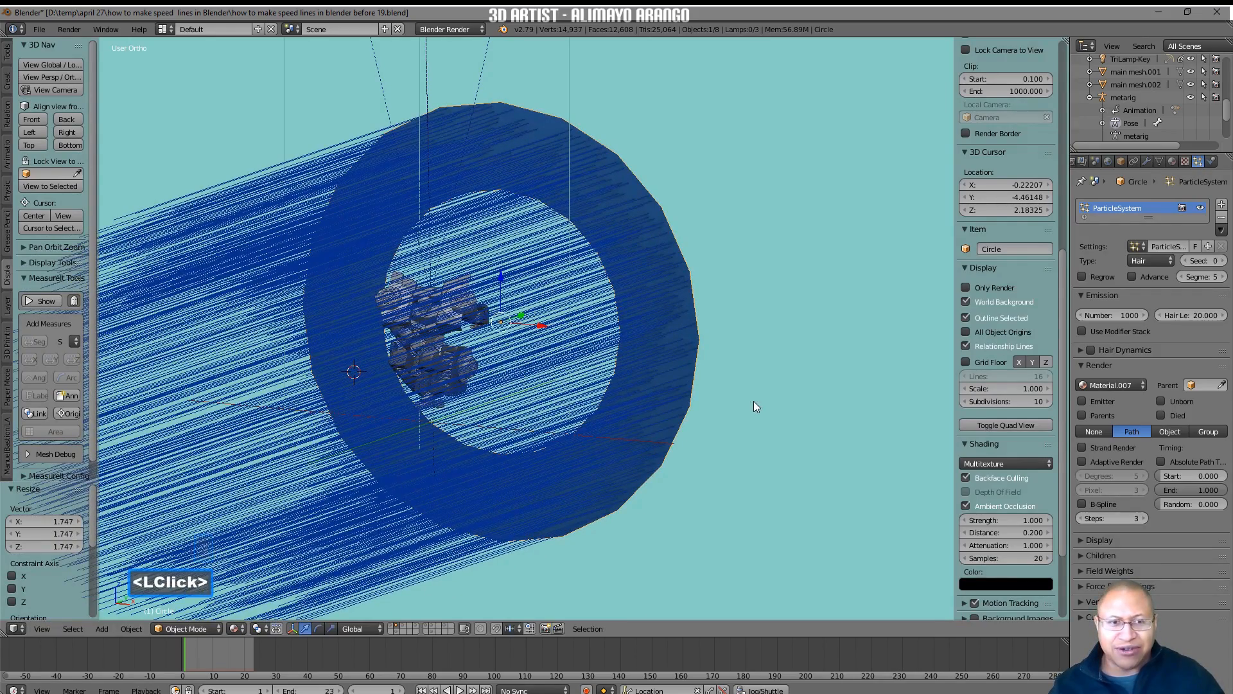
click(67, 91)
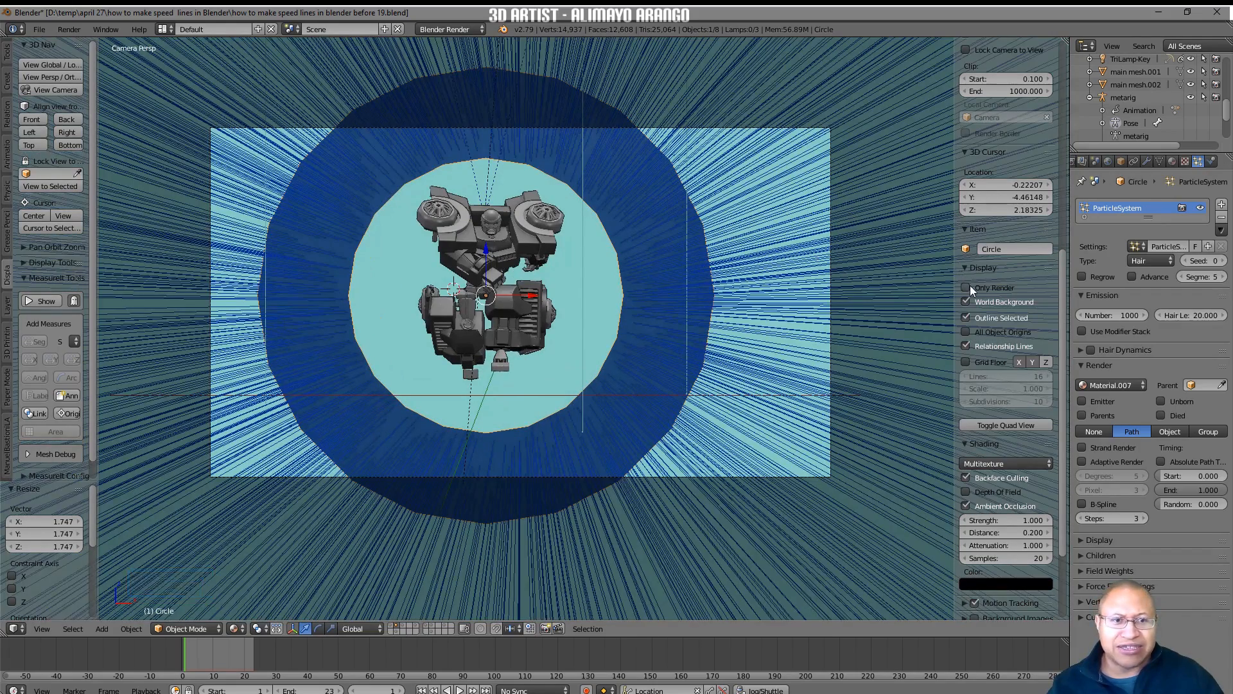
click(964, 287)
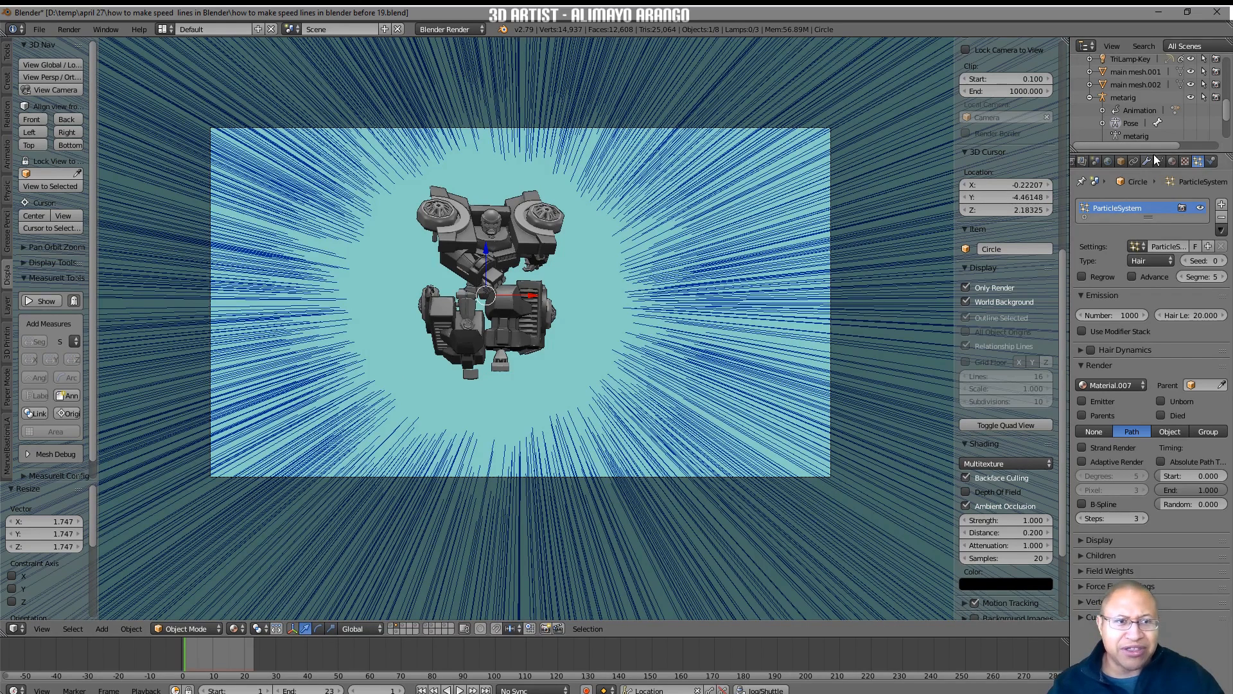
Enlarge the Outliner and select the Circle ring in it.
drag(1154, 150, 1153, 302)
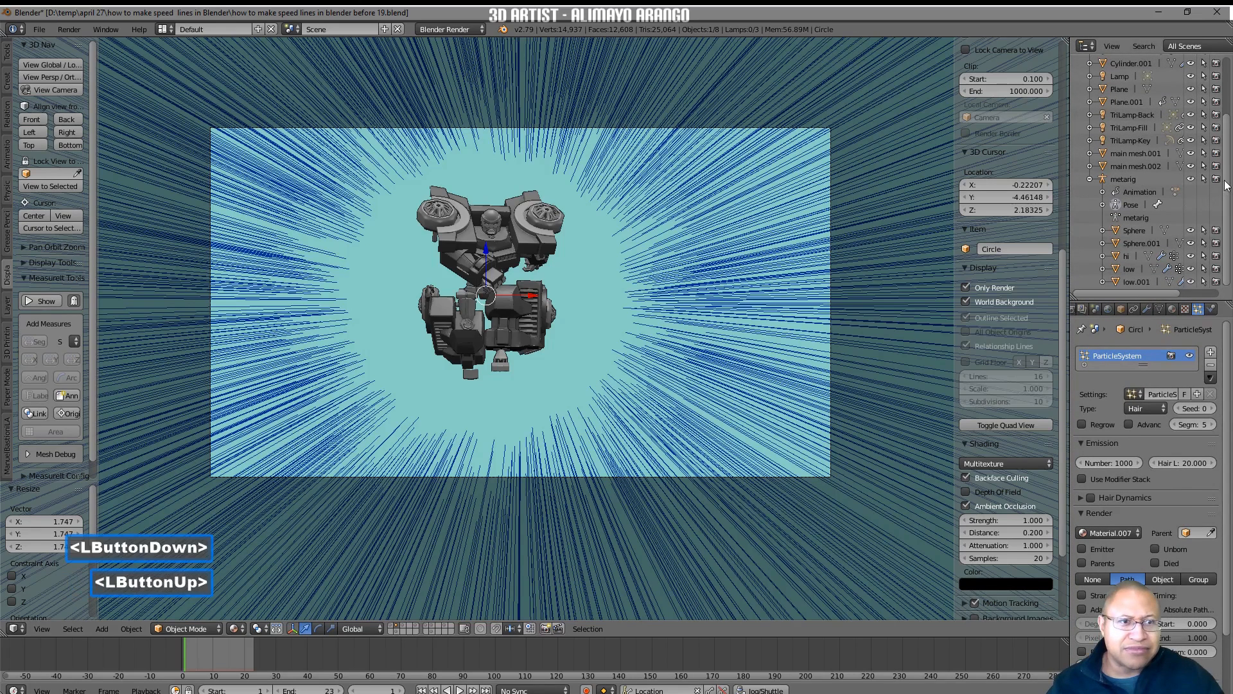
scroll(1221, 157, up, 3)
scroll(1222, 157, up, 3)
click(1120, 113)
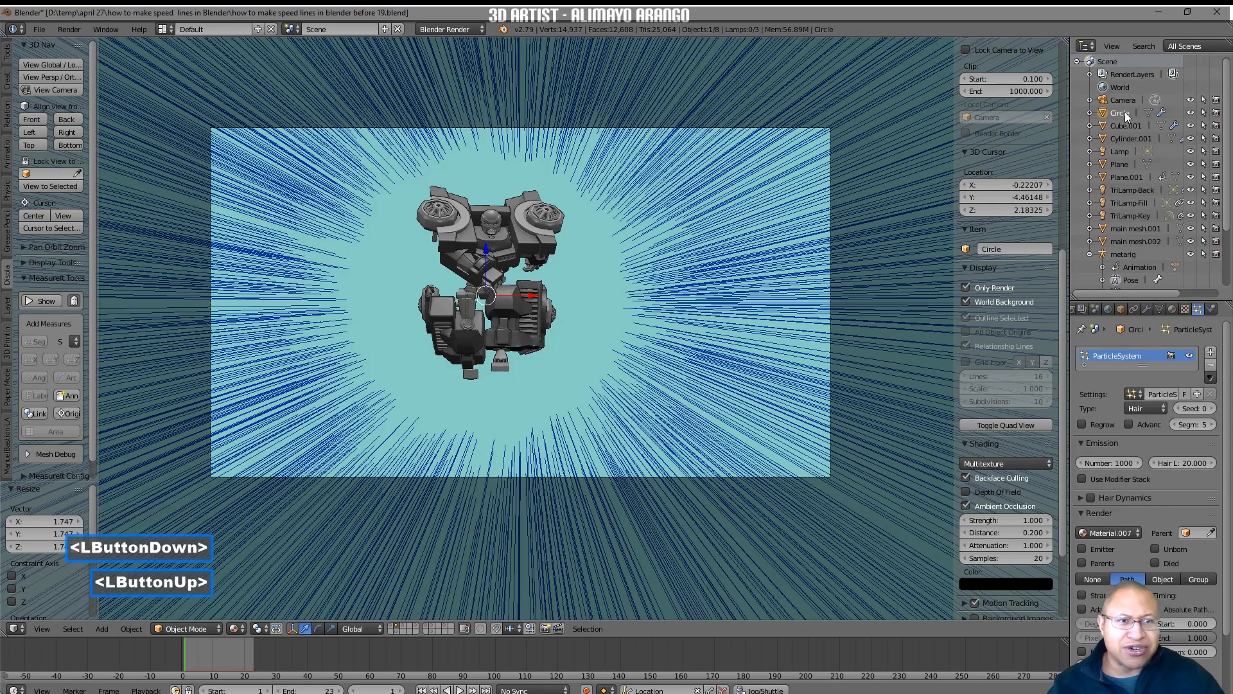
click(1122, 113)
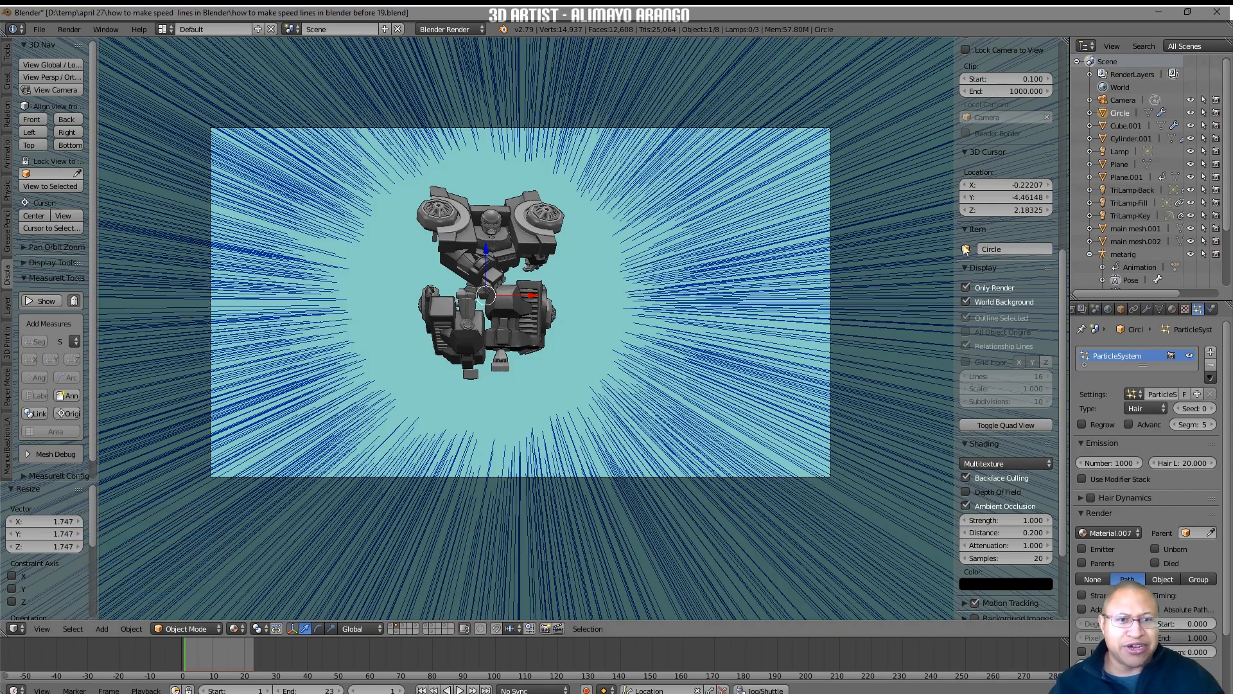
Scale the ring down by about 0.922 and then again by about 0.928.
key(s)
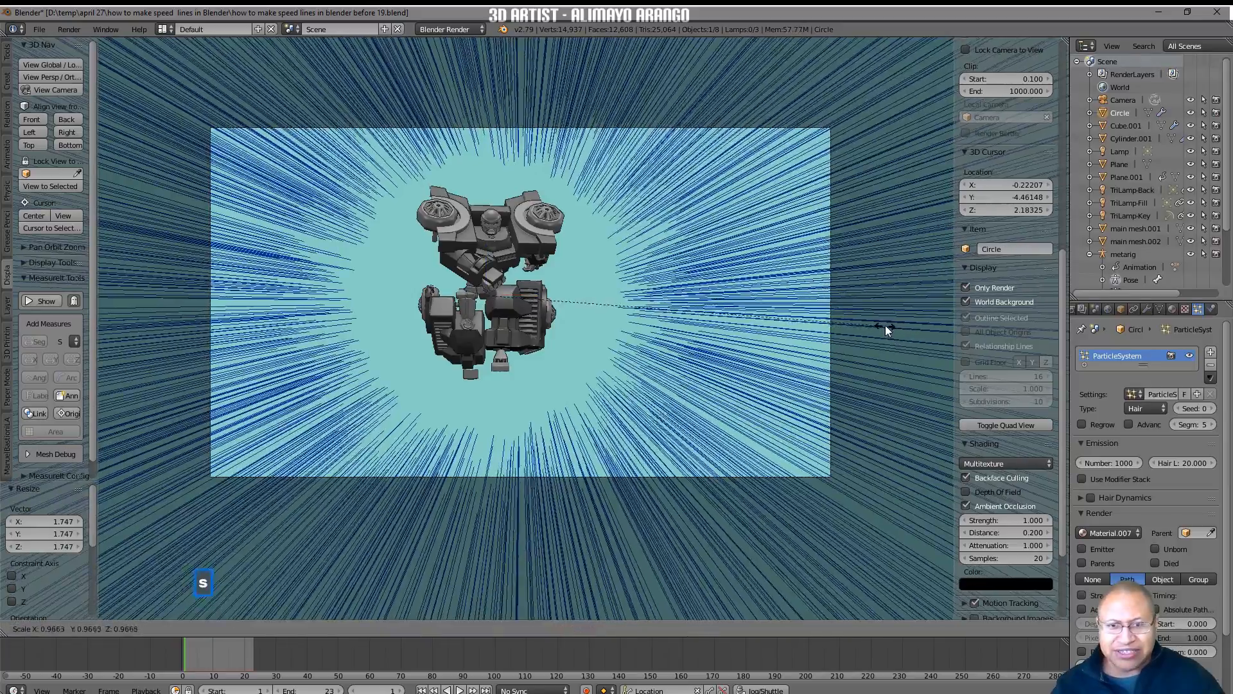
click(874, 323)
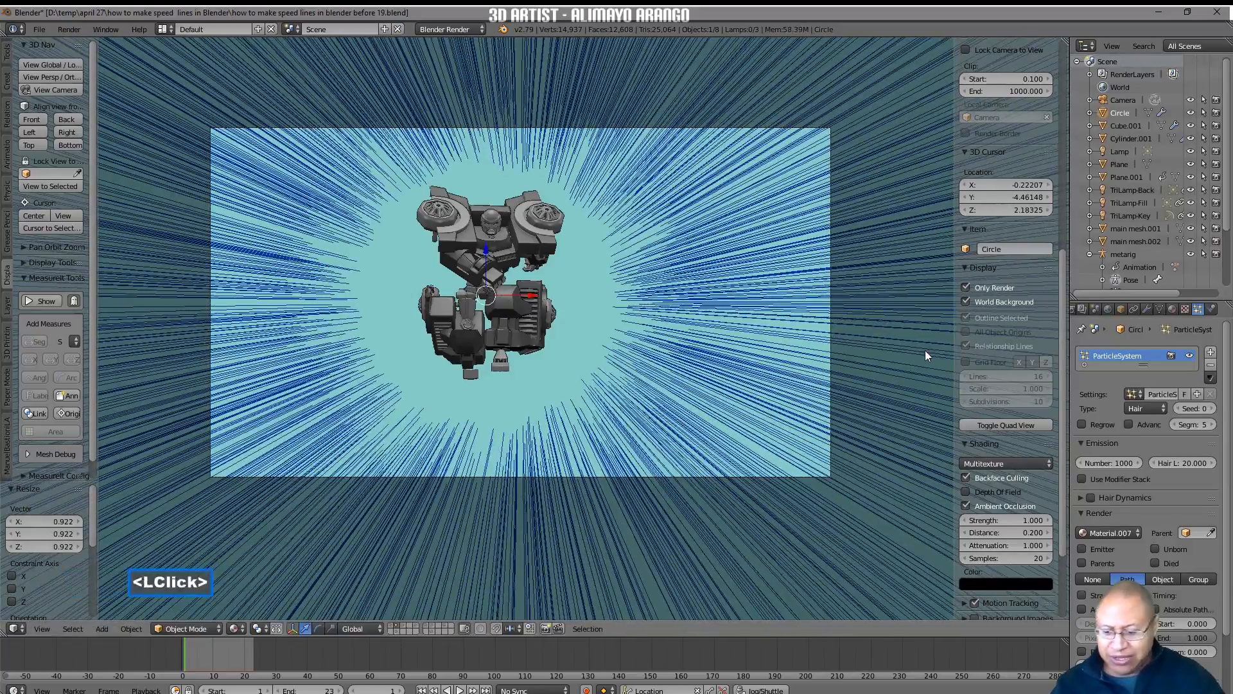
key(s)
click(891, 344)
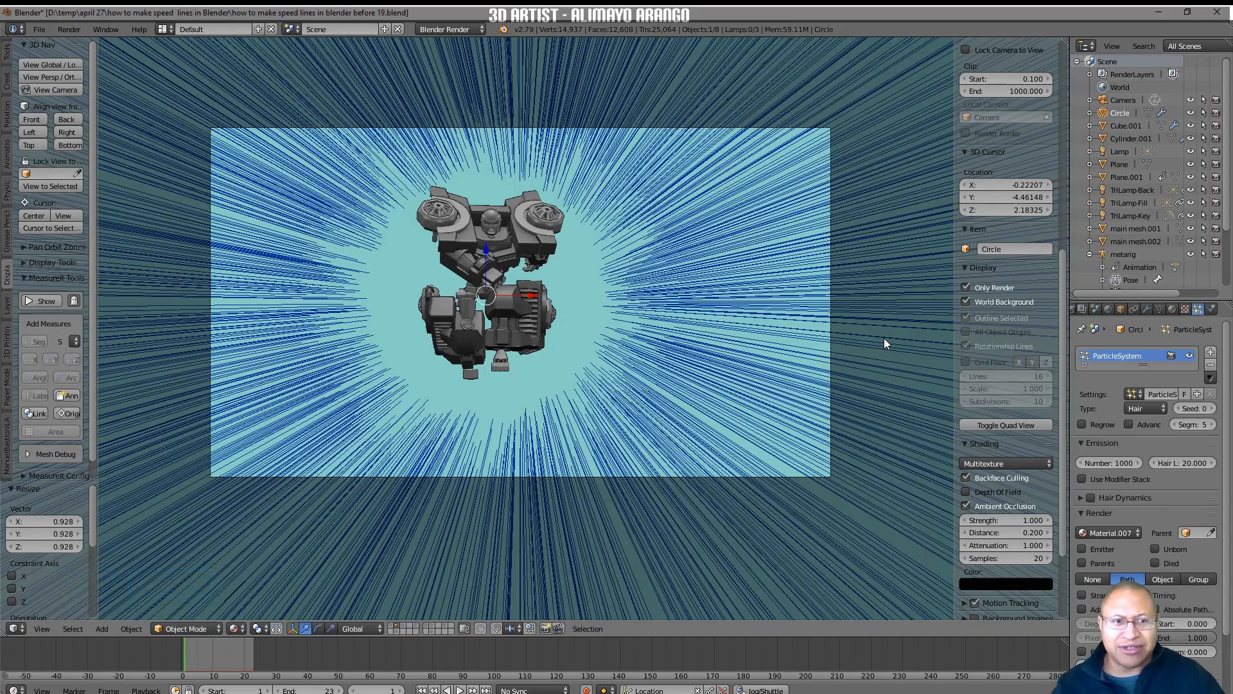
Move the ring about 0.238 up along global Z and save the file as "how to make speed lines in blender before 20.blend".
key(g)
key(z)
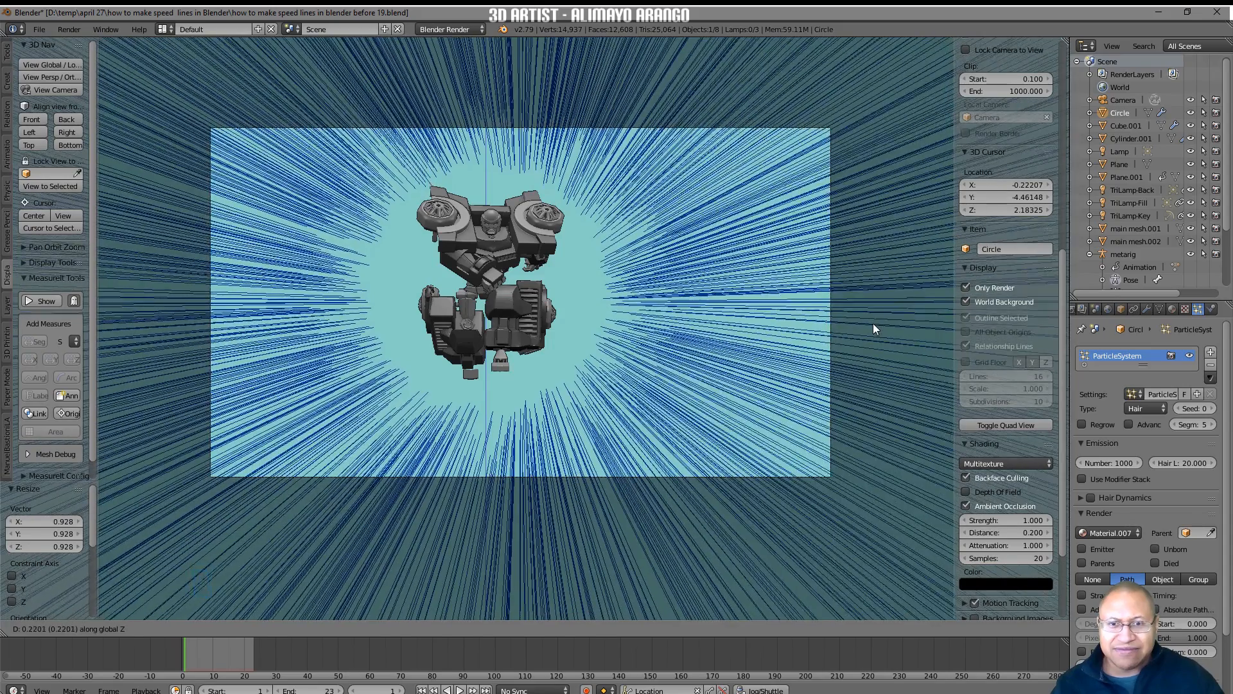
click(873, 328)
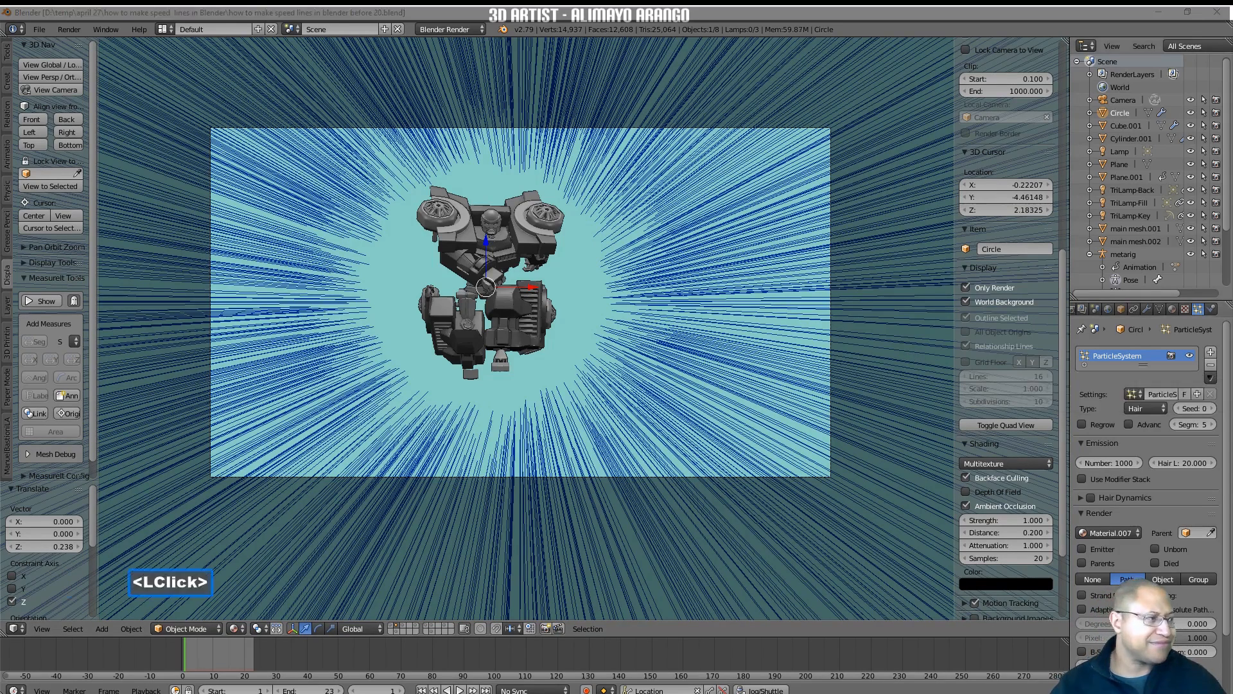
click(912, 520)
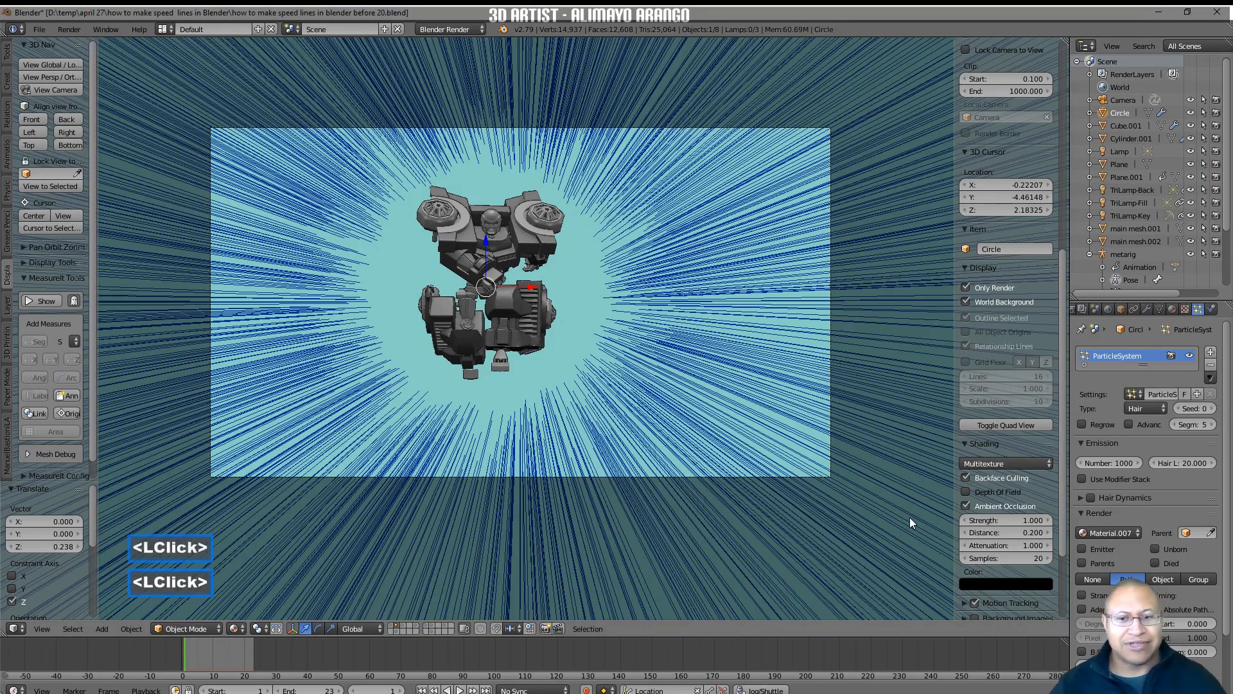
Play the animation through the camera to check the lines around the robot, then return to frame 1.
click(461, 688)
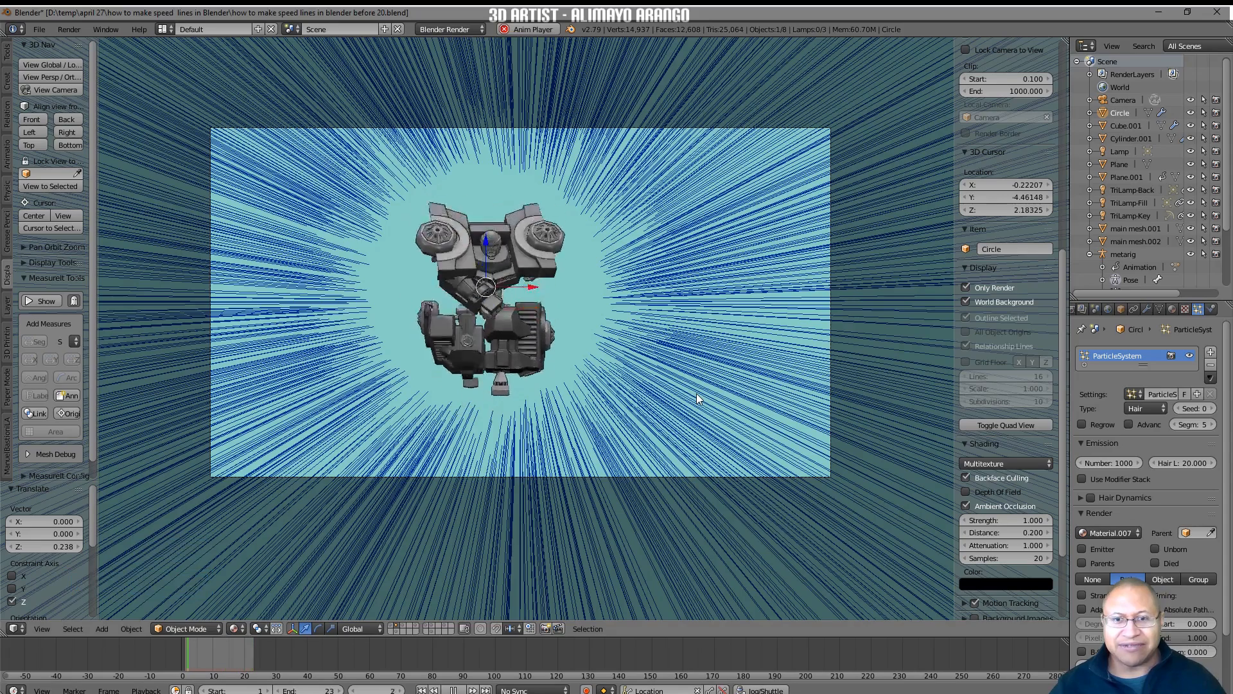
click(453, 689)
right_drag(222, 651, 184, 657)
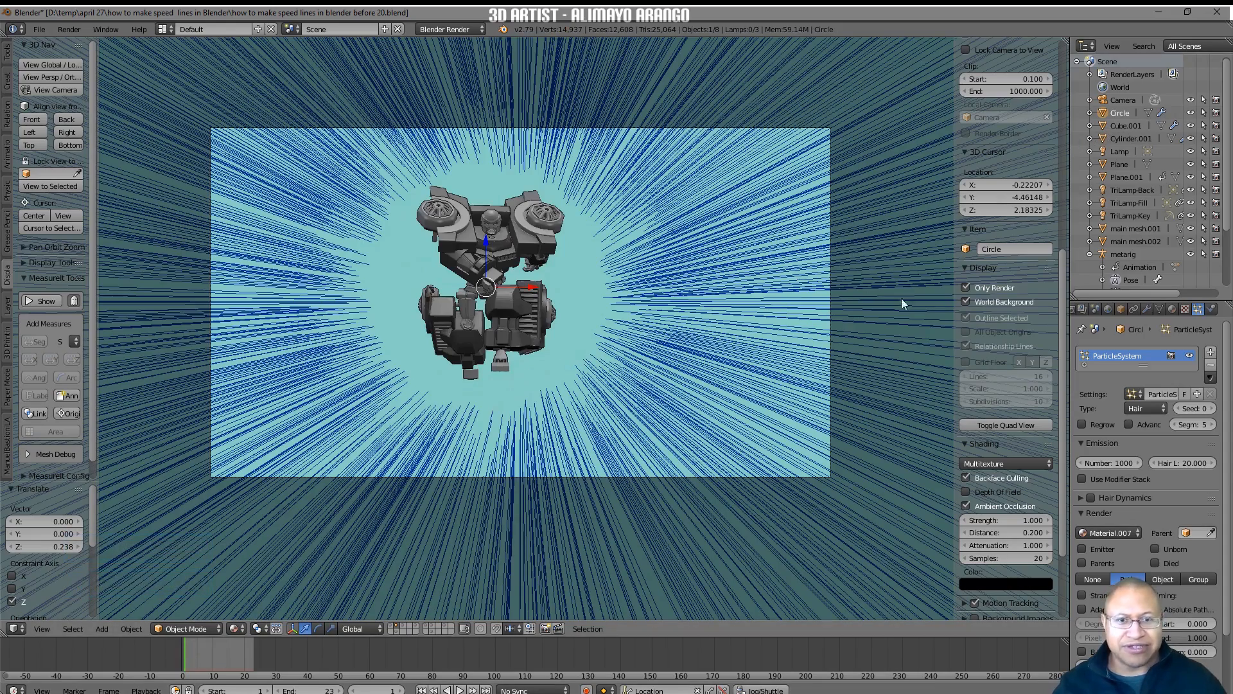
Scale the ring up by about 1.141 and again by about 1.013, then preview the animation and return to frame 1.
key(s)
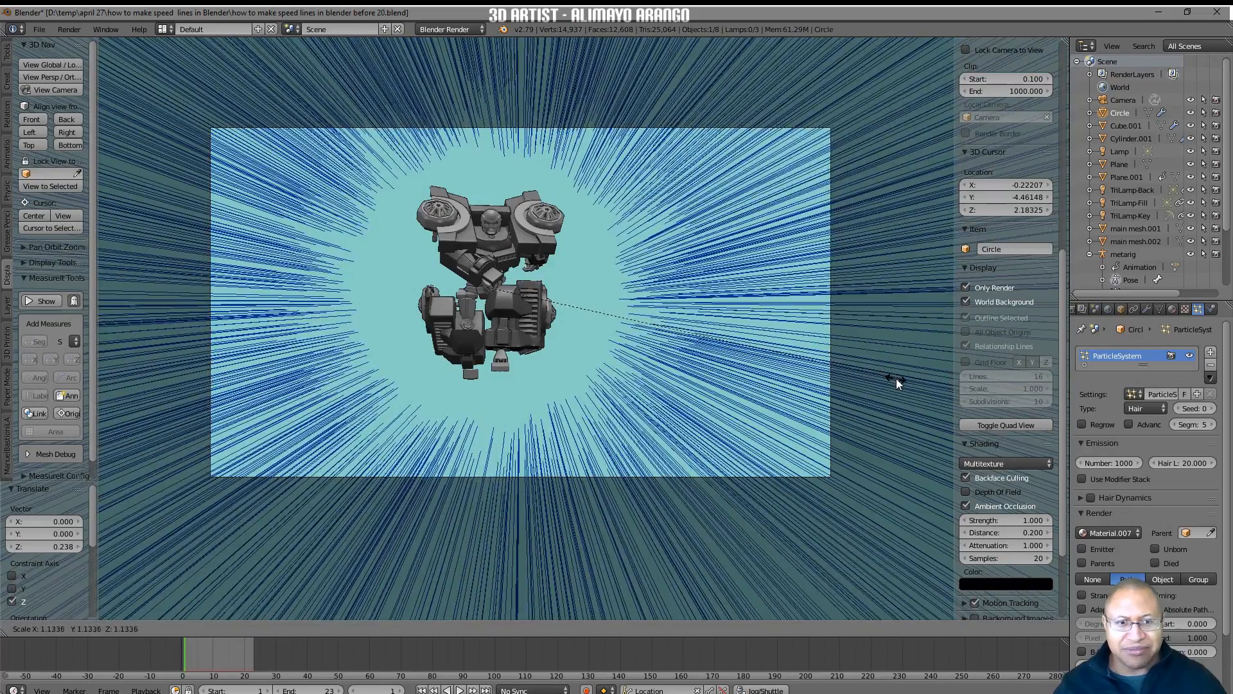
click(898, 379)
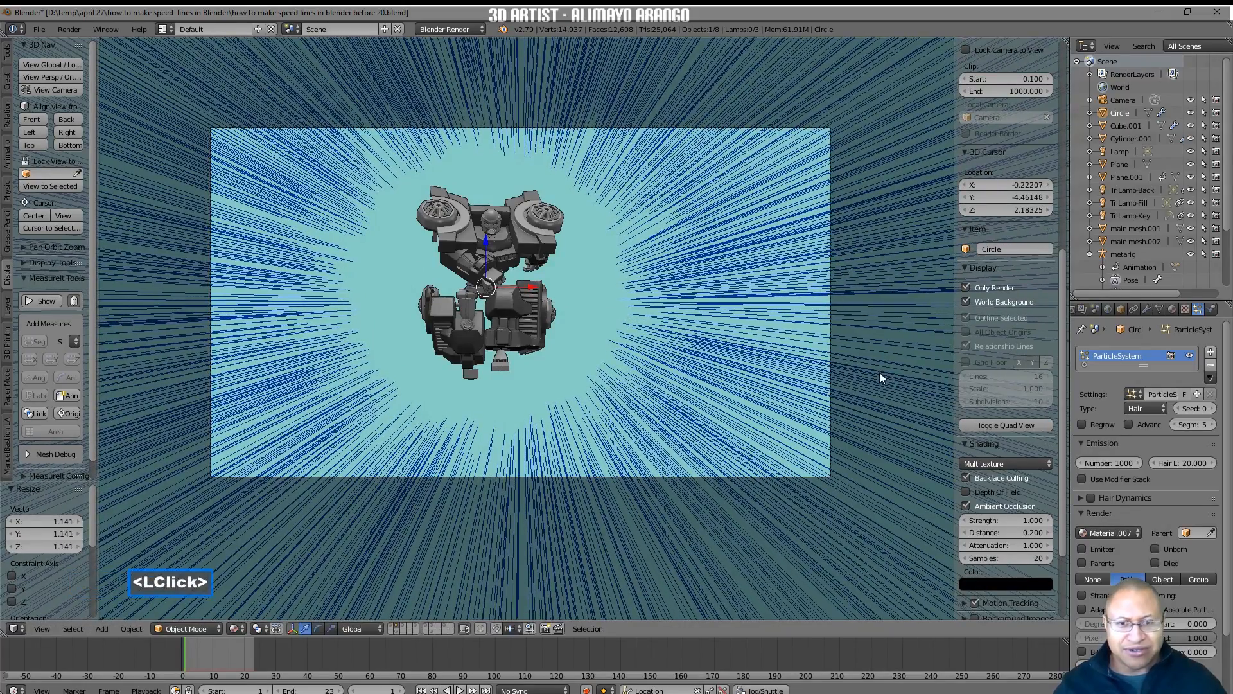
key(s)
click(879, 376)
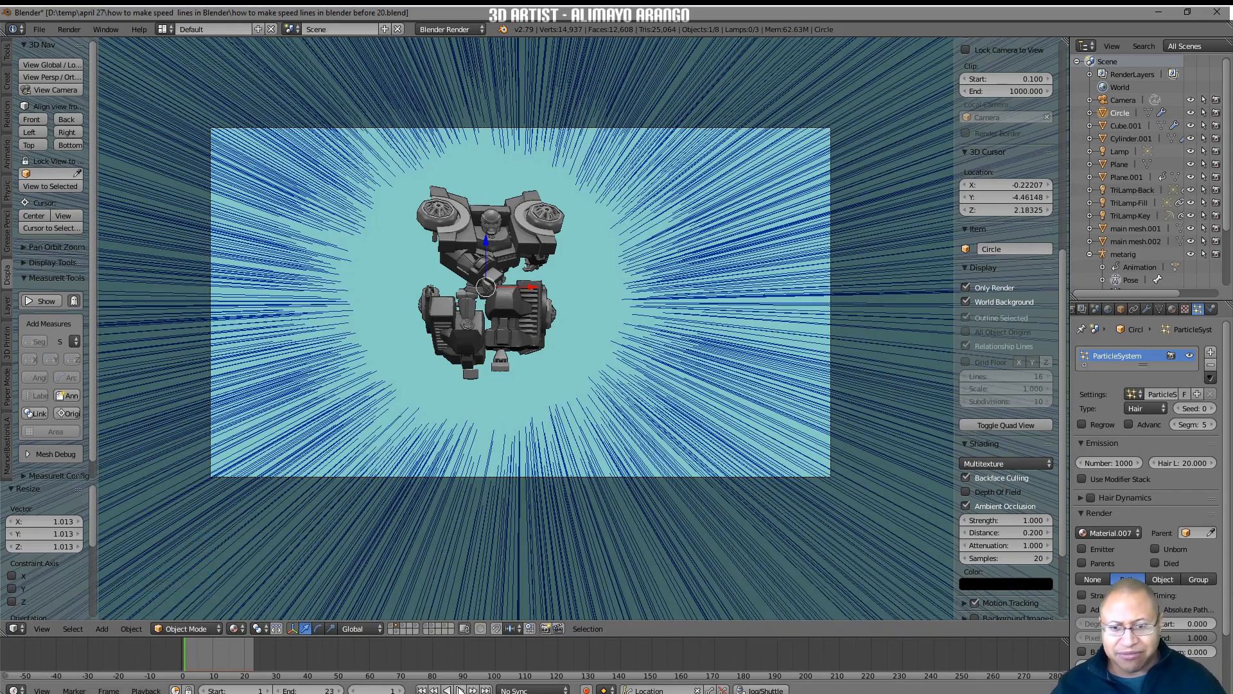
click(460, 689)
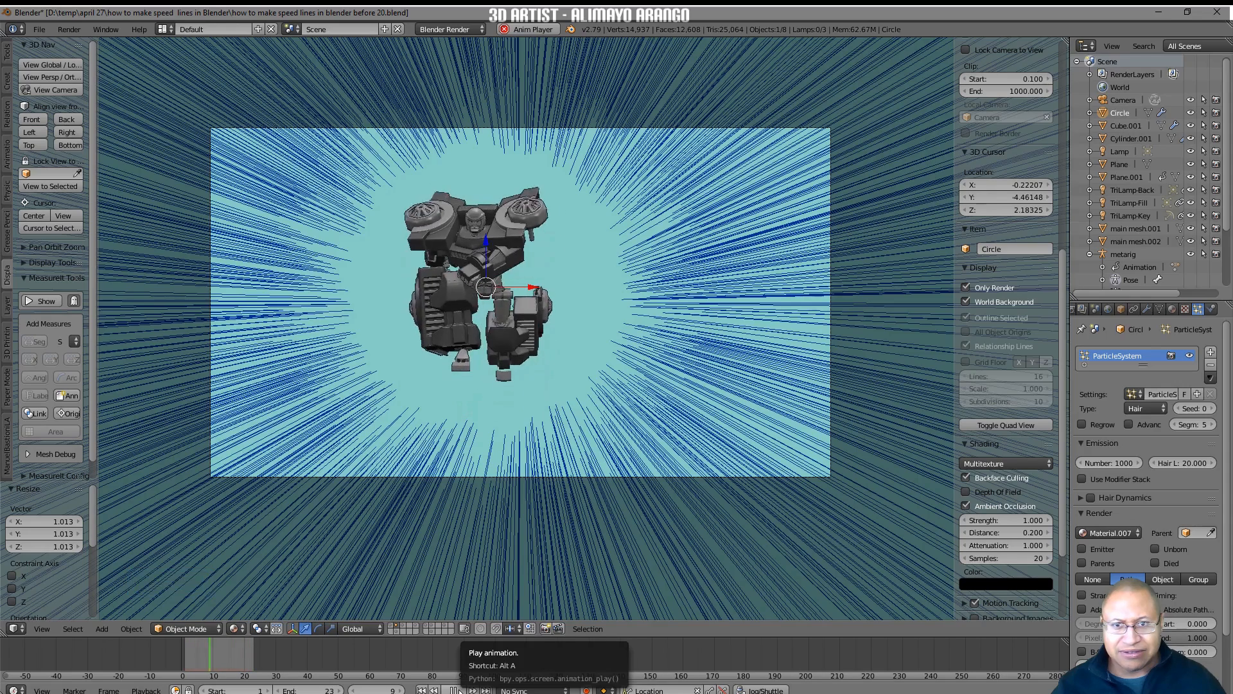
click(460, 690)
click(422, 690)
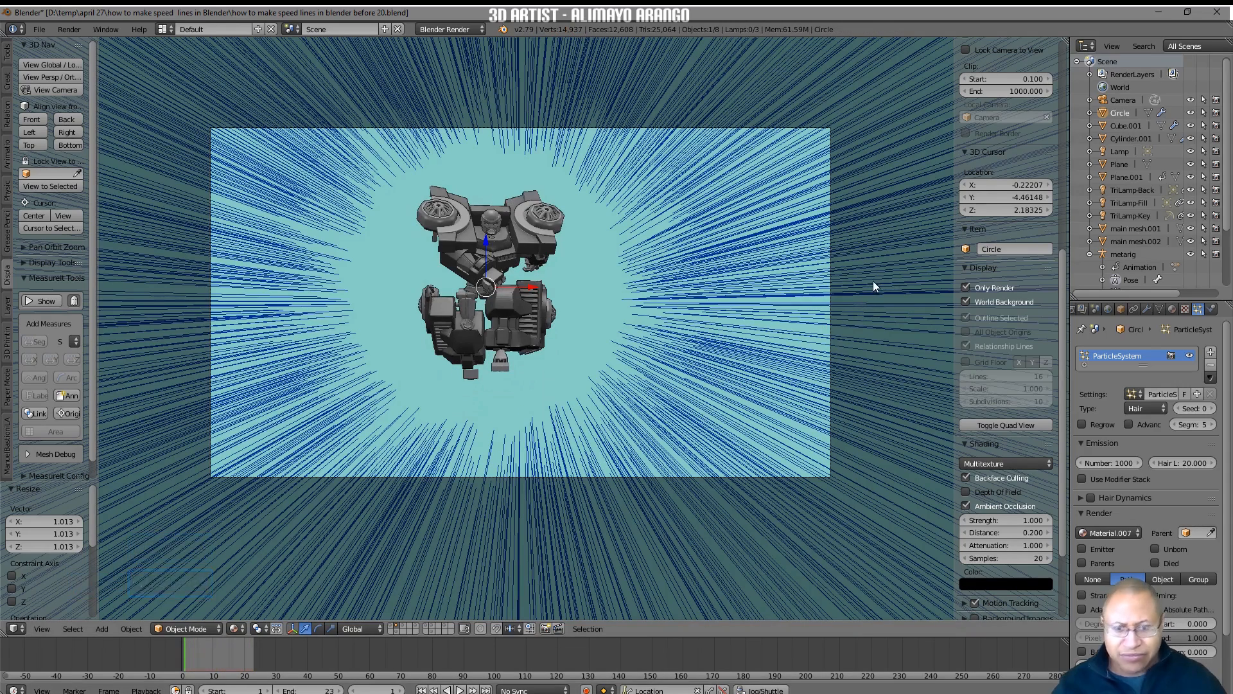
Move the ring about -0.147 along global Z, then preview the animation and return to frame 1.
key(g)
key(z)
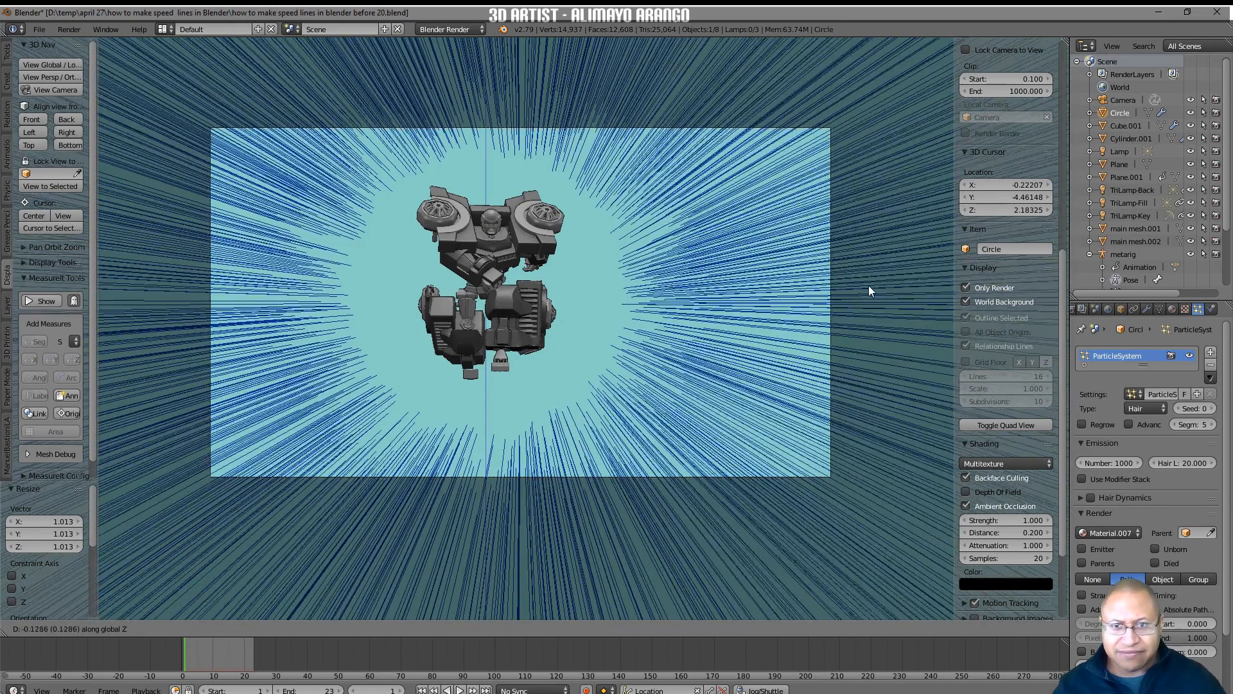
click(868, 287)
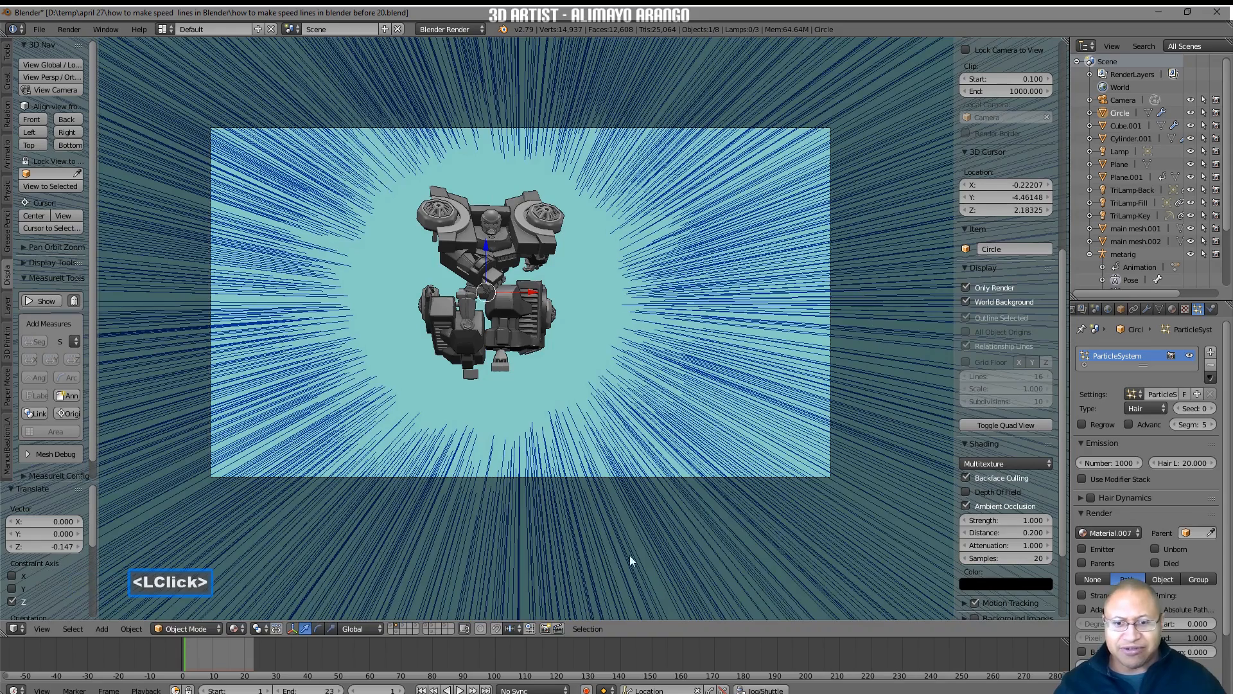
click(460, 690)
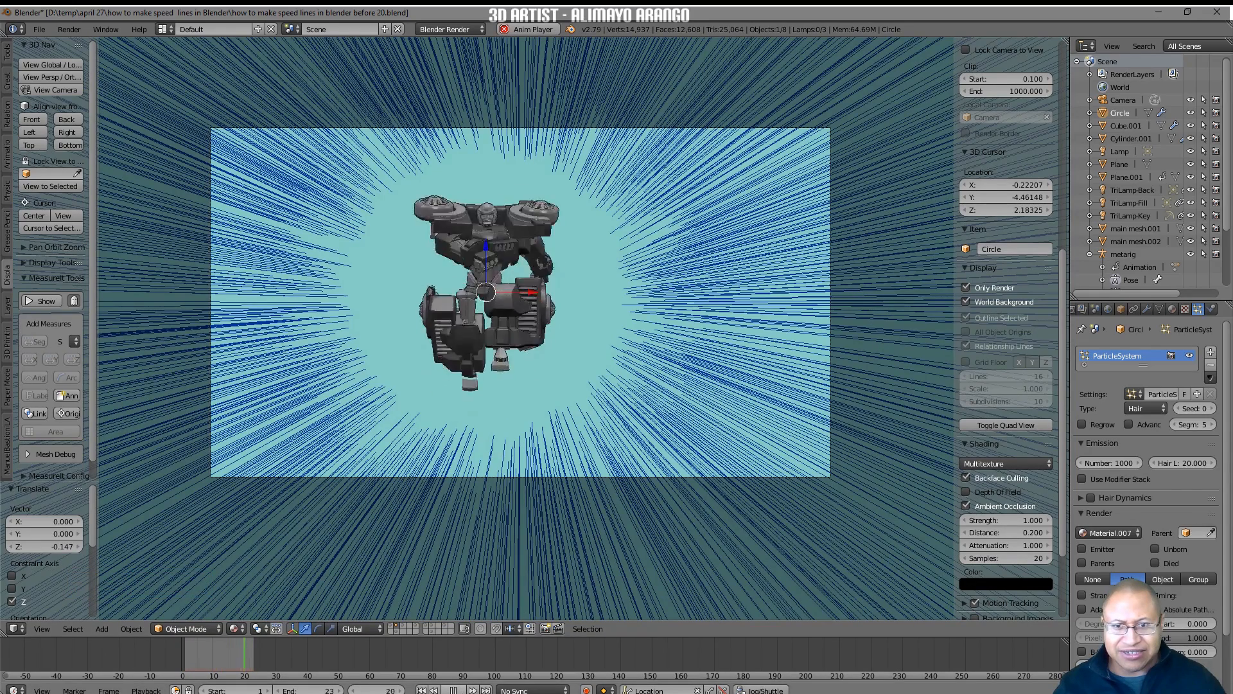
click(454, 689)
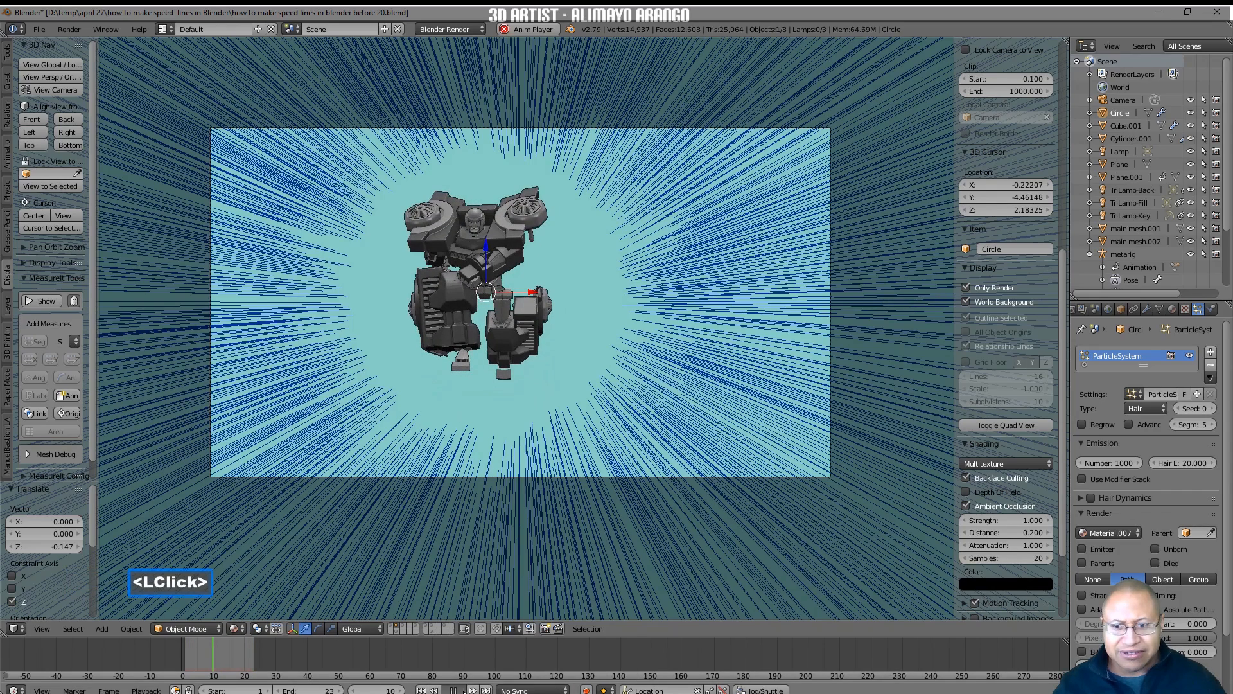
click(422, 690)
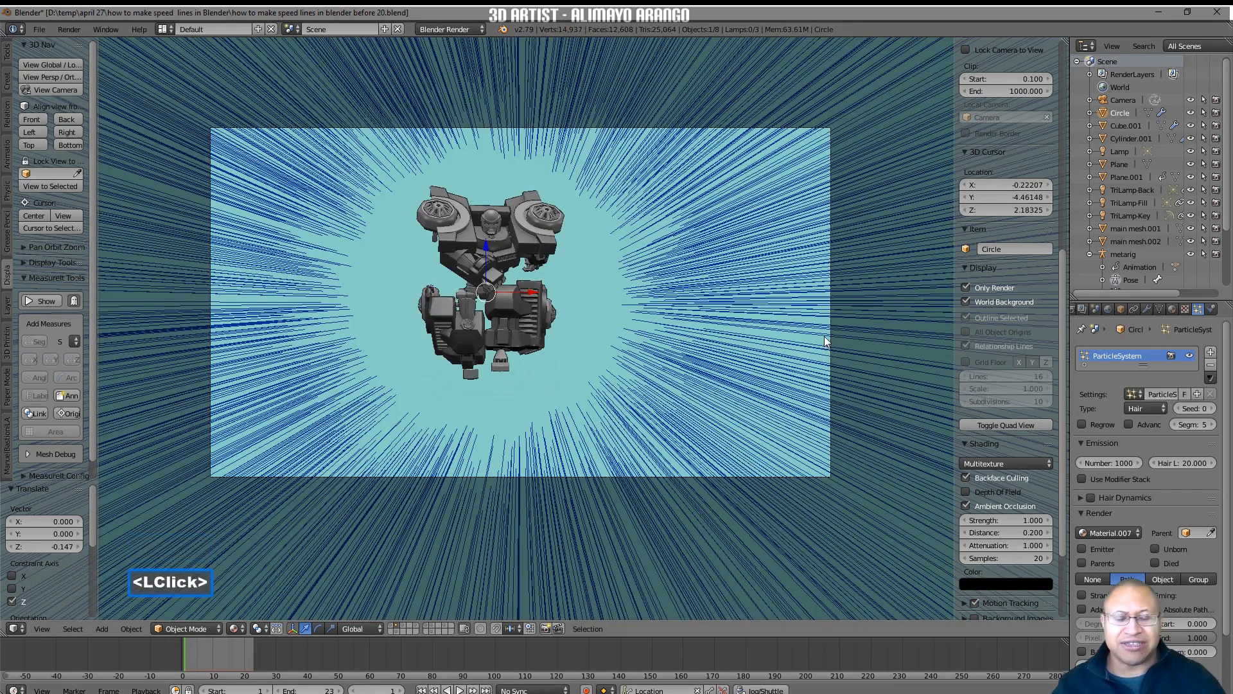
Turn off Only Render outside the camera view and insert a Location keyframe on the ring at frame 1.
middle_drag(884, 233, 942, 277)
click(966, 287)
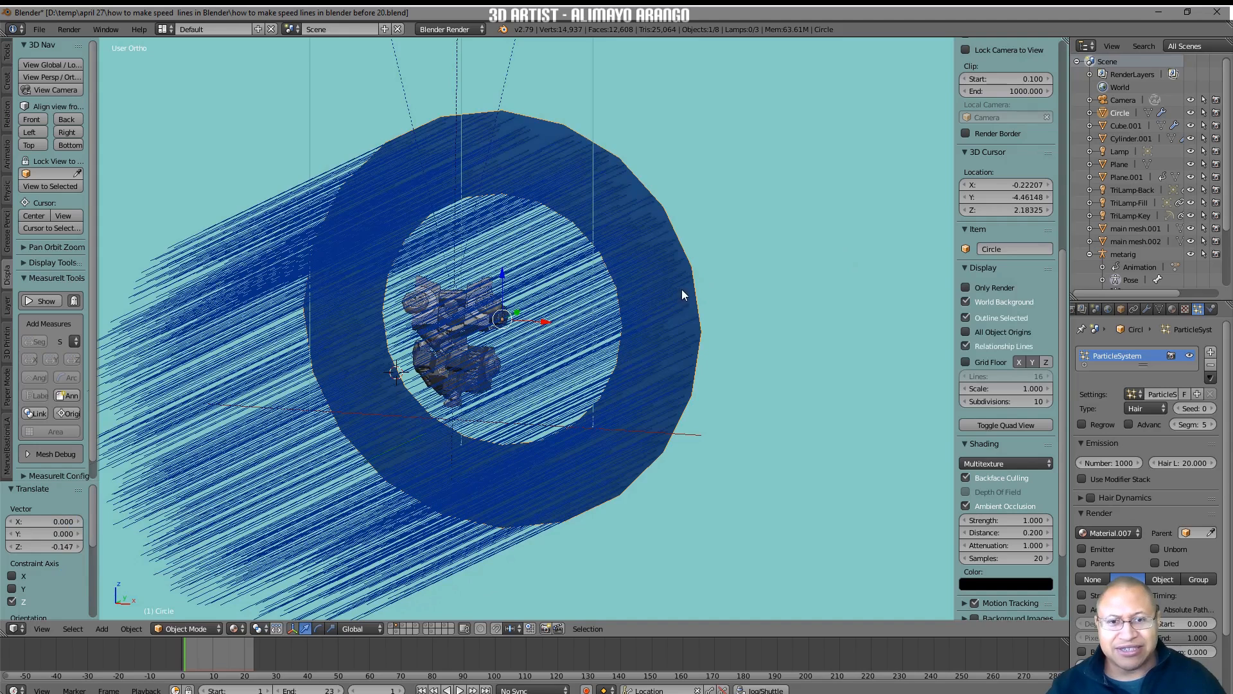
click(682, 259)
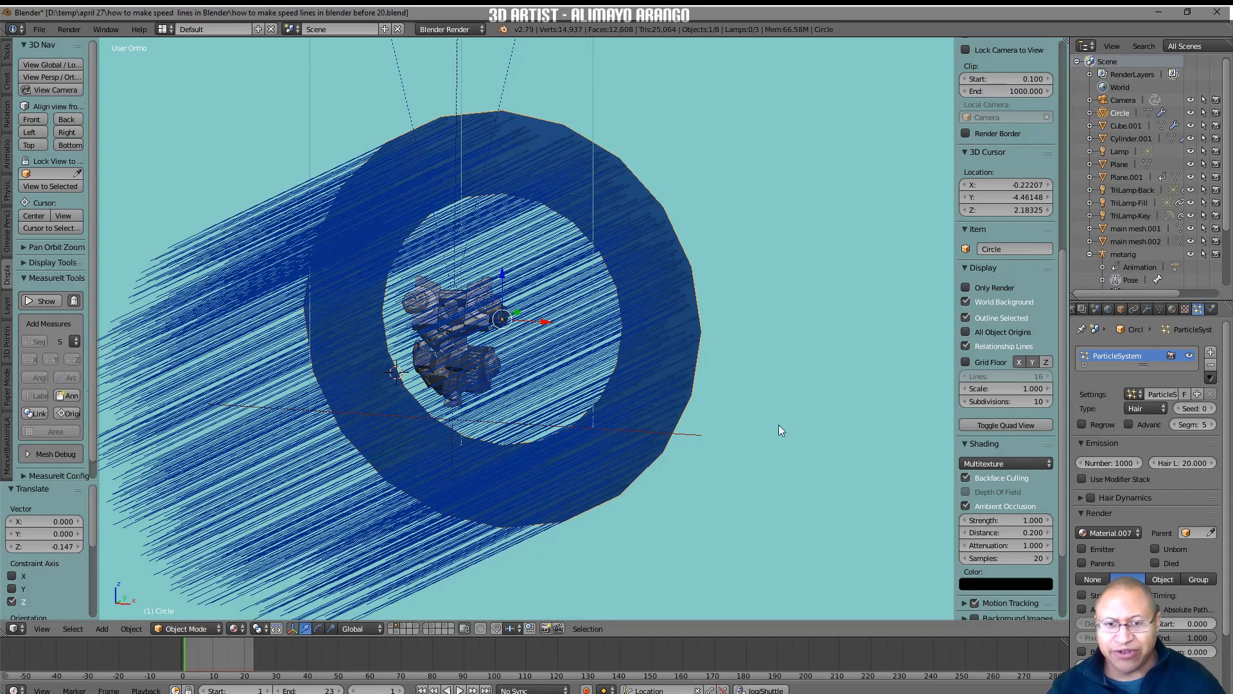
key(i)
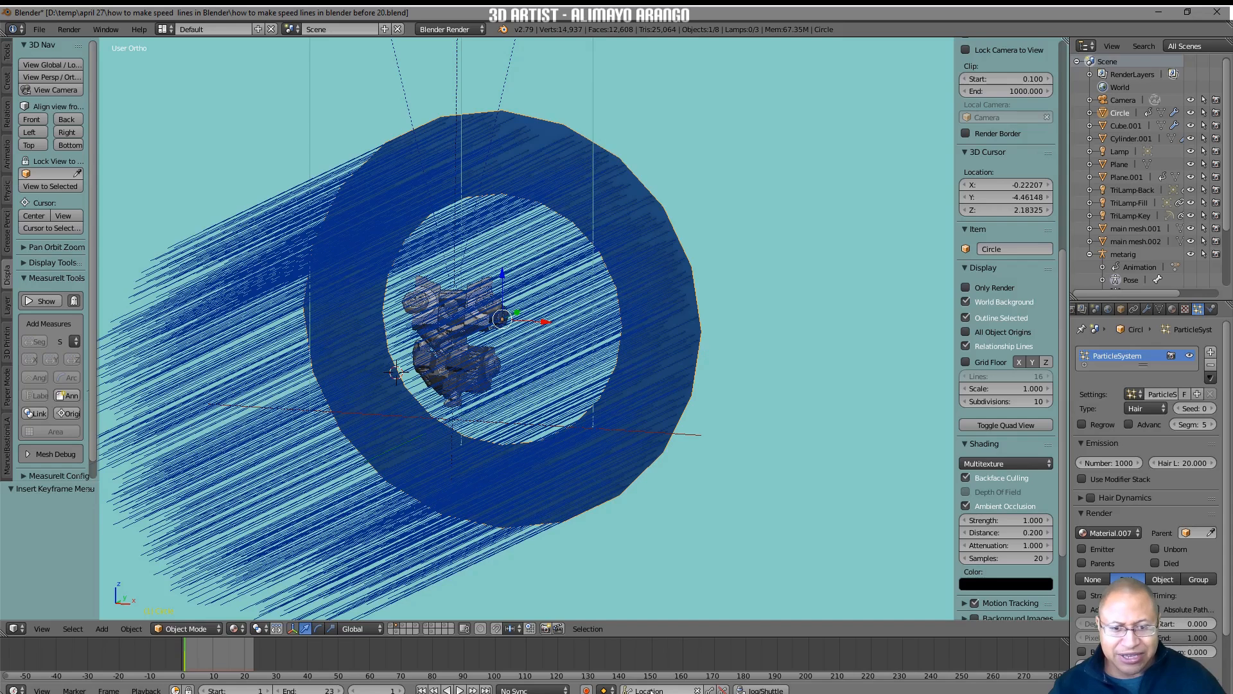
Switch to the Animation screen layout and add a Noise modifier to the ring's X Location curve.
click(171, 29)
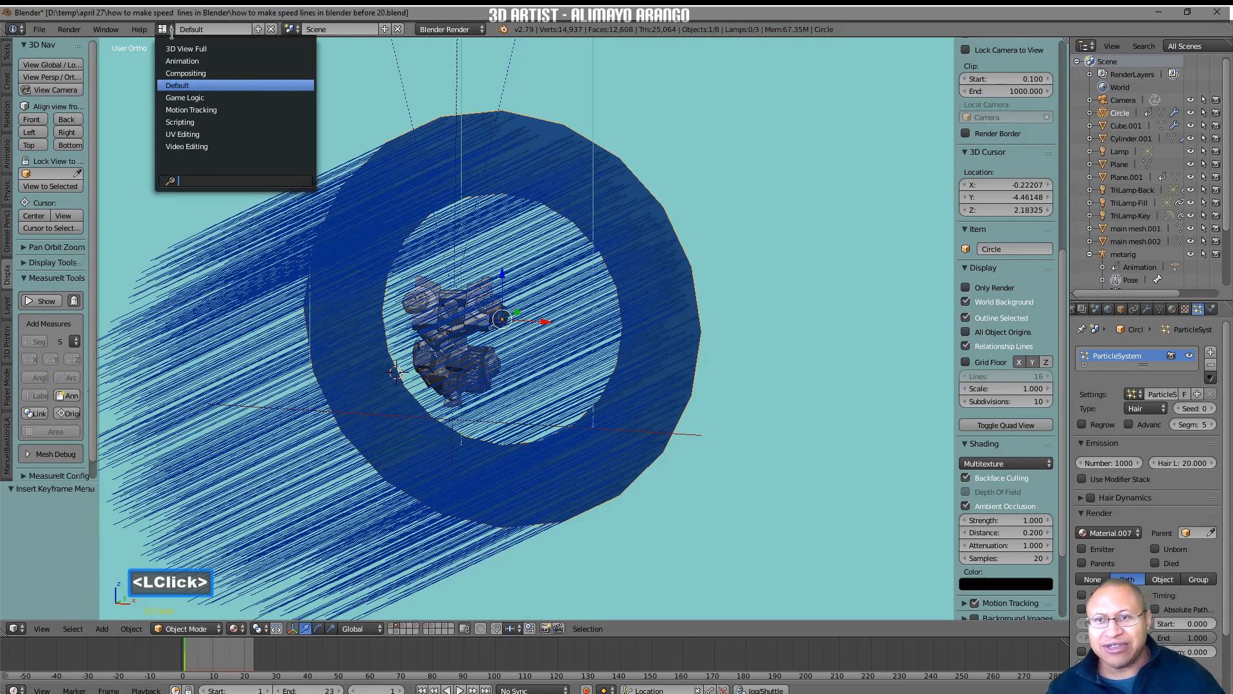
click(214, 61)
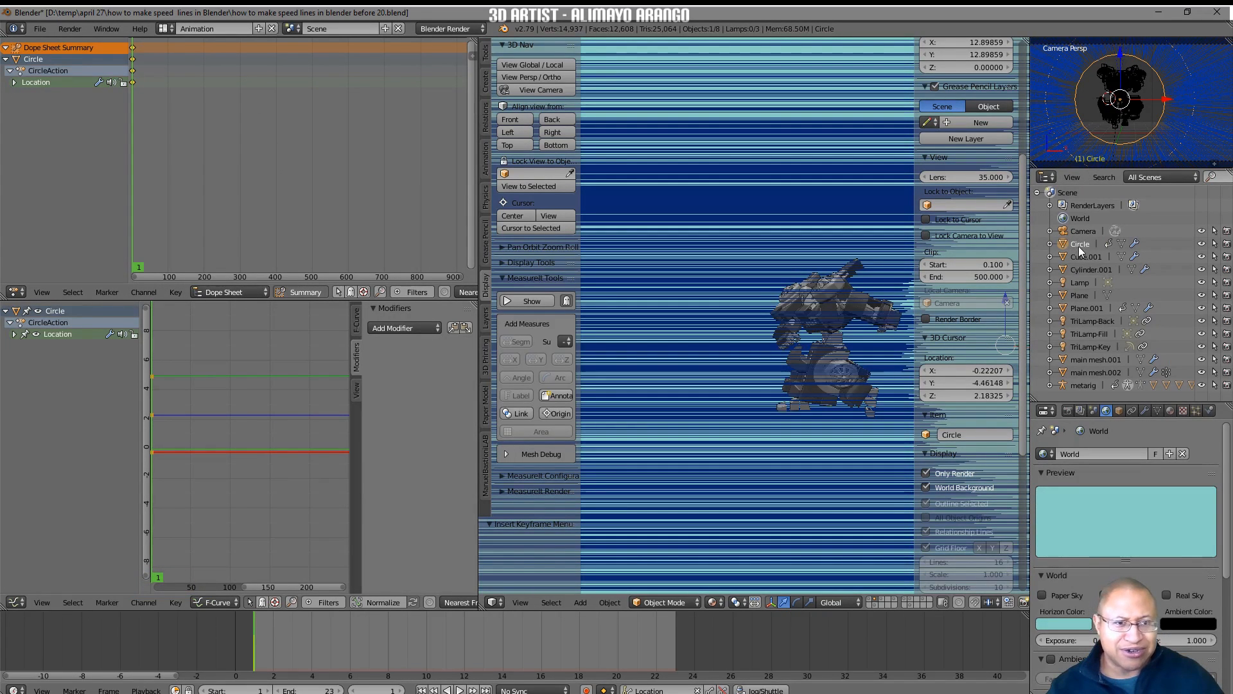
click(14, 334)
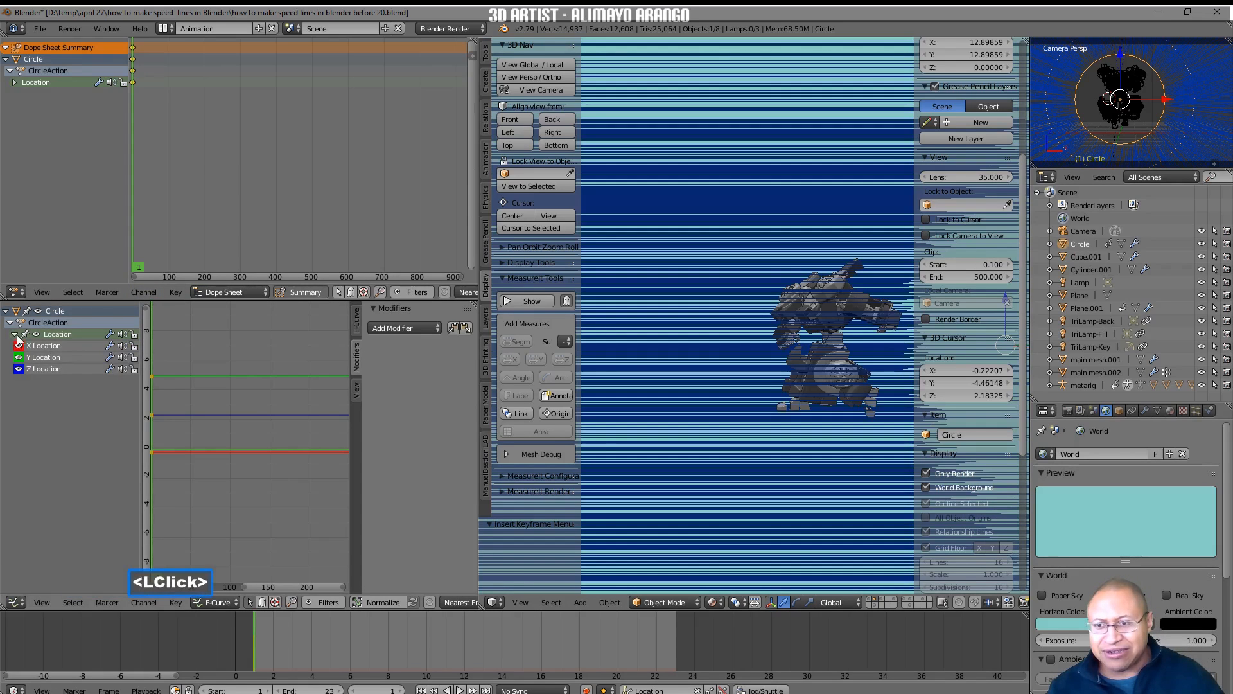
click(50, 345)
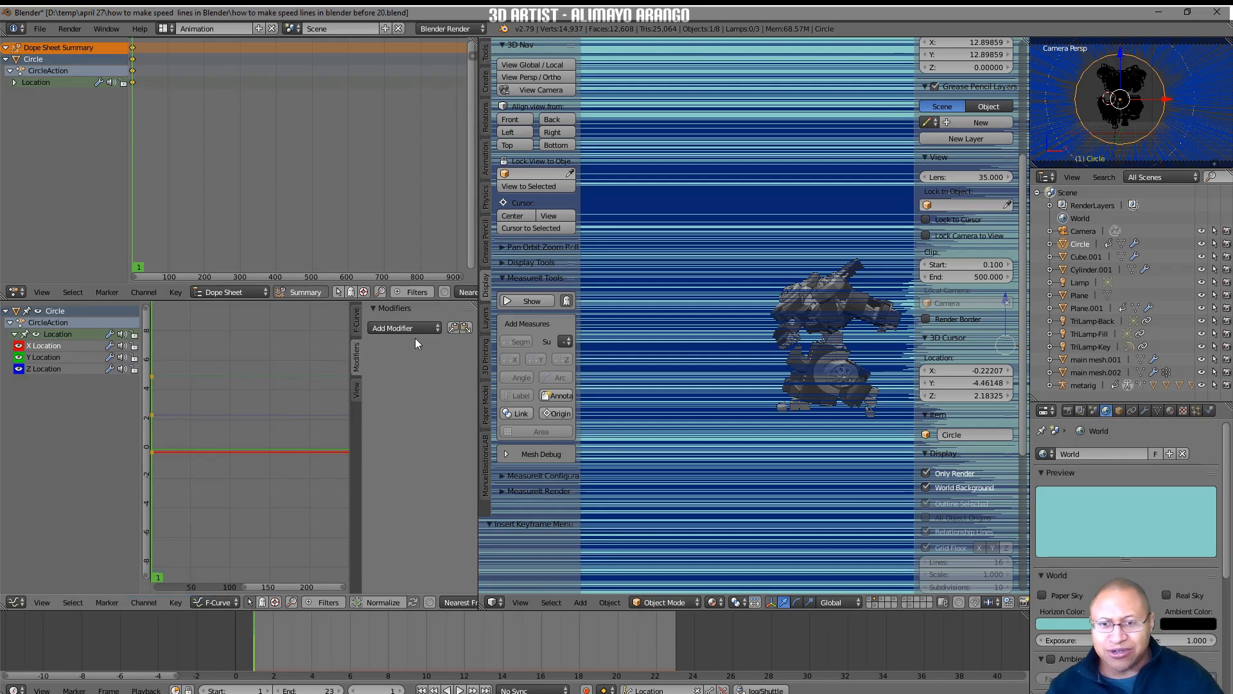
click(437, 329)
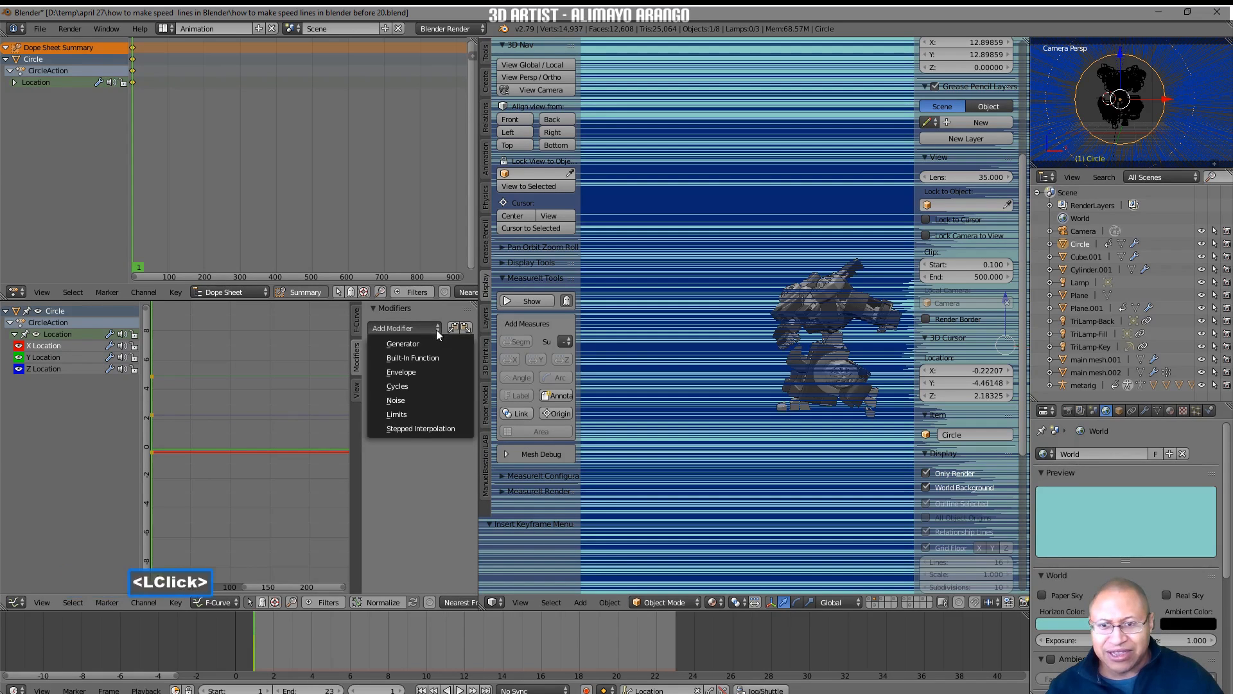
click(440, 399)
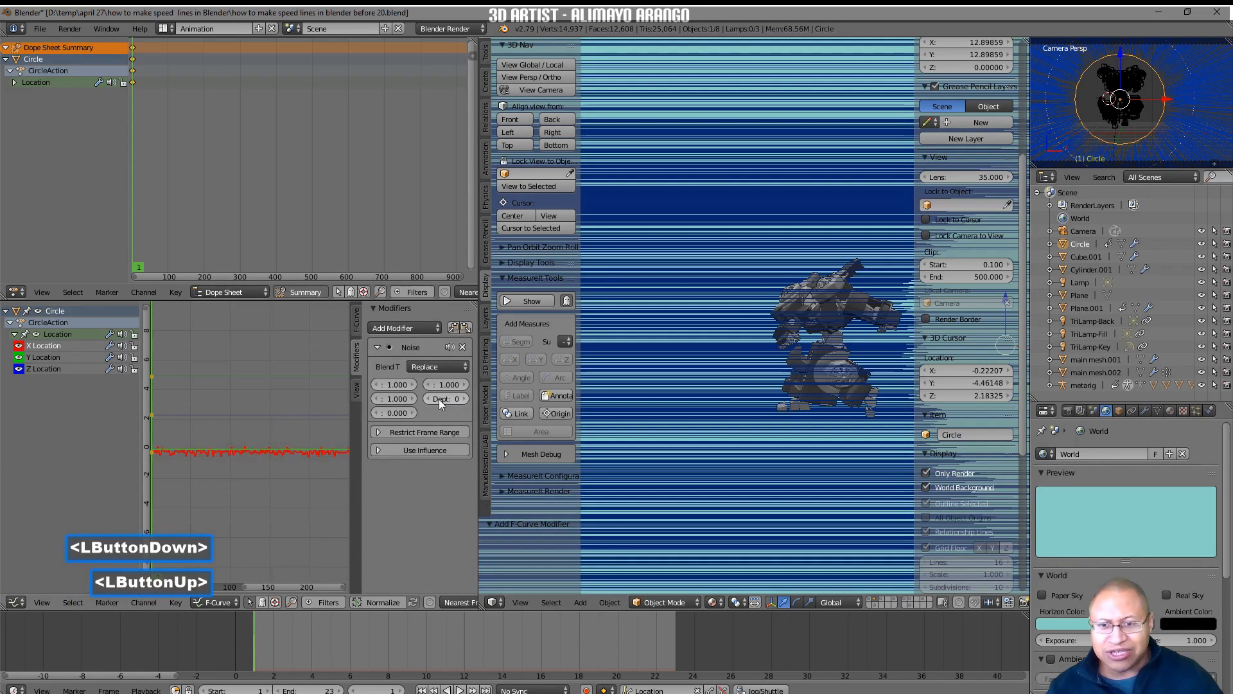
Add a Noise modifier to the ring's Z Location curve and return to the Default screen layout.
click(38, 369)
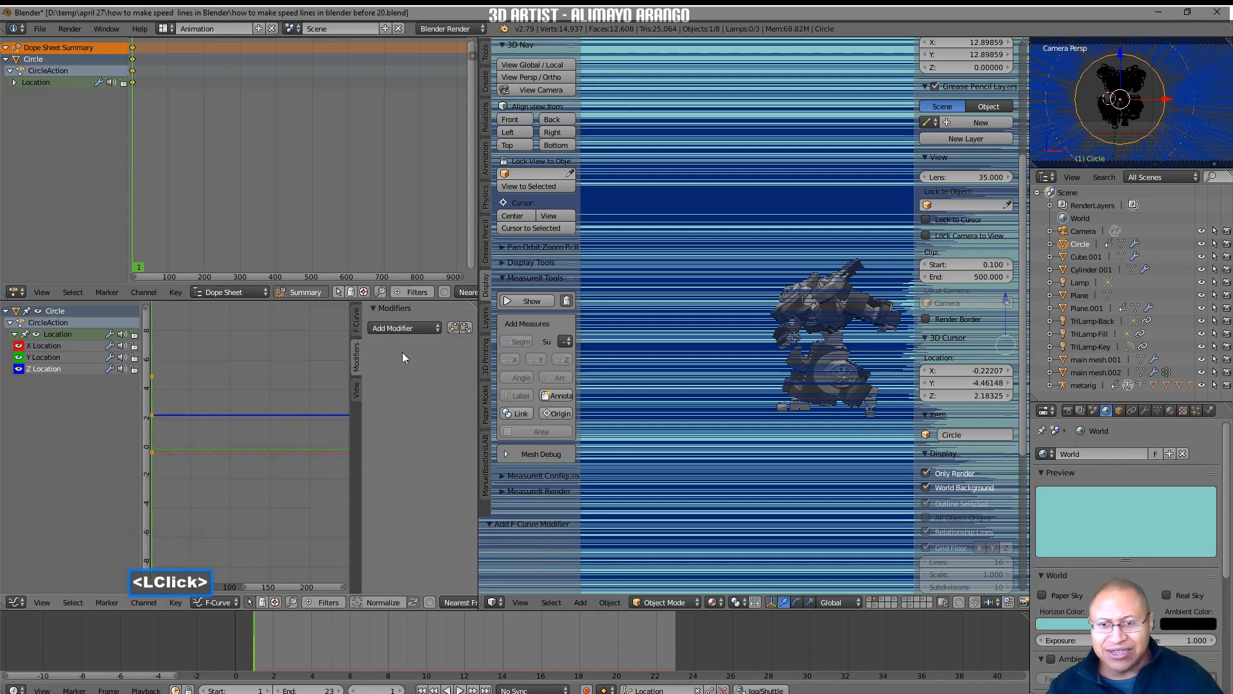
click(437, 328)
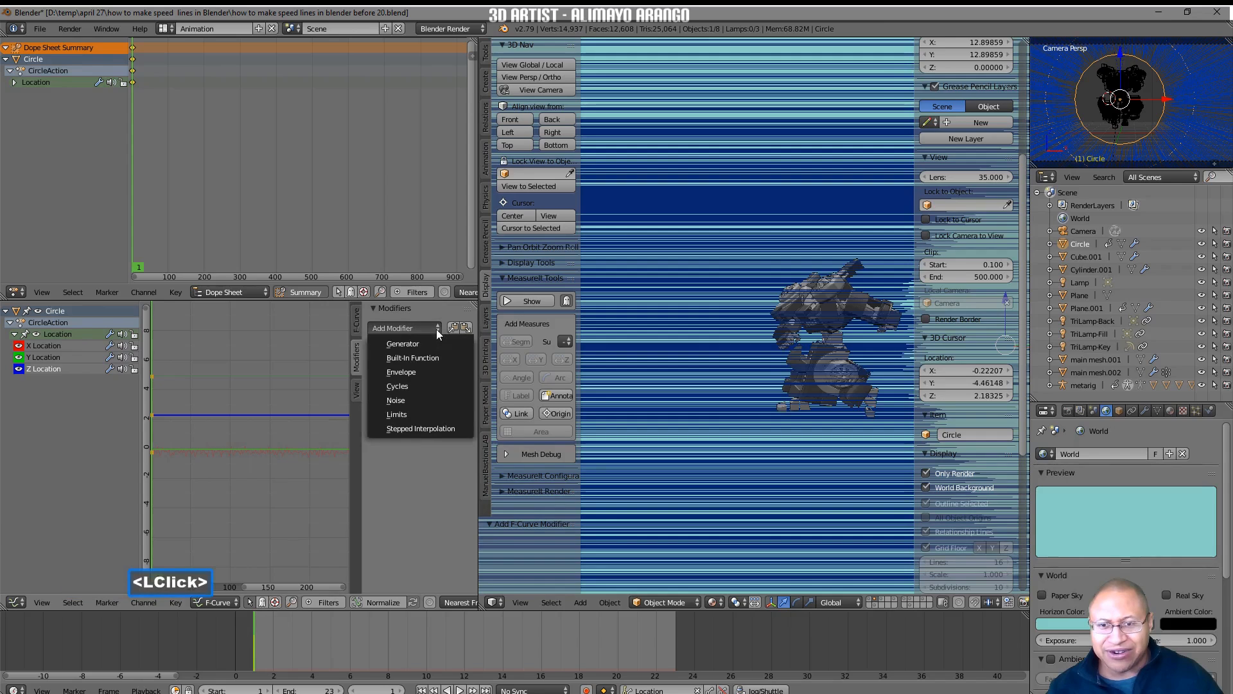
click(427, 398)
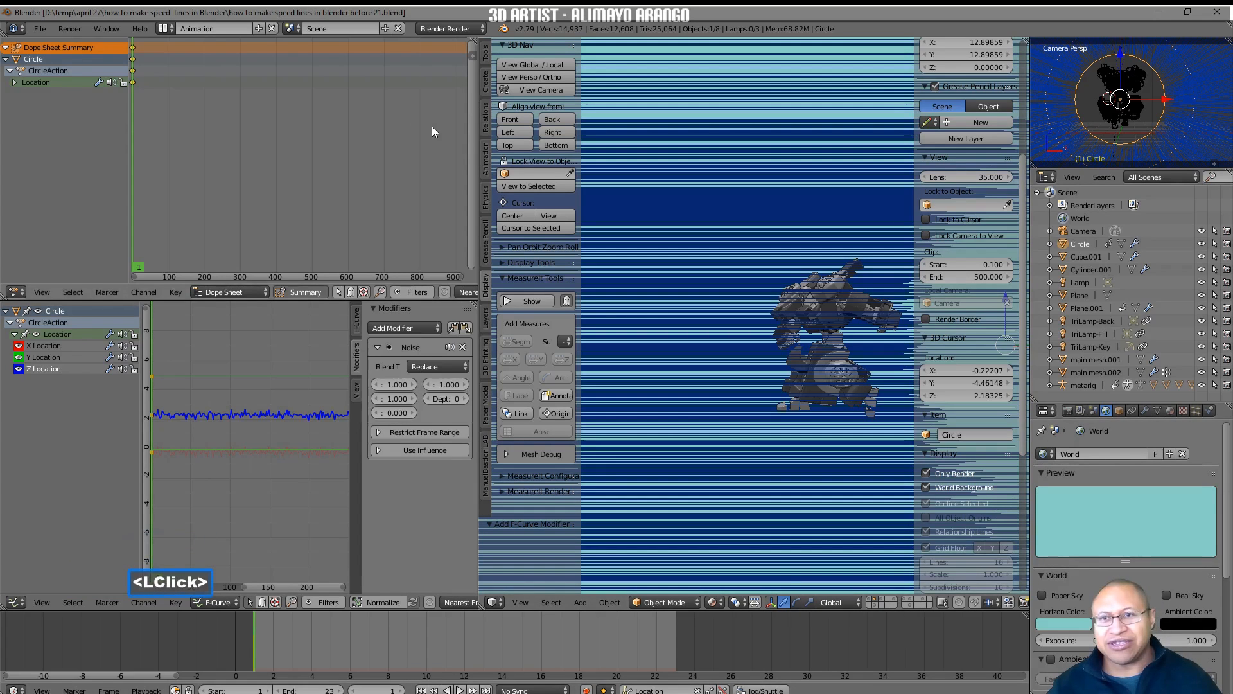
click(171, 29)
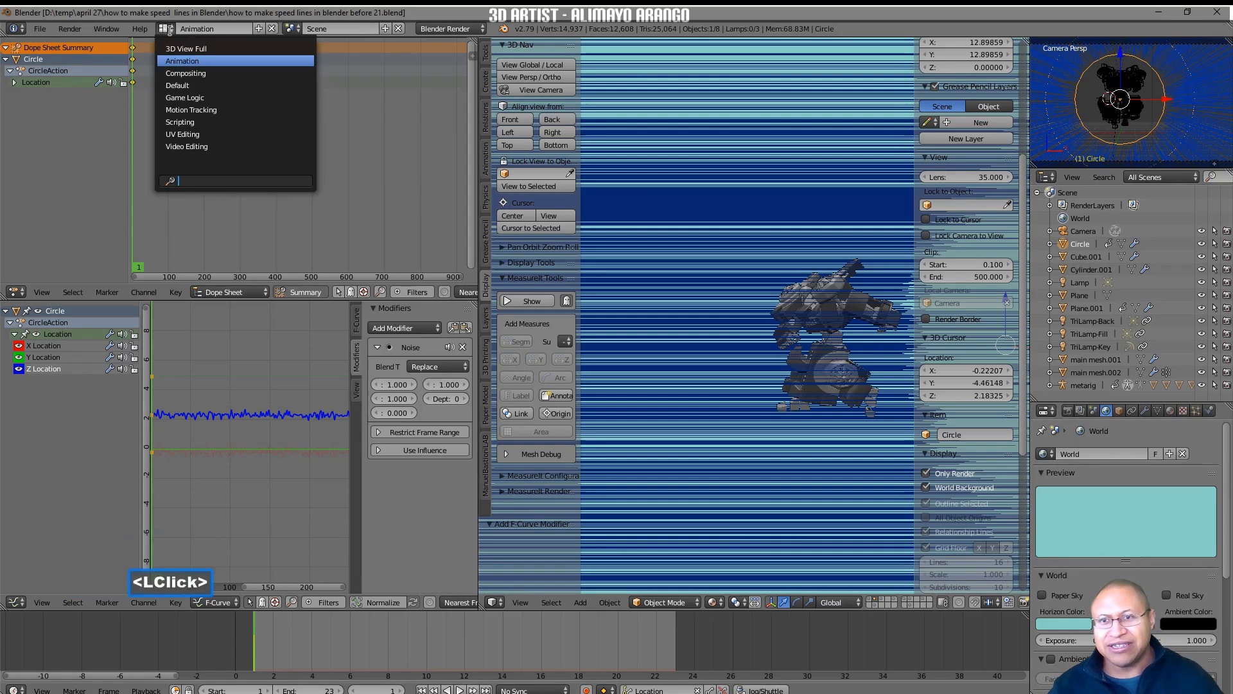
click(211, 87)
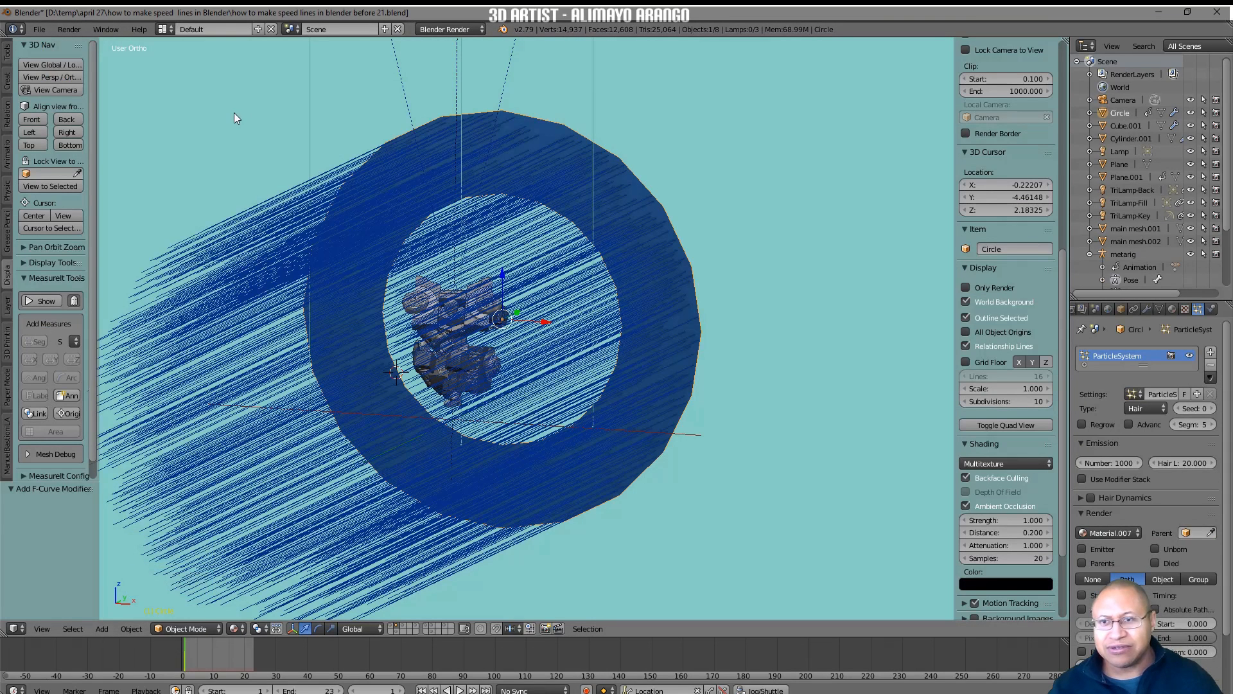
Show the scene through the camera with Only Render enabled, preview the animation, and return to frame 1.
click(72, 89)
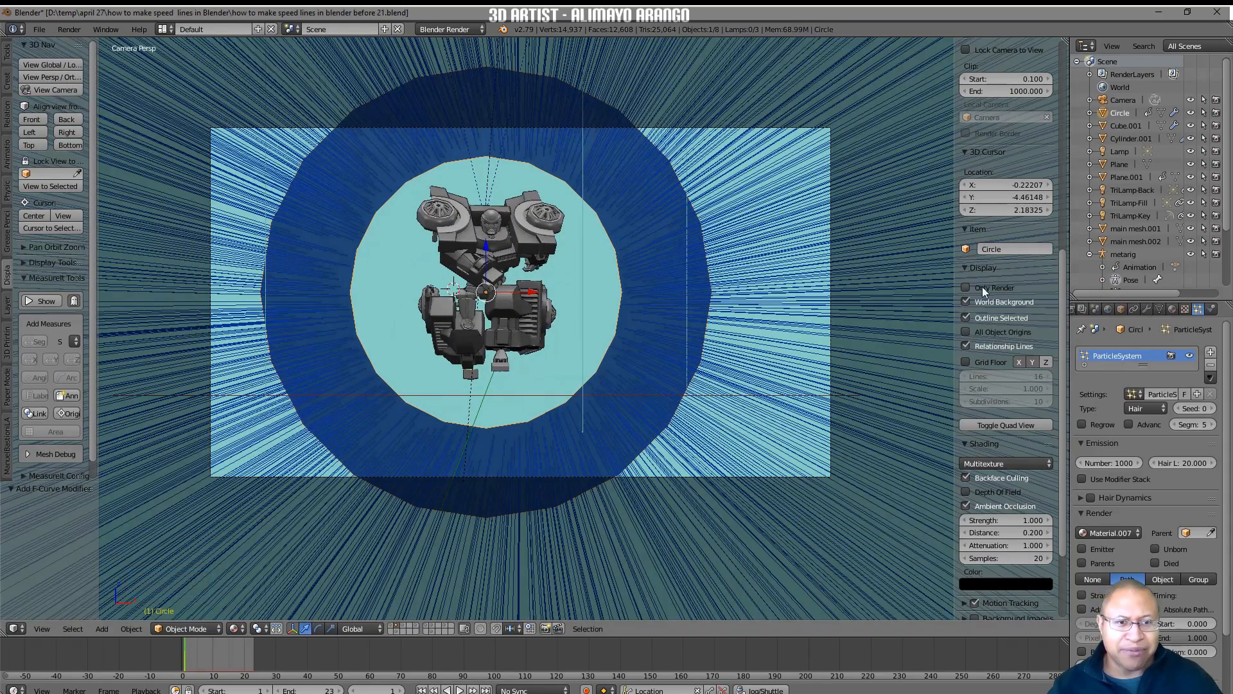
click(966, 287)
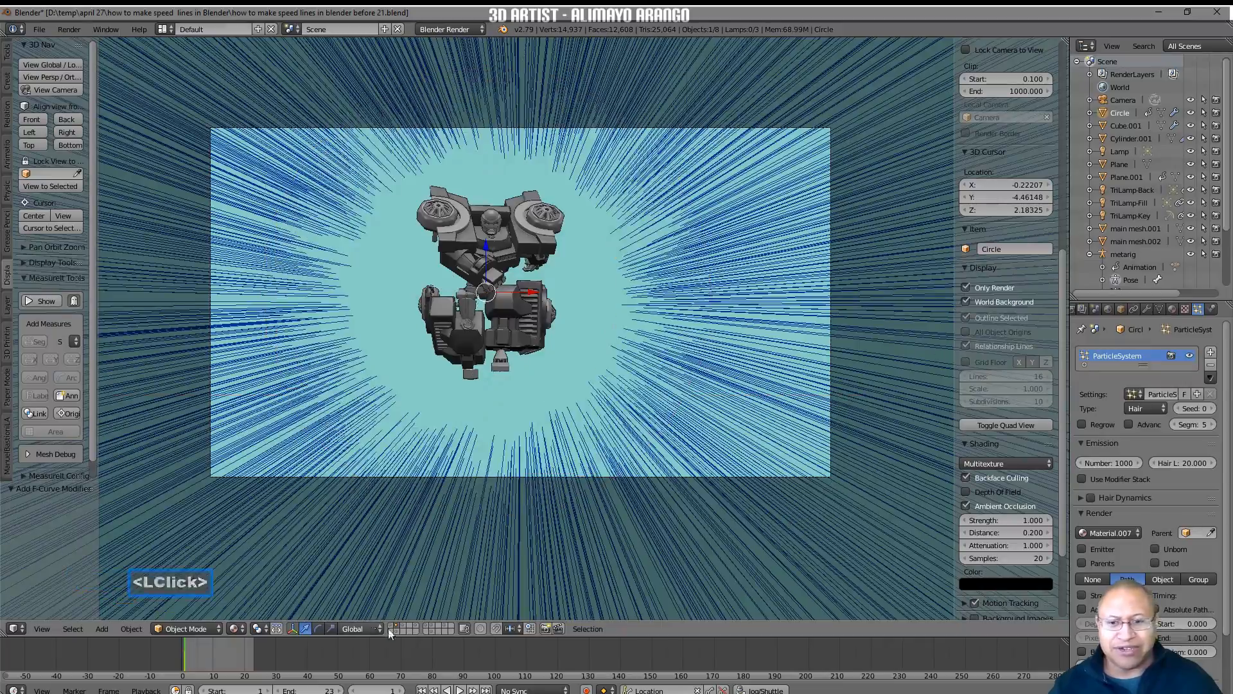
click(460, 690)
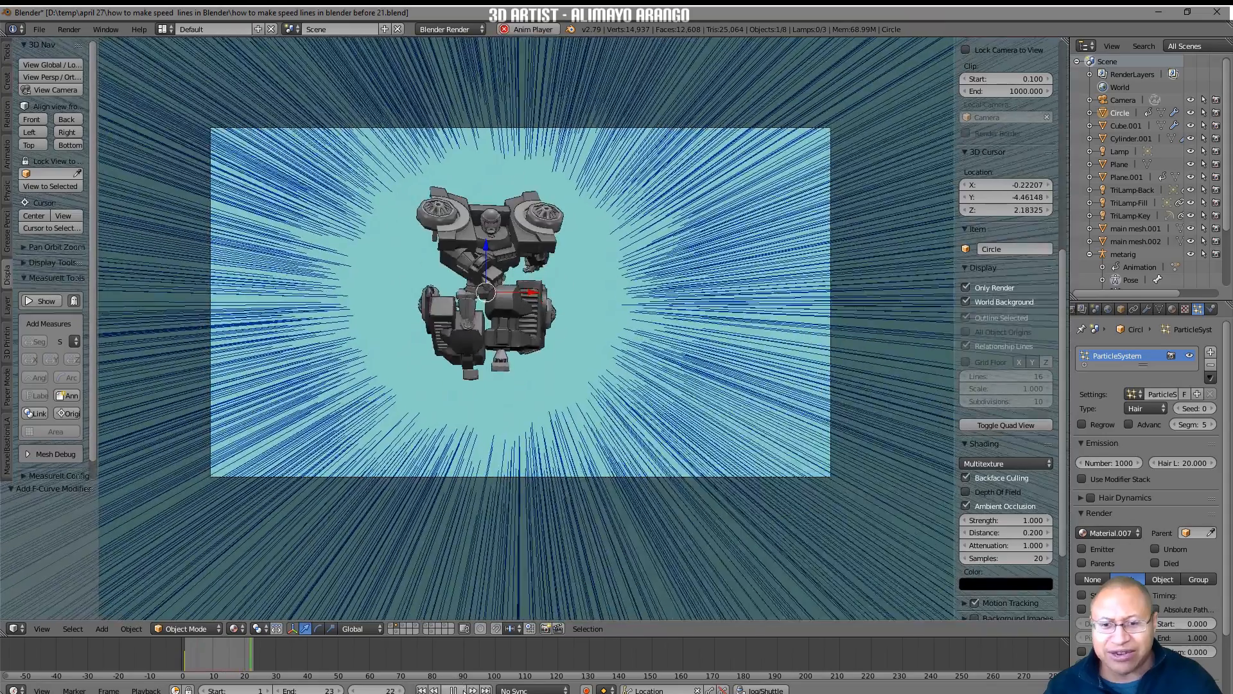
click(455, 690)
click(421, 690)
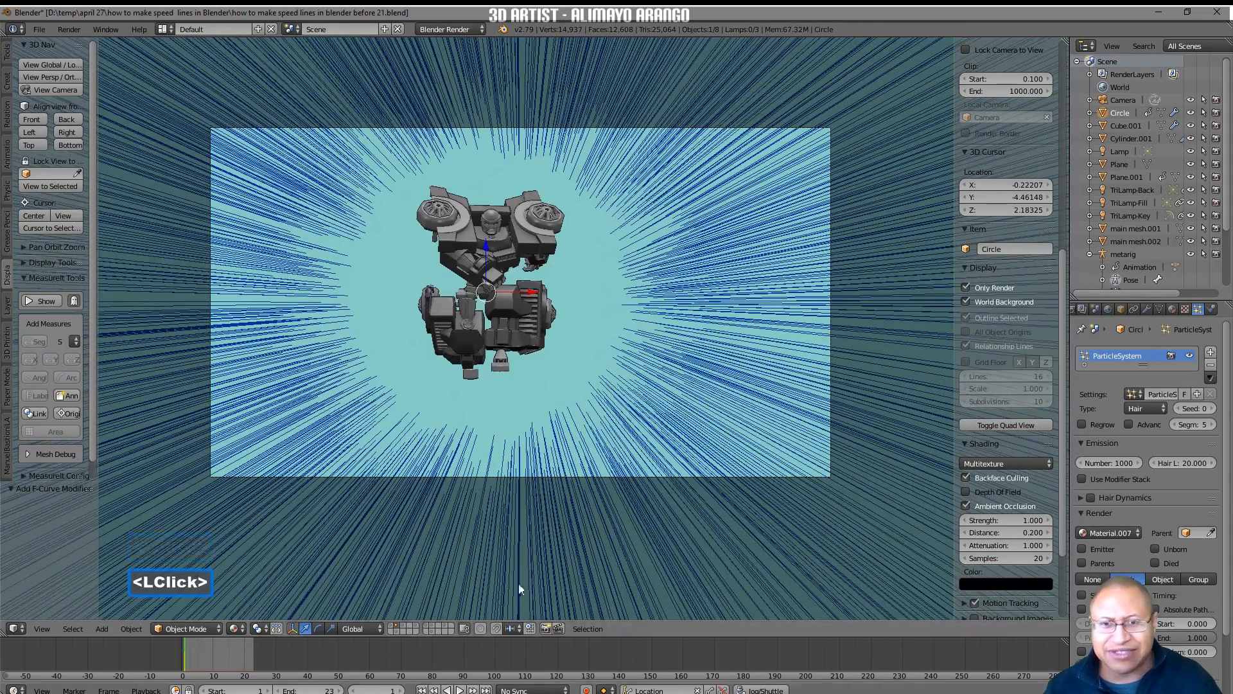
In the Animation screen layout, set the Z Location curve's Noise modifier phase to 5, and return to the Default layout.
click(174, 28)
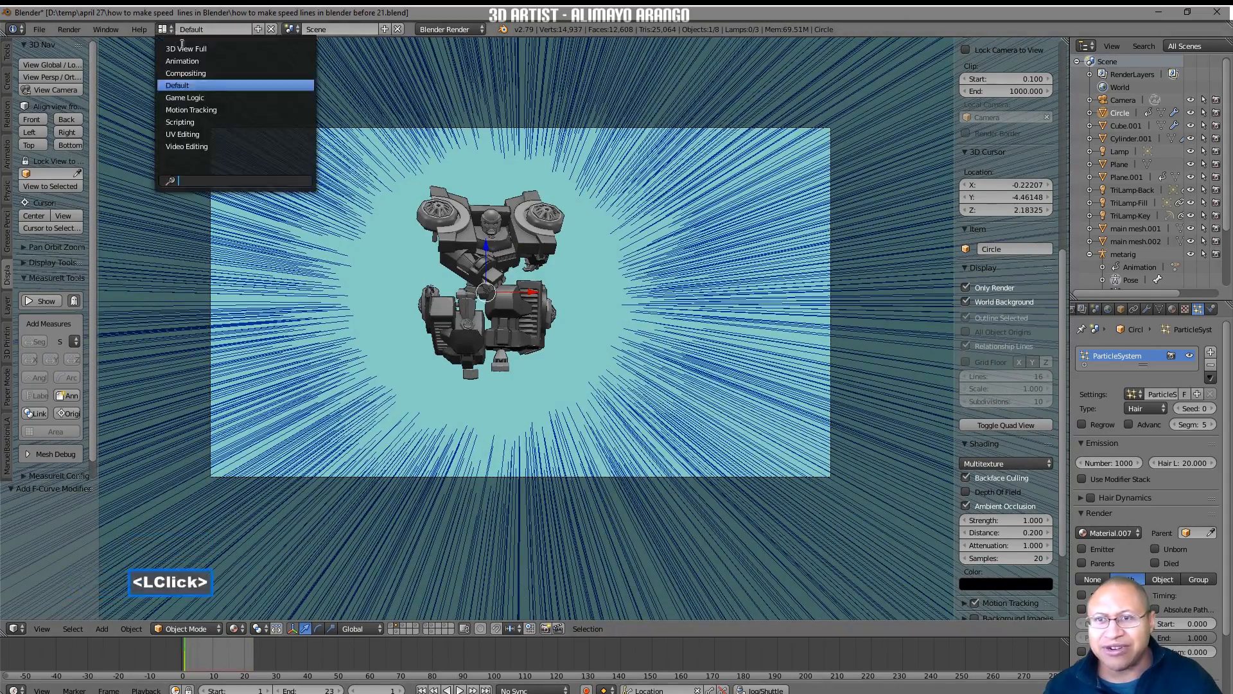
click(222, 63)
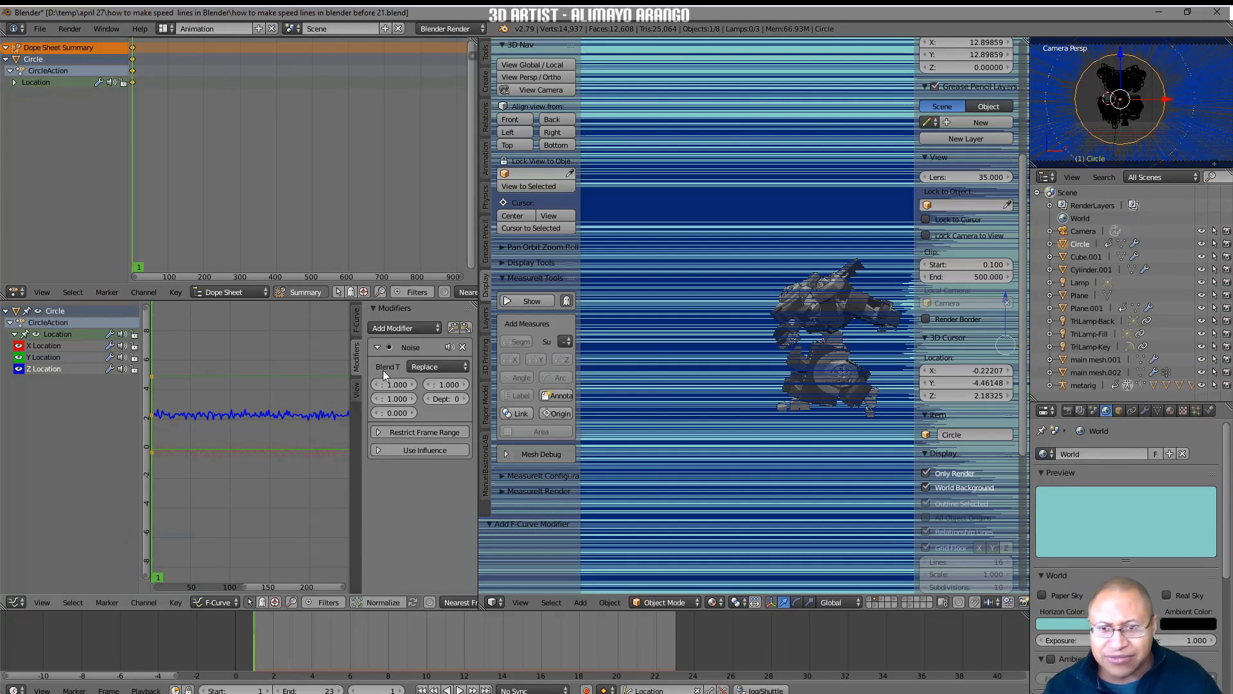
drag(351, 403, 286, 403)
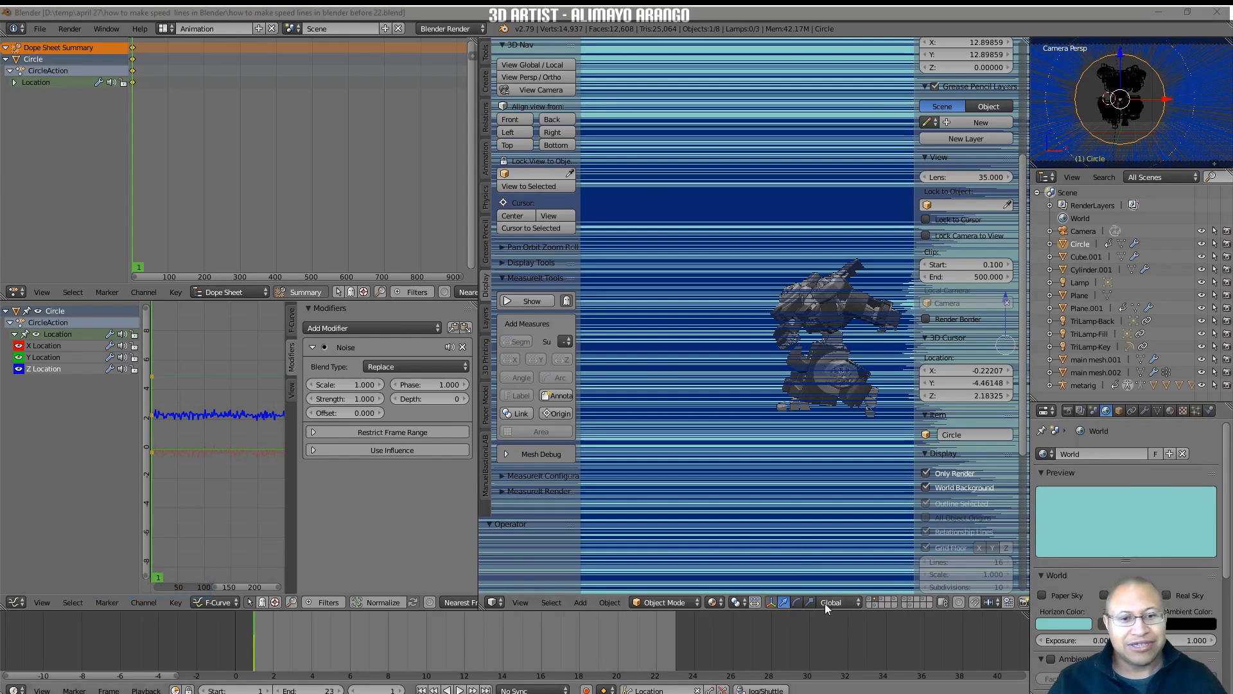
click(810, 560)
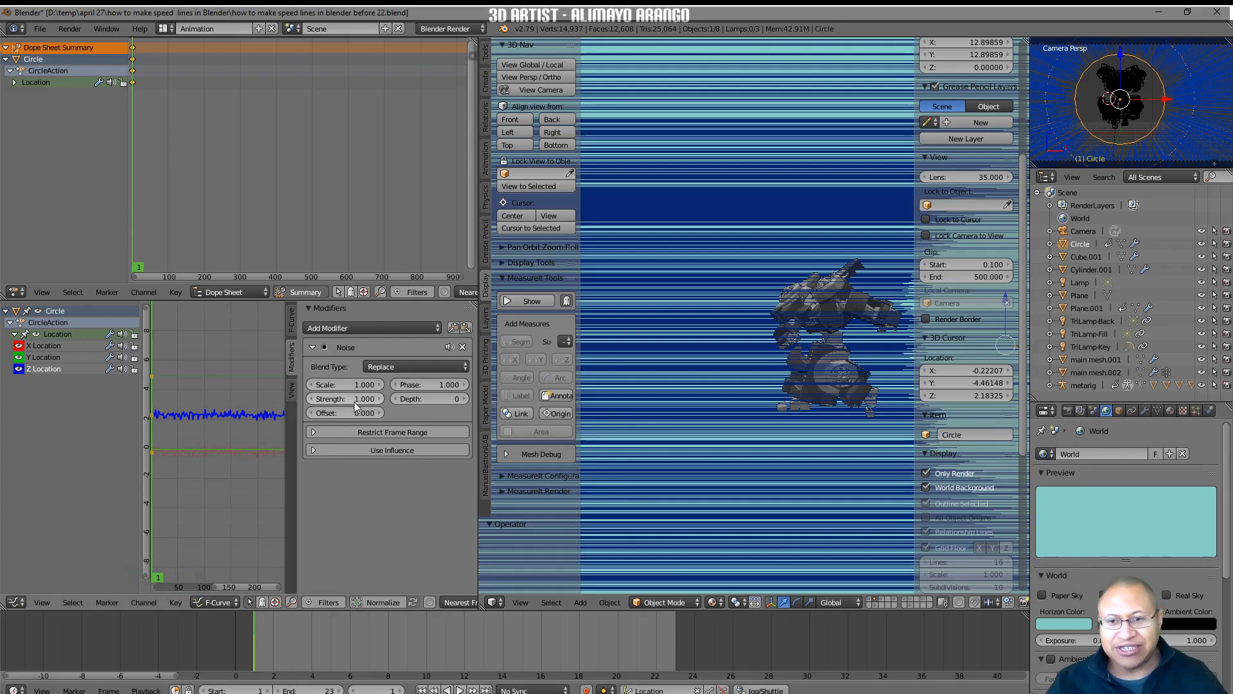
click(436, 384)
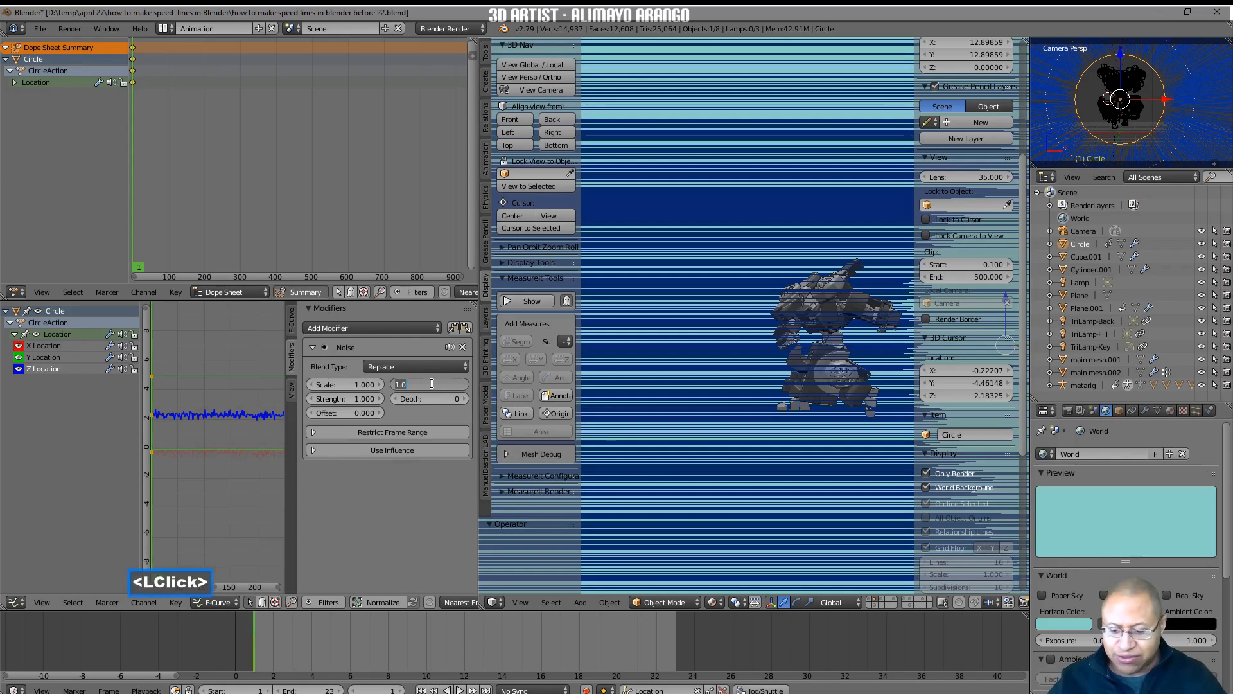
text(5)
key(Return)
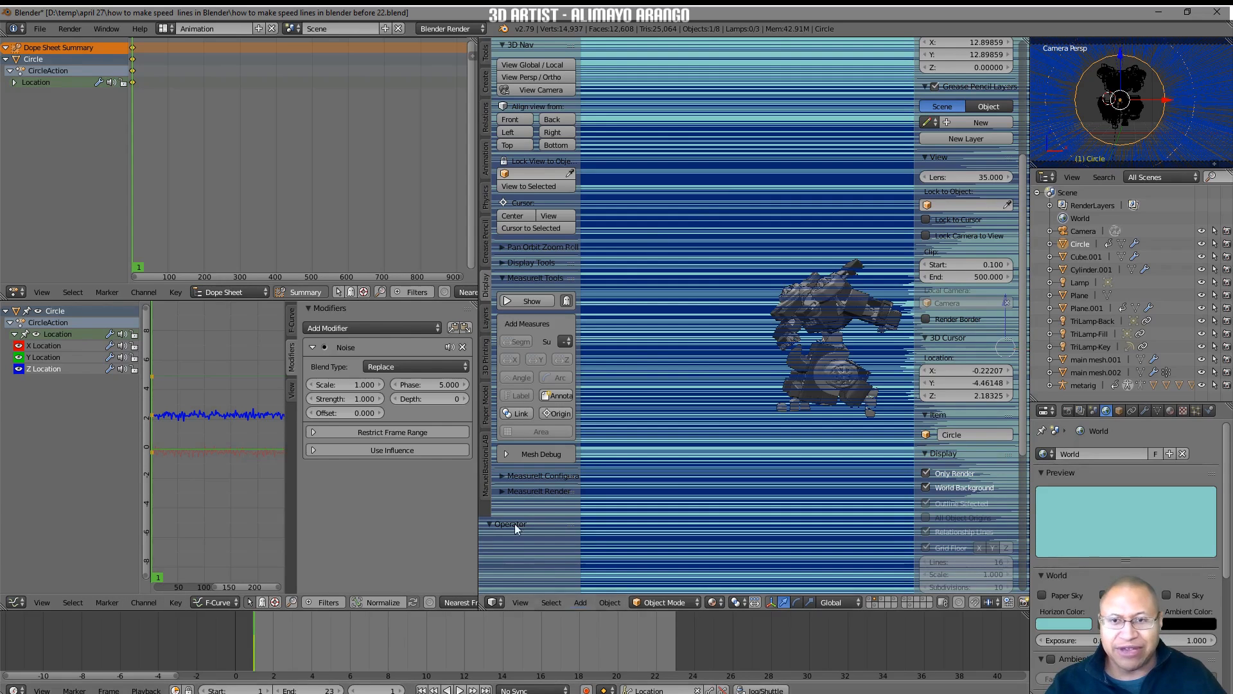
click(171, 28)
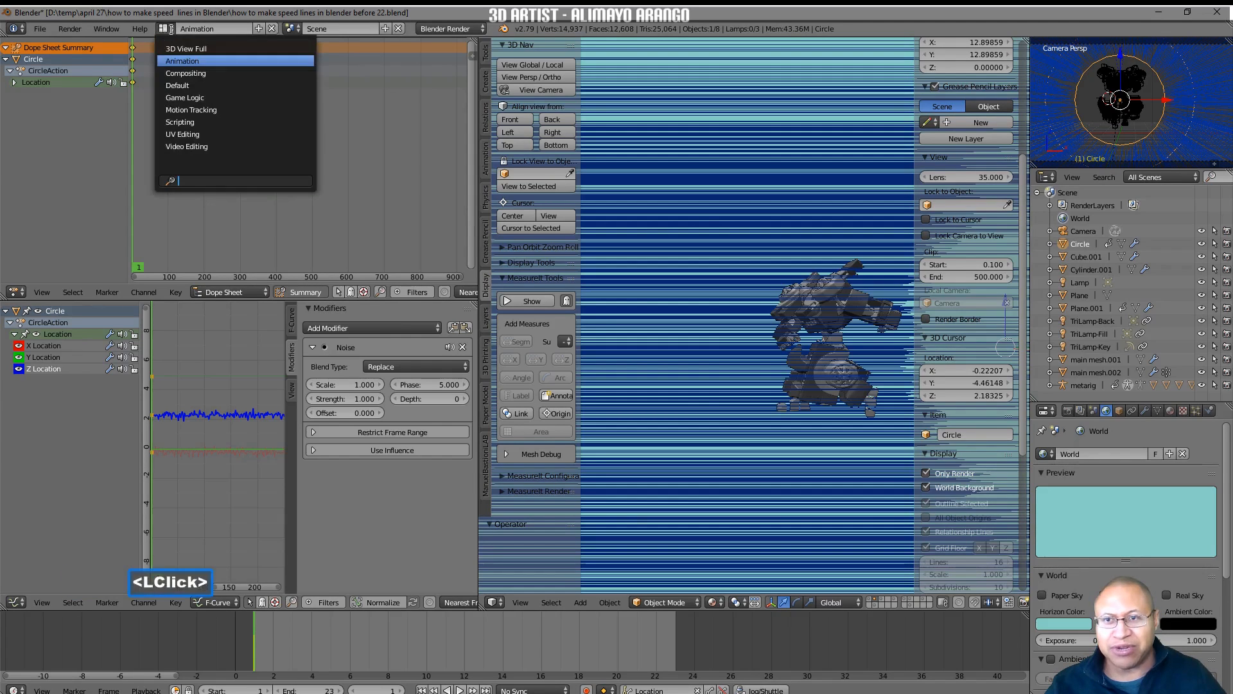
click(199, 86)
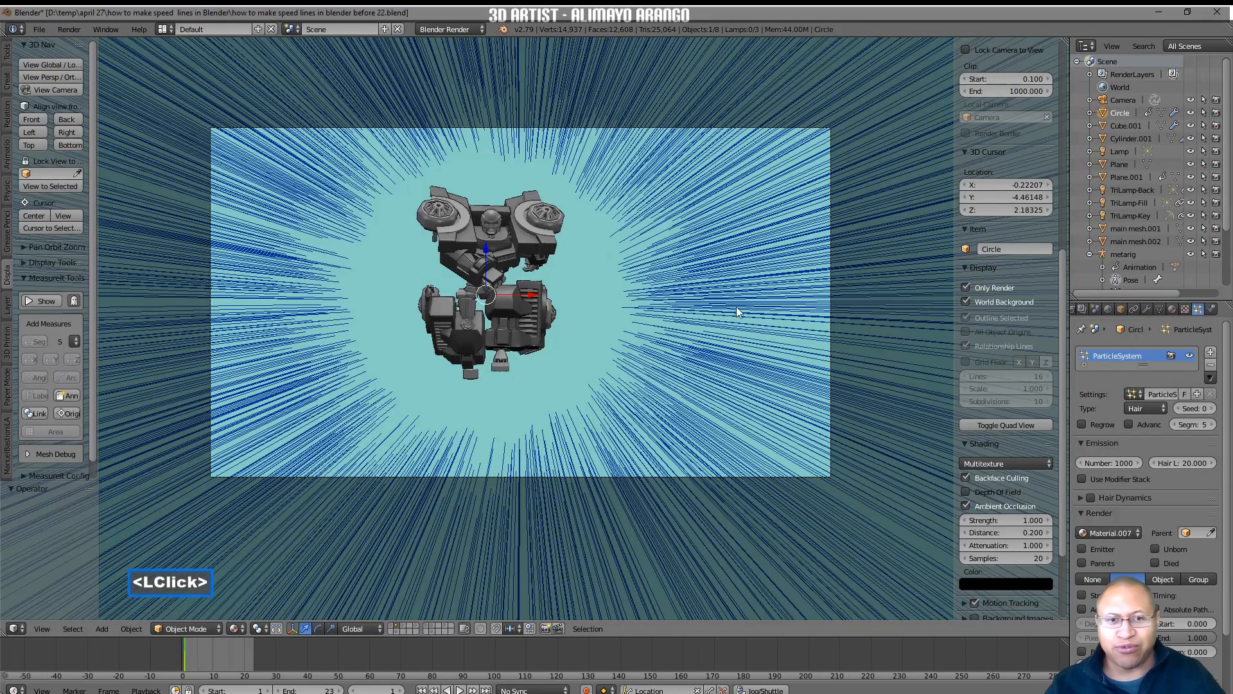
Scale the ring uniformly to about 0.581 so the speed lines start closer to the robot.
click(1122, 114)
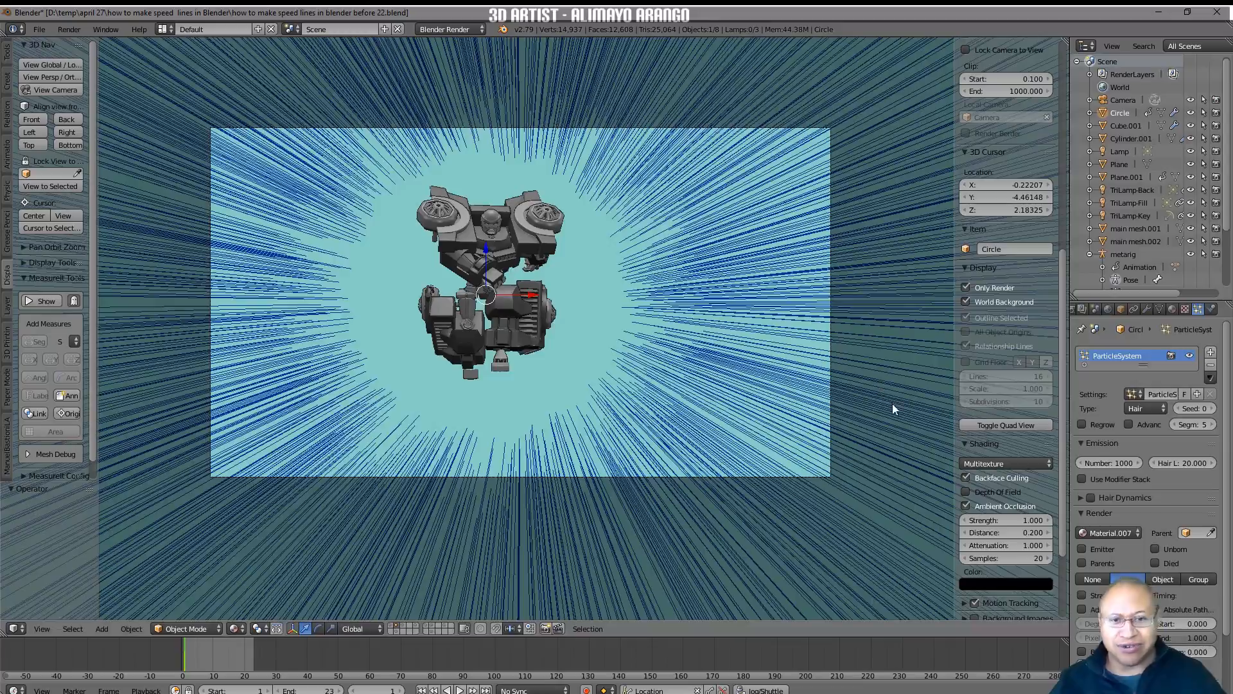
key(s)
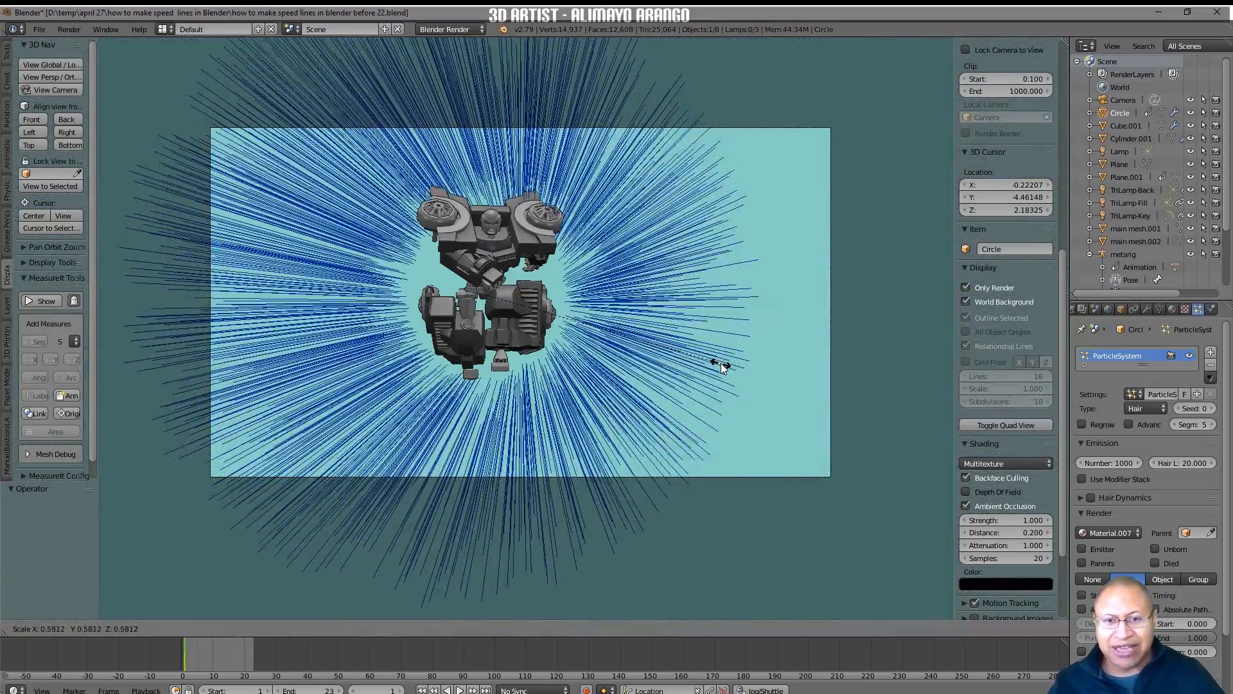
click(721, 366)
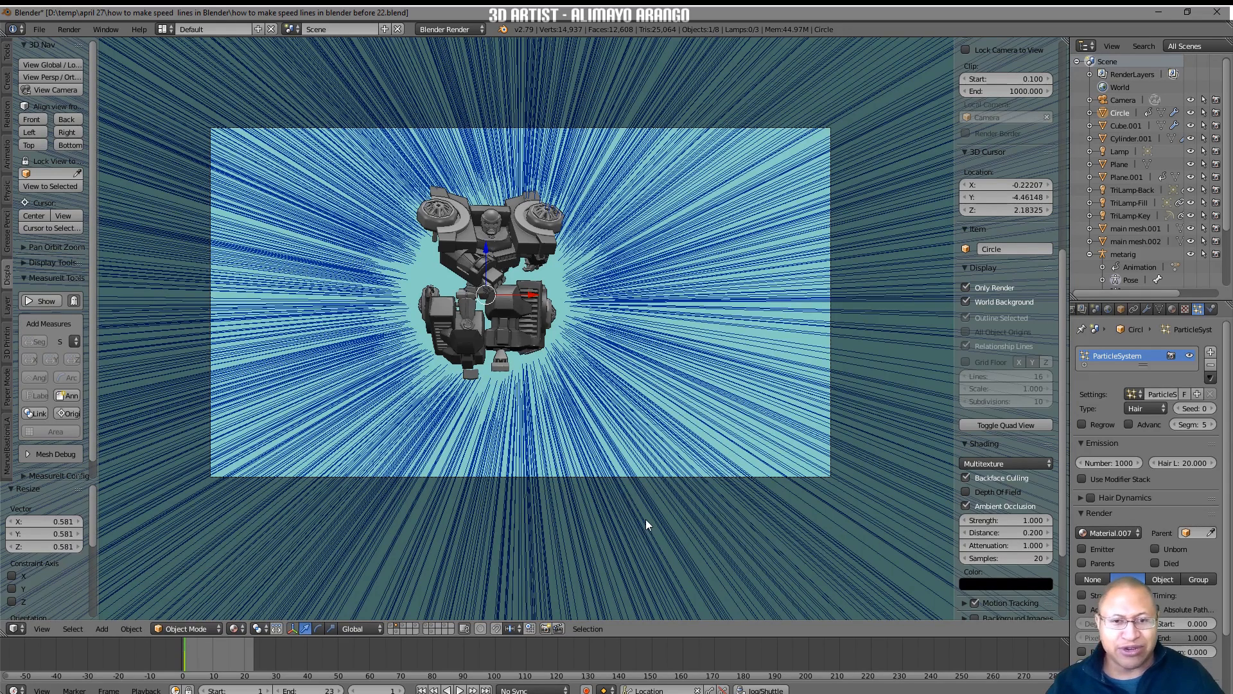
Preview the animation with the smaller ring of speed lines and return to frame 1.
click(459, 690)
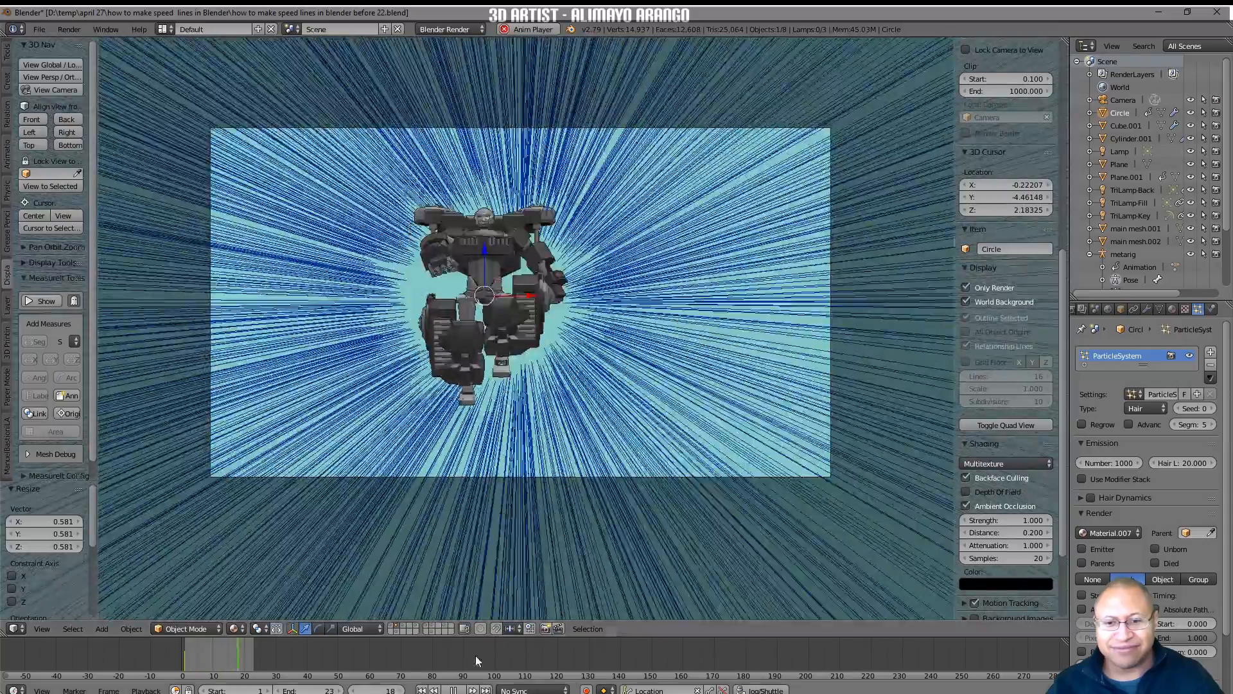
click(453, 690)
click(422, 689)
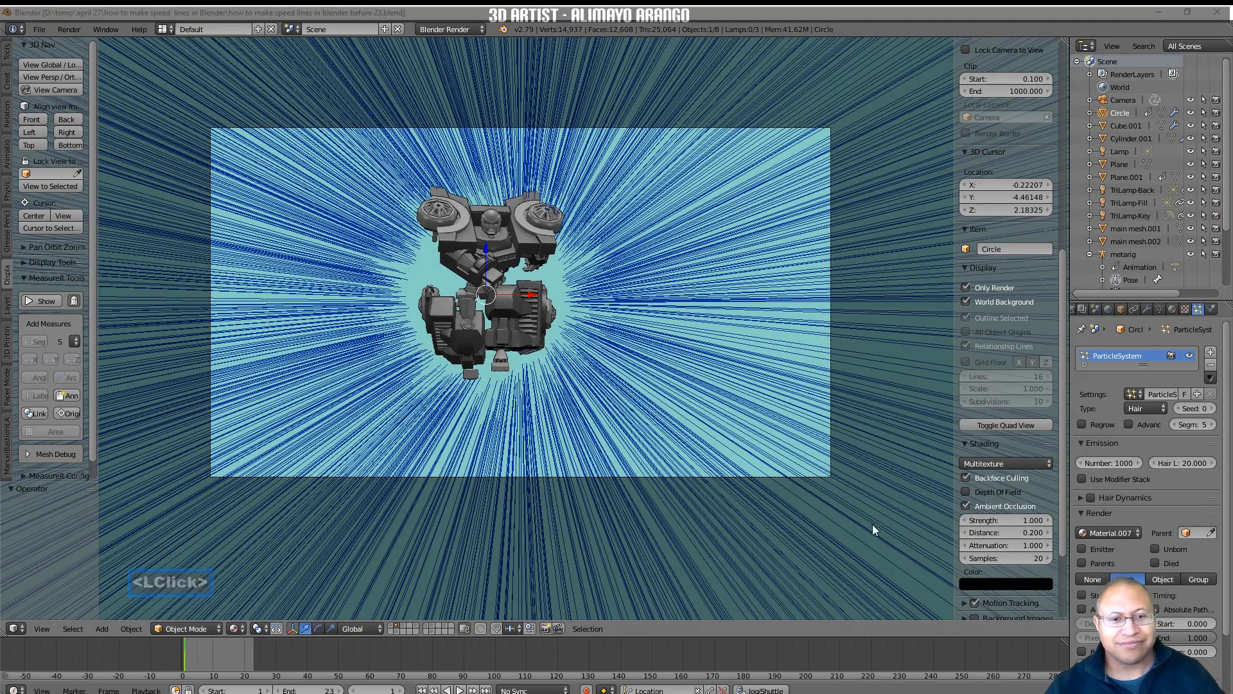
click(871, 543)
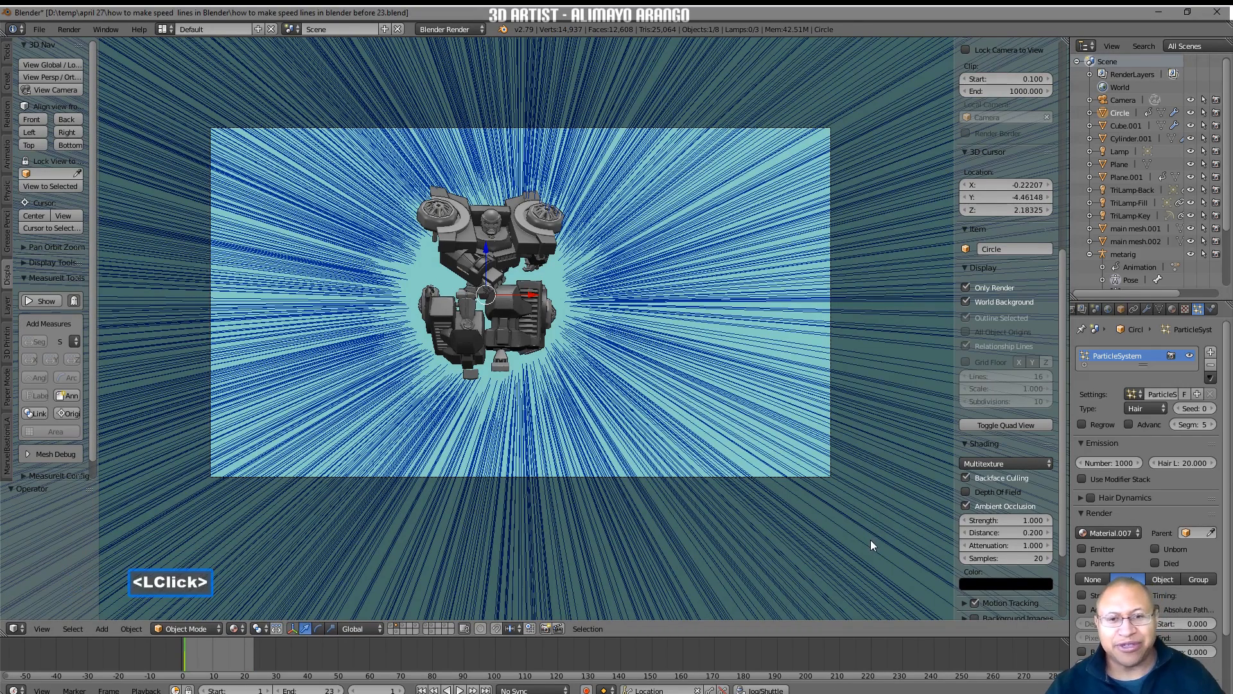